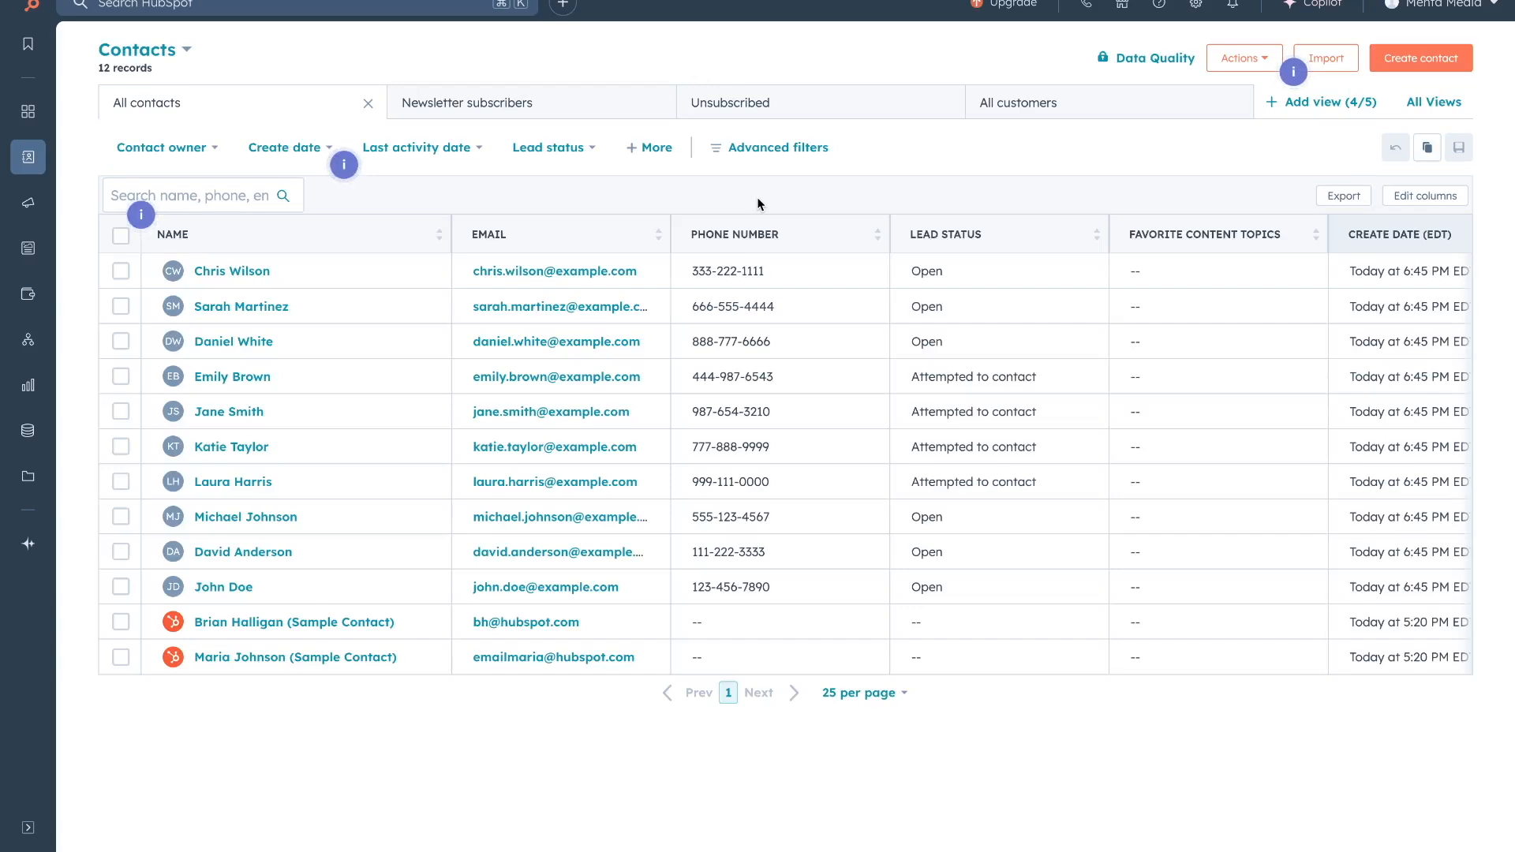
Open the SmartHome Ltd operations manager's contact record and expand its Lead status dropdown.
left_click(234, 272)
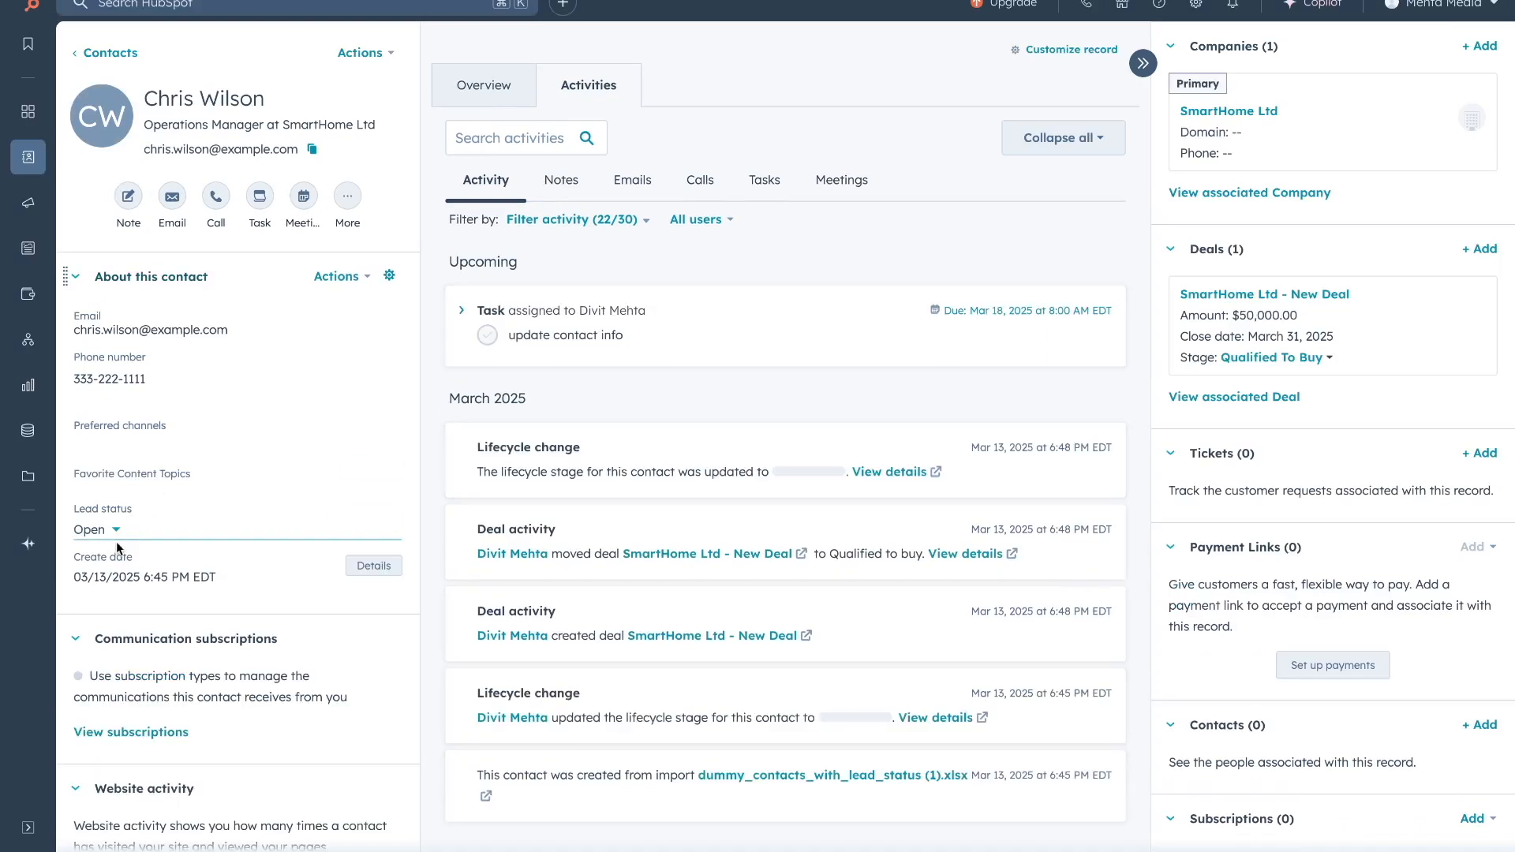
left_click(110, 533)
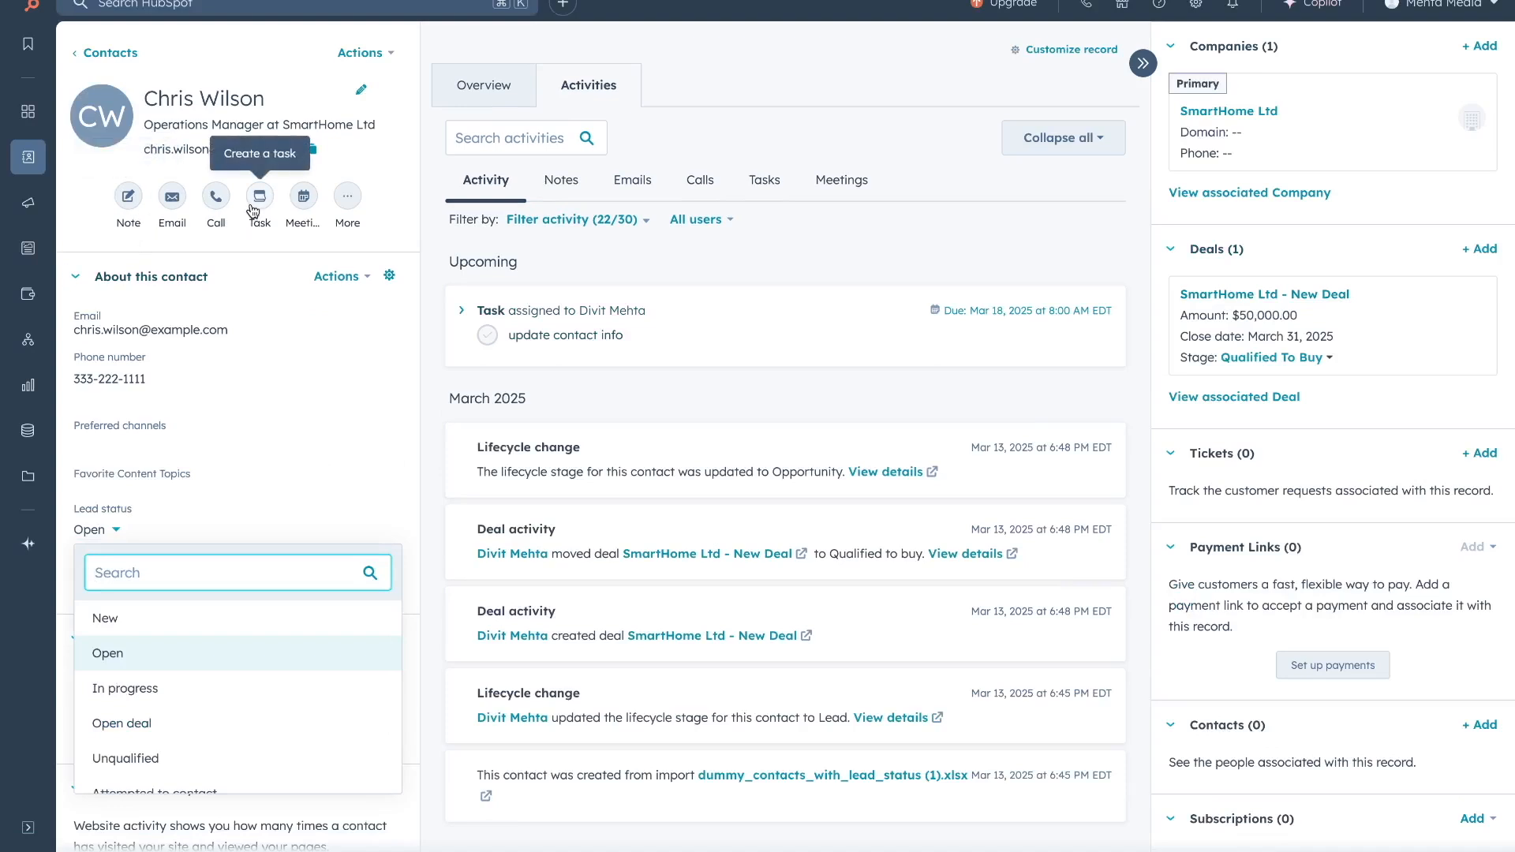
Stop briefly at the Deals list, then go to the Lists page showing 5 contact lists.
mouse_move(36, 158)
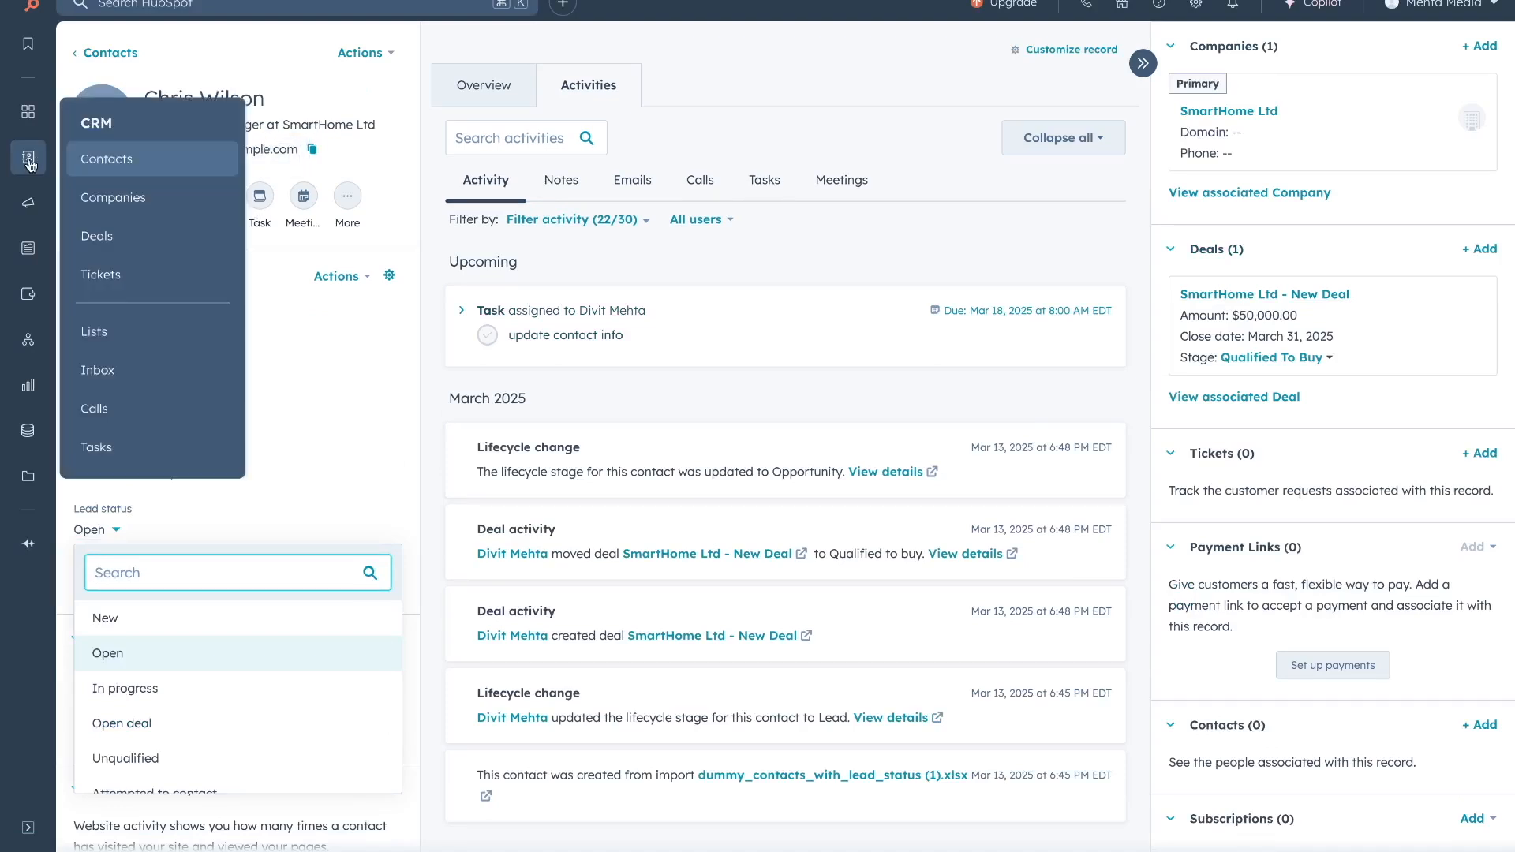
left_click(98, 236)
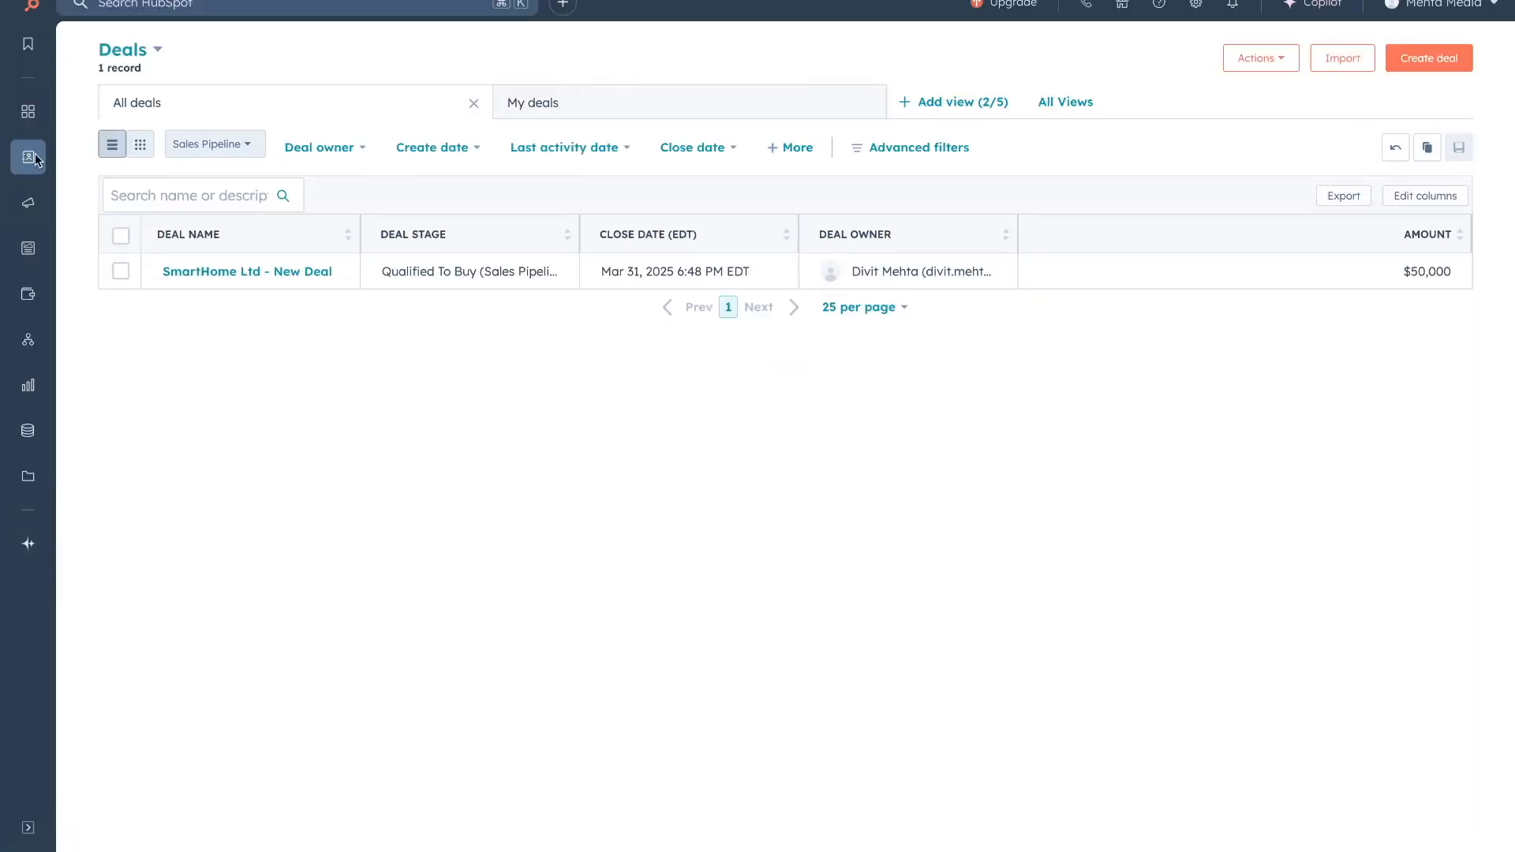
mouse_move(35, 155)
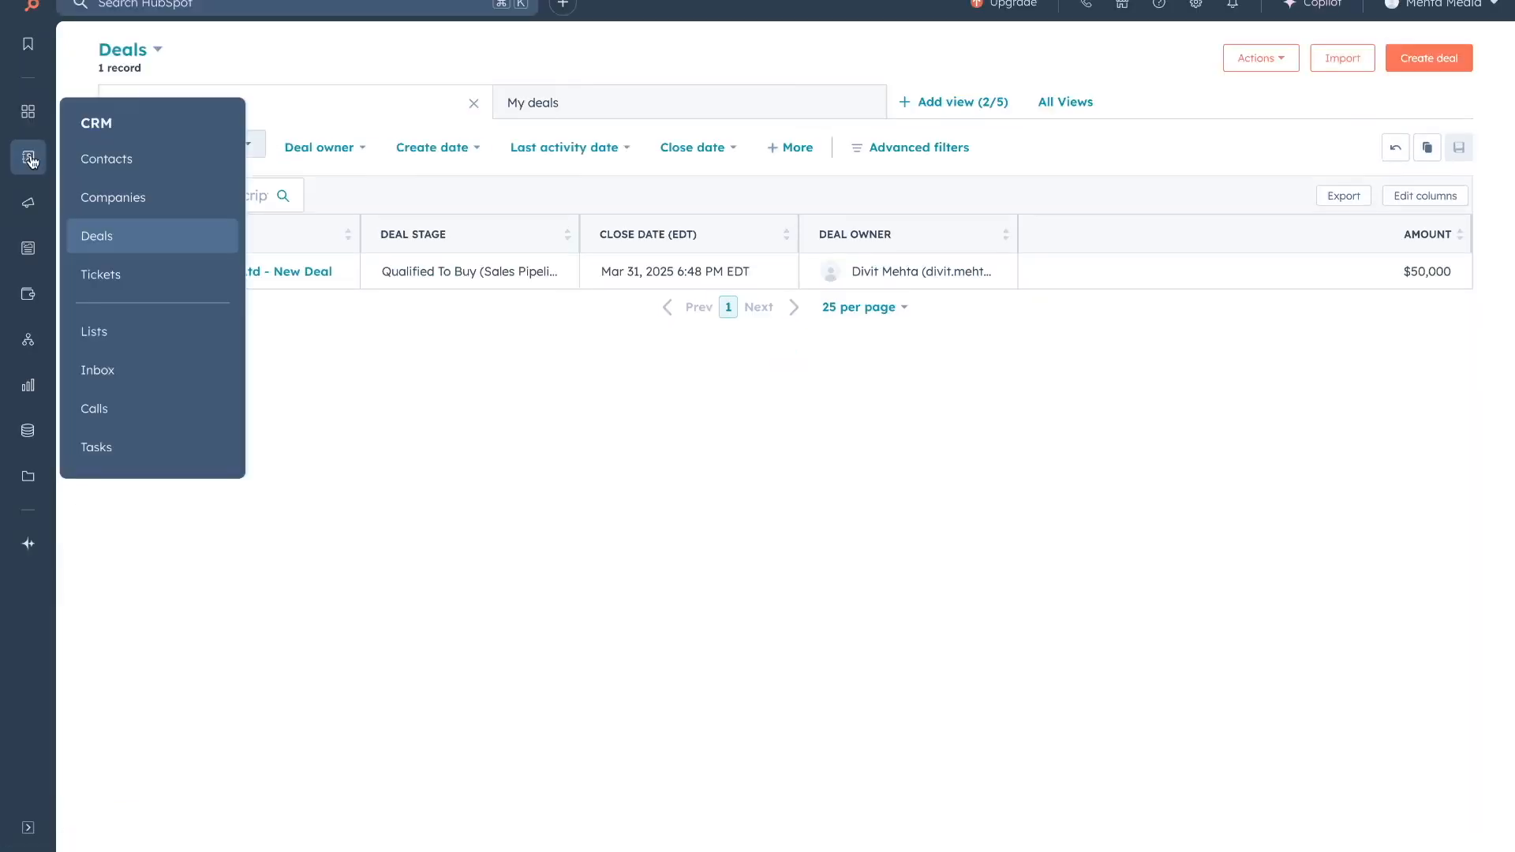
left_click(123, 330)
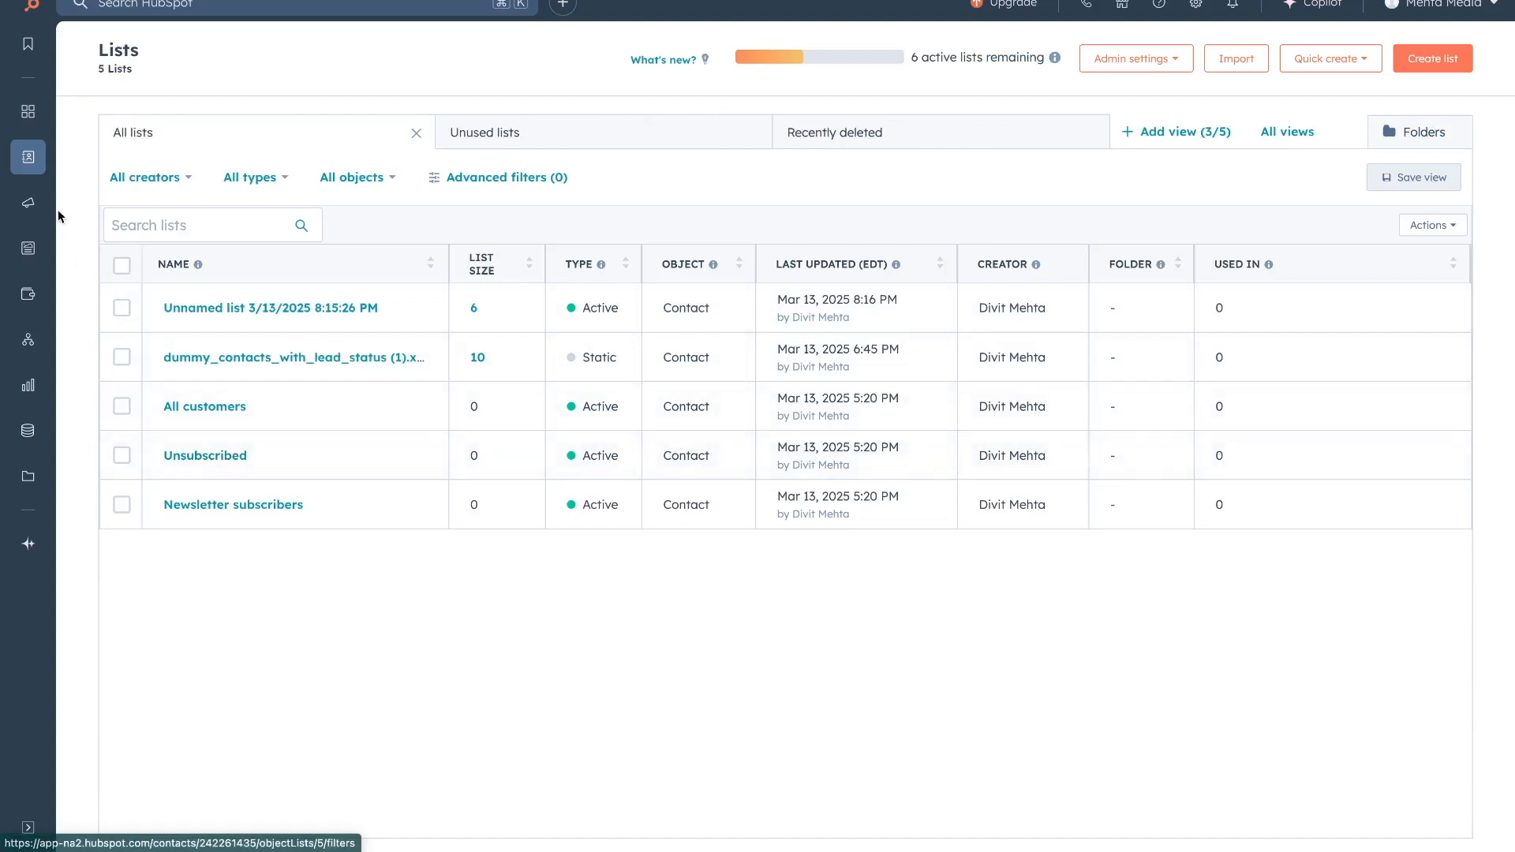
mouse_move(28, 156)
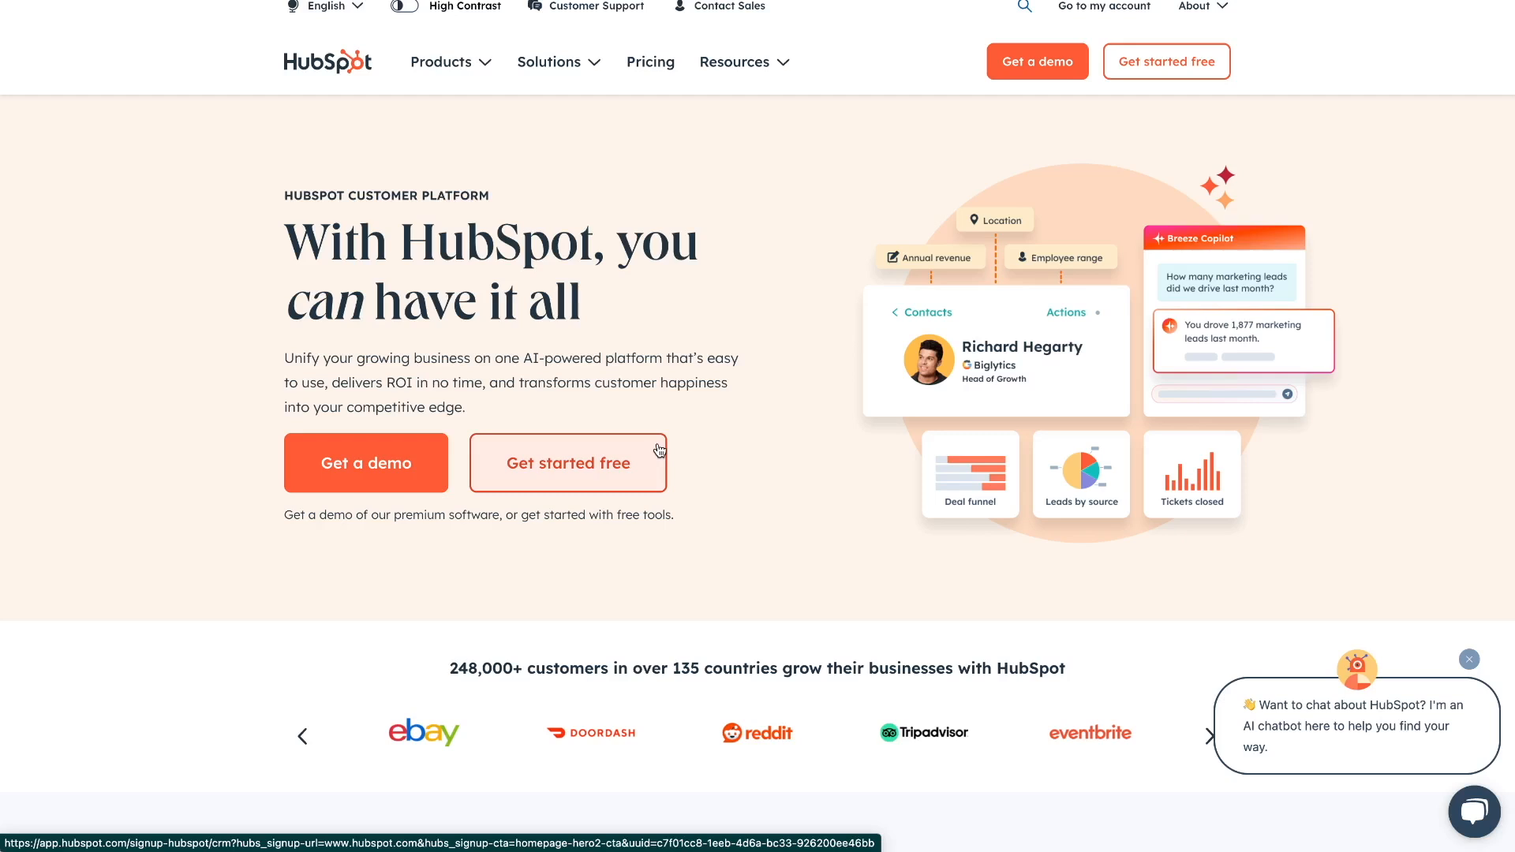
Begin HubSpot's free-account signup from the Get started free button on hubspot.com.
left_click(597, 482)
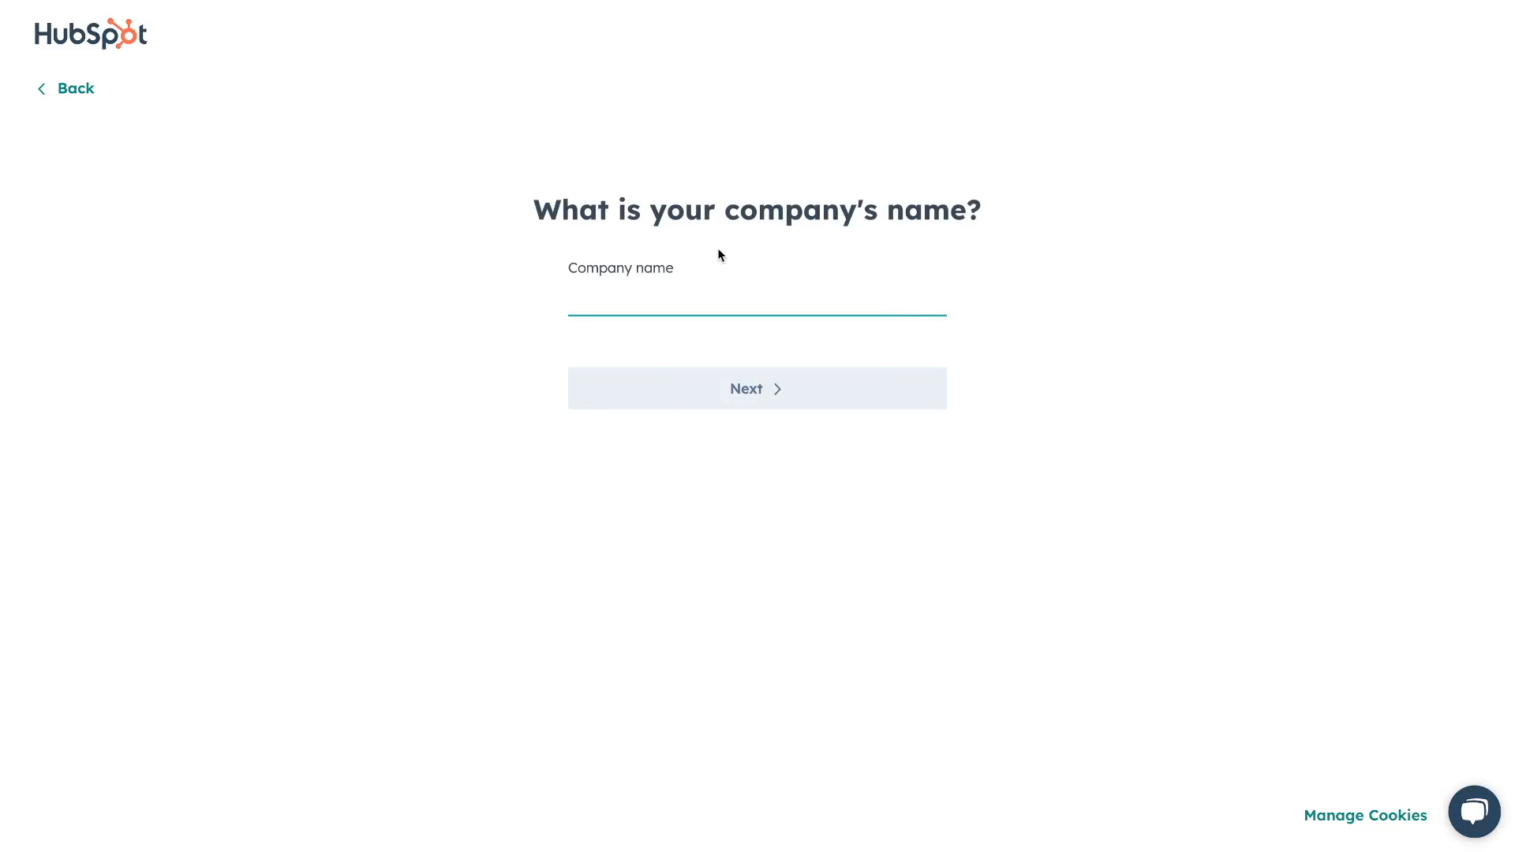
Create the account for 'Mehta Media Tutorials' as a one-person company with website 'mehtame'.
type("Mehta Media Tutorials")
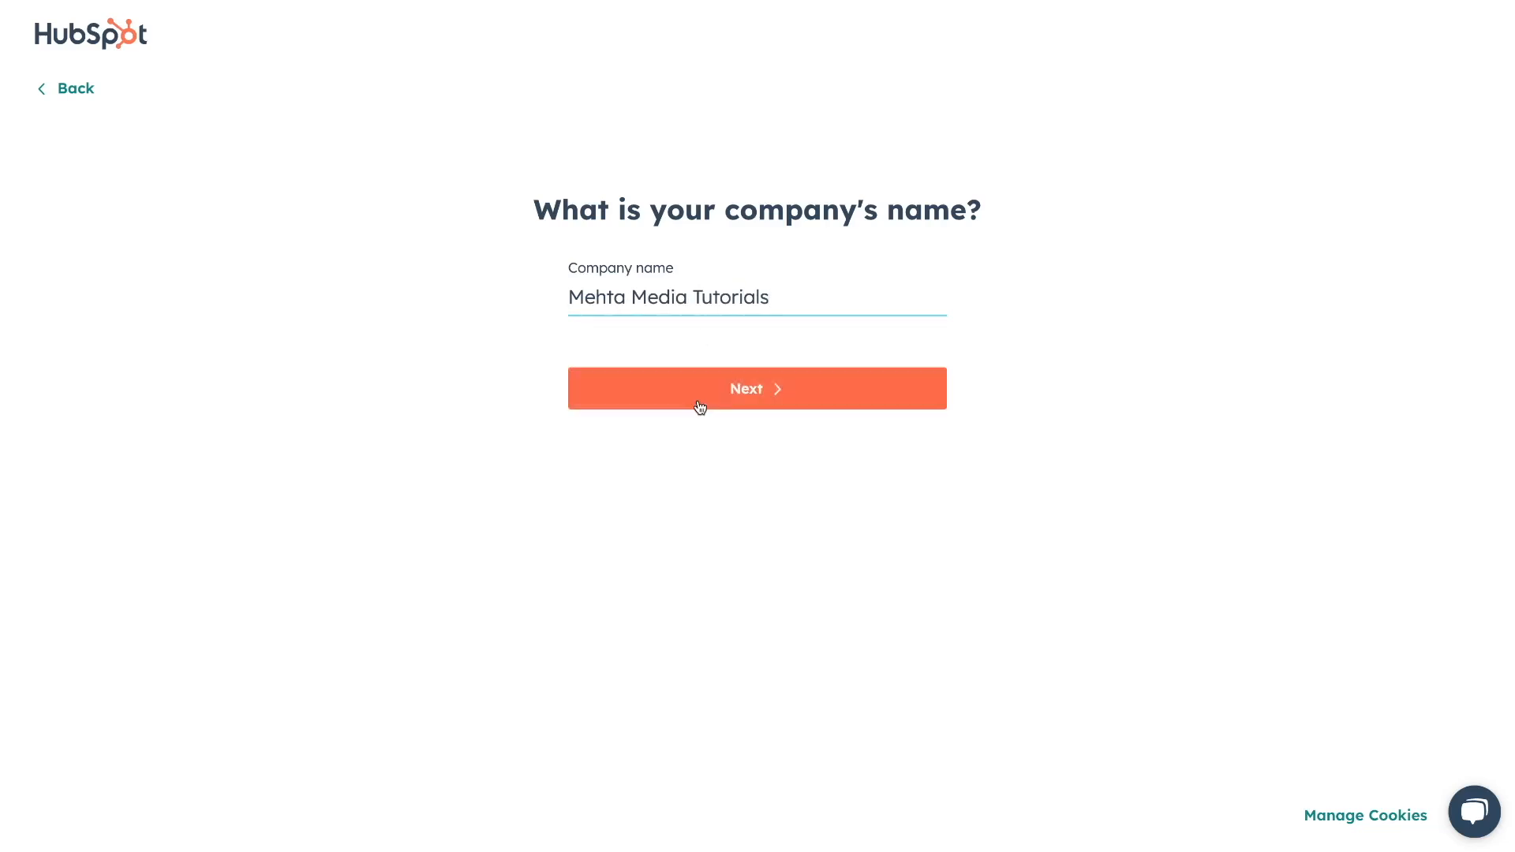
left_click(700, 406)
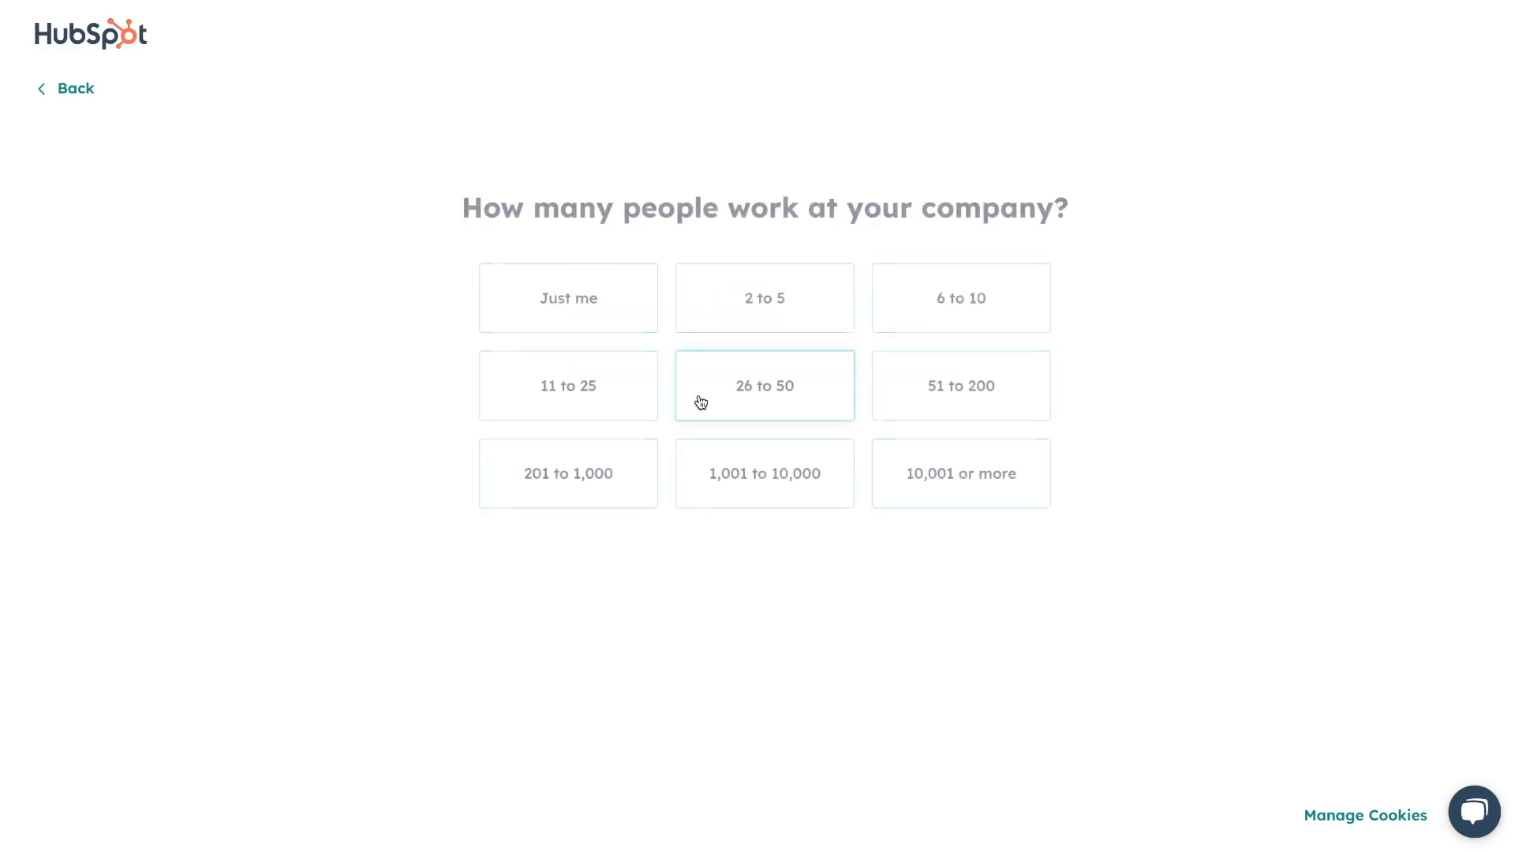
left_click(572, 305)
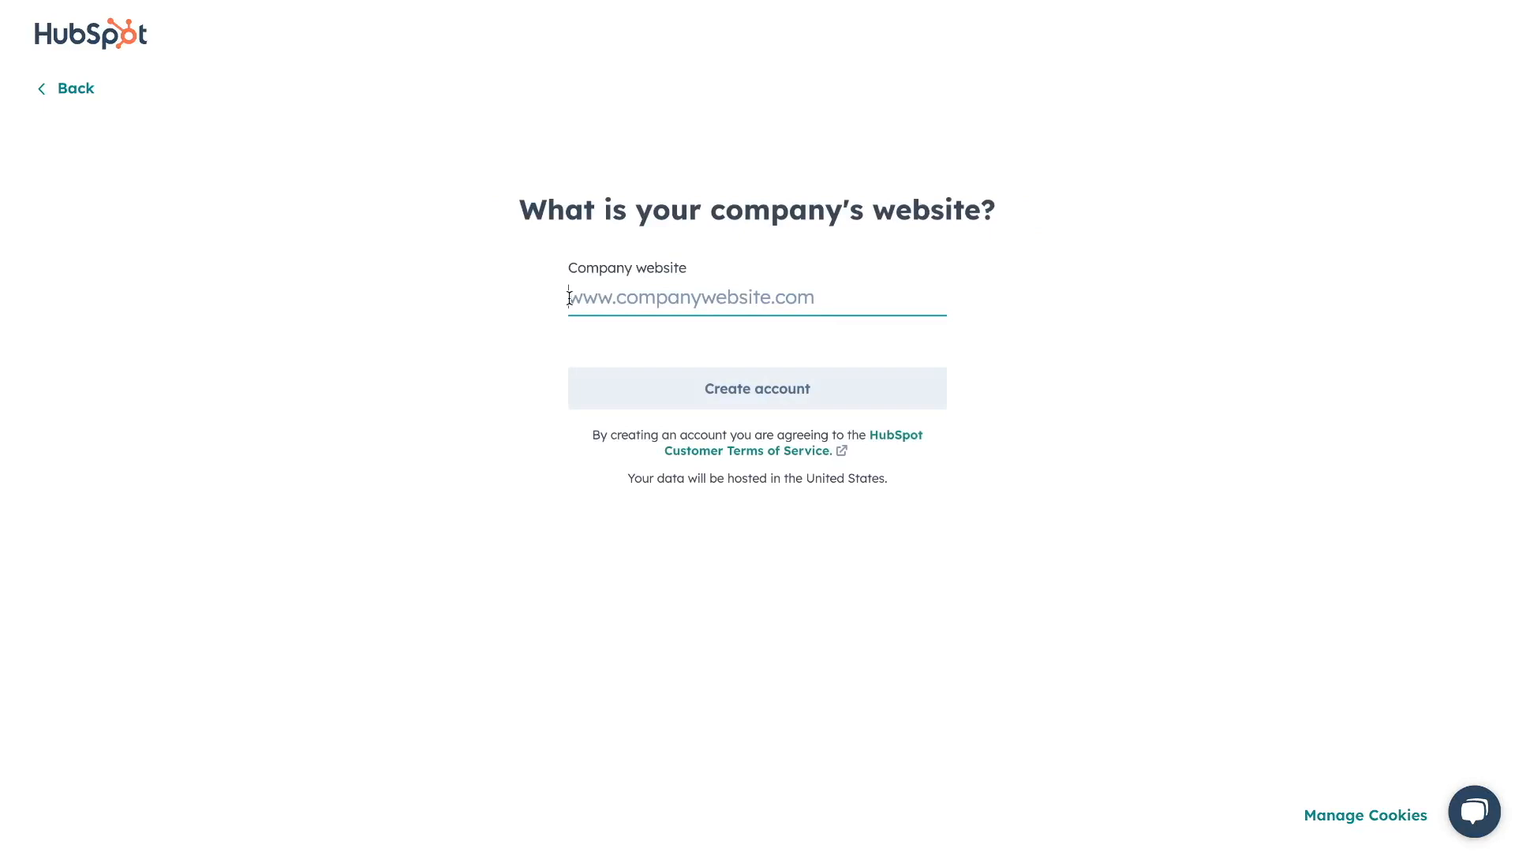
type("mehtame")
left_click(689, 391)
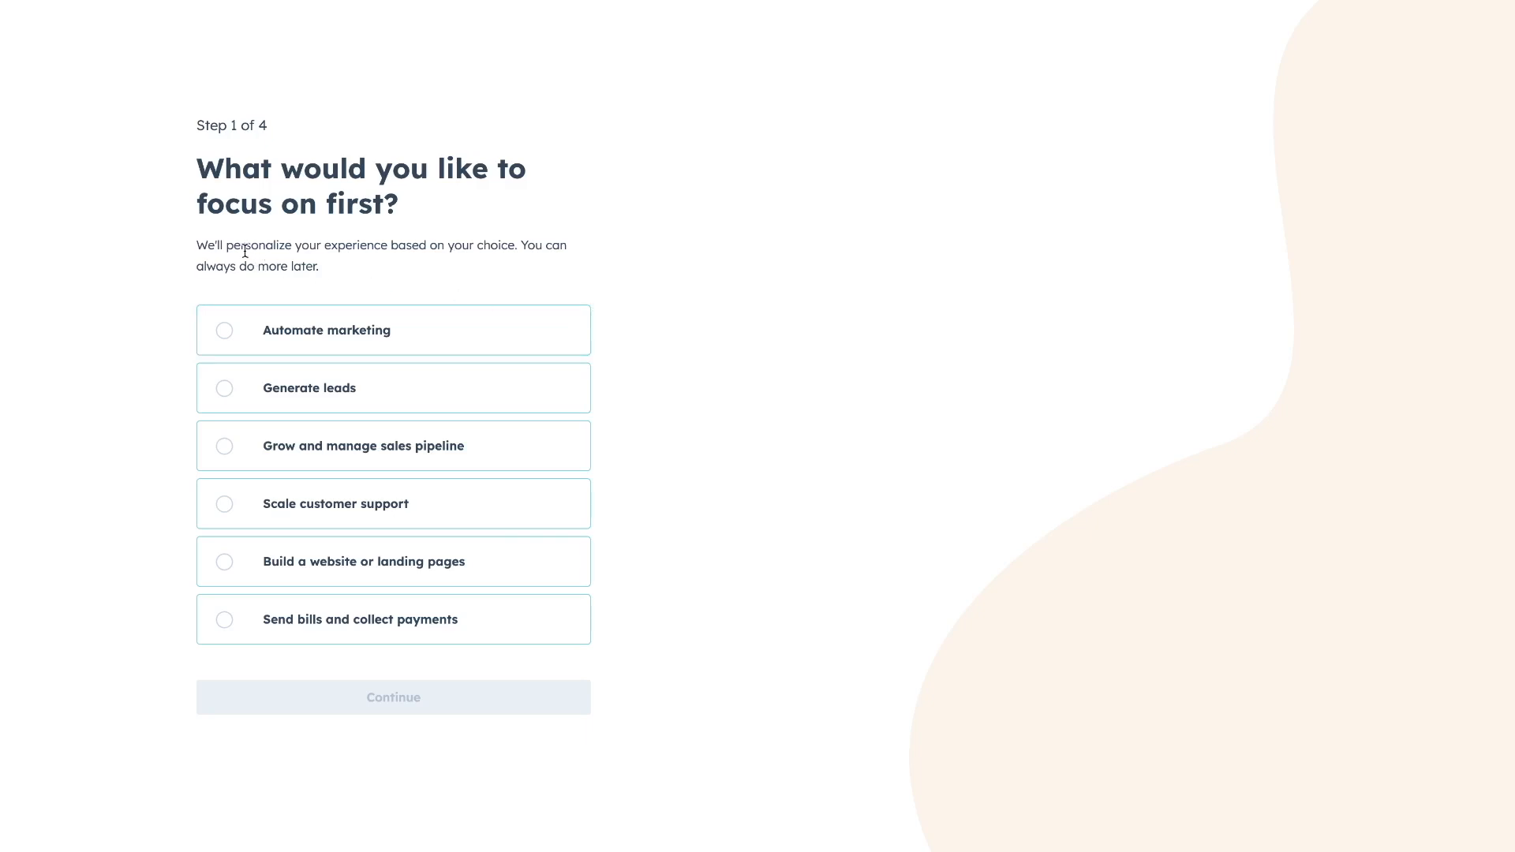
Choose Generate leads as the focus, keep the sample contacts, and skip tool and teammate setup.
left_click(228, 389)
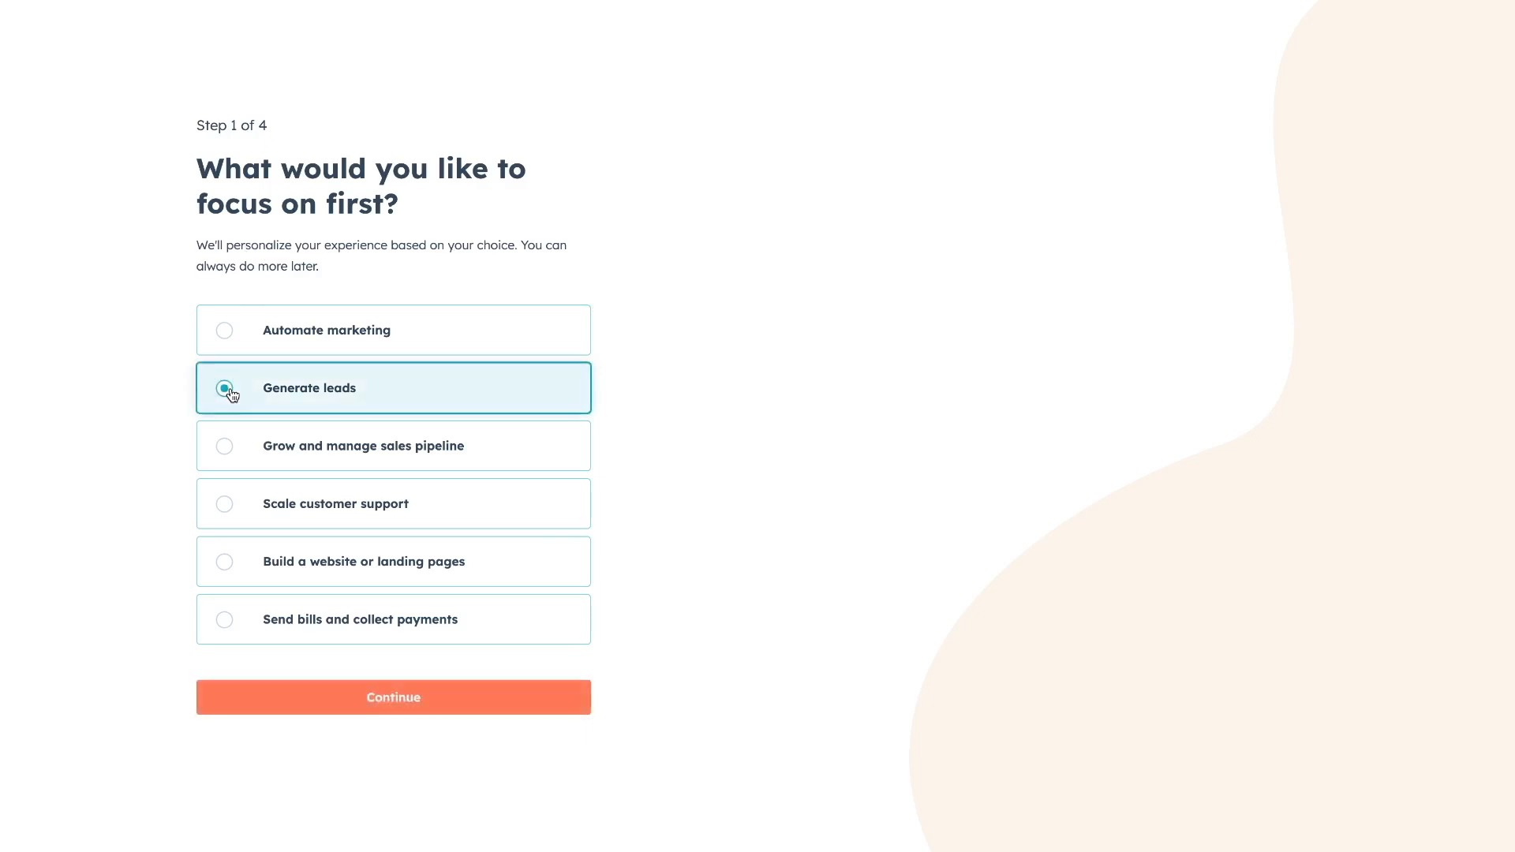
left_click(409, 700)
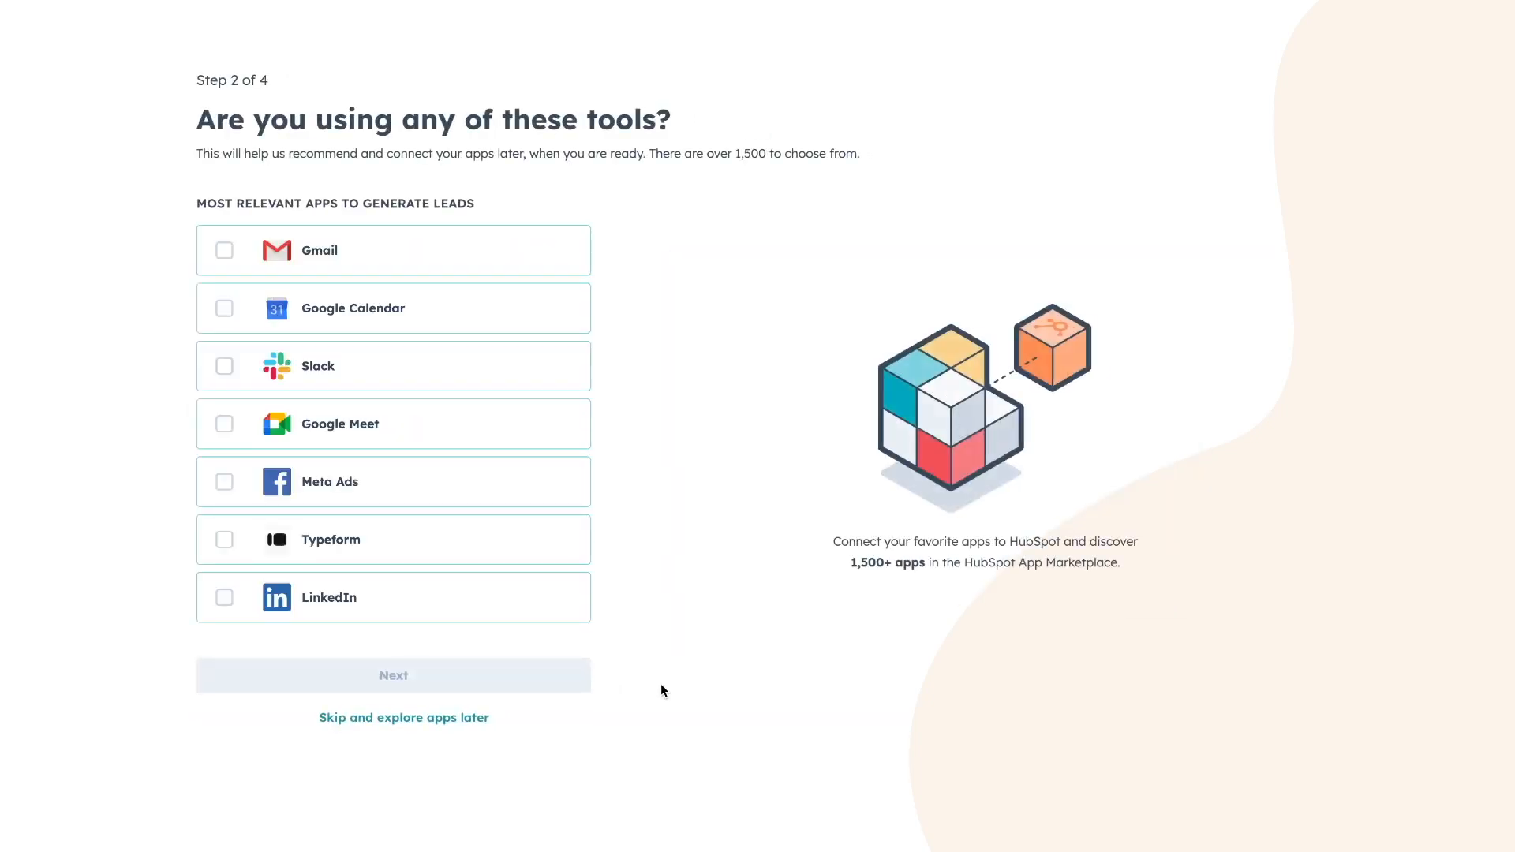
left_click(404, 719)
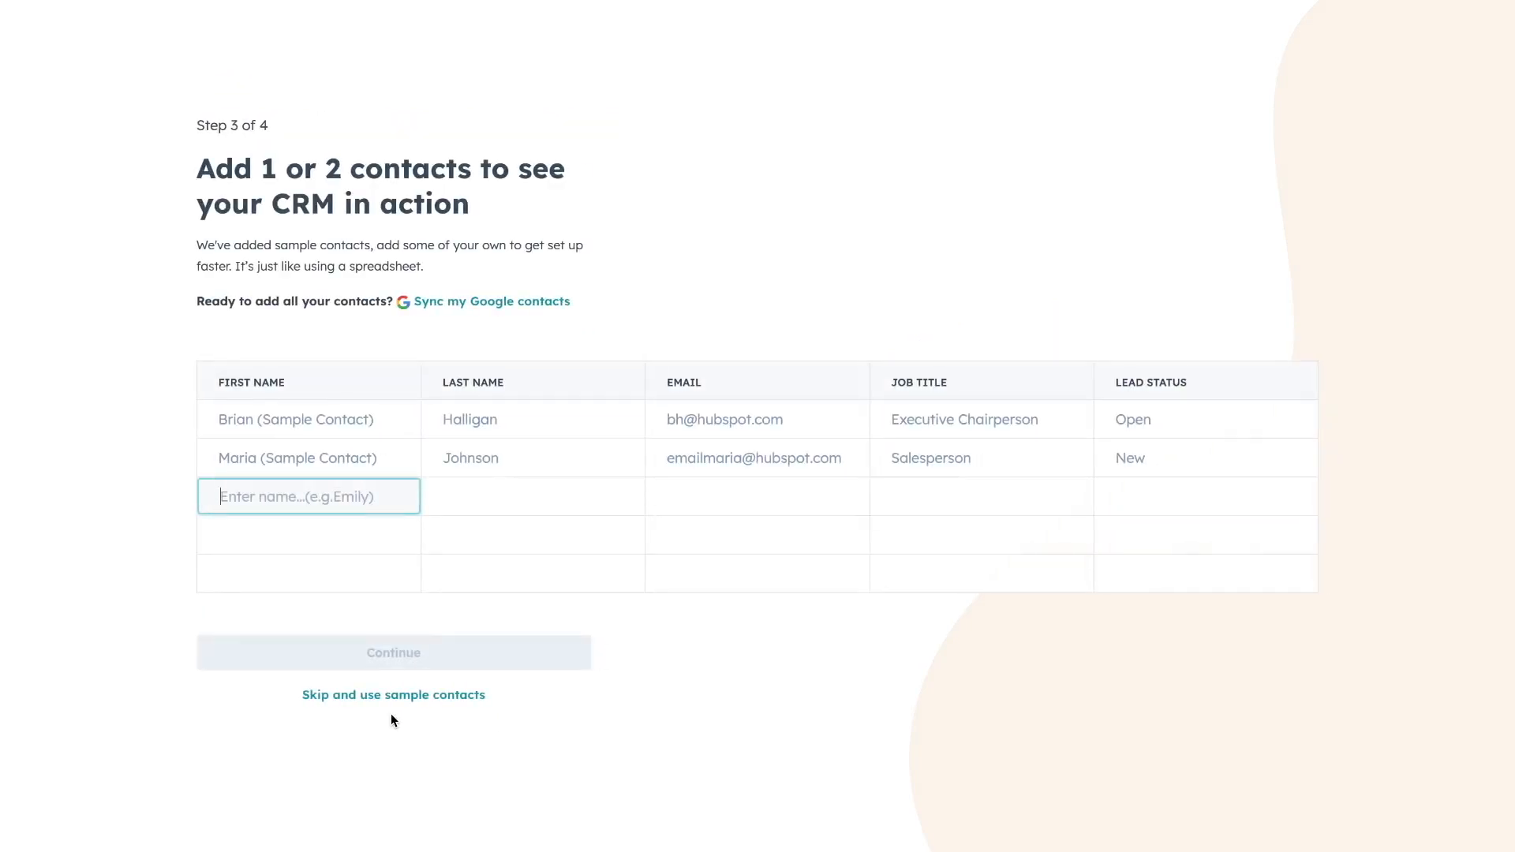
left_click(392, 702)
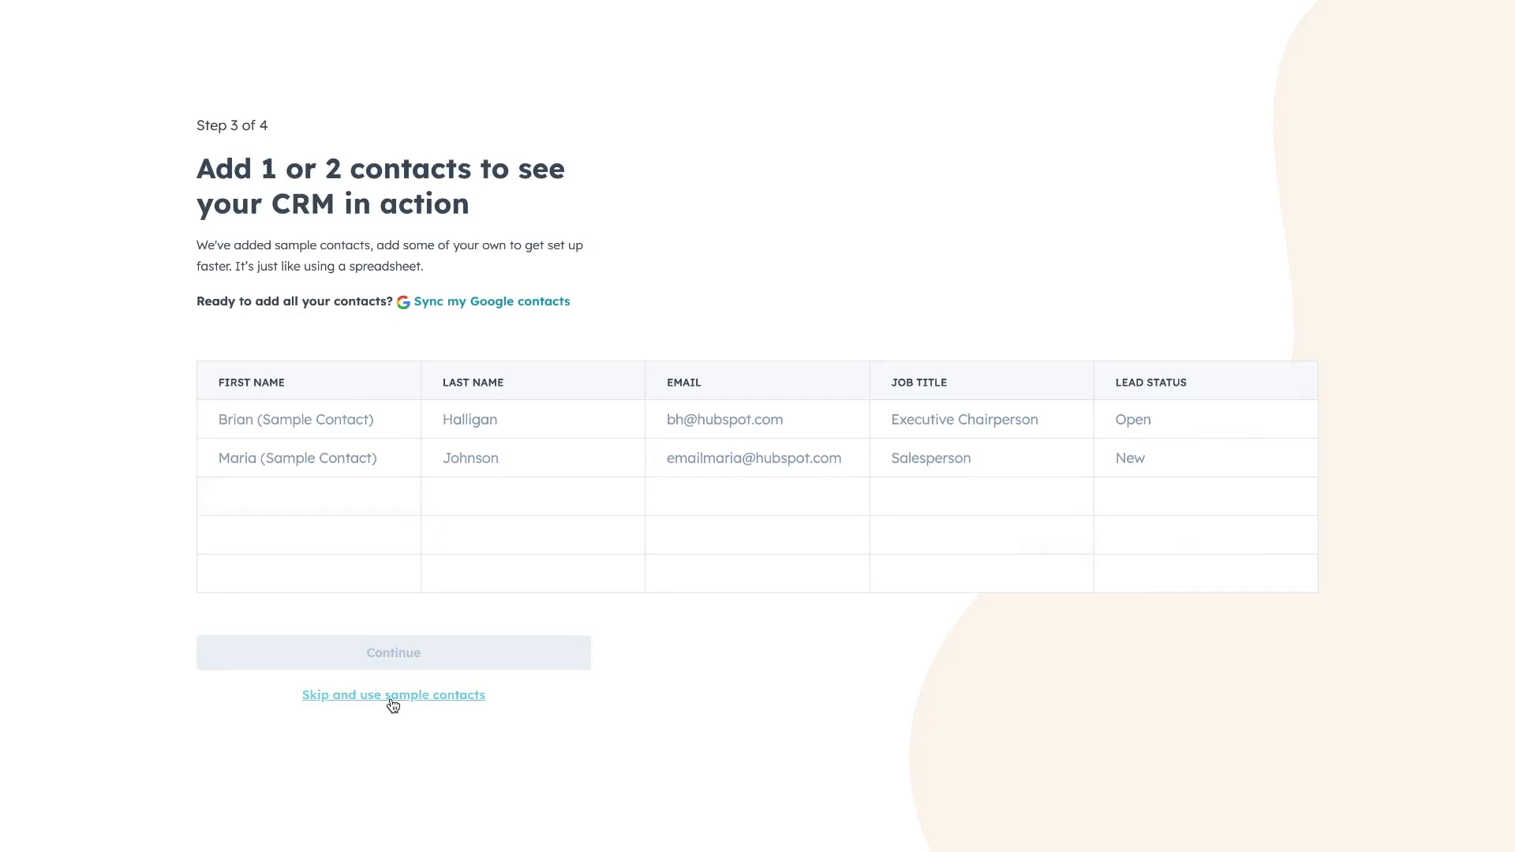
left_click(381, 652)
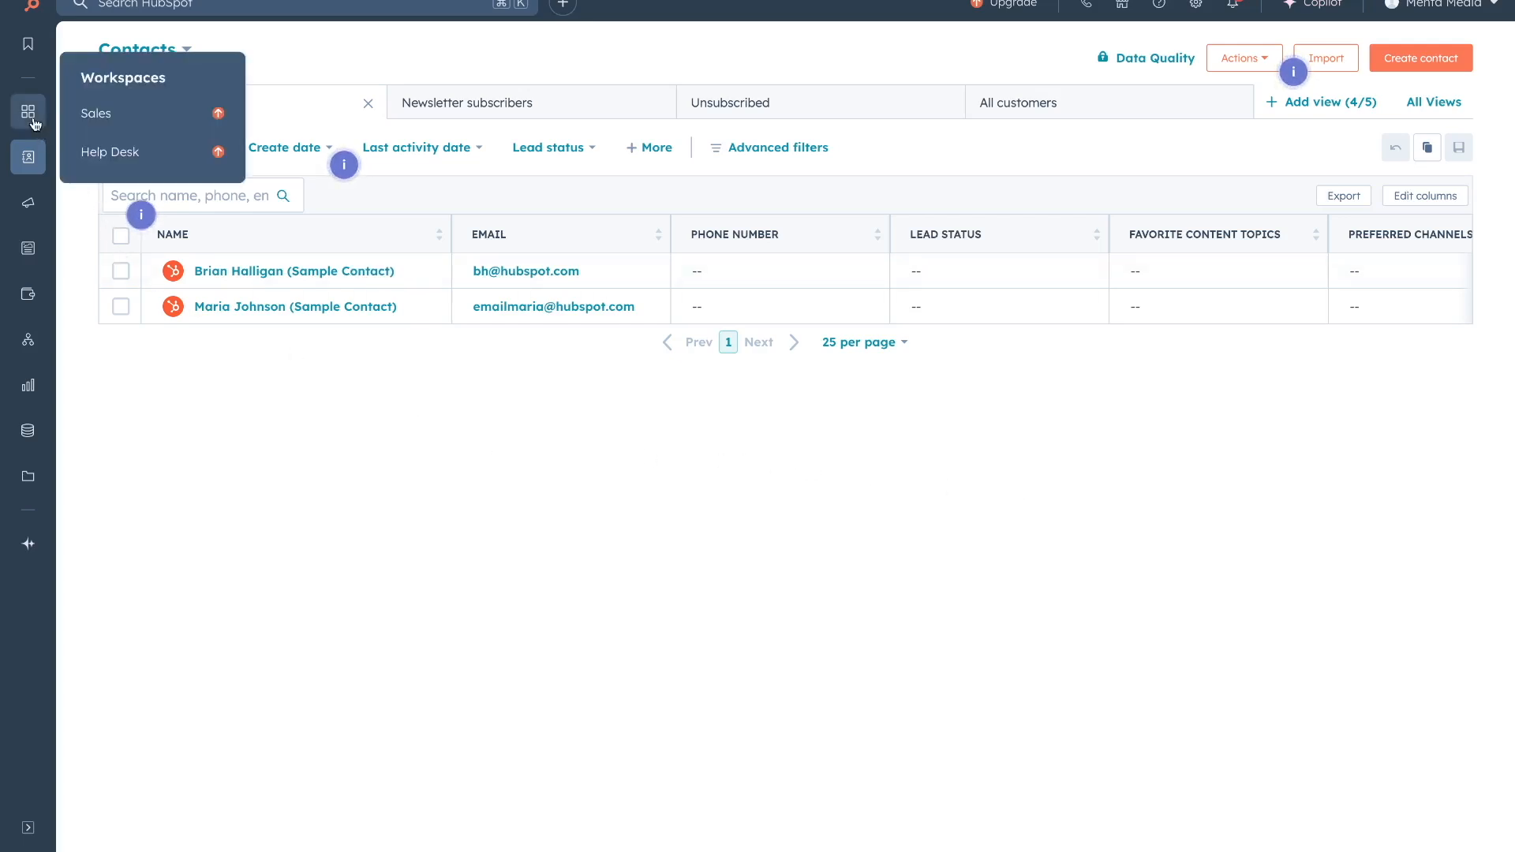
Explore the Workspaces, Marketing, Content and CRM sidebar menus, then sort contacts by lead status.
mouse_move(32, 209)
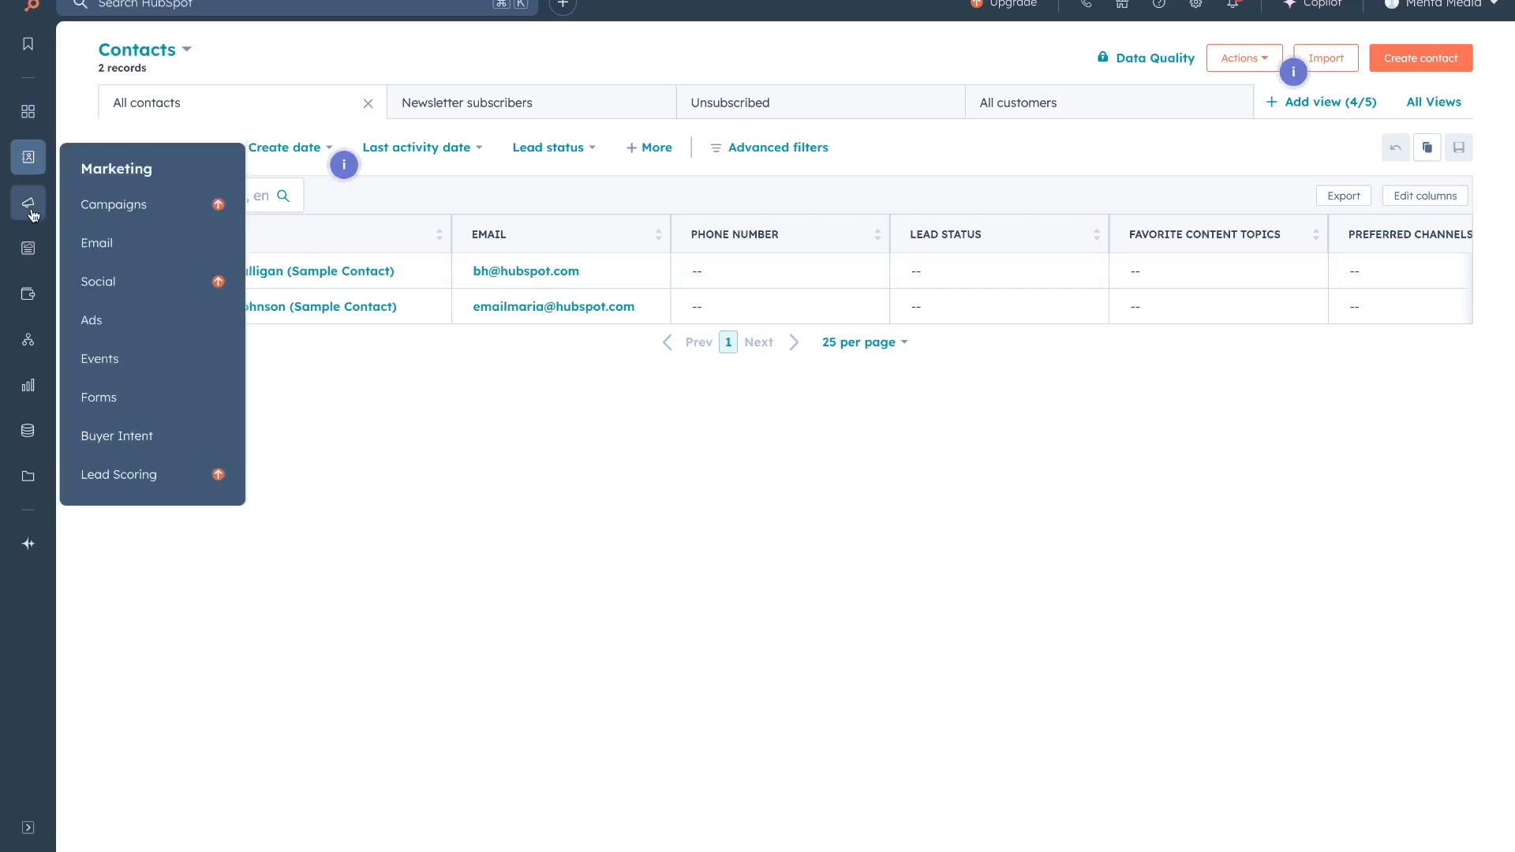
mouse_move(30, 249)
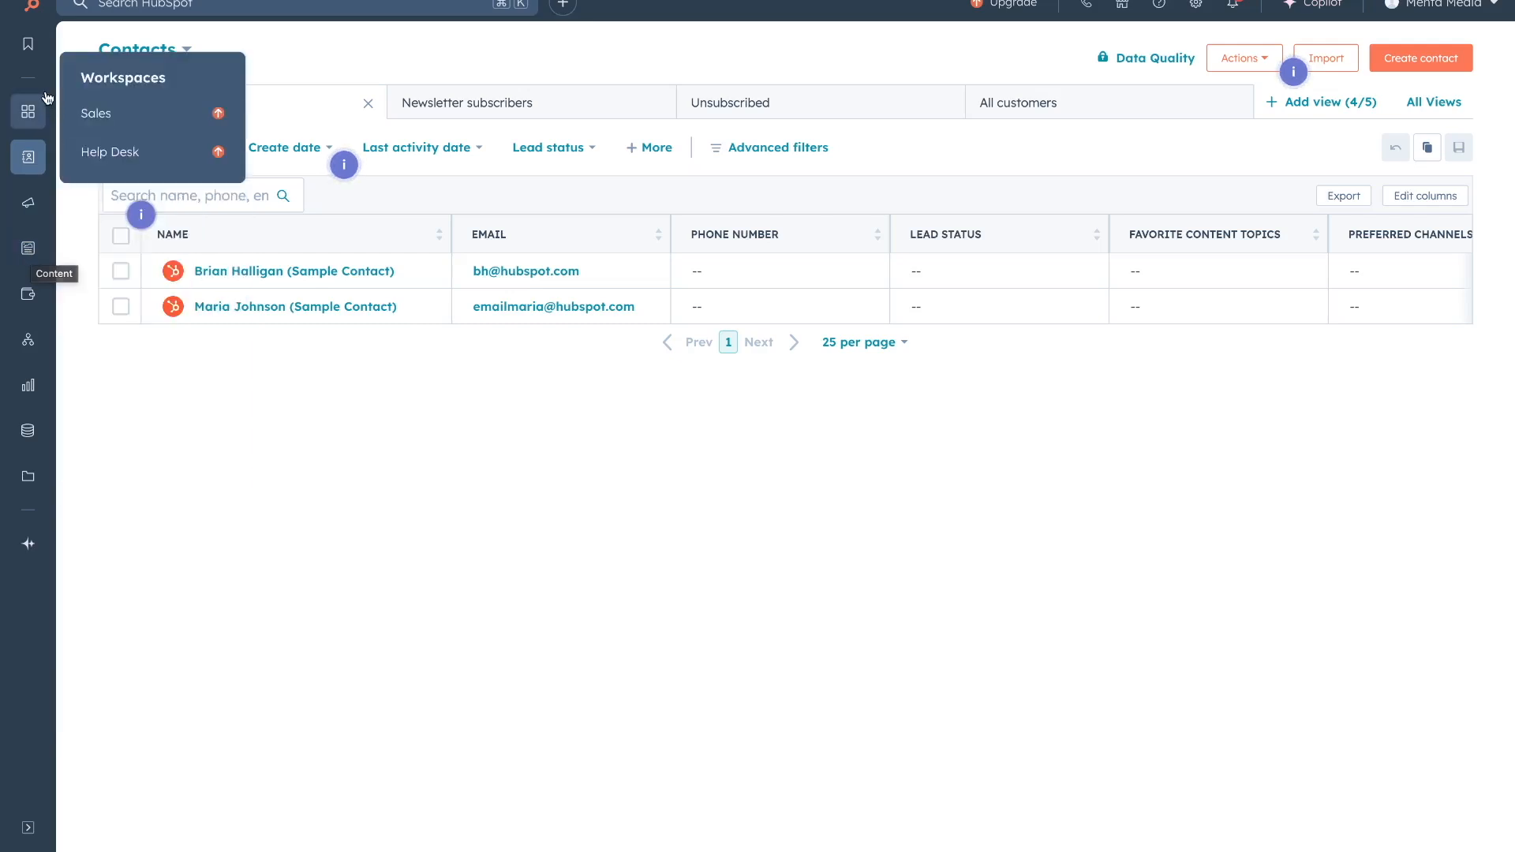
mouse_move(35, 155)
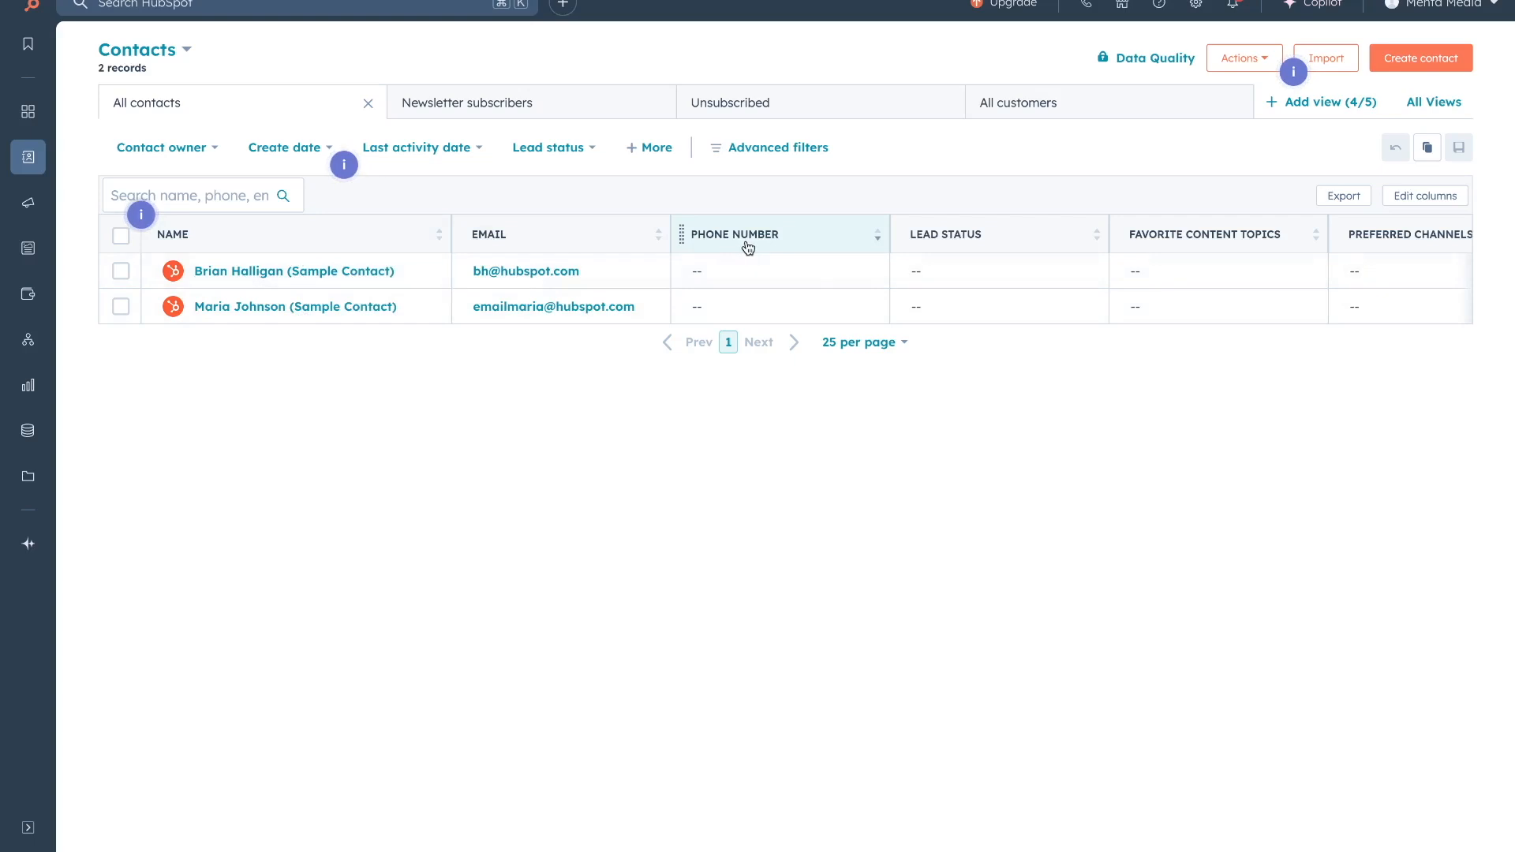
left_click(1038, 249)
Replace the Preferred channels column with Industry (searched as 'indus') in the Contacts table.
left_click_drag(463, 231, 835, 236)
left_click(1413, 199)
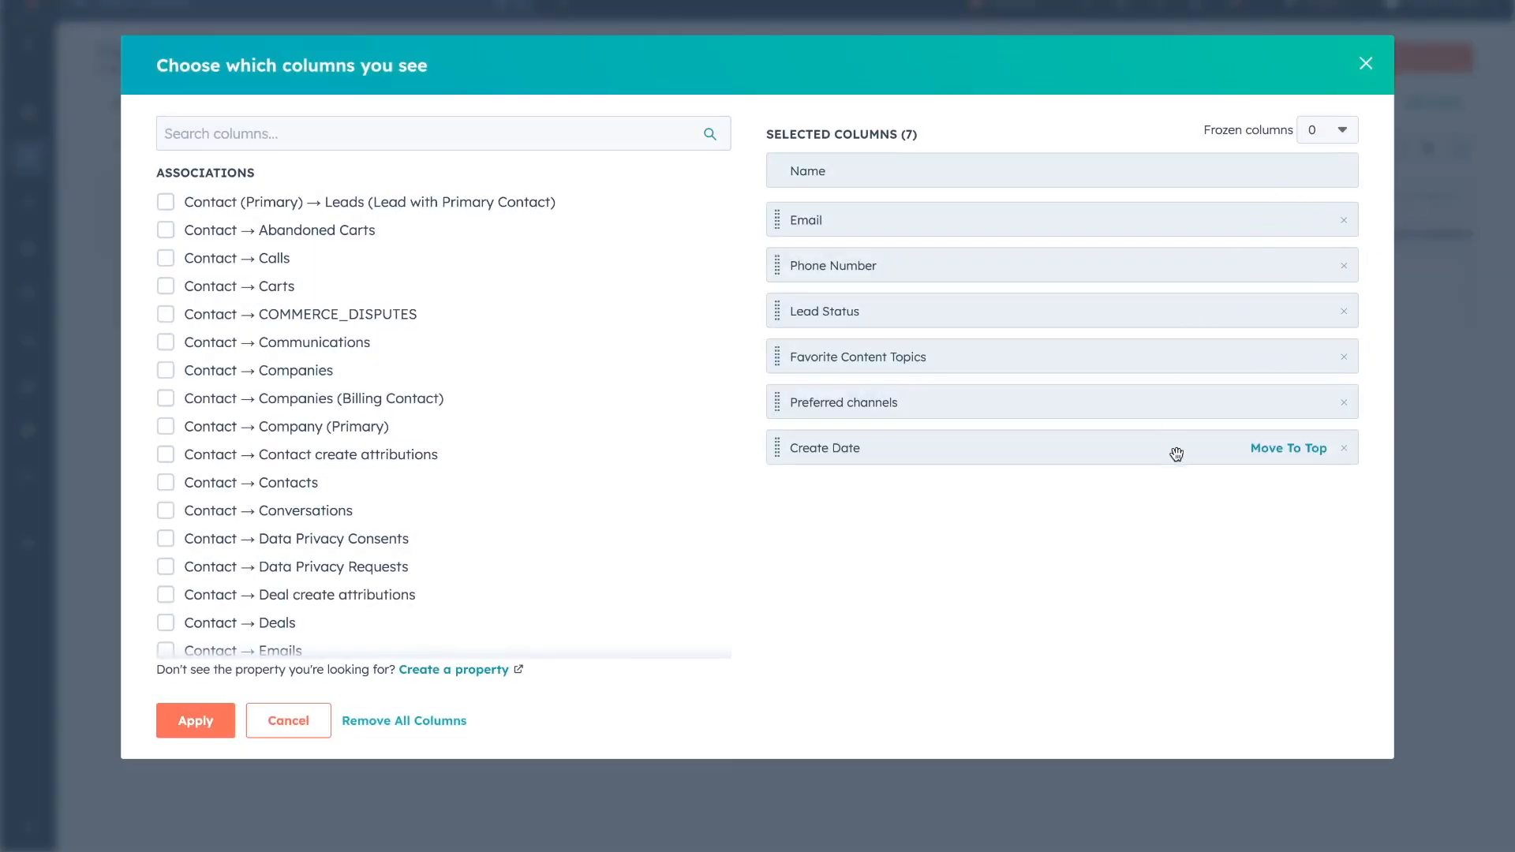
left_click(1344, 403)
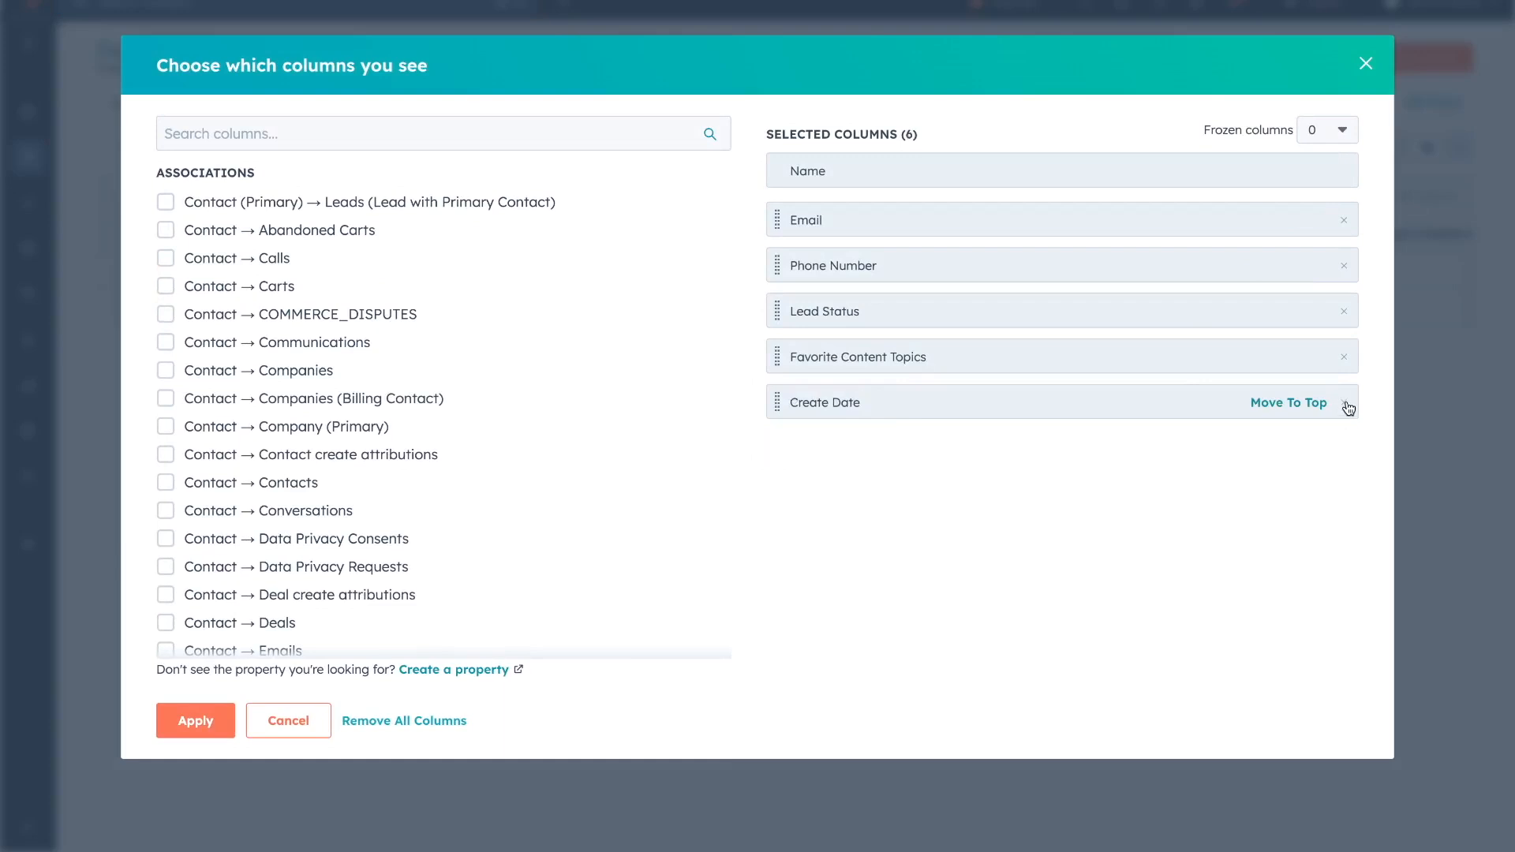
left_click(309, 135)
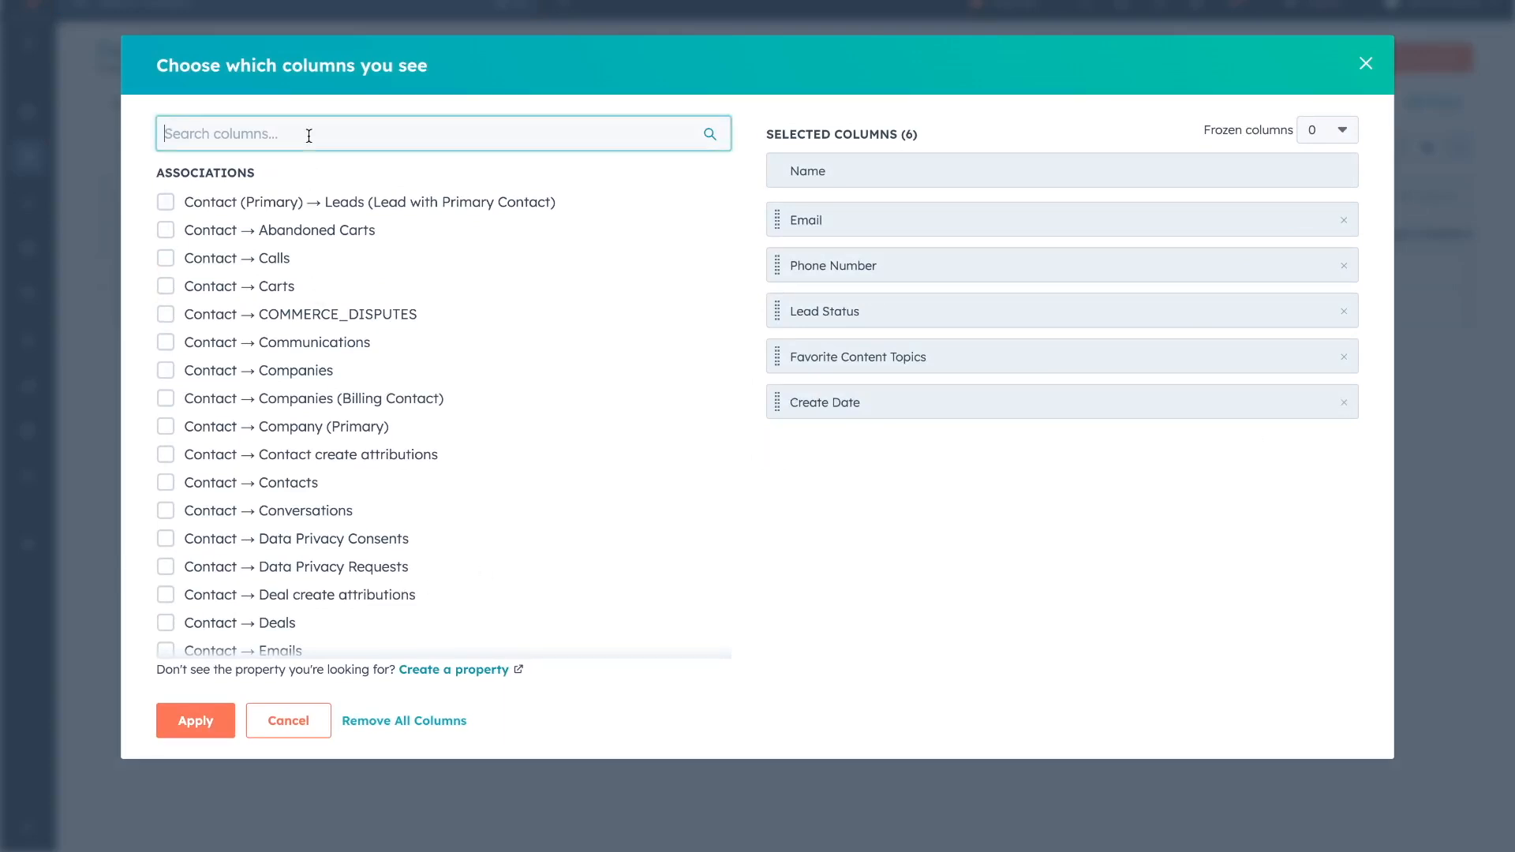
type("indus")
left_click(166, 201)
left_click(215, 517)
scroll(1041, 247, "right", 5)
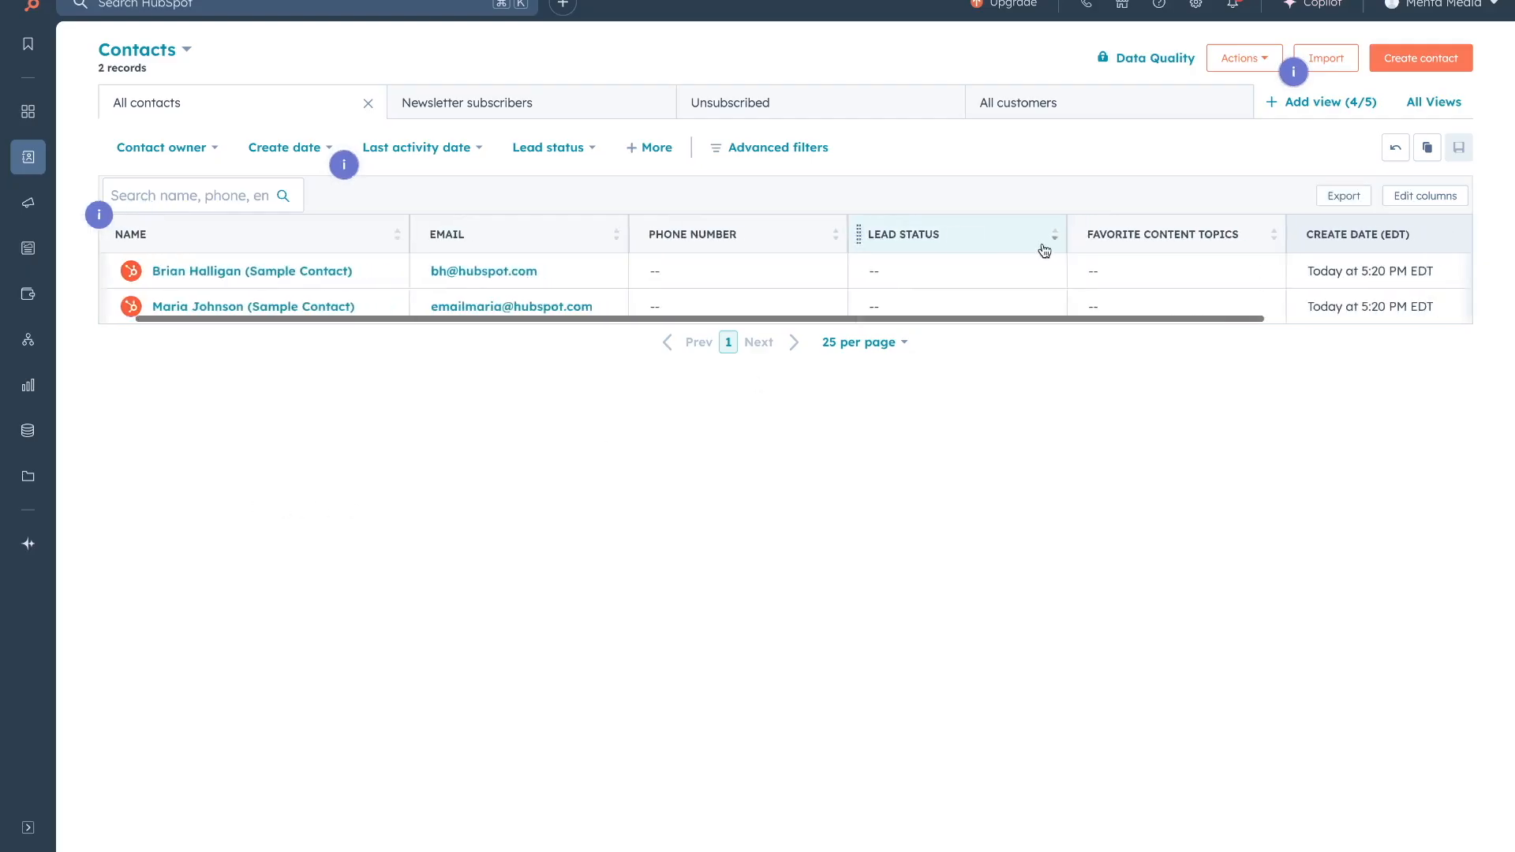
Fill in the first sample contact's Phone Number cell, then open that contact's record.
scroll(1044, 251, "right", 1)
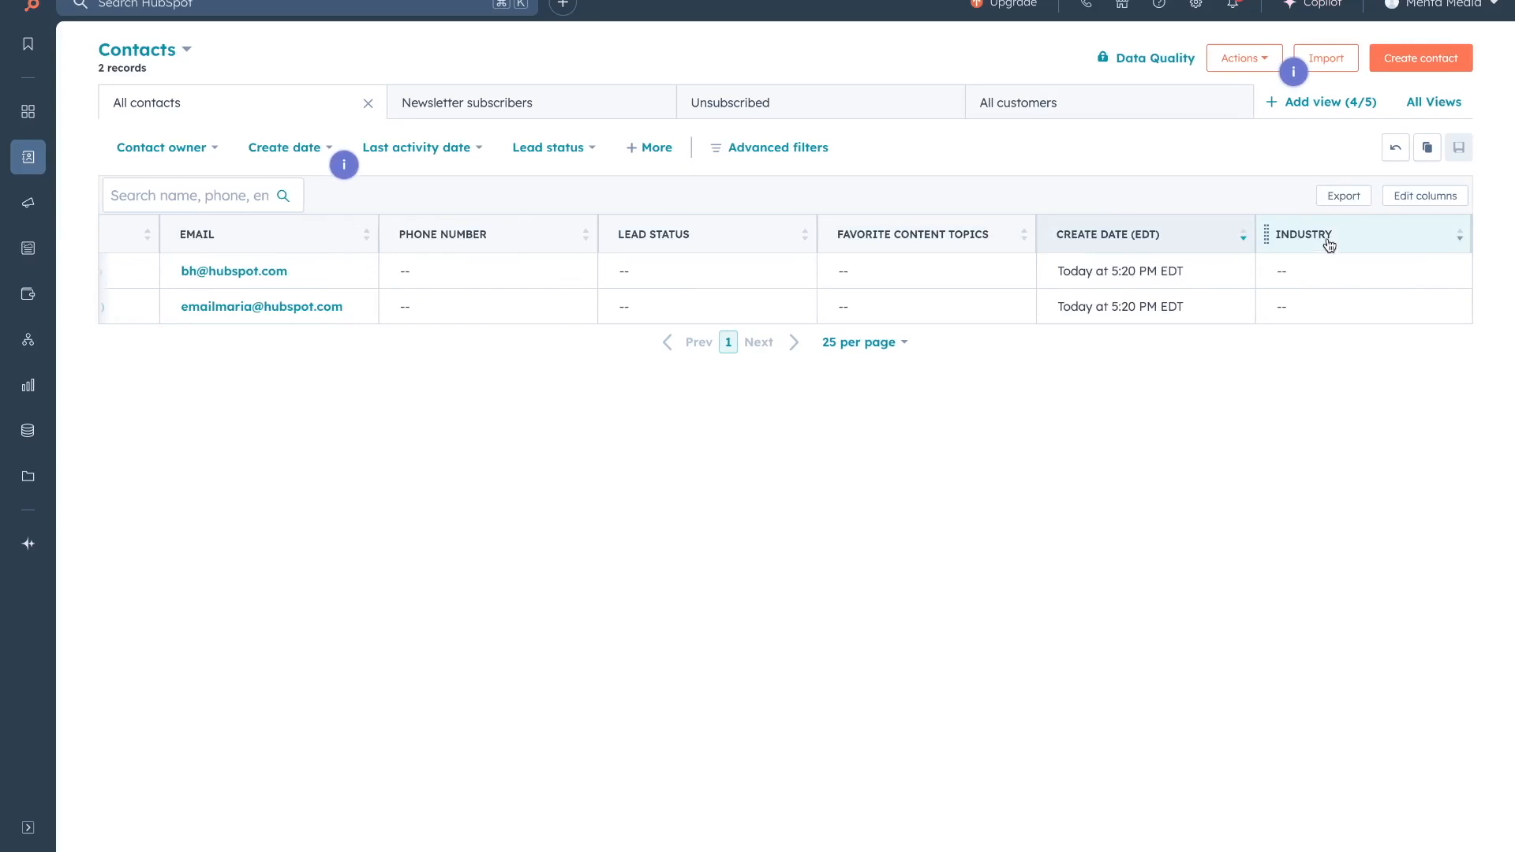
scroll(941, 314, "left", 2)
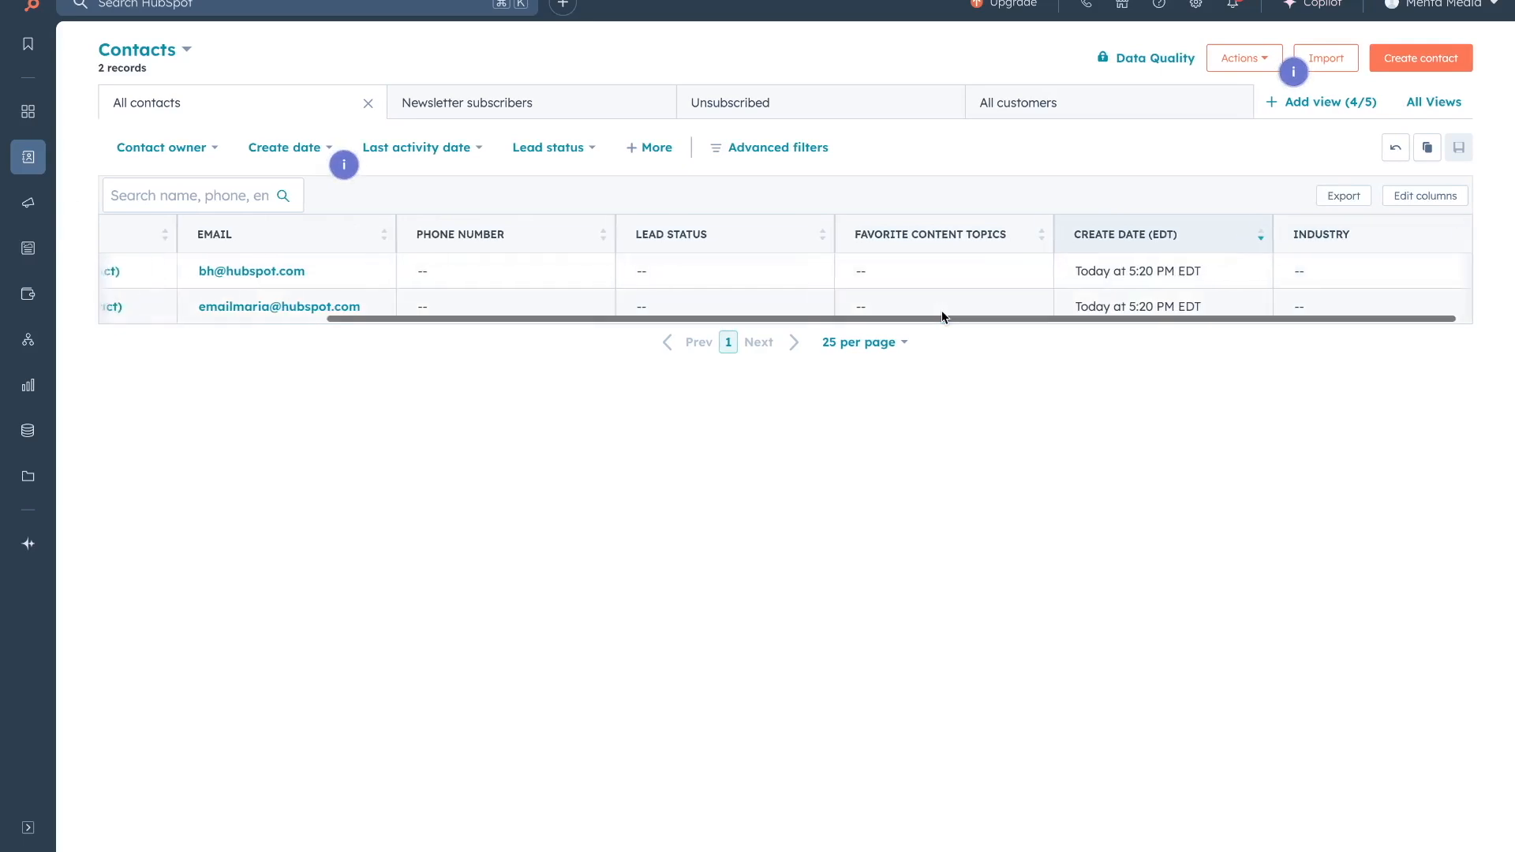
scroll(941, 312, "left", 5)
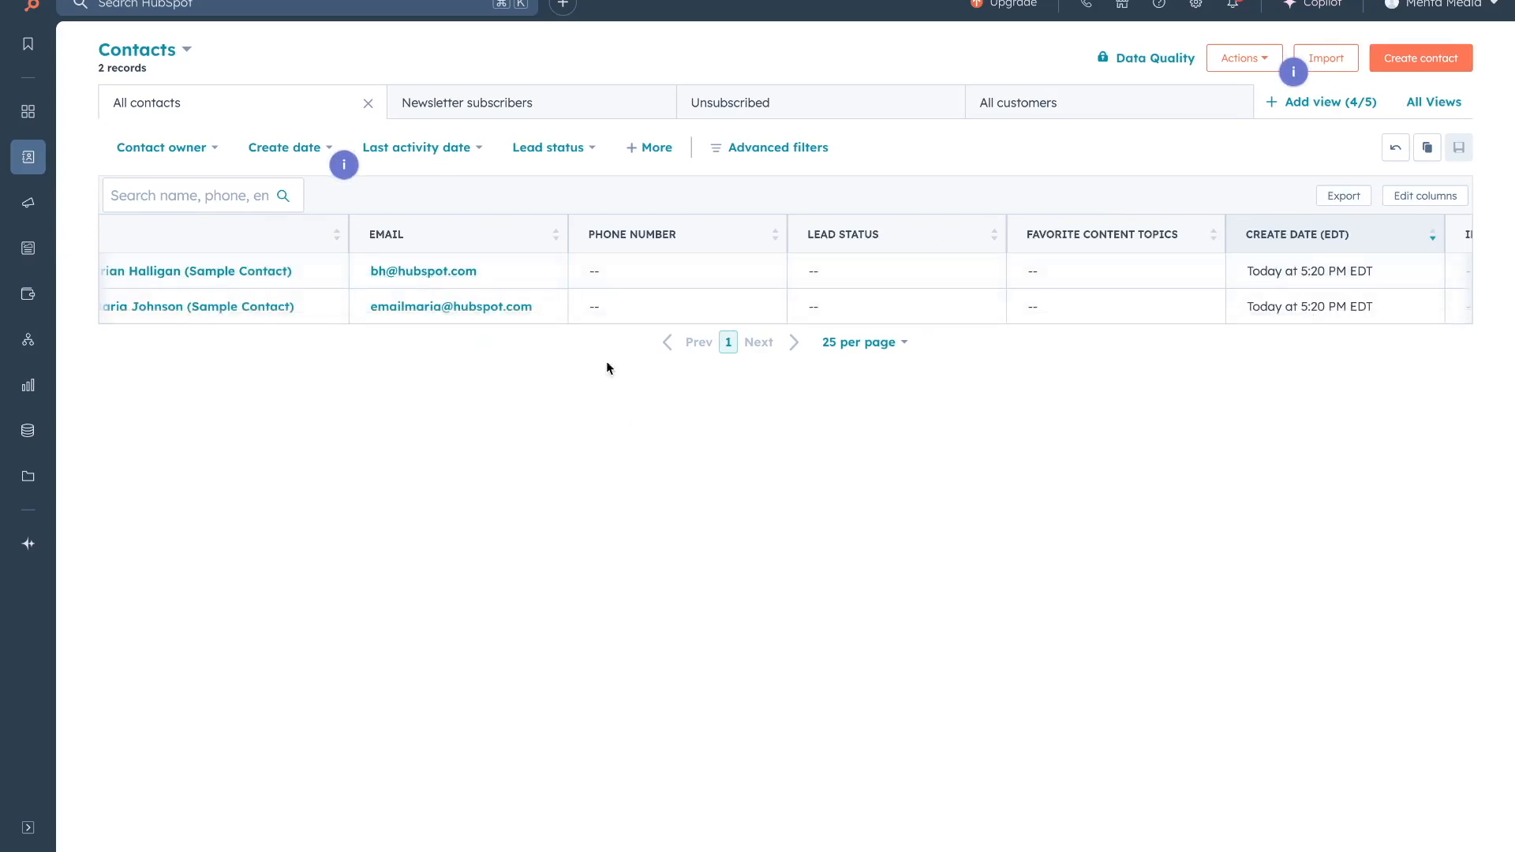
scroll(592, 311, "left", 4)
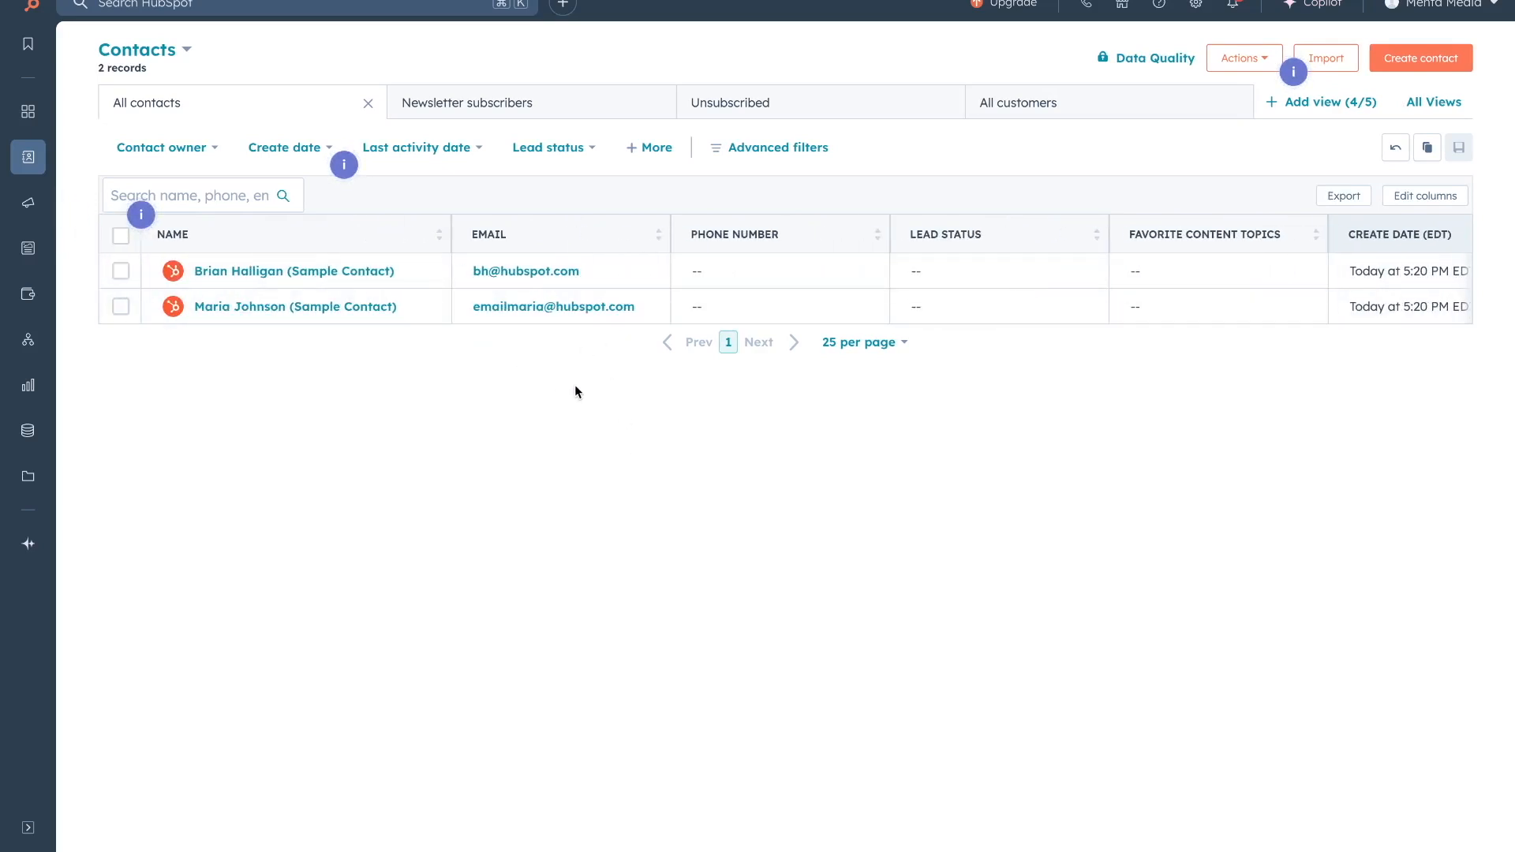
left_click(715, 270)
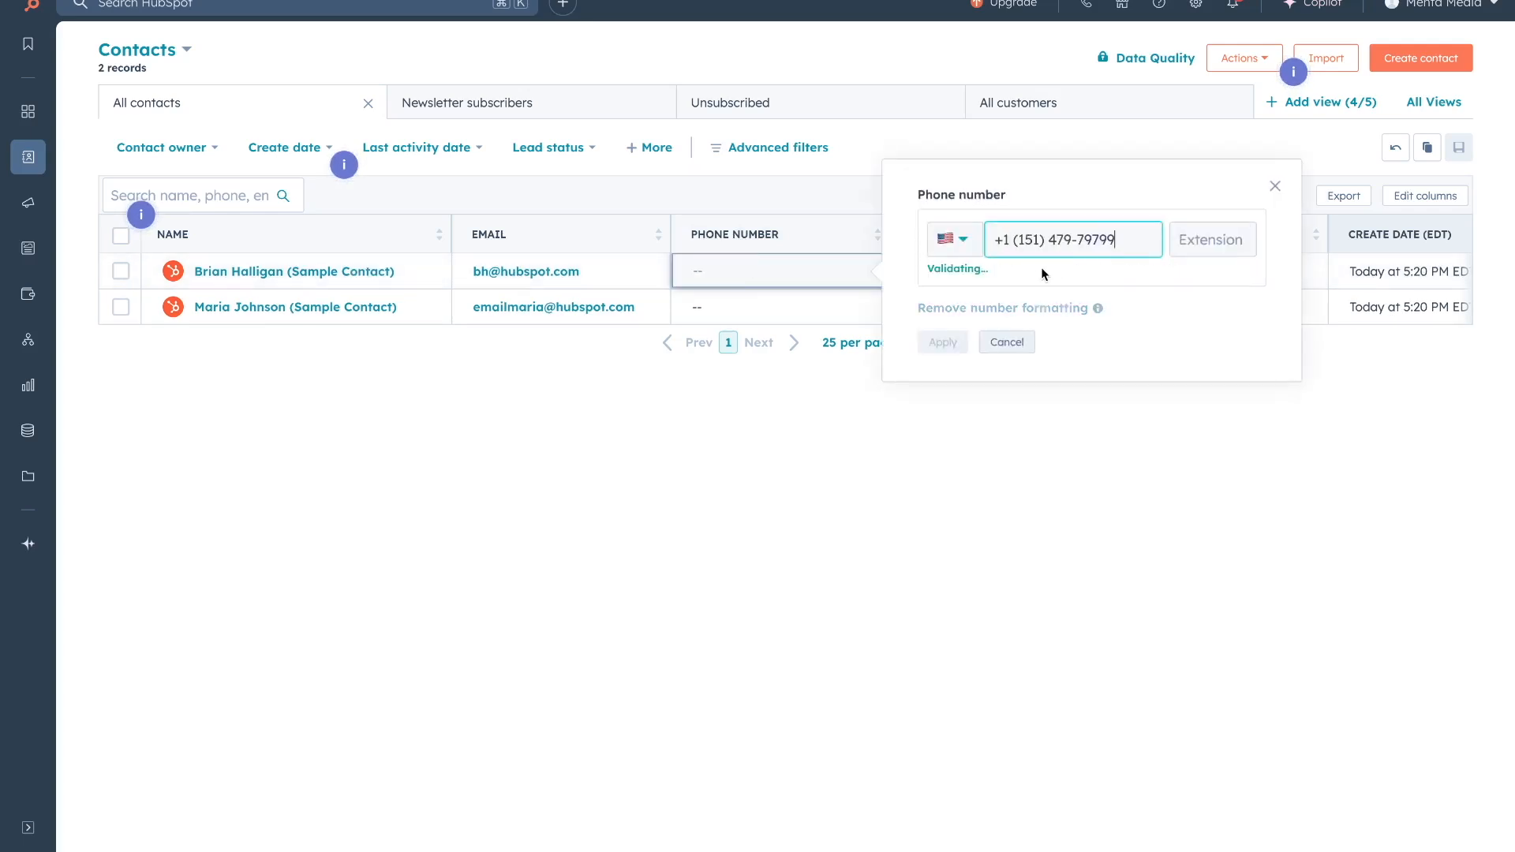
left_click(942, 342)
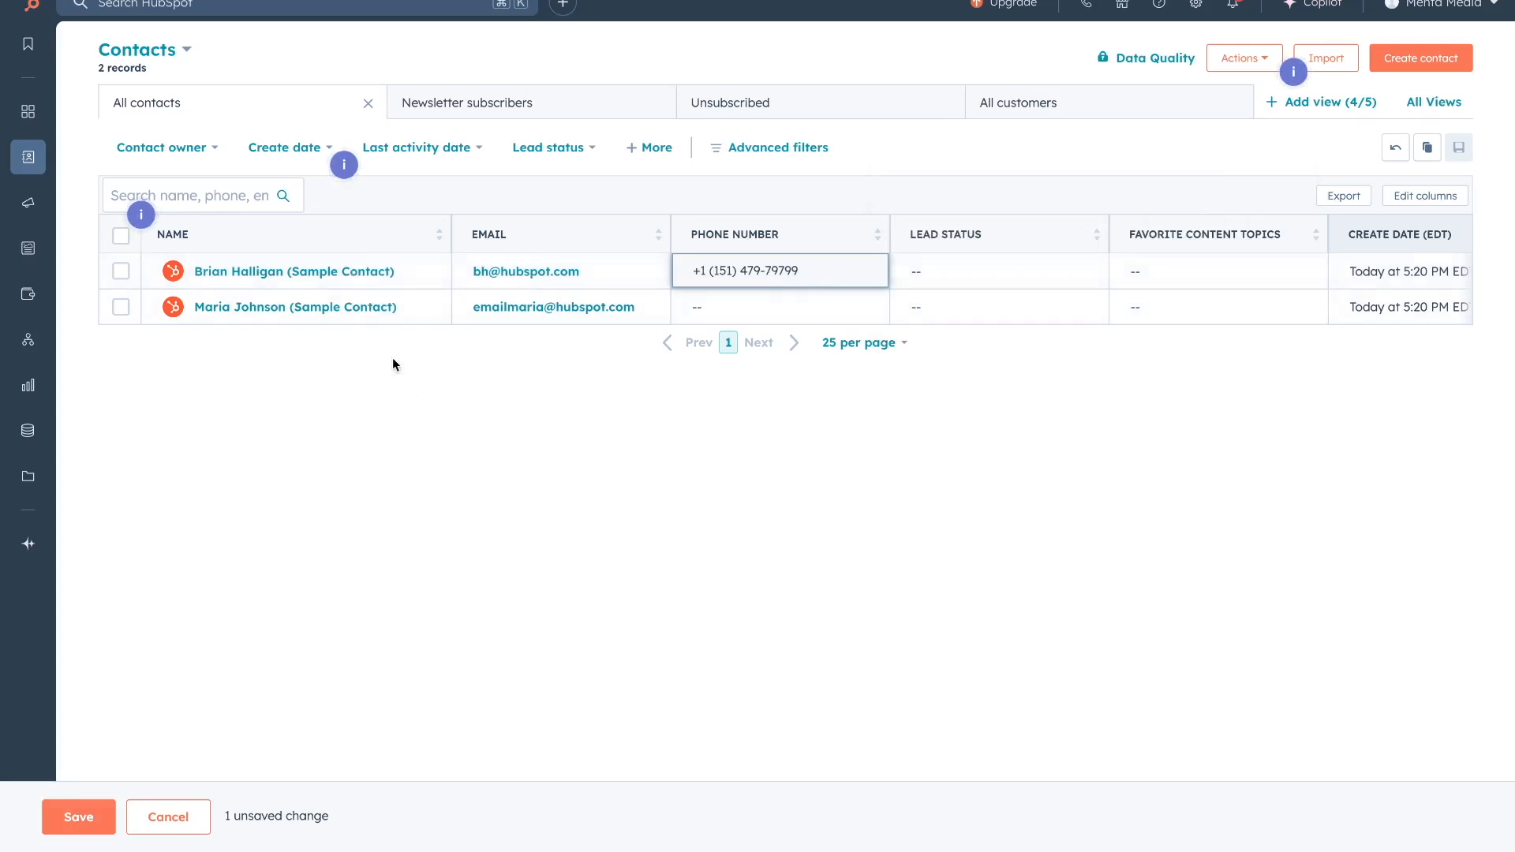
left_click(311, 273)
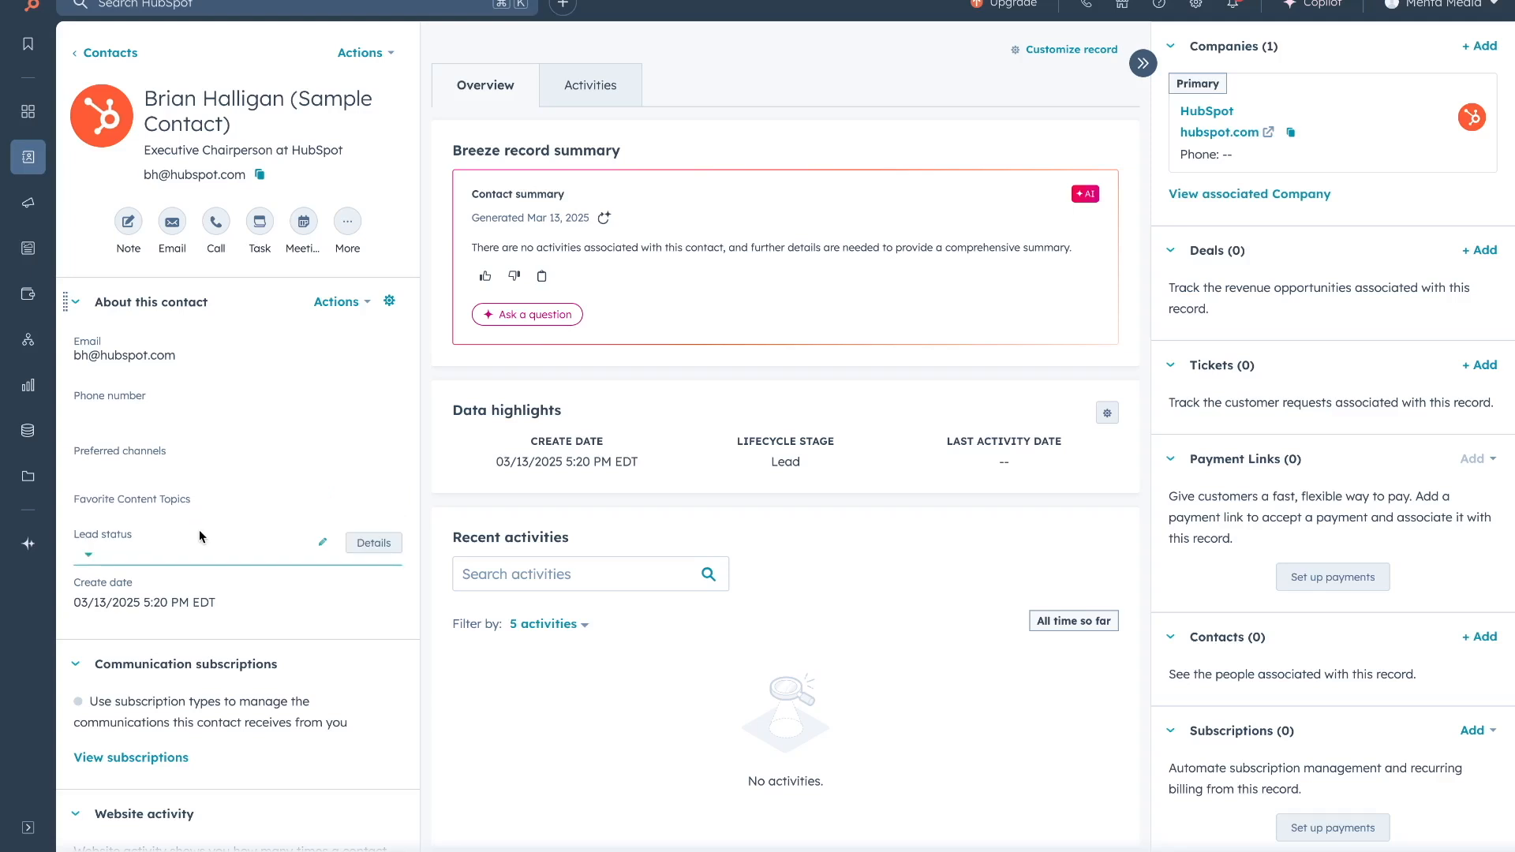
Set the lead status to Open, check the Activities timeline, and return to CRM > Contacts.
left_click(155, 544)
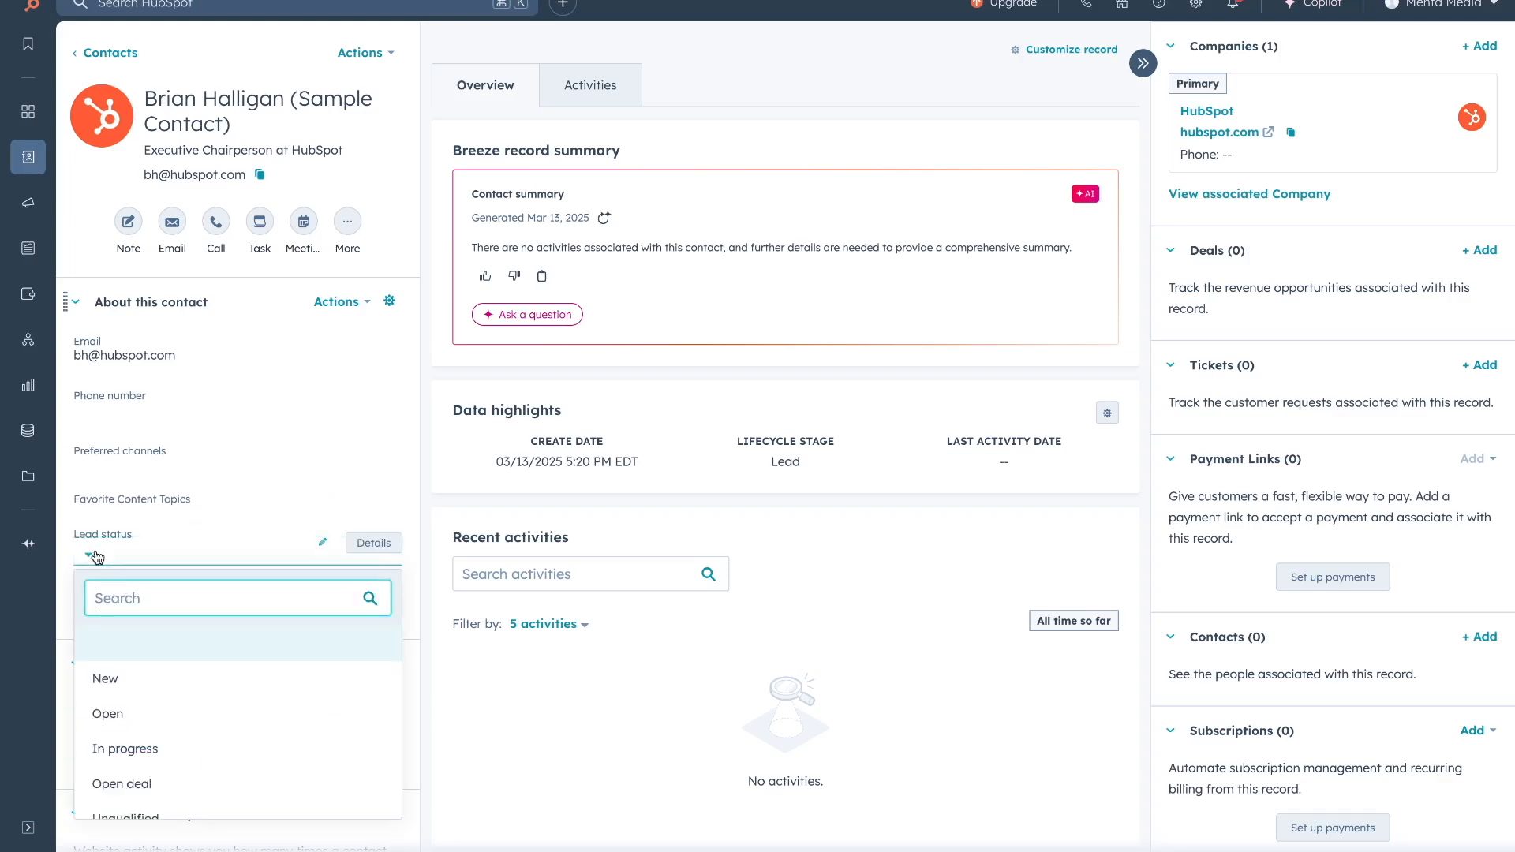
left_click(153, 712)
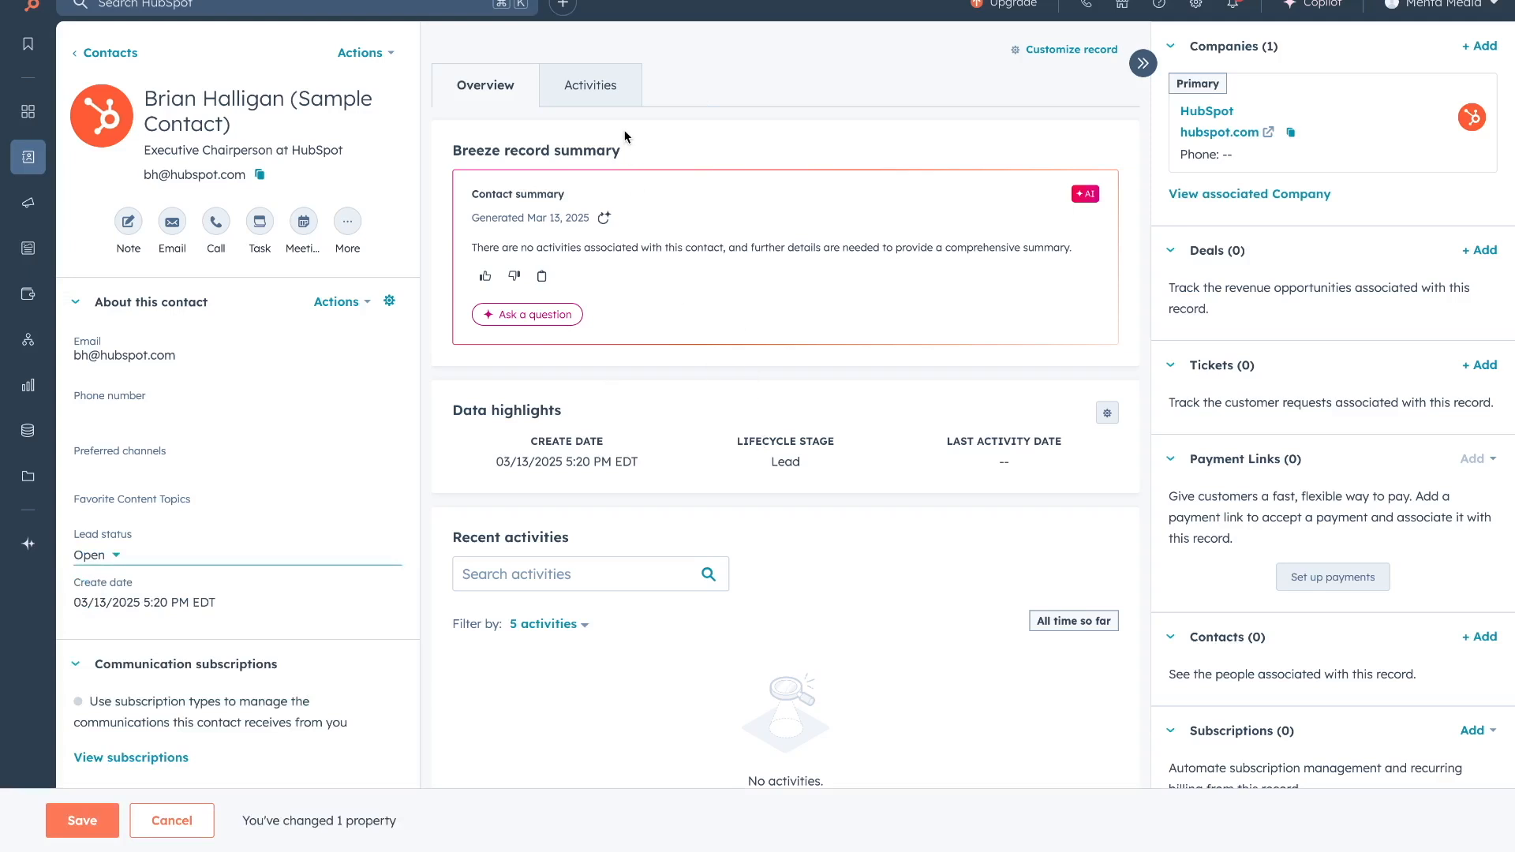
left_click(599, 105)
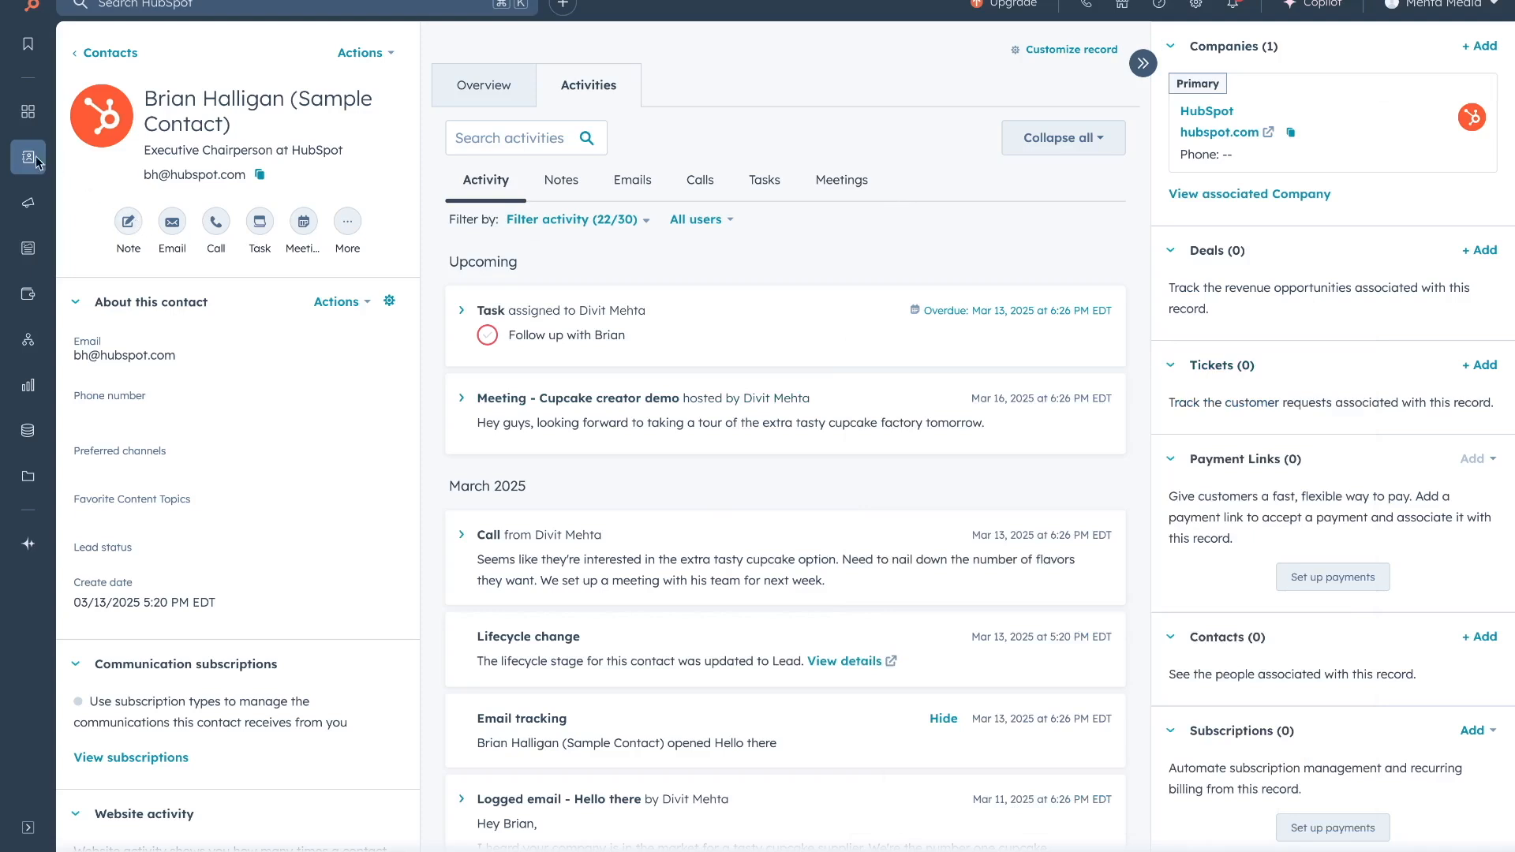
mouse_move(30, 161)
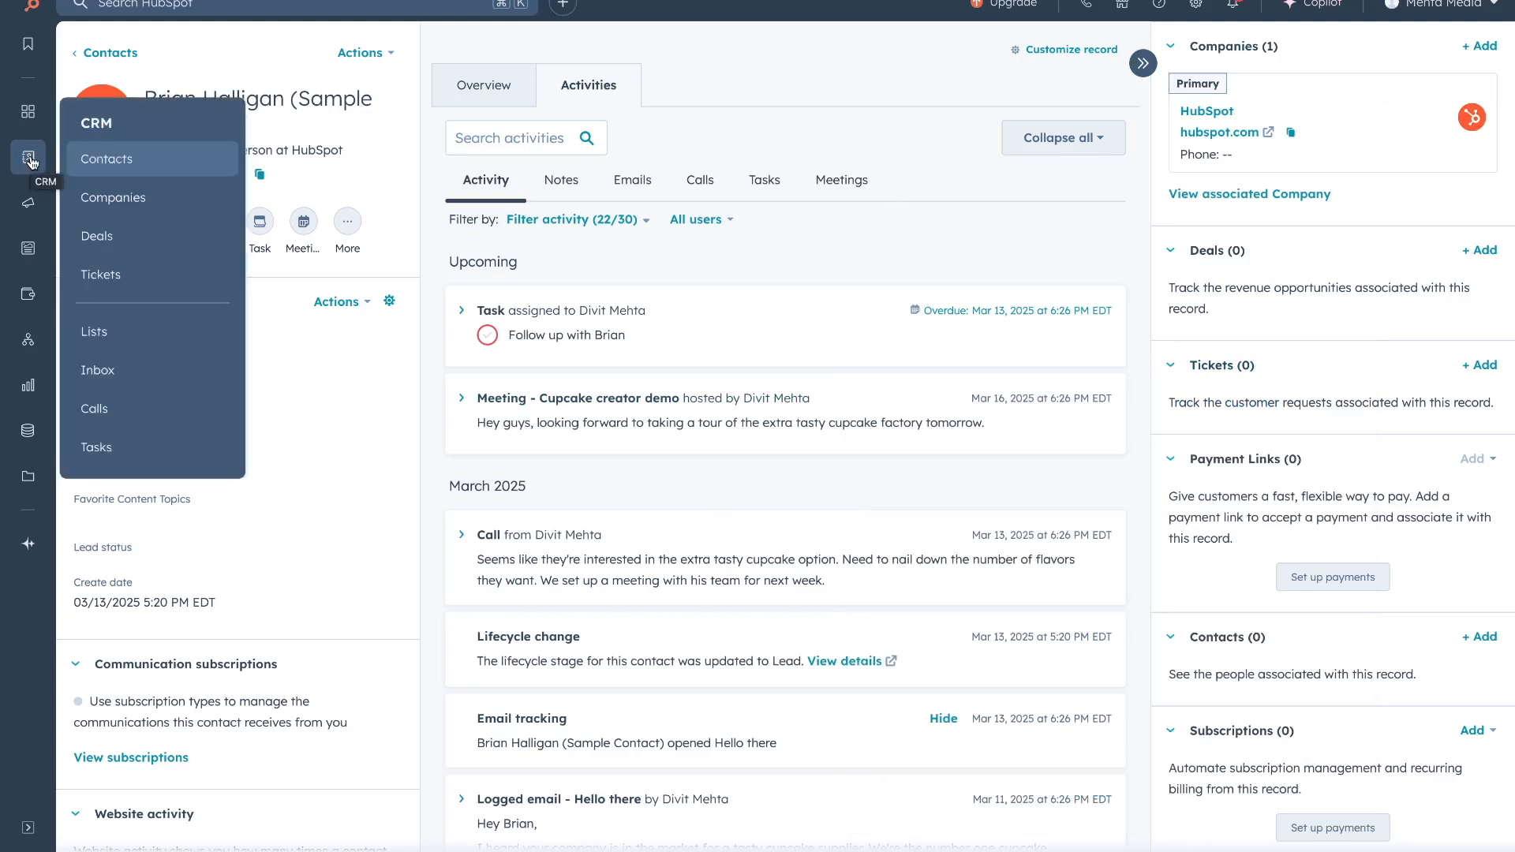
left_click(104, 161)
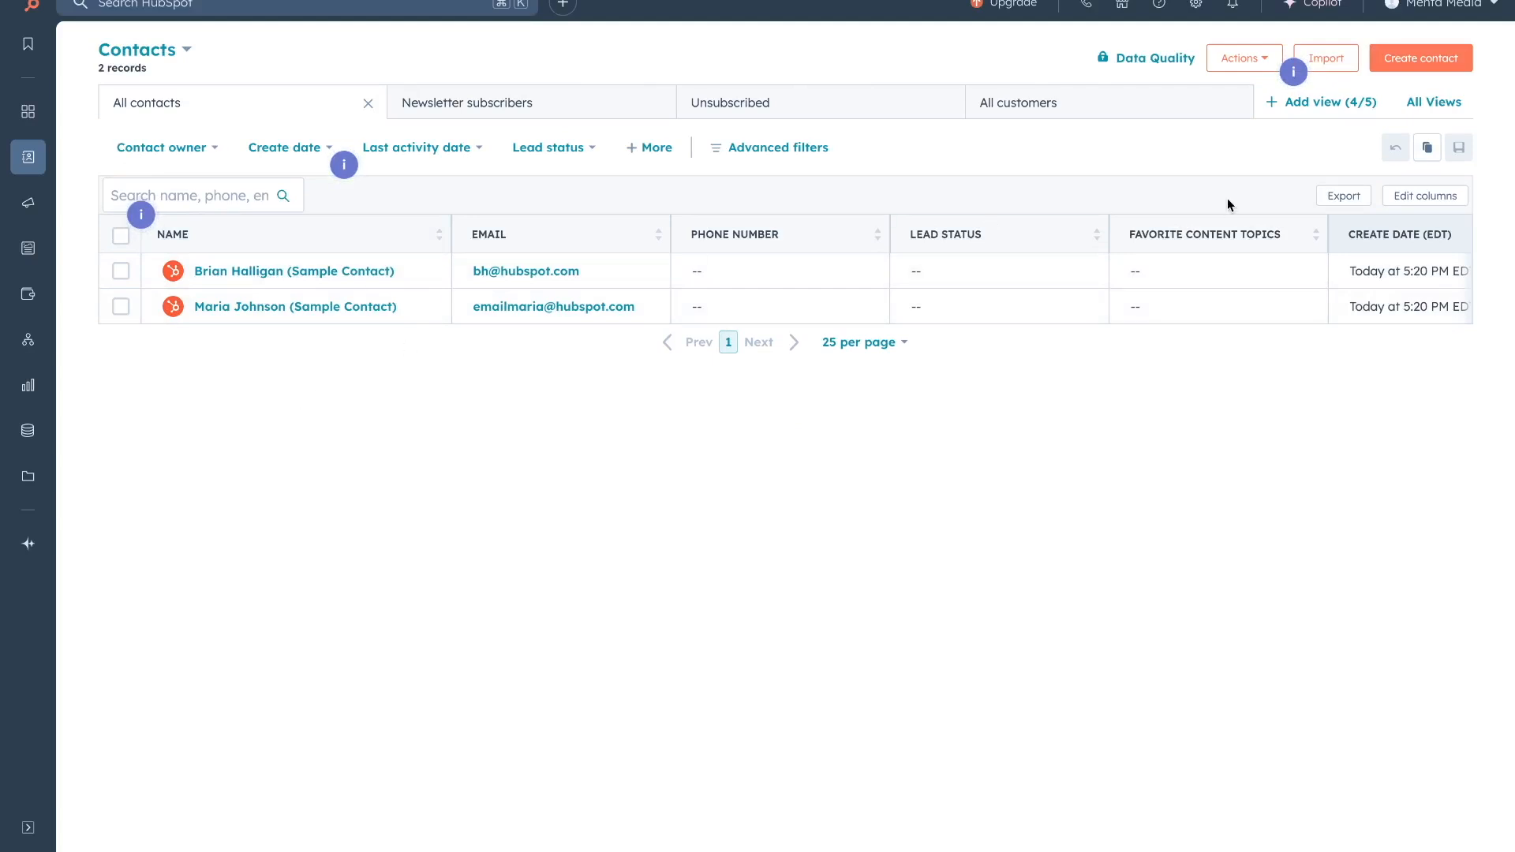
Preview the manual new-contact form without saving, then bring up the Import options for existing contacts.
left_click(1428, 69)
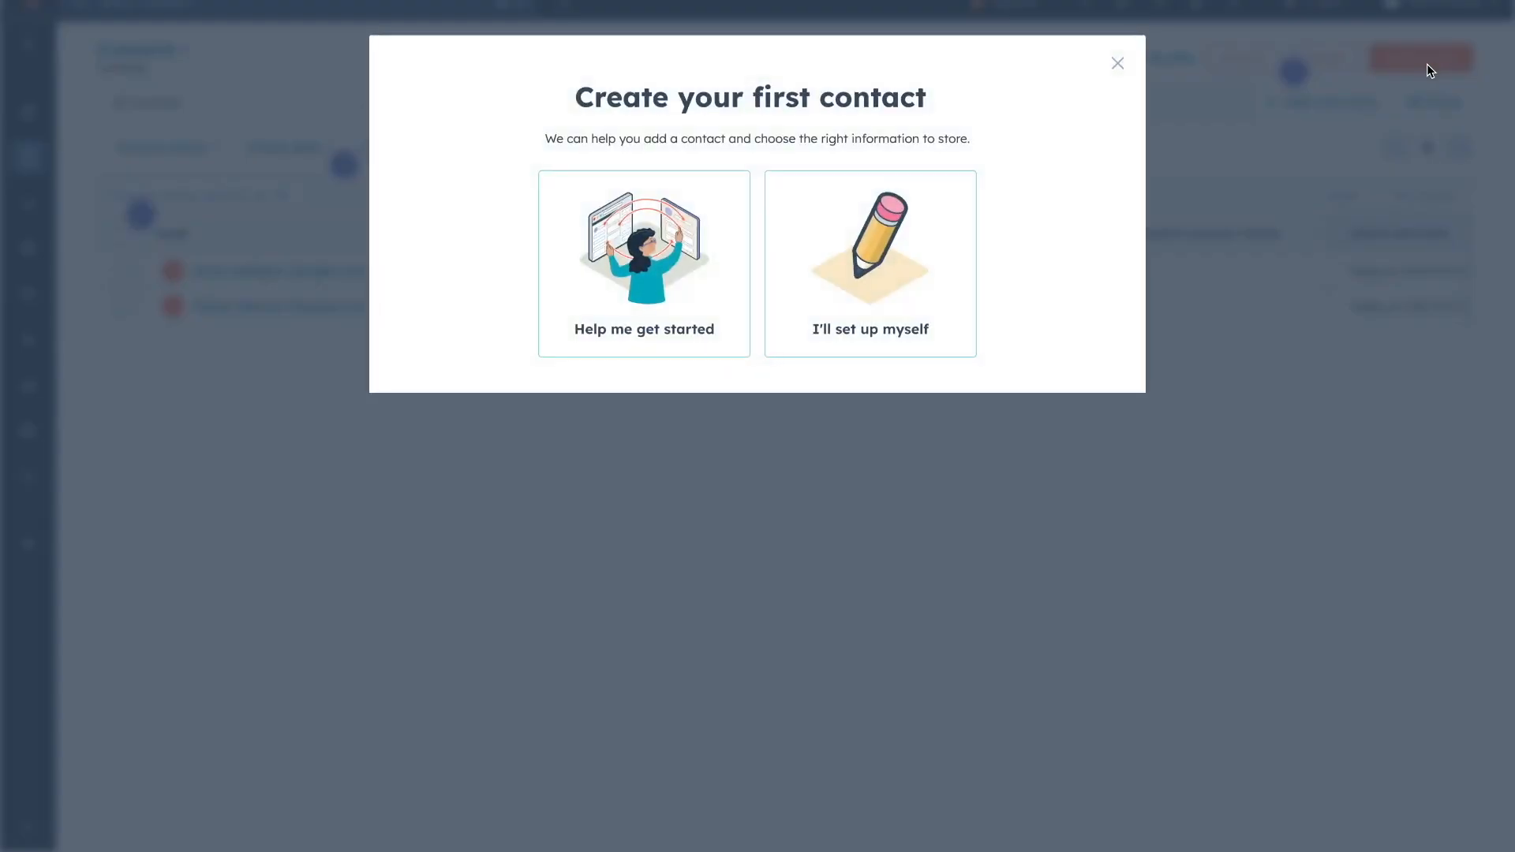
left_click(950, 234)
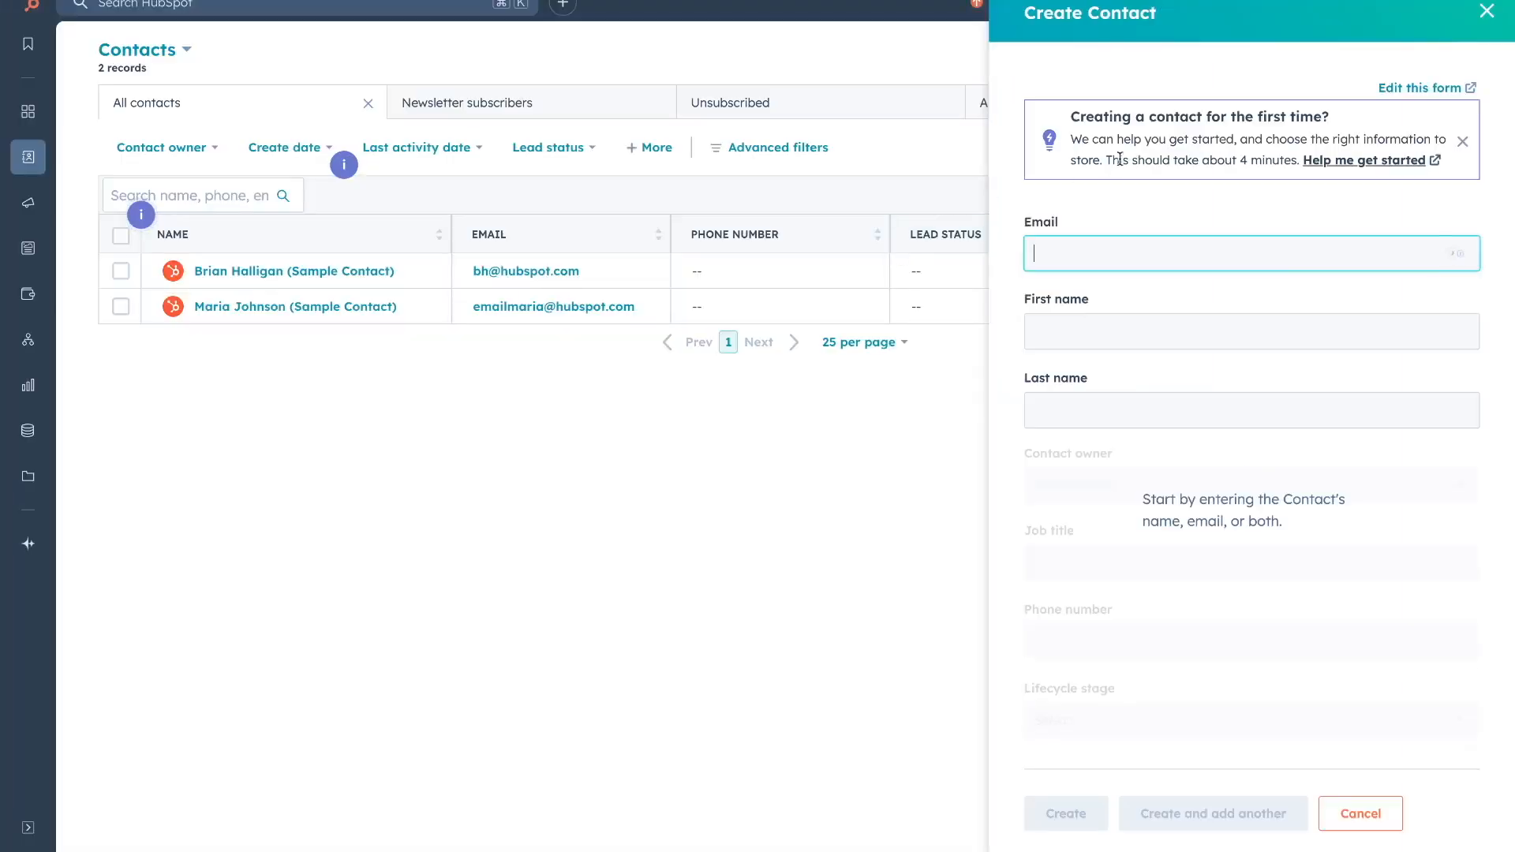
left_click(1004, 240)
scroll(1048, 389, "down", 2)
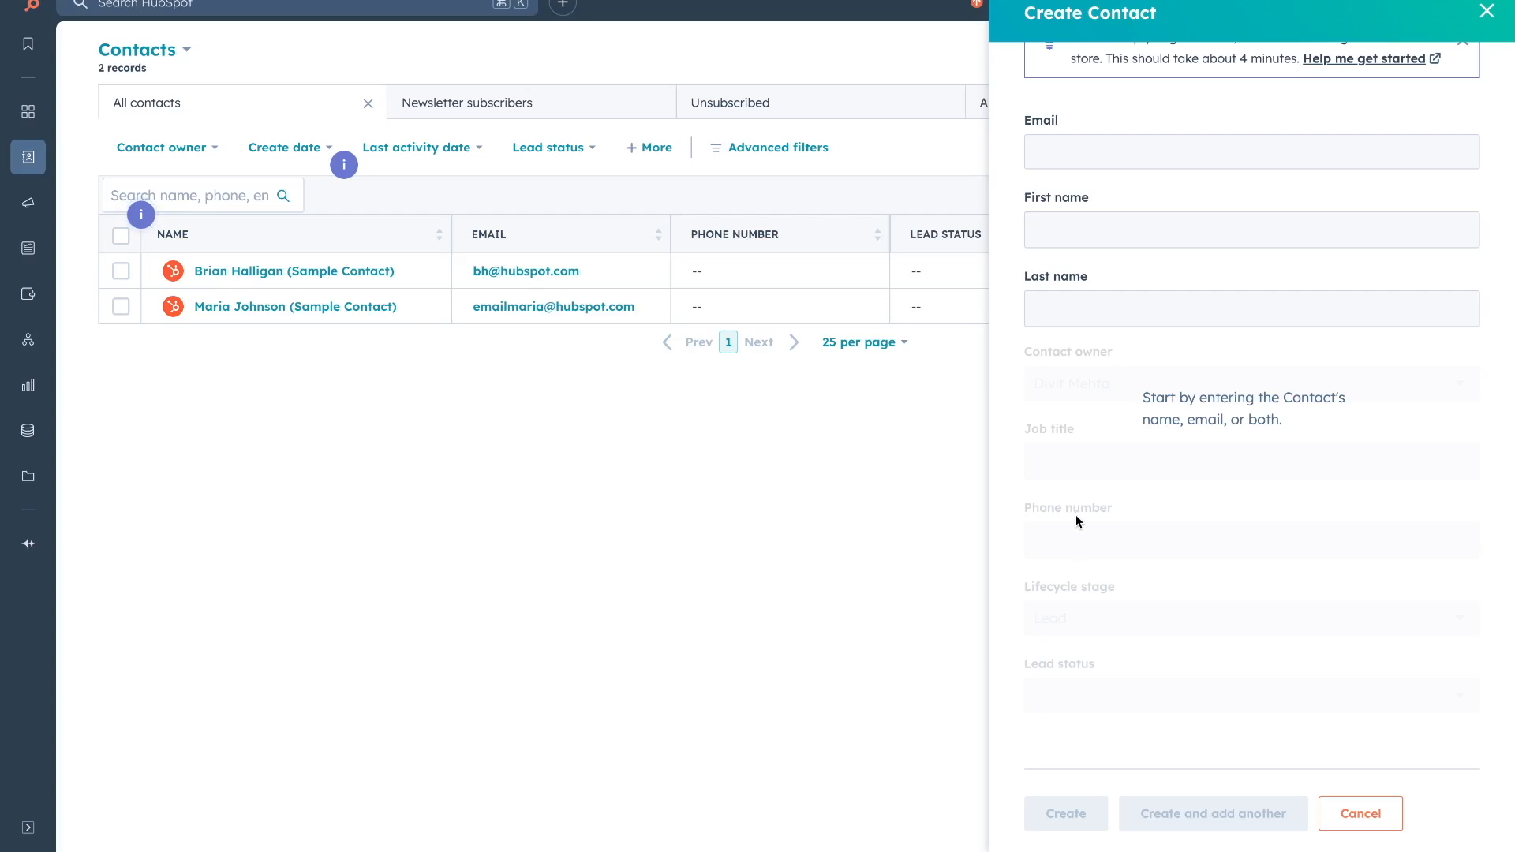
scroll(1076, 518, "up", 2)
left_click(1487, 11)
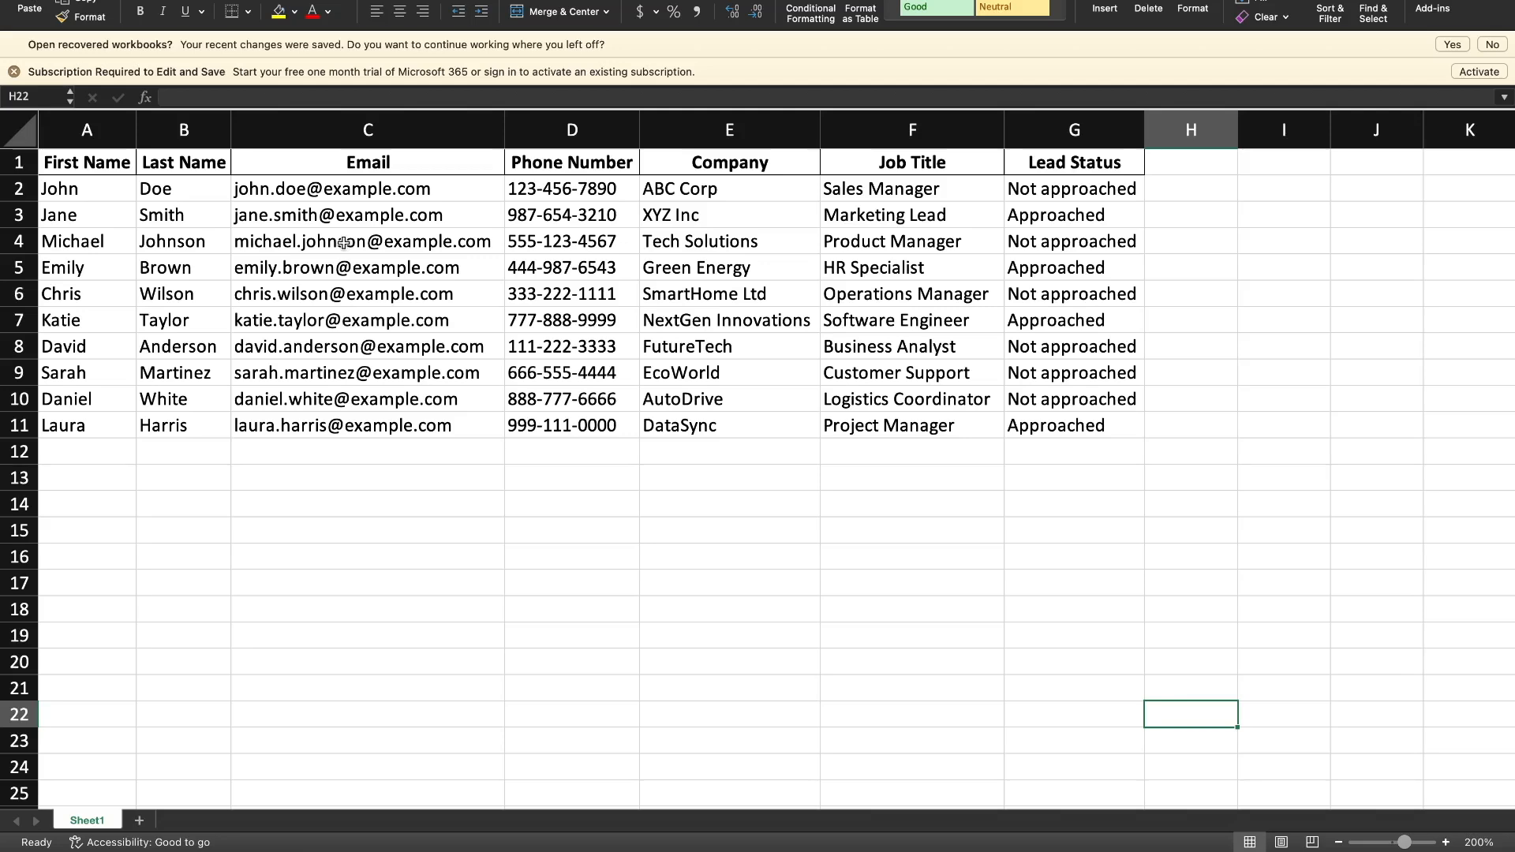
key("ctrl+Right")
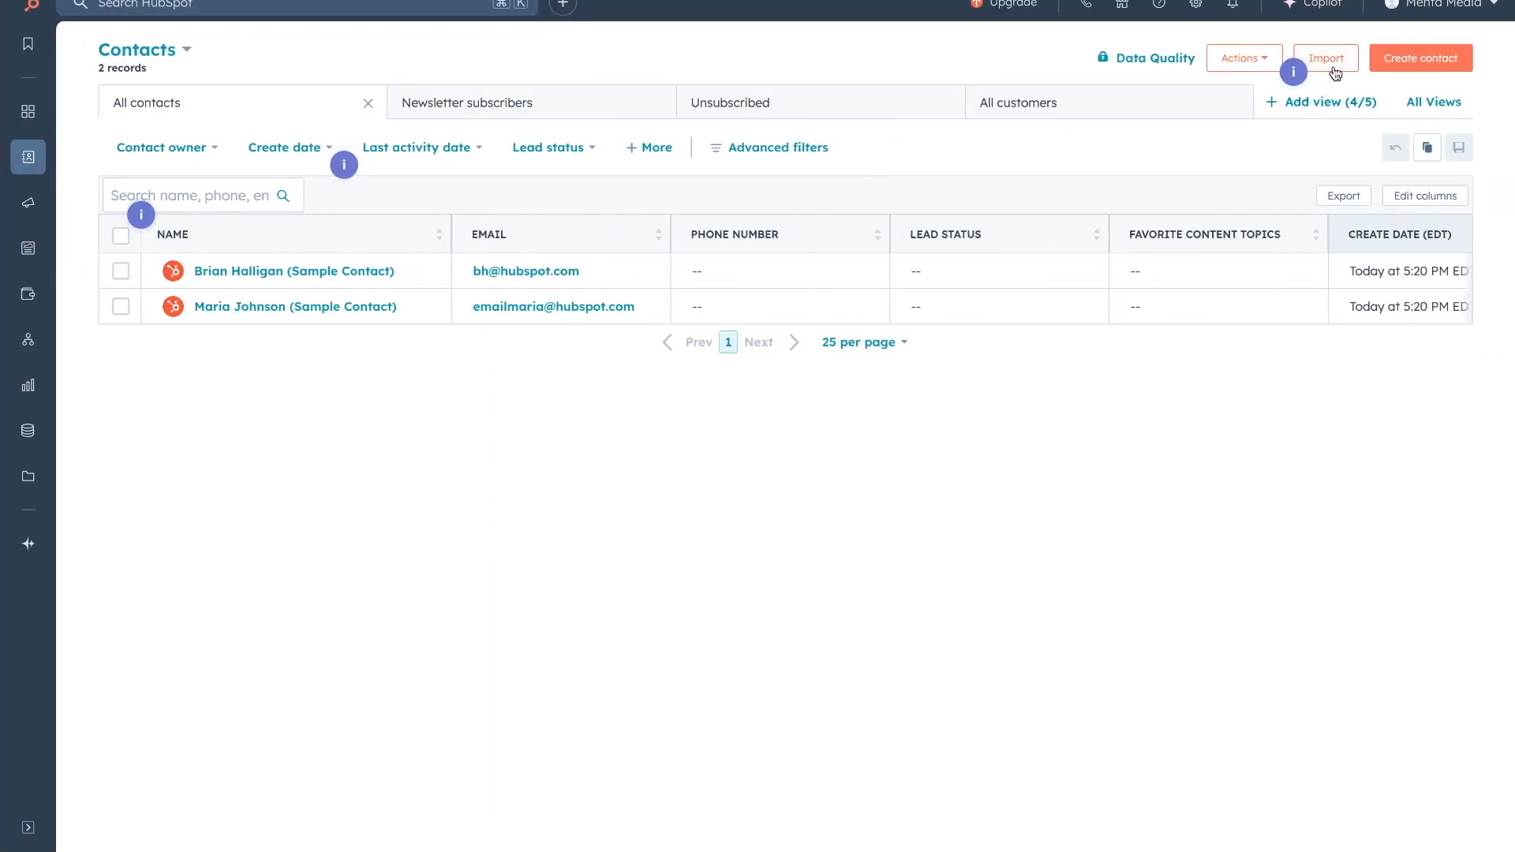
left_click(1332, 60)
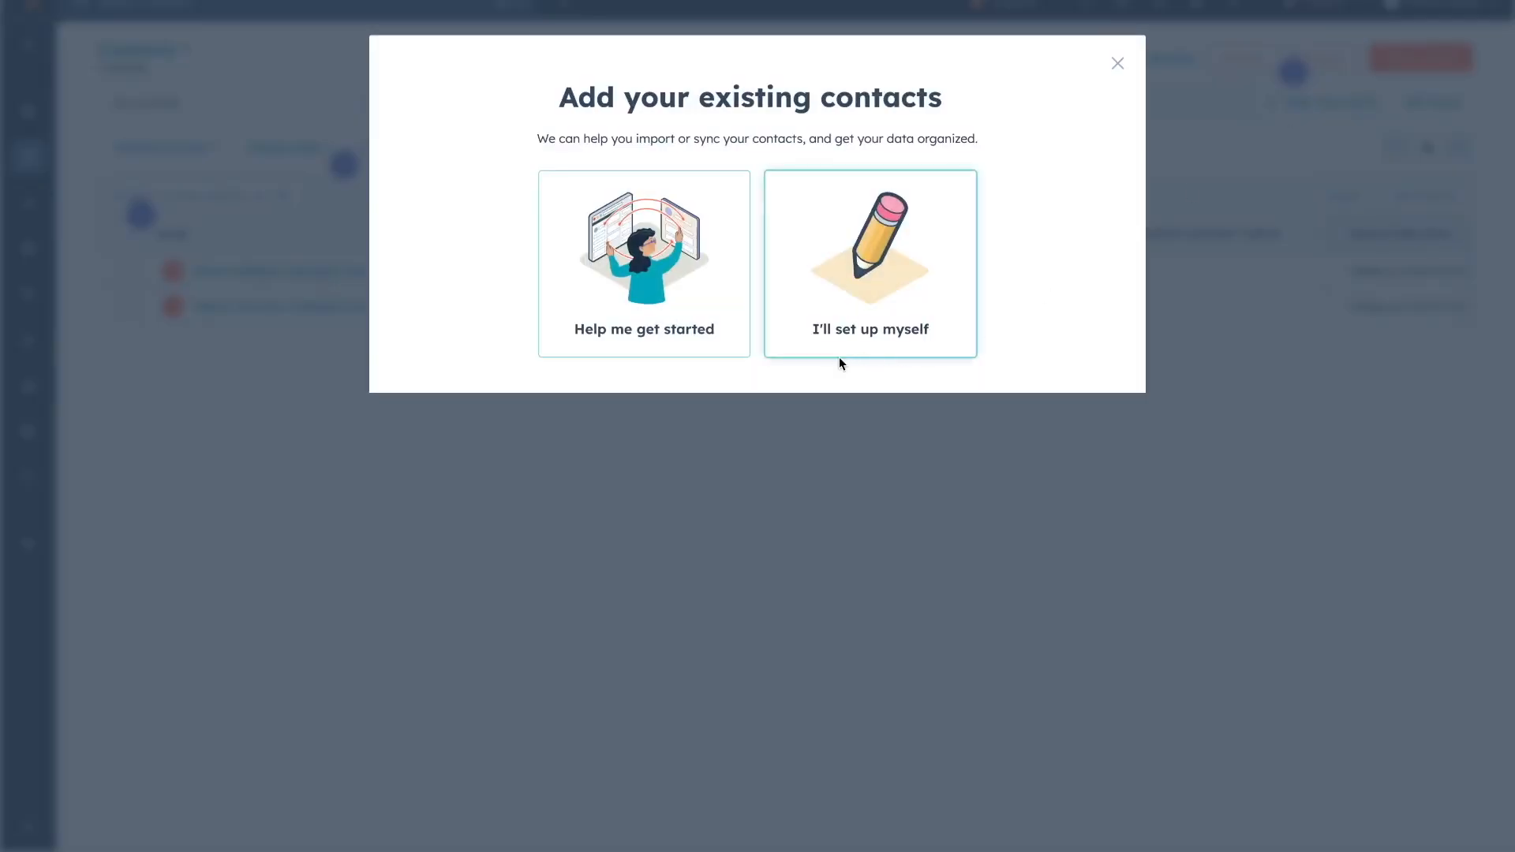
Choose self setup and Import a file, then start the import.
left_click(826, 341)
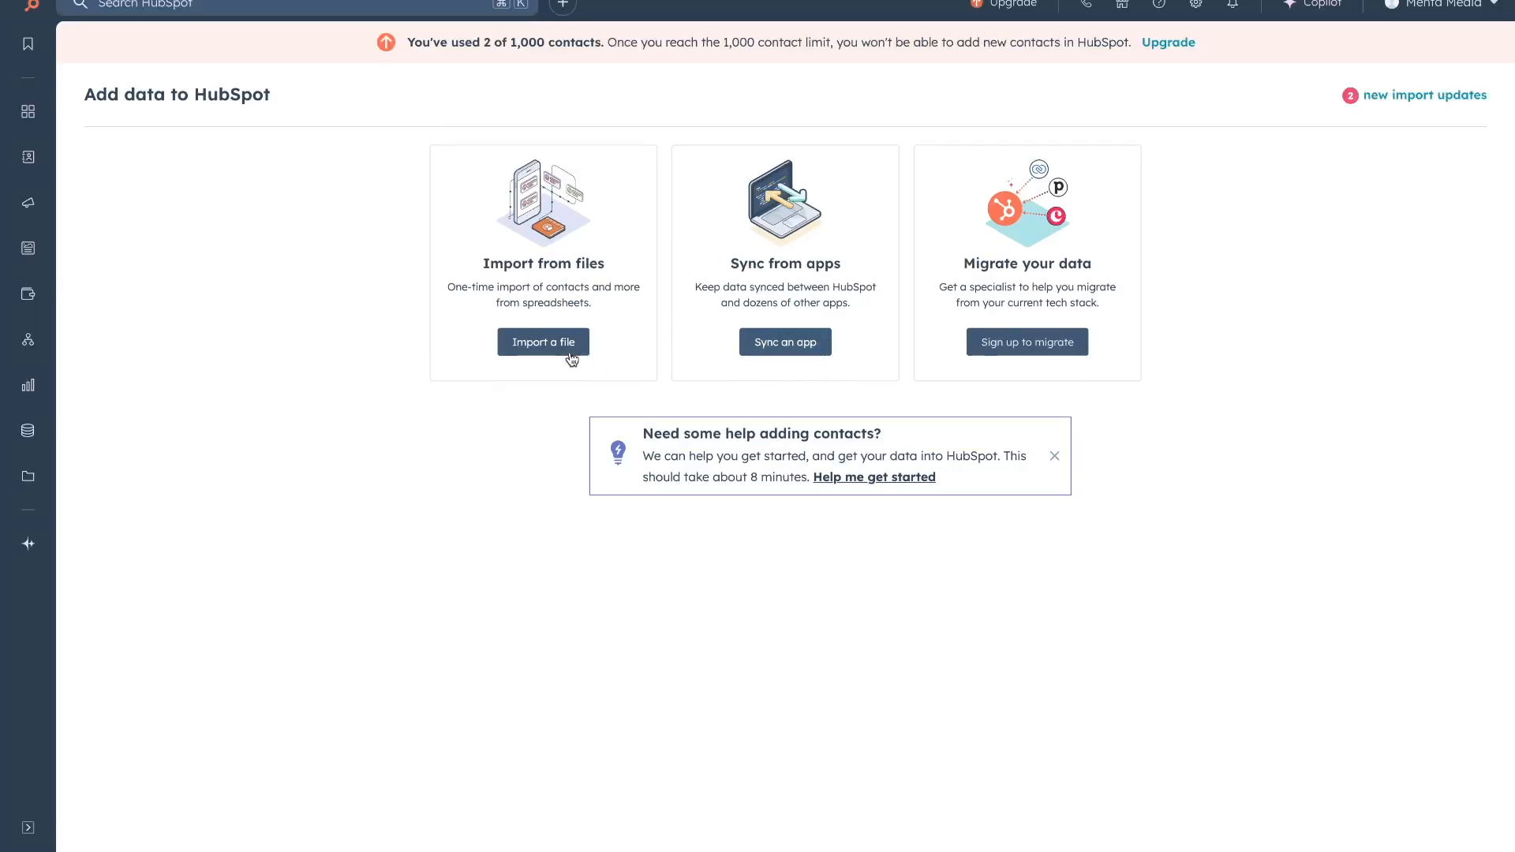
left_click(562, 346)
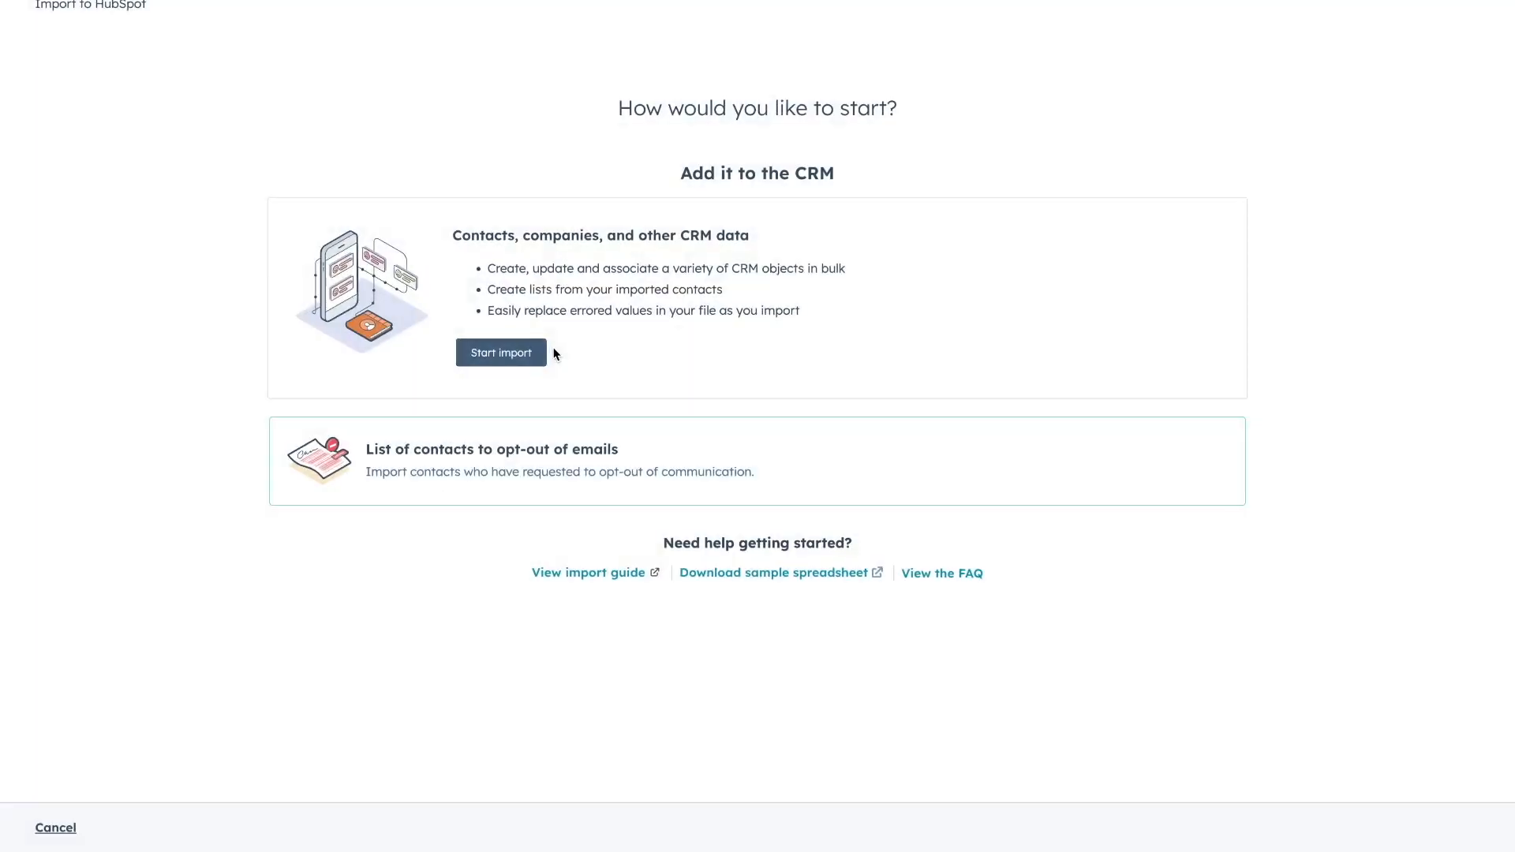
left_click(502, 353)
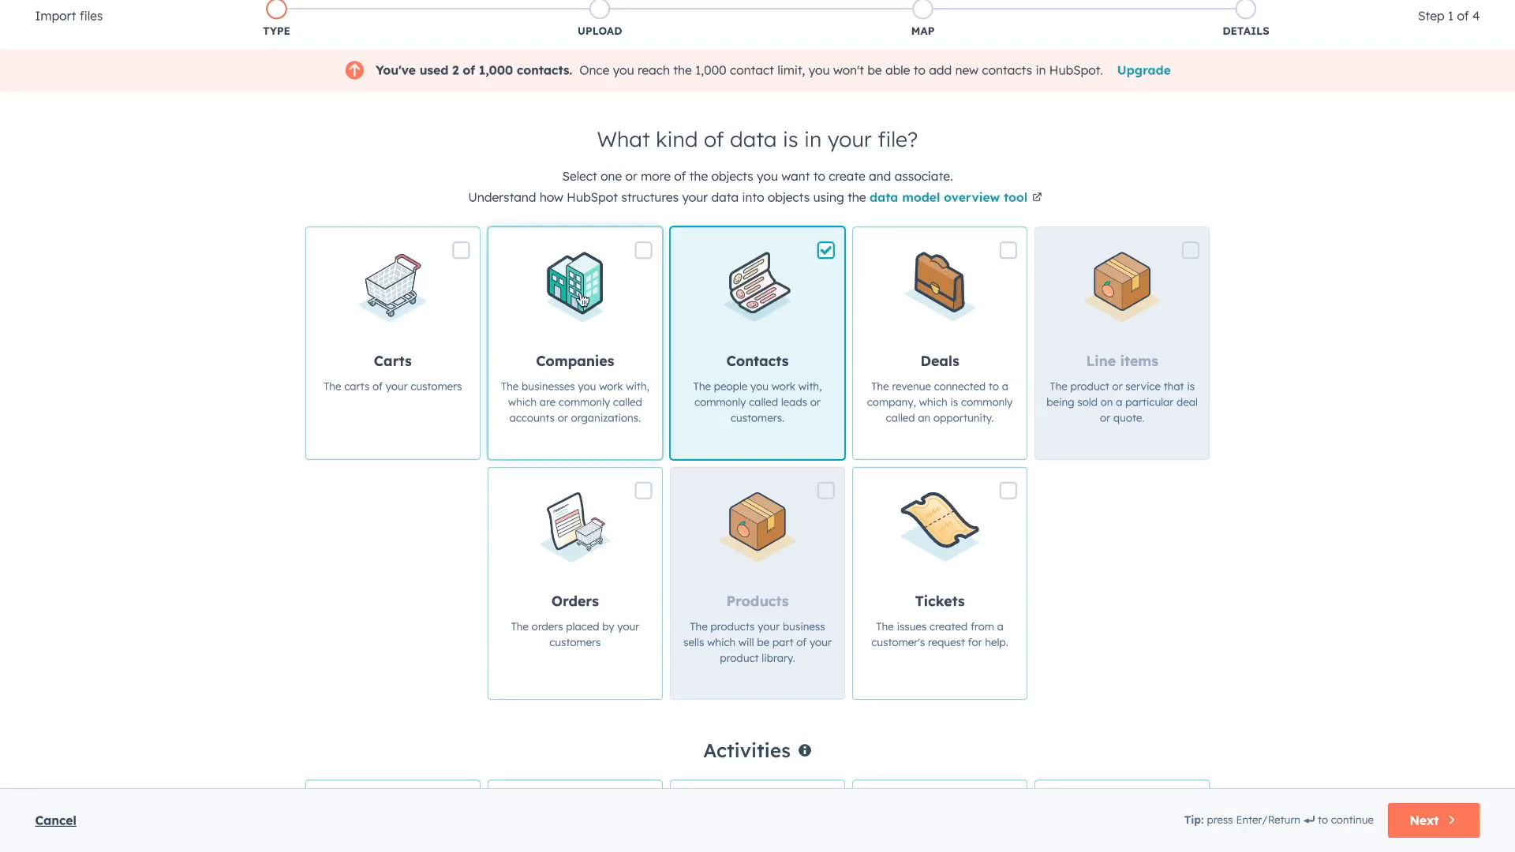
After checking the spreadsheet's Company column, add Companies alongside Contacts and proceed to upload.
key("ctrl+Left")
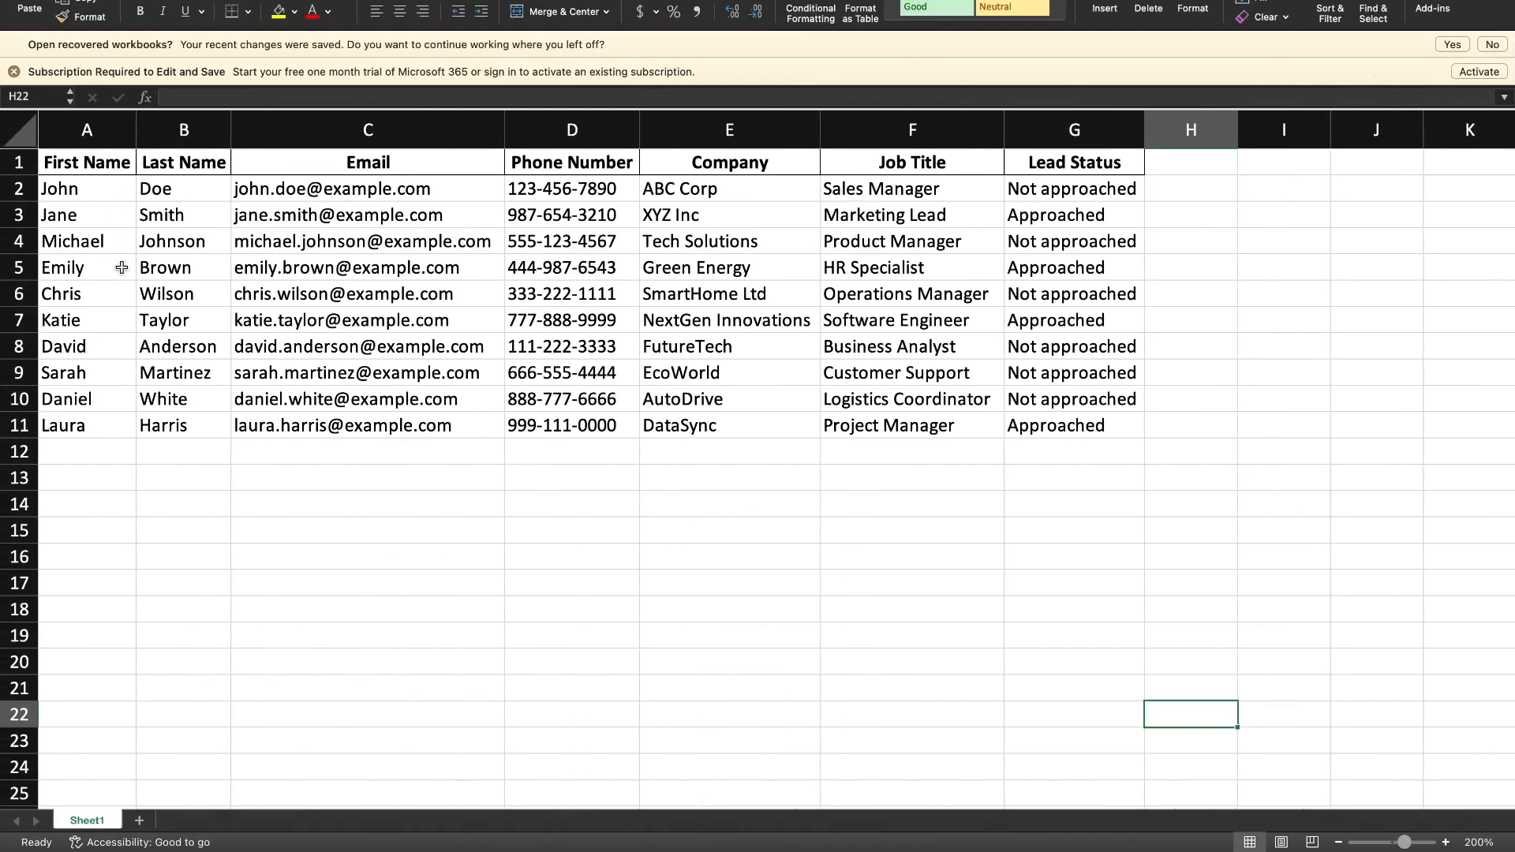
left_click(712, 134)
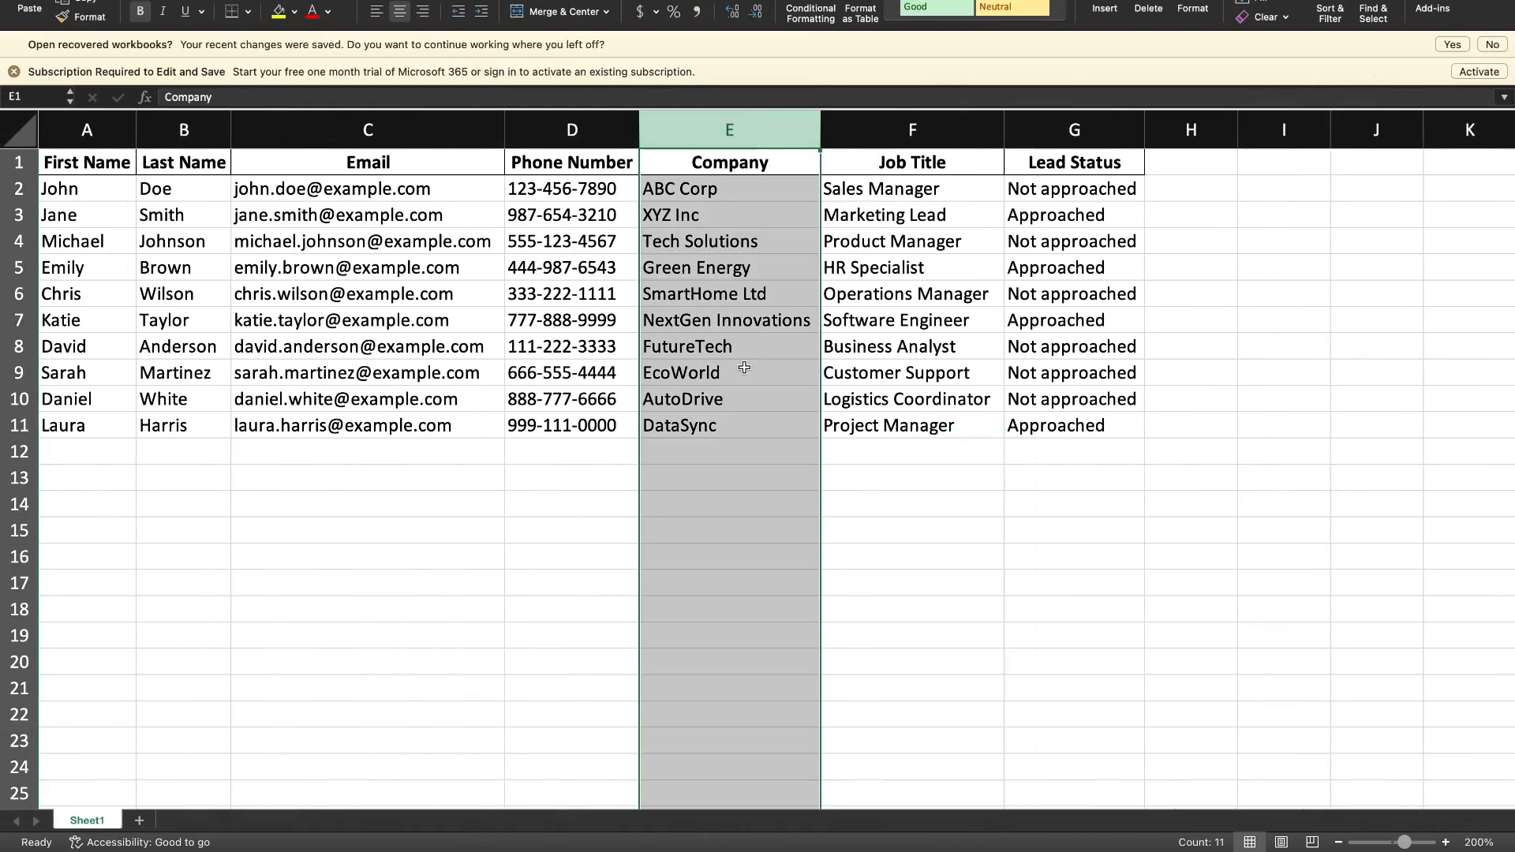
key("ctrl+Right")
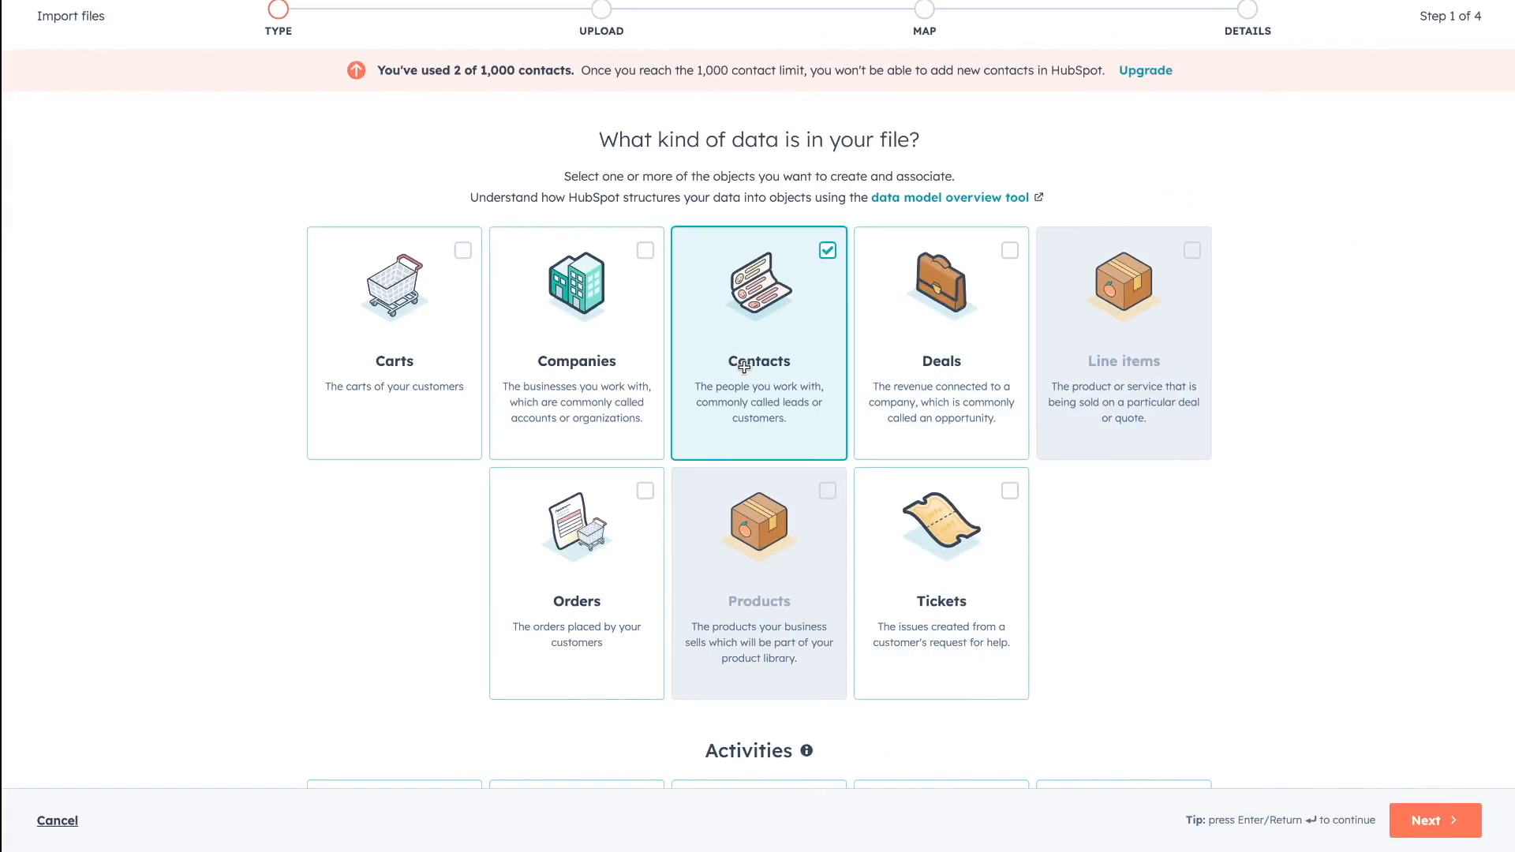
left_click(644, 252)
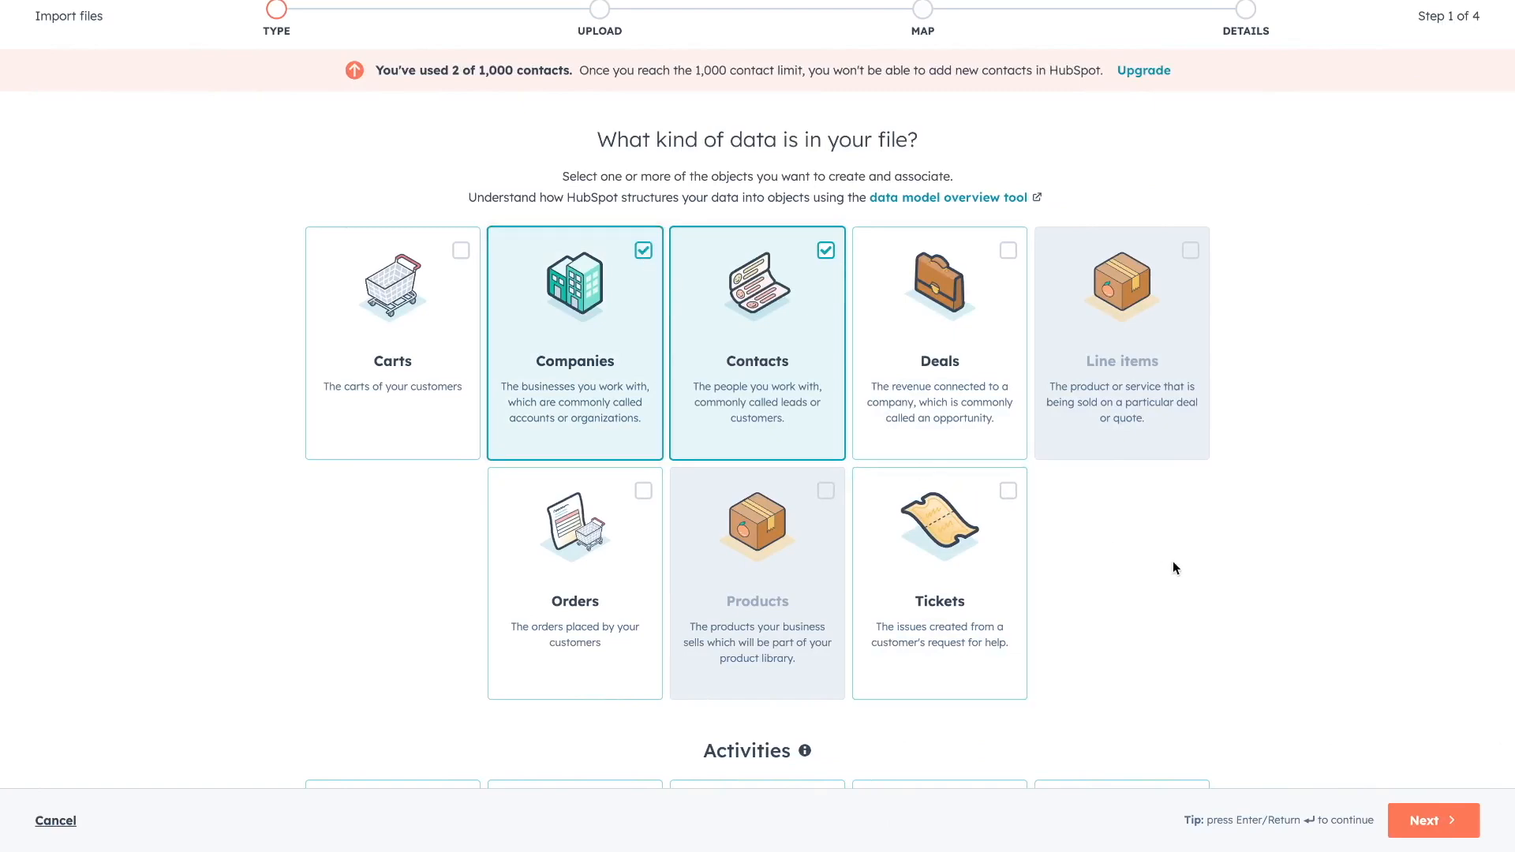
scroll(1172, 561, "down", 1)
scroll(1172, 568, "down", 3)
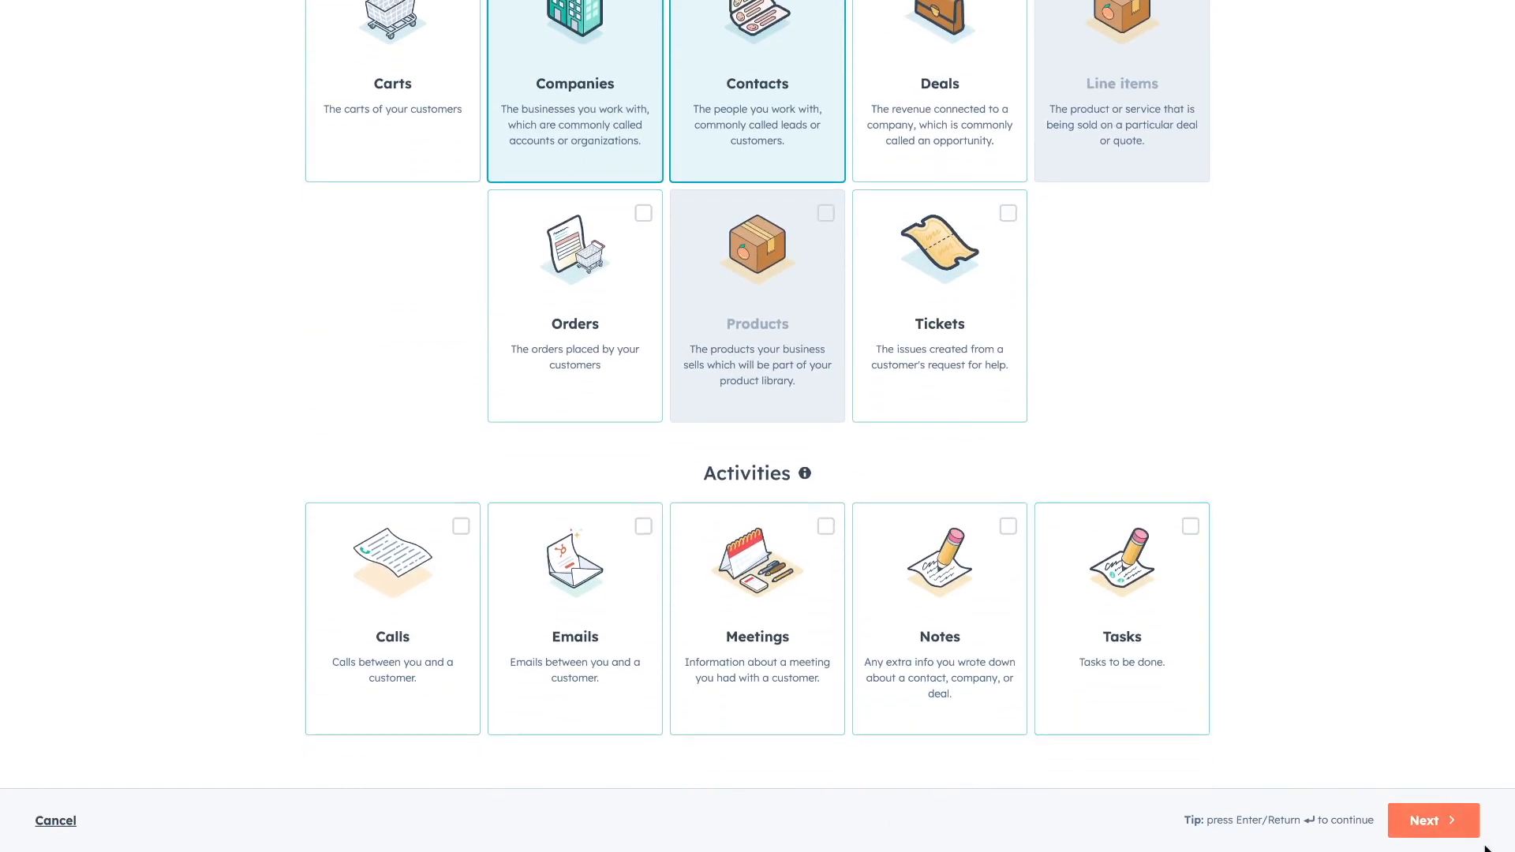
left_click(1447, 826)
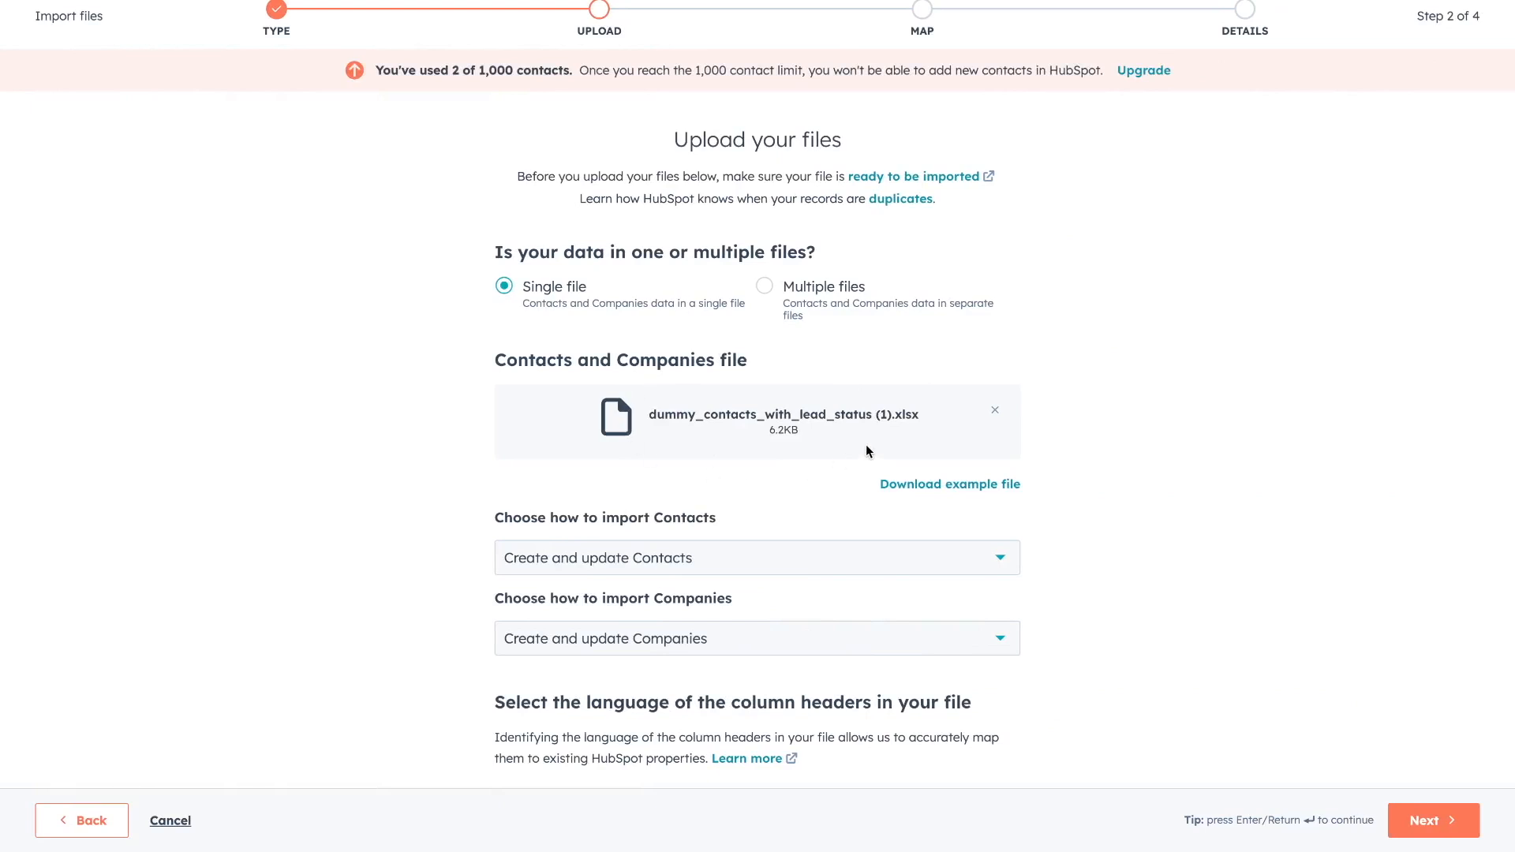
Keep dummy_contacts_with_lead_status (1).xlsx as the single file and continue to Map.
scroll(1052, 532, "down", 3)
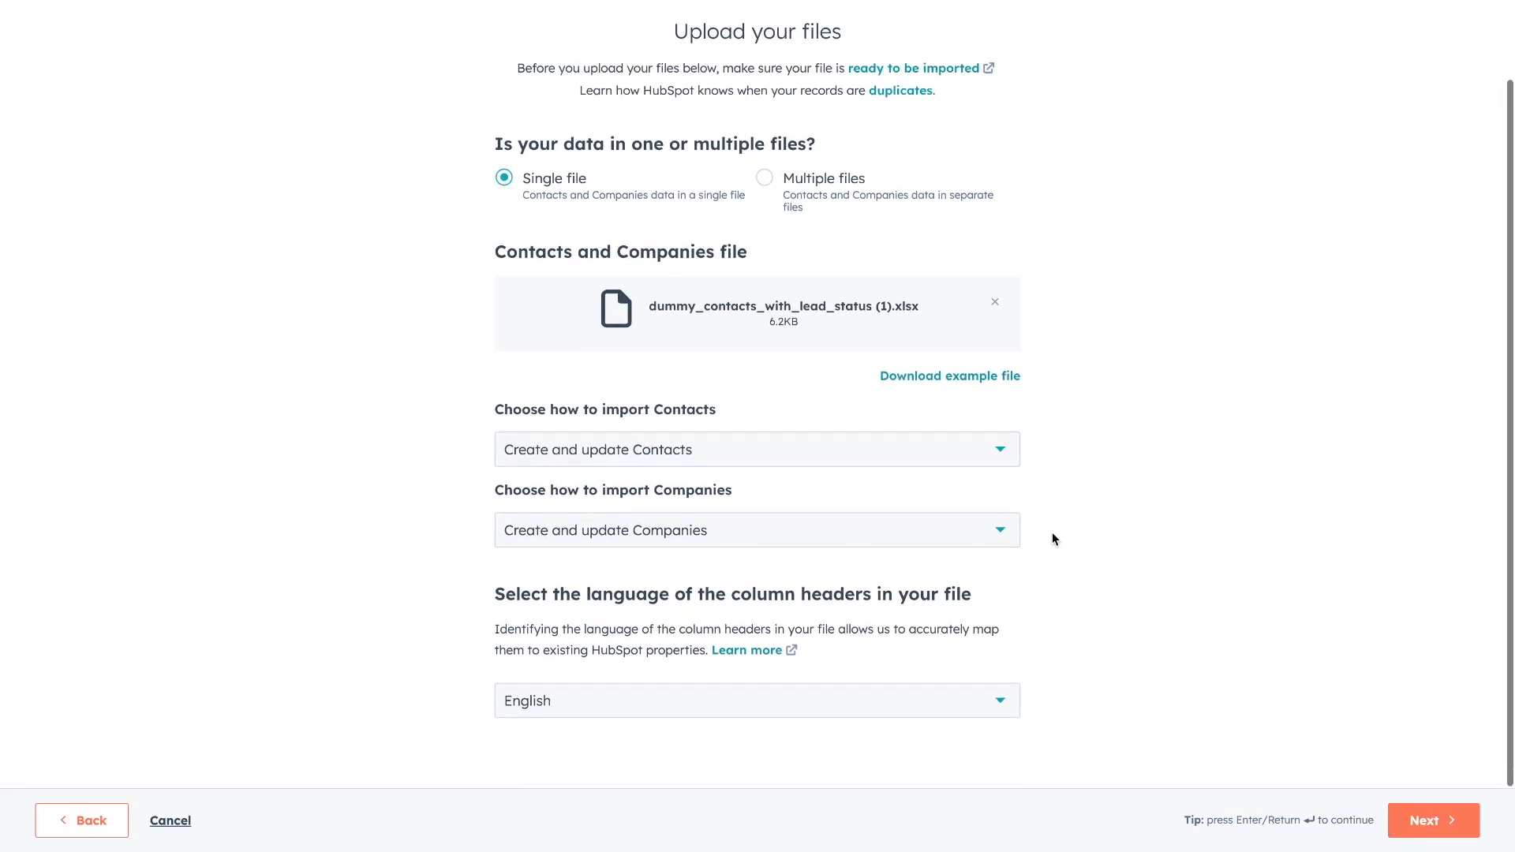
left_click(1427, 812)
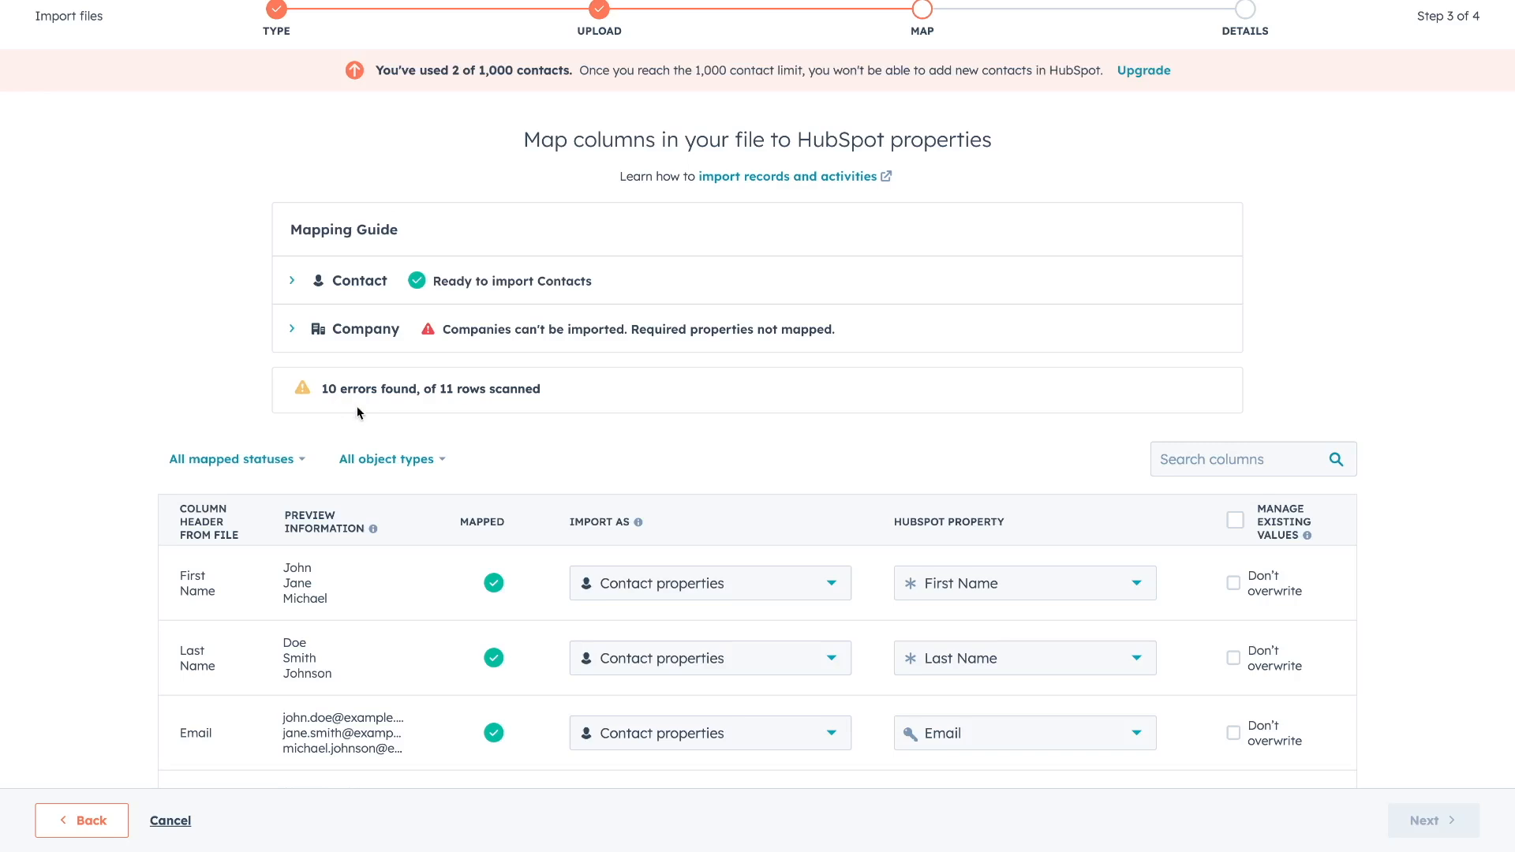
Check the Lead Status values in the source spreadsheet.
scroll(357, 413, "down", 4)
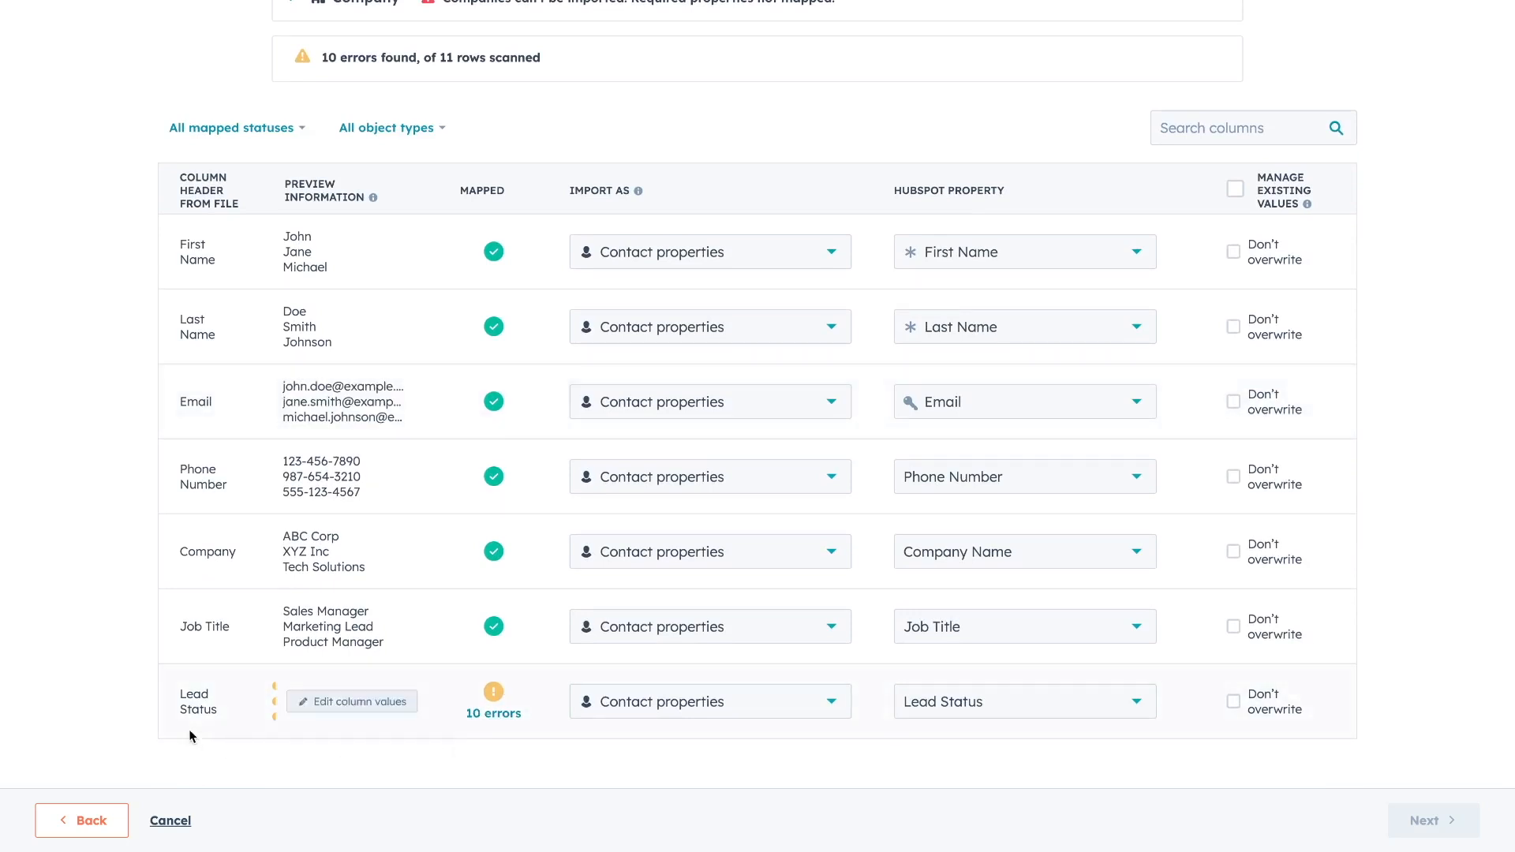
key("ctrl+Left")
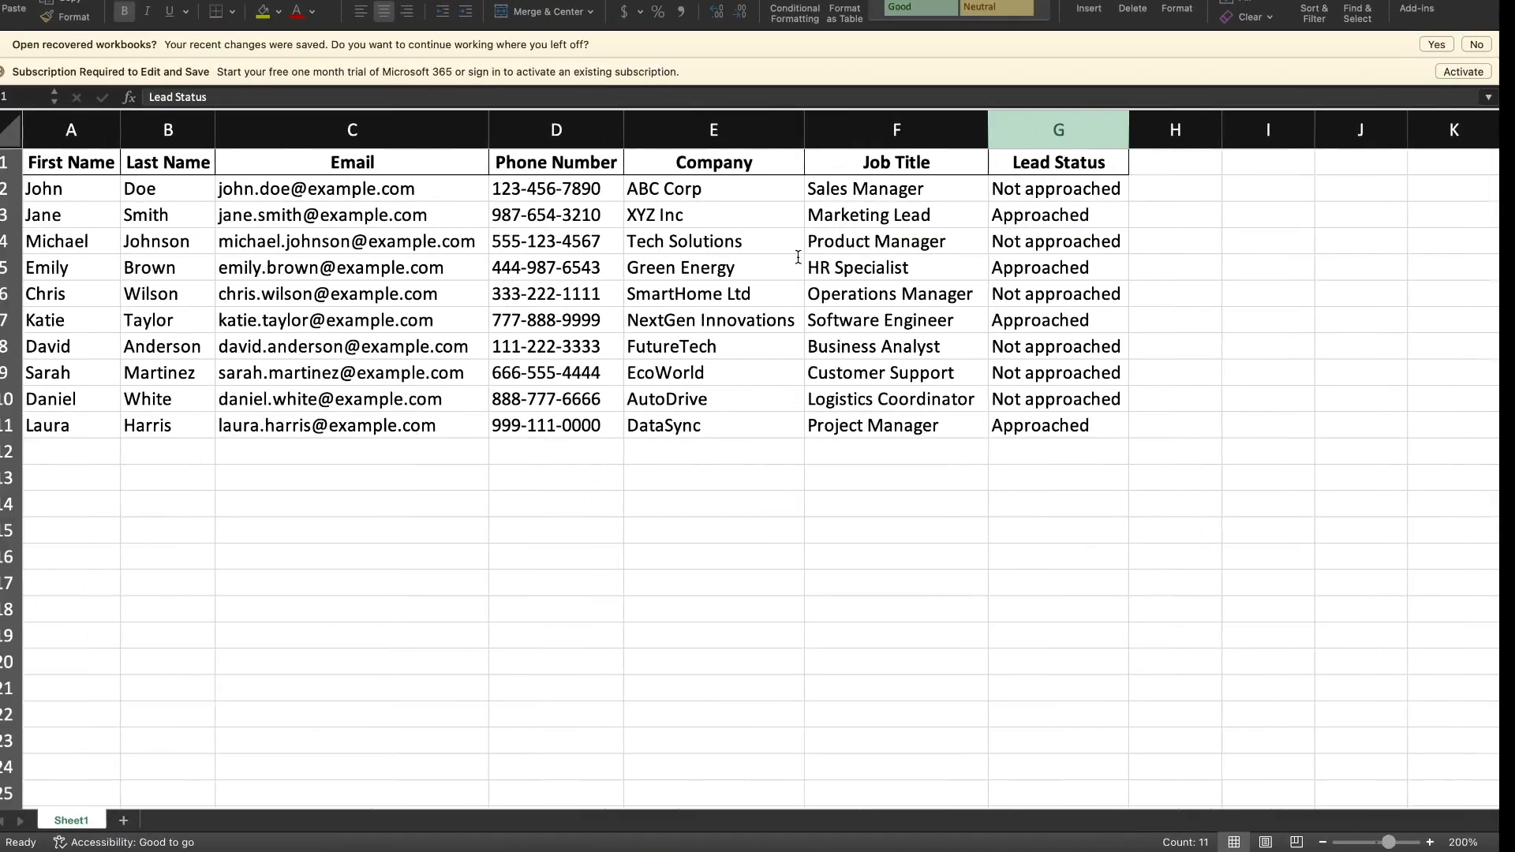
left_click(1095, 136)
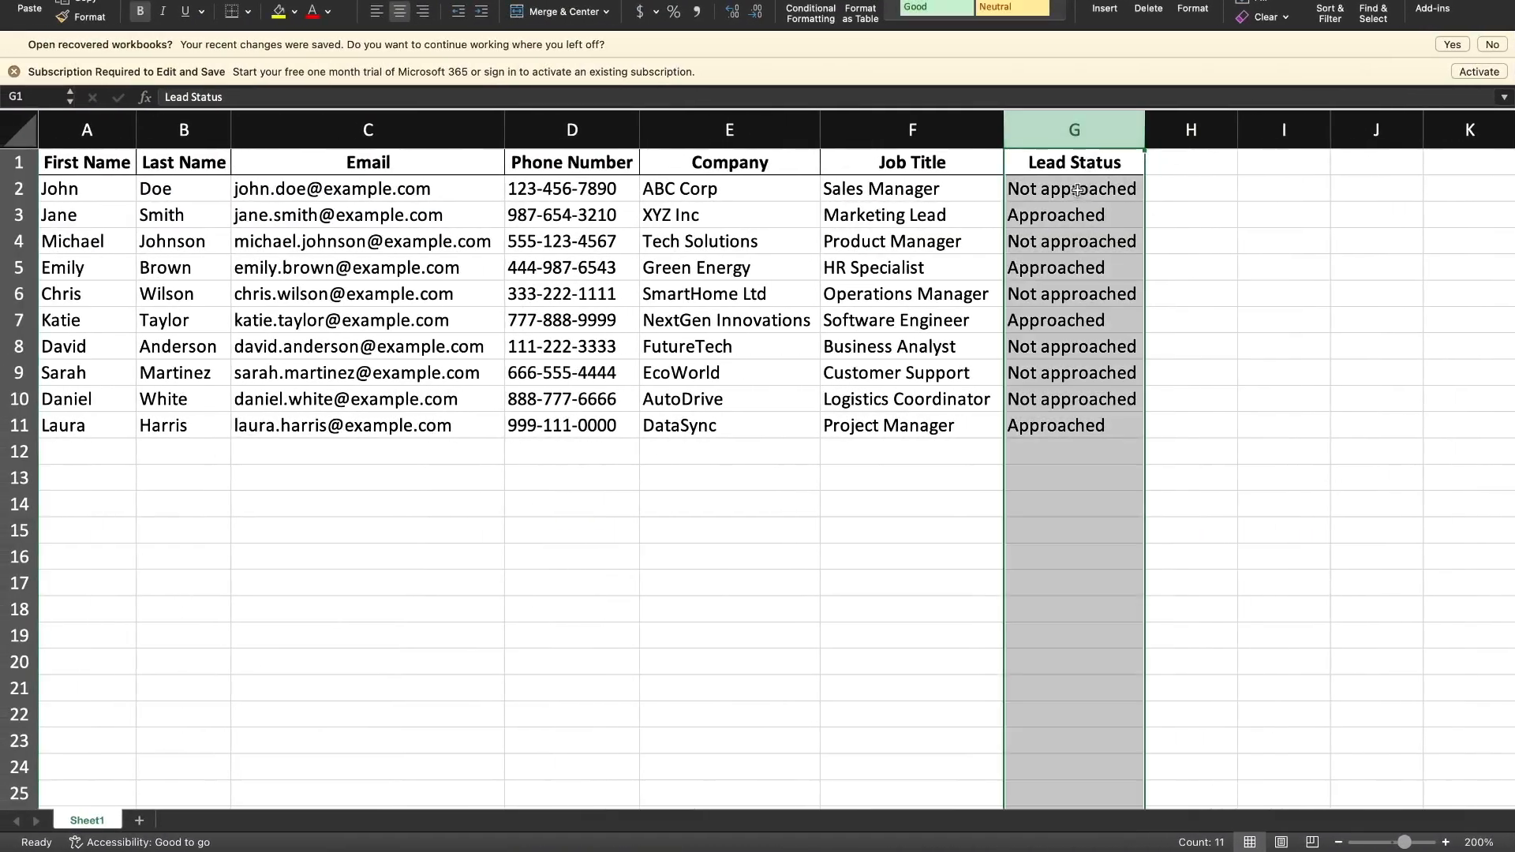
key("ctrl+Right")
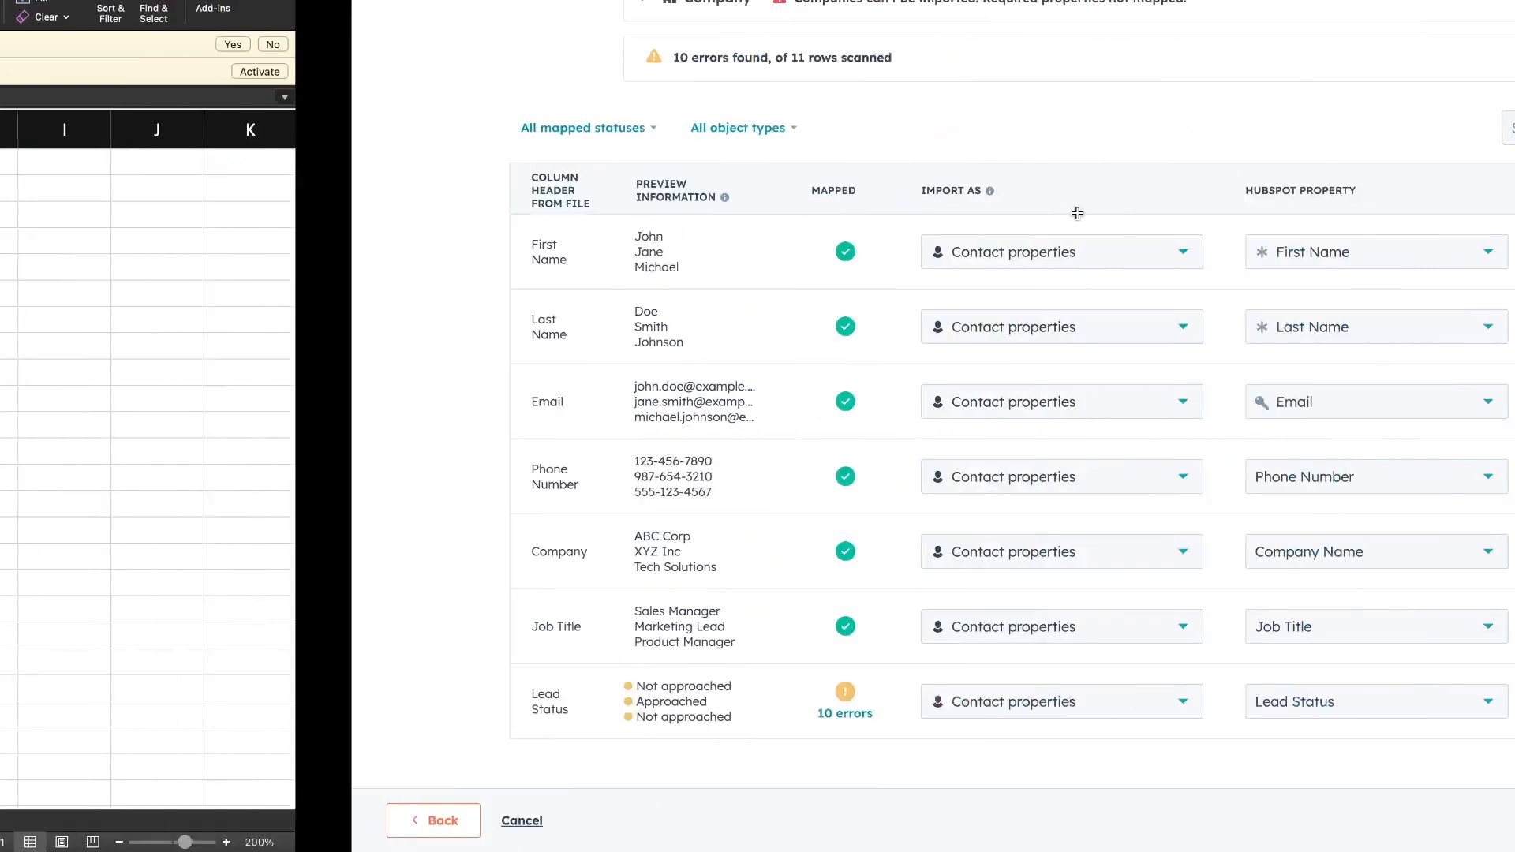
Remap Lead Status values: Not approached to Open, Approached to Attempted to contact.
mouse_move(370, 713)
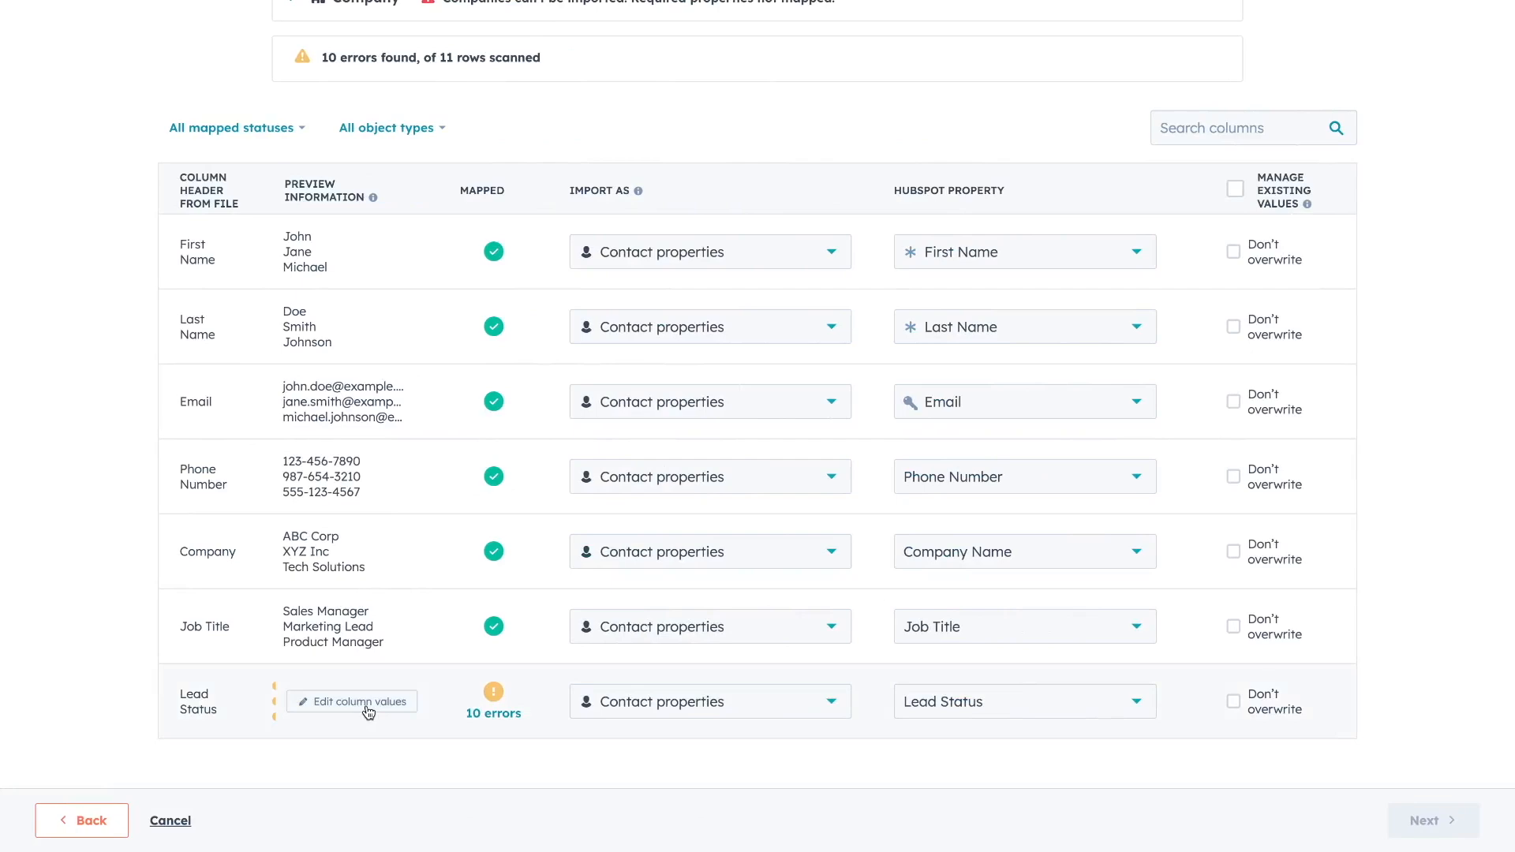
left_click(362, 705)
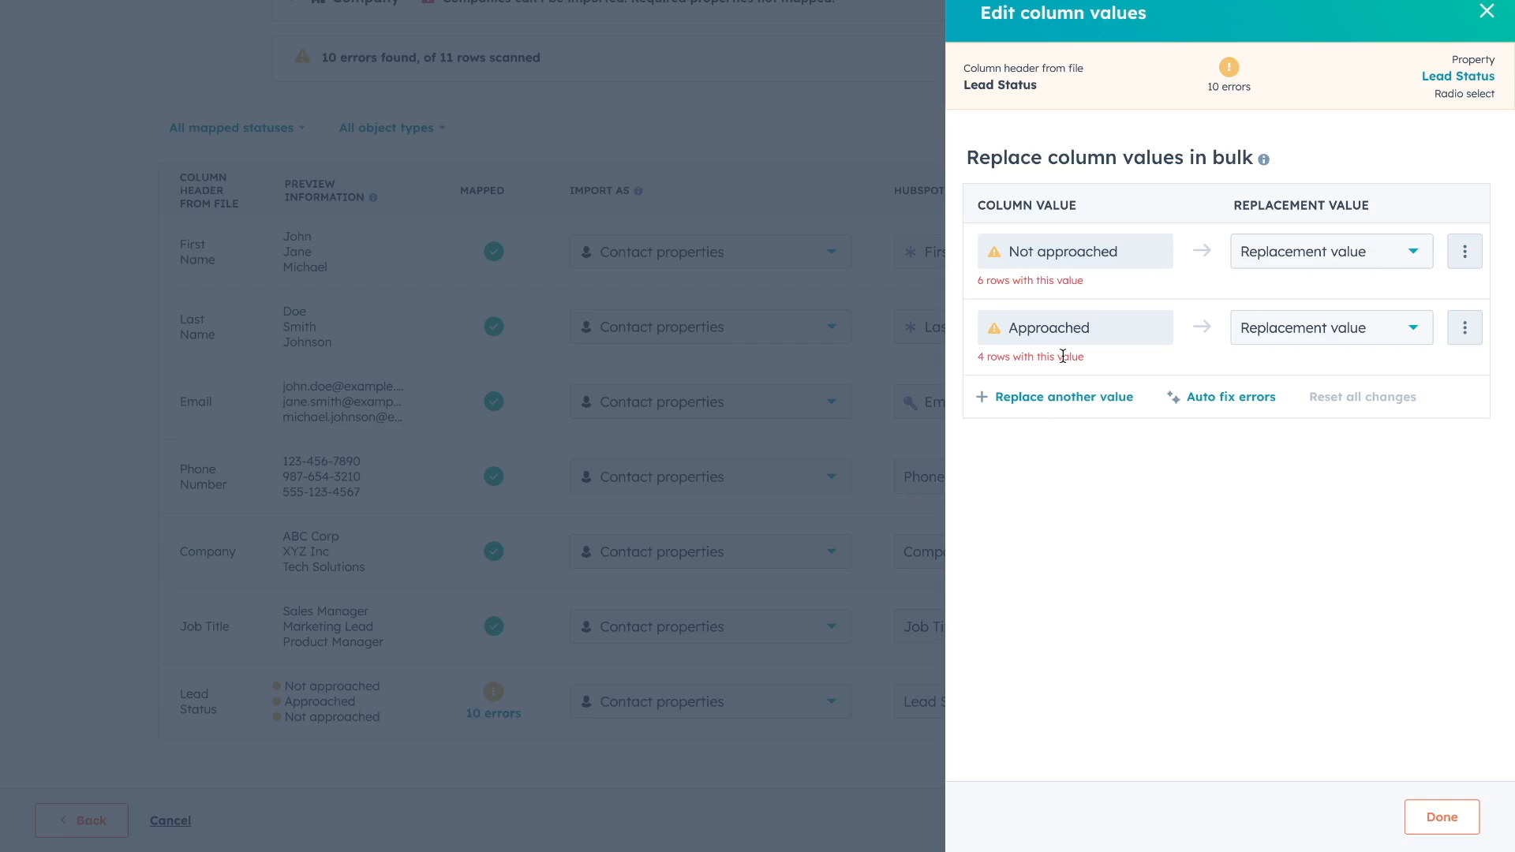
left_click(1324, 253)
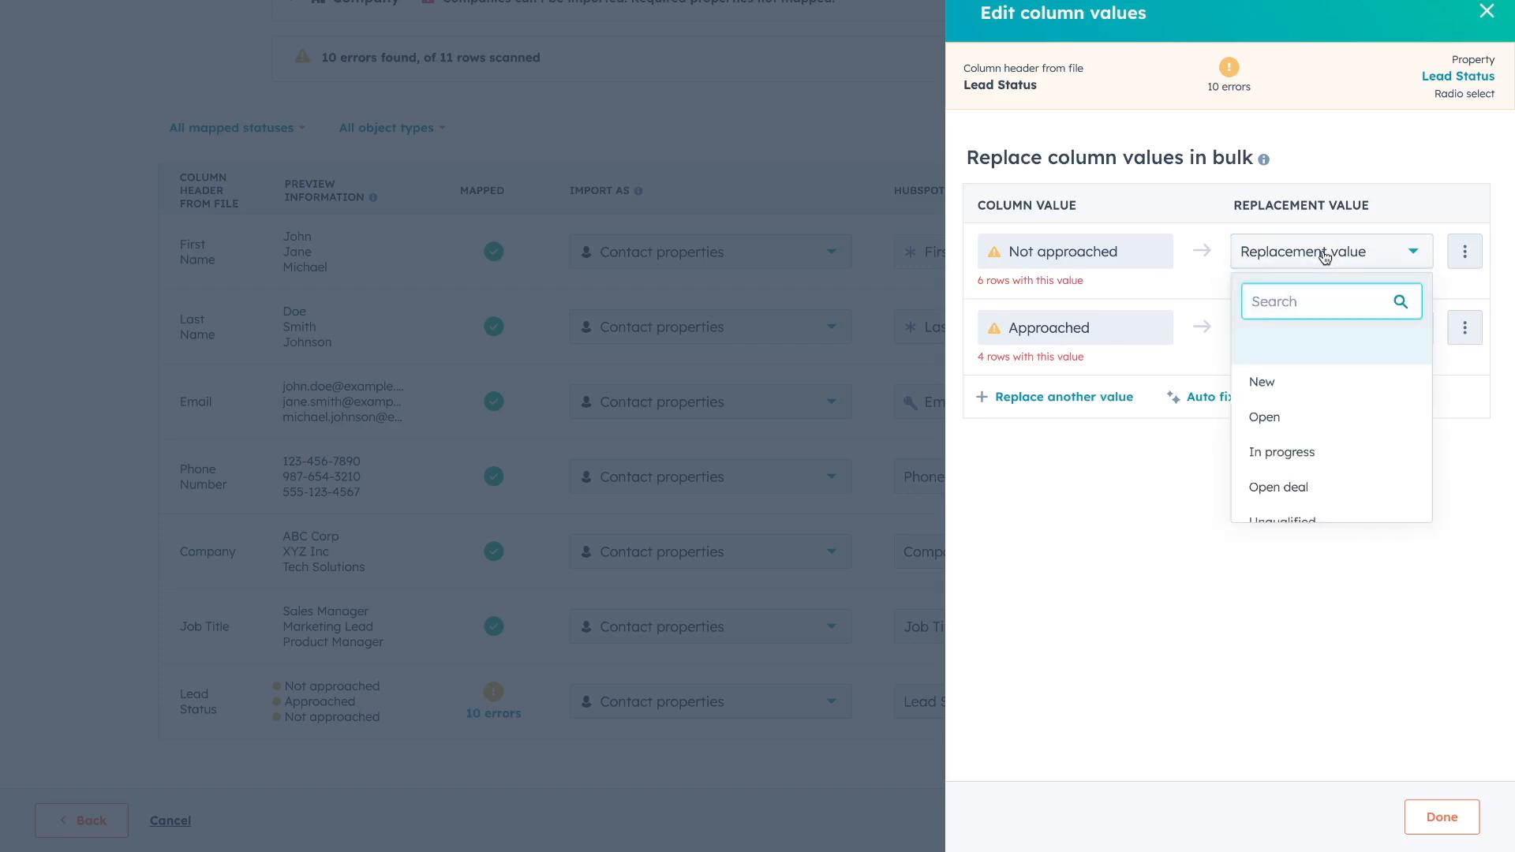
scroll(1330, 414, "down", 3)
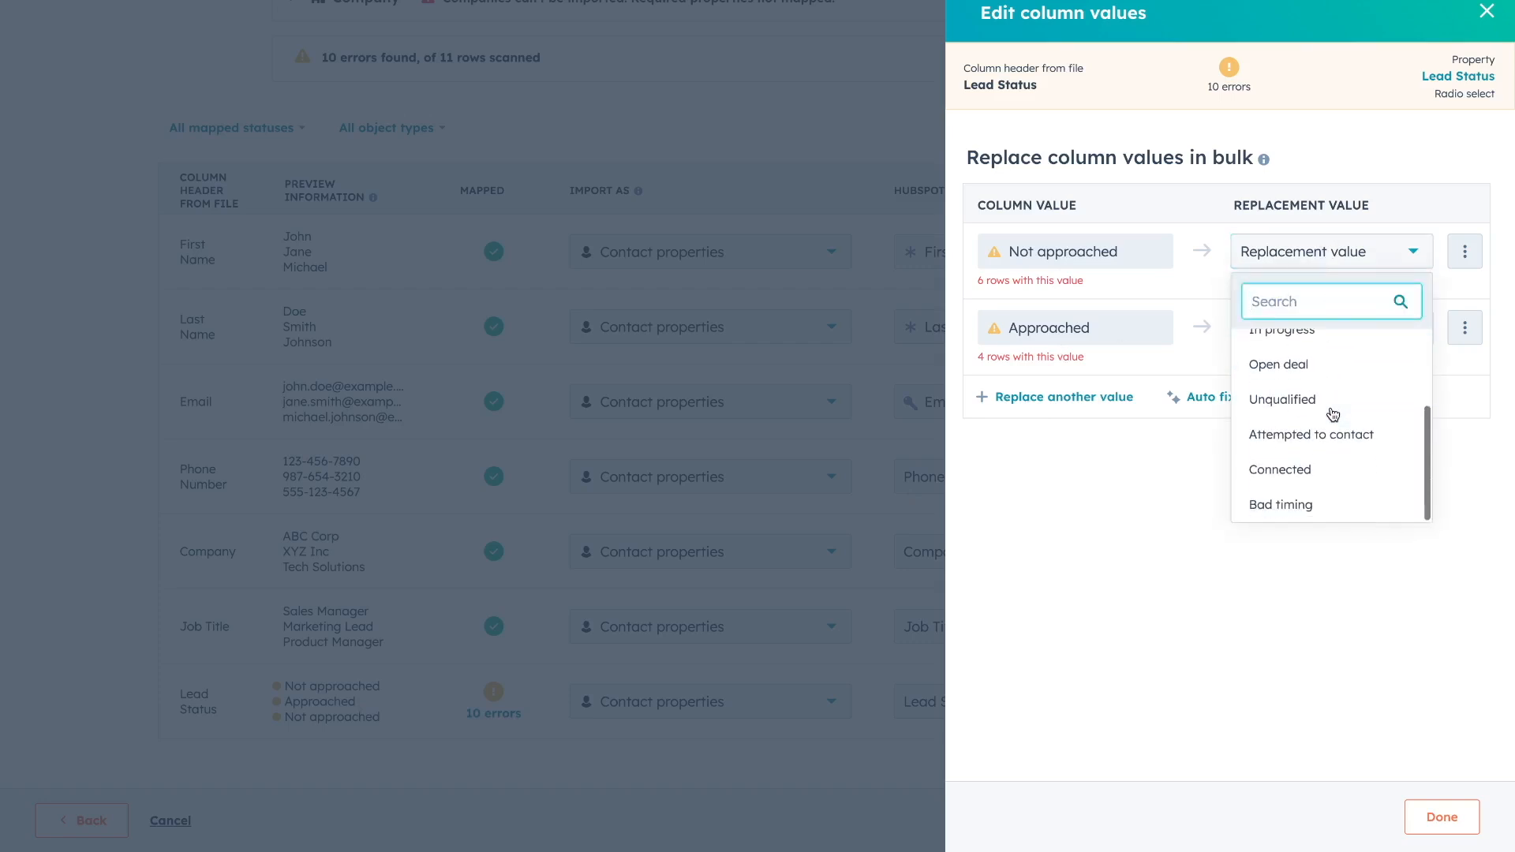
scroll(1333, 412, "up", 3)
left_click(1306, 409)
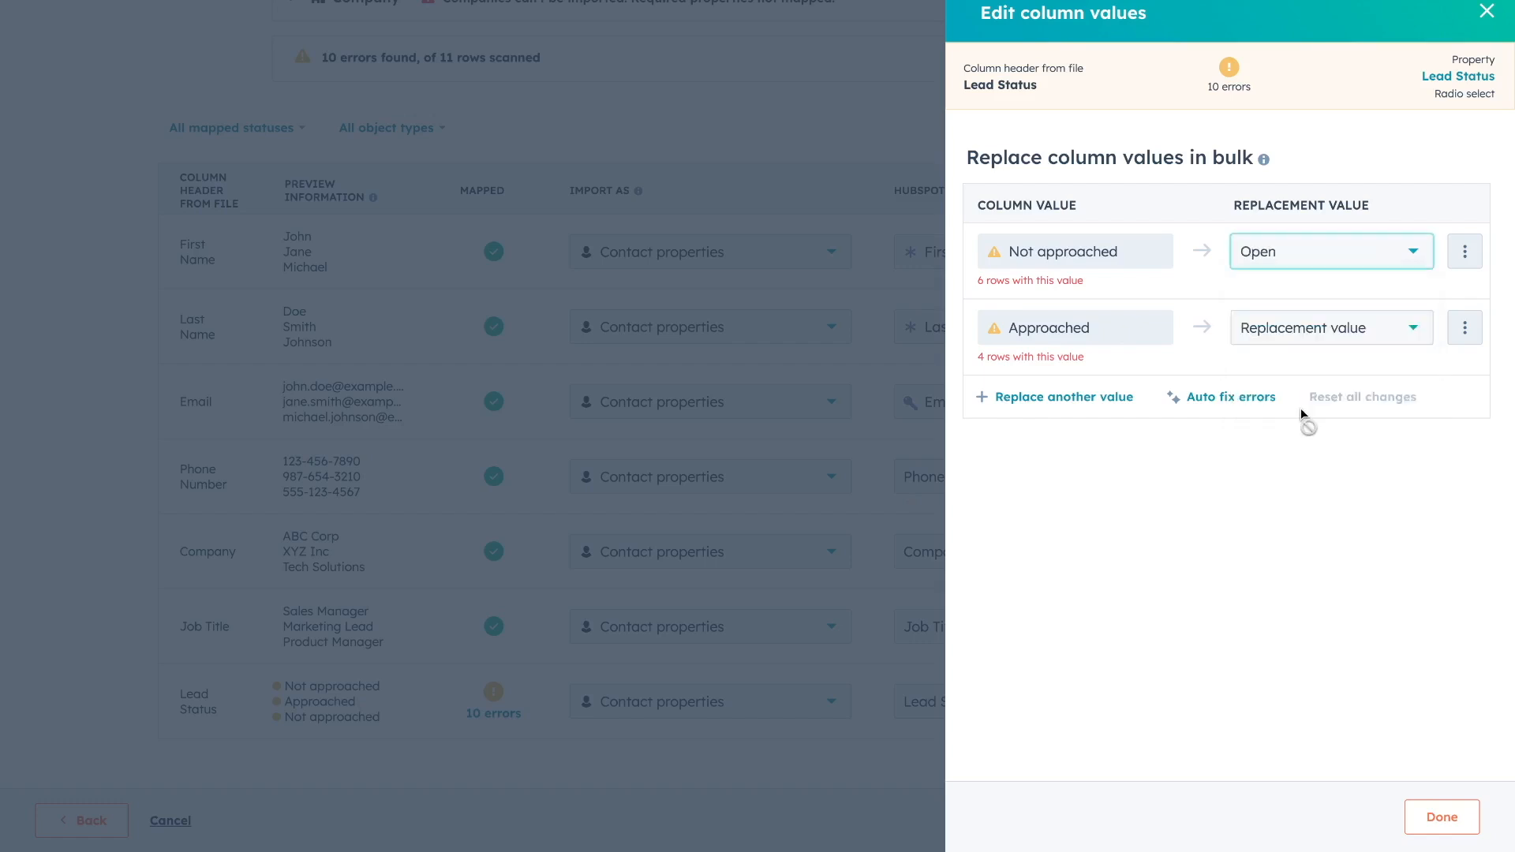
left_click(1298, 328)
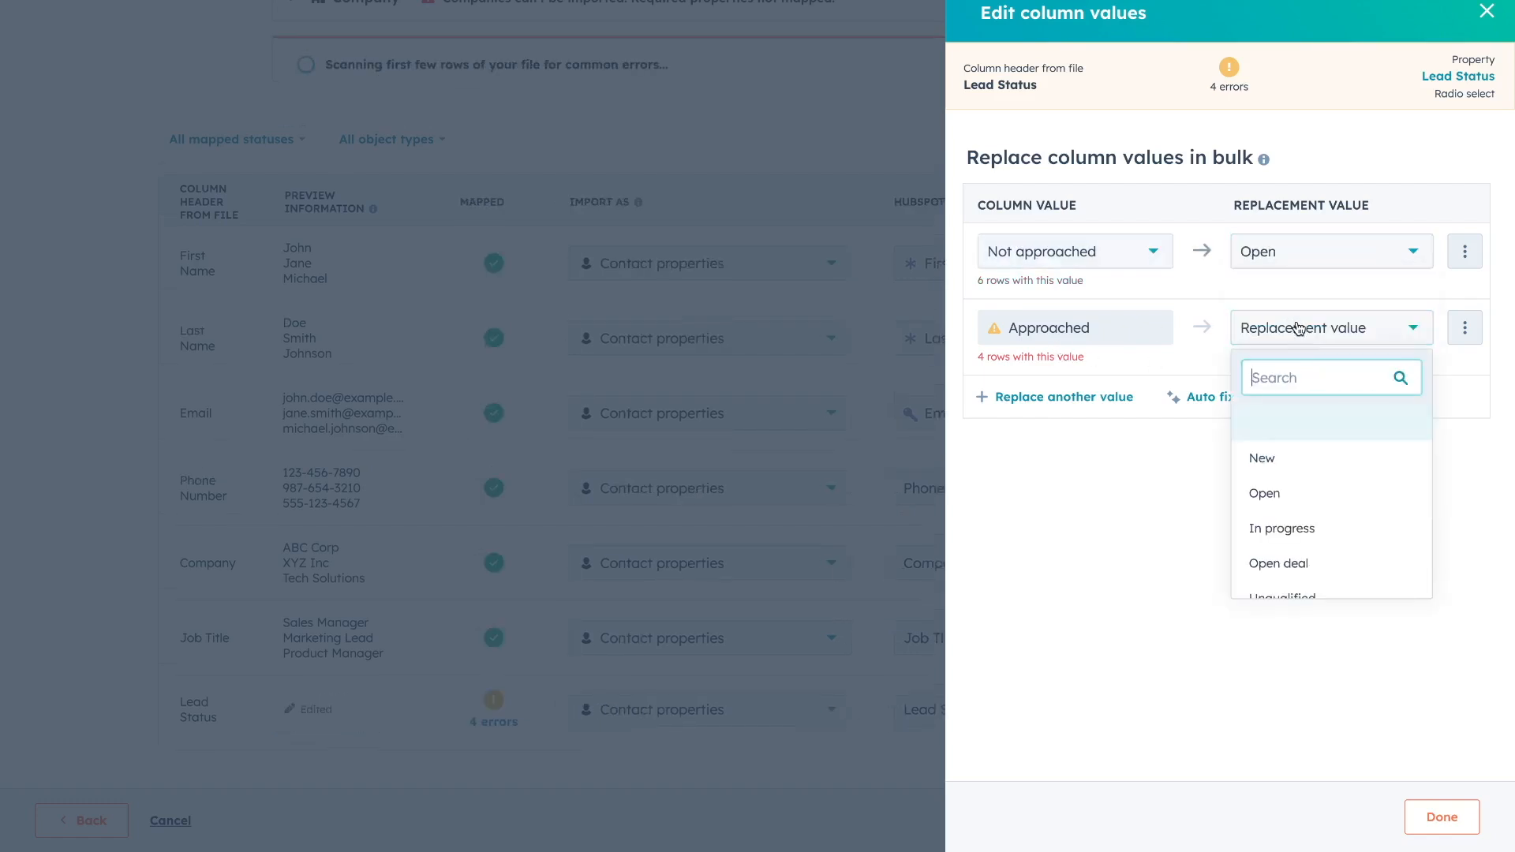
scroll(1309, 446, "down", 3)
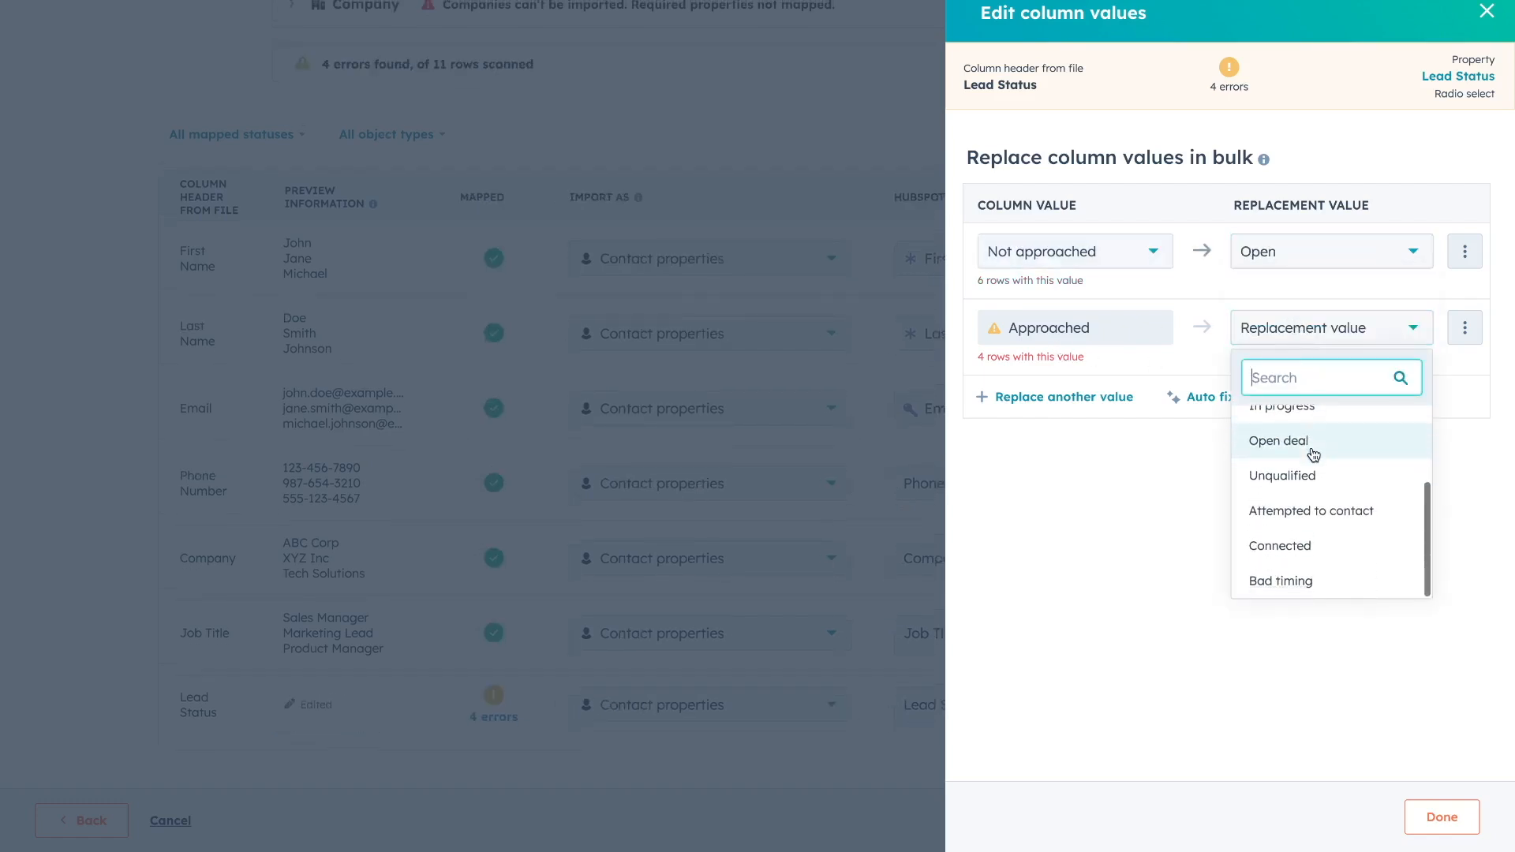
left_click(1318, 513)
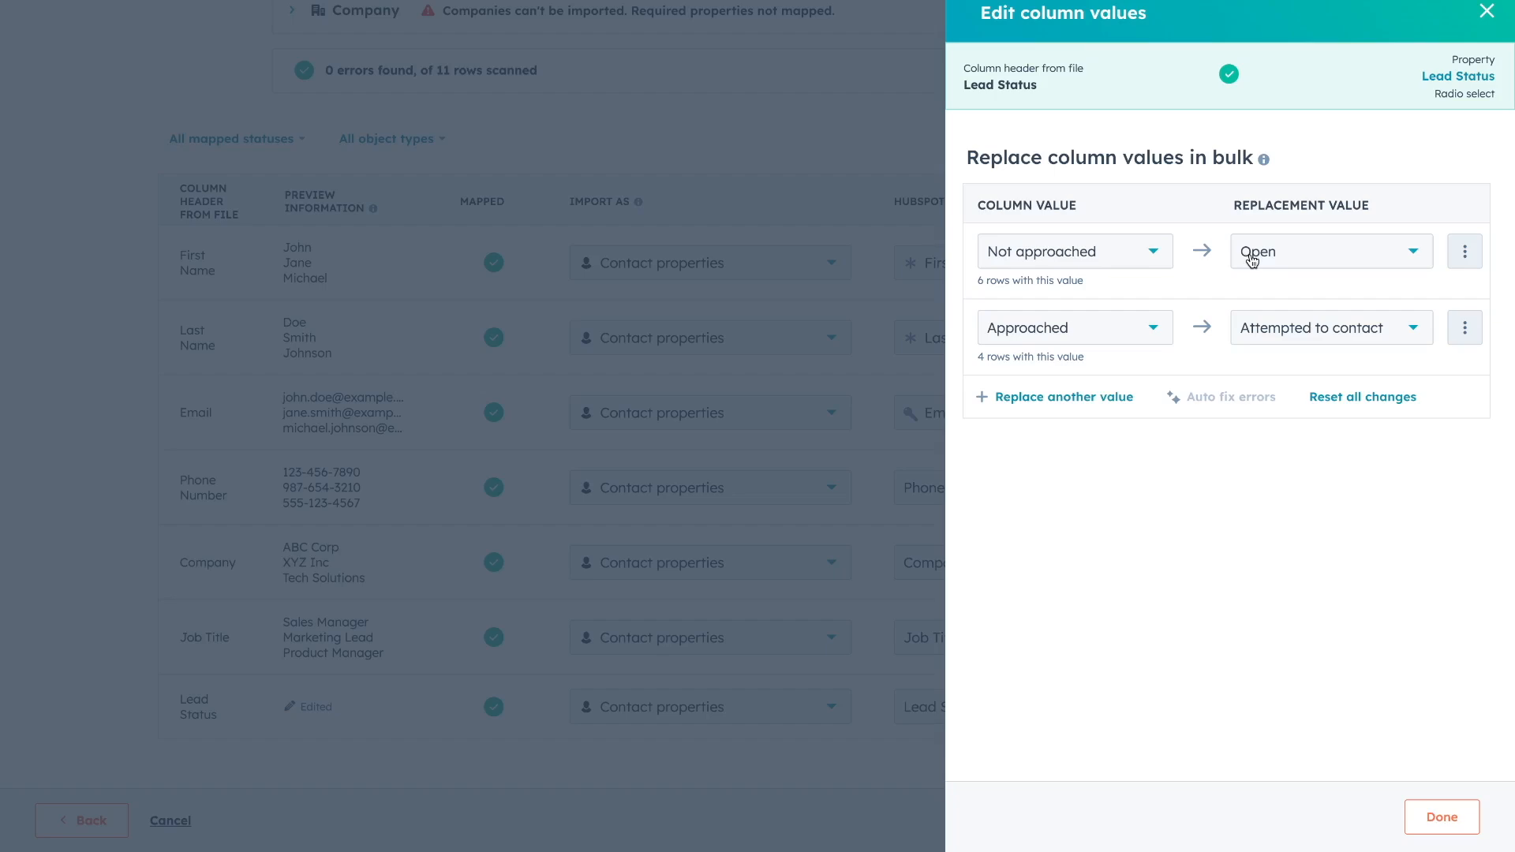
left_click(1449, 820)
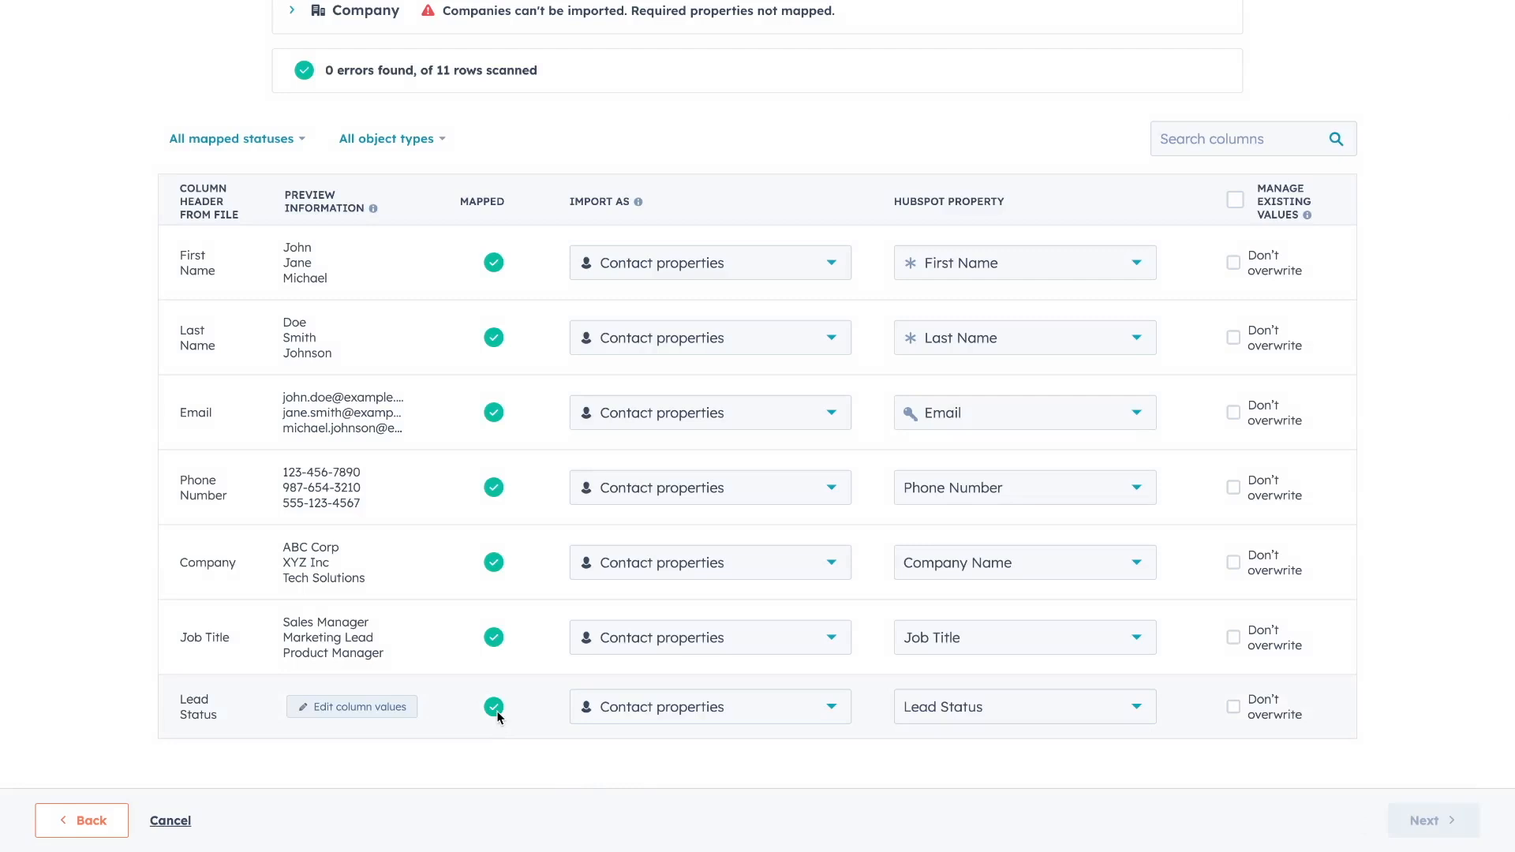
Import the Company column as Company properties mapped to Company name, then continue.
scroll(498, 716, "up", 3)
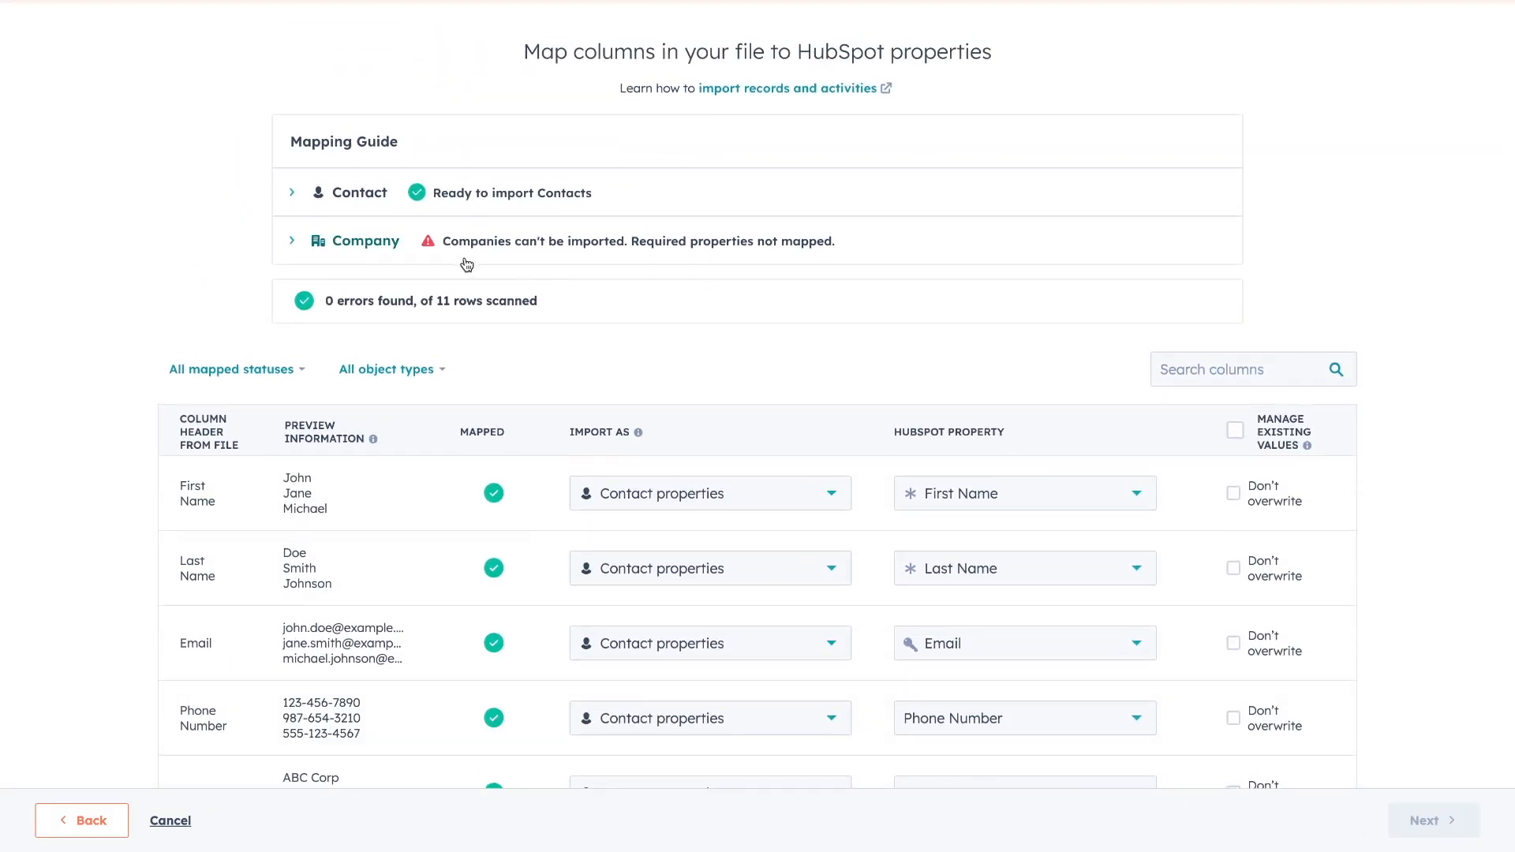
left_click(294, 241)
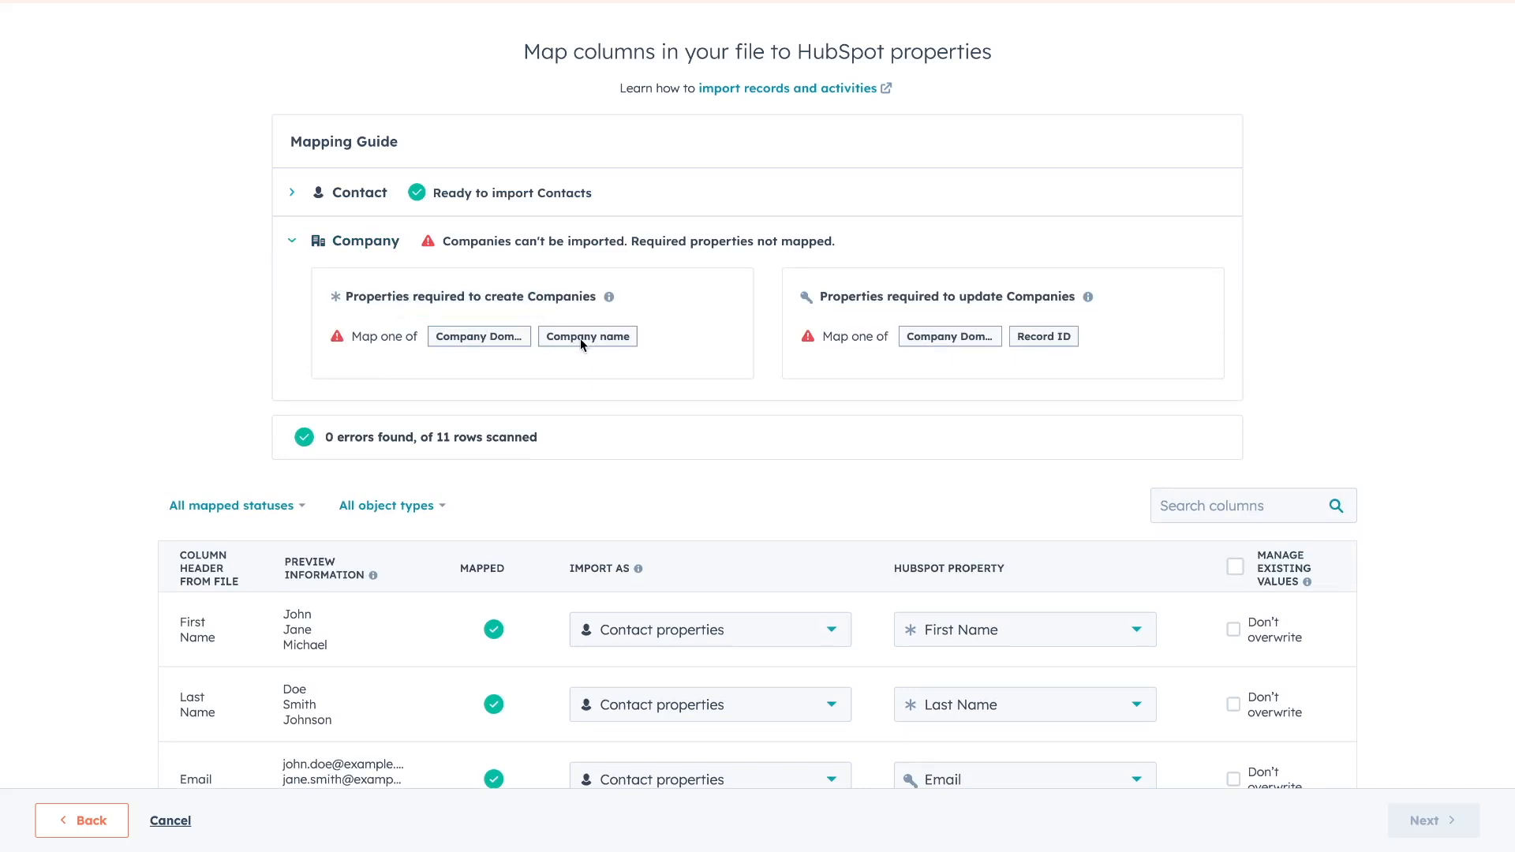
scroll(605, 443, "down", 5)
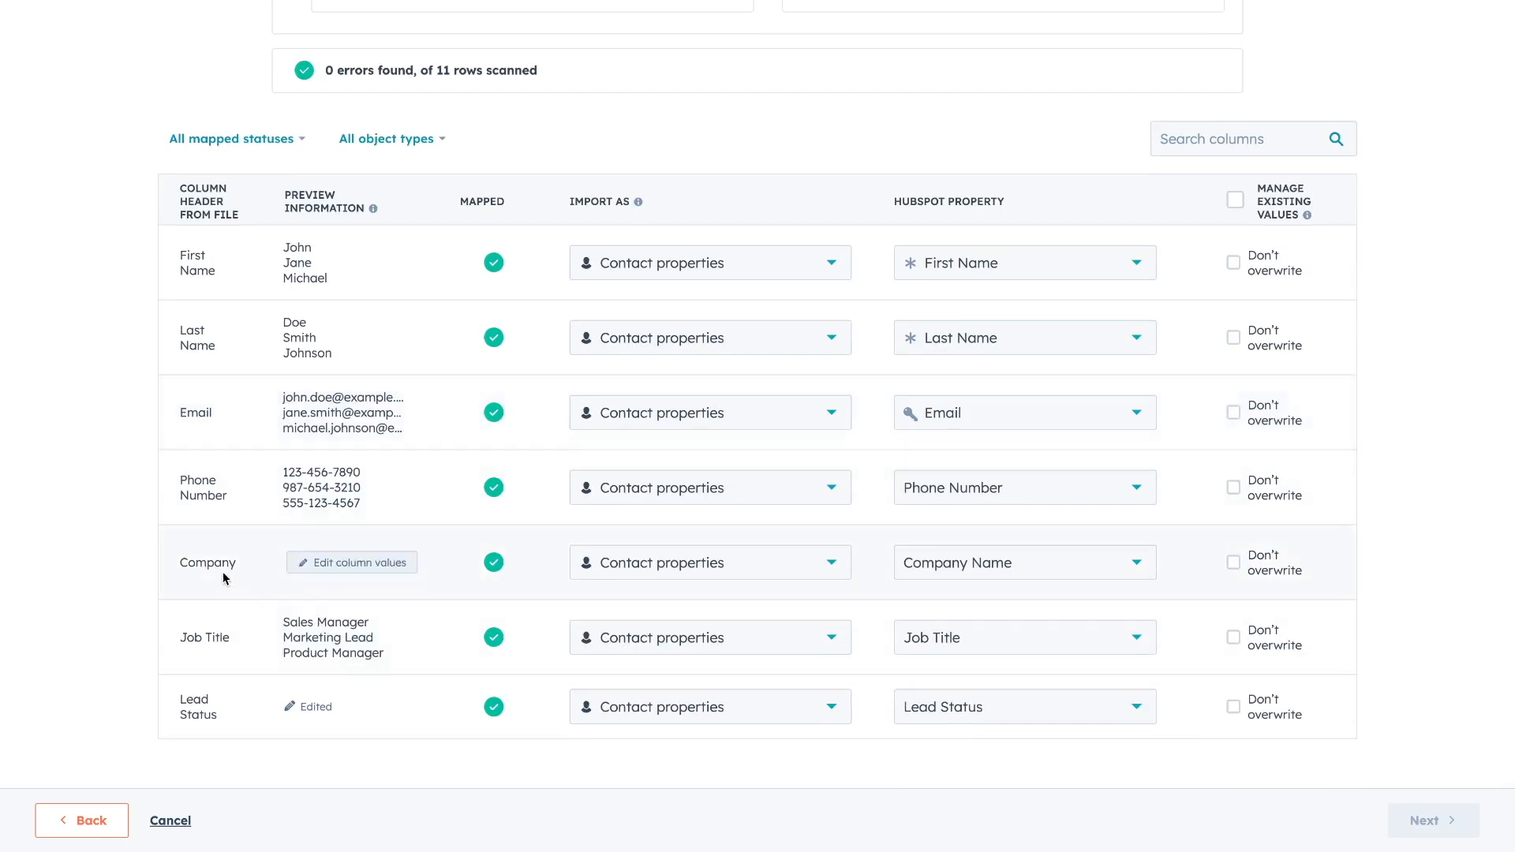
left_click(743, 574)
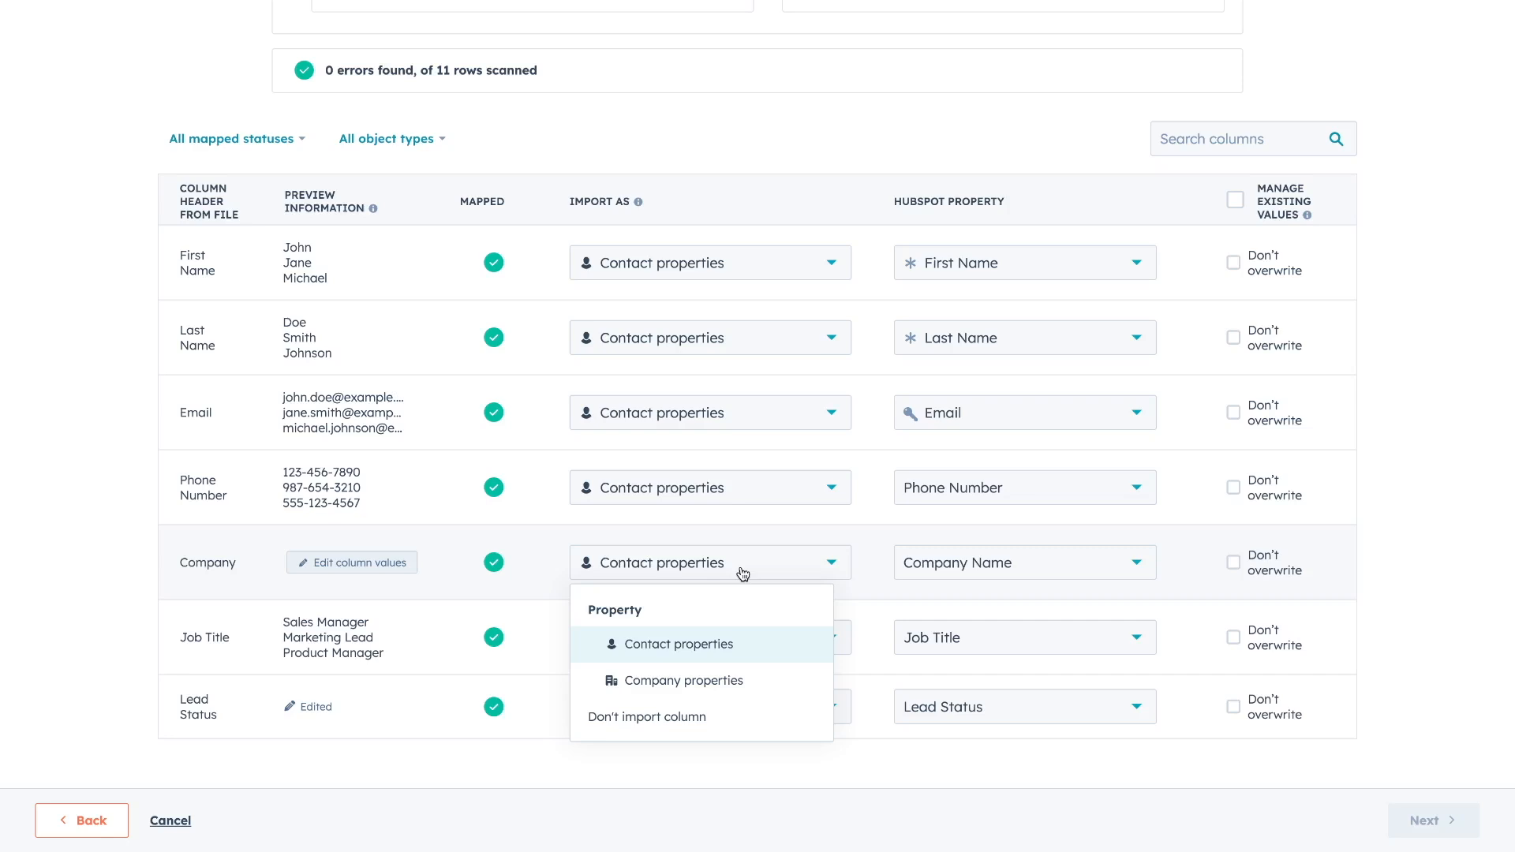
left_click(737, 683)
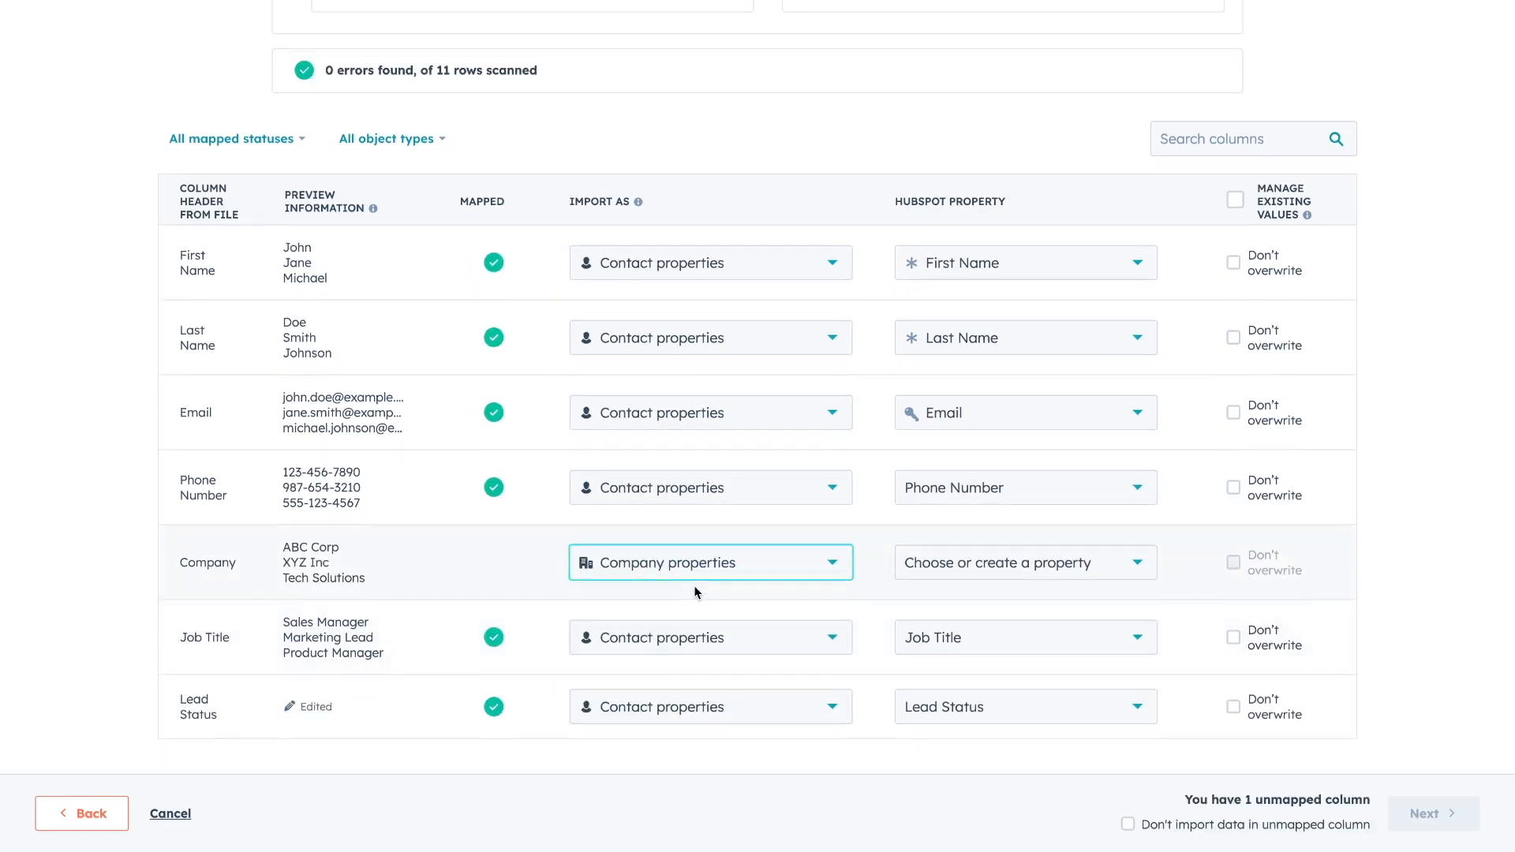
left_click(963, 570)
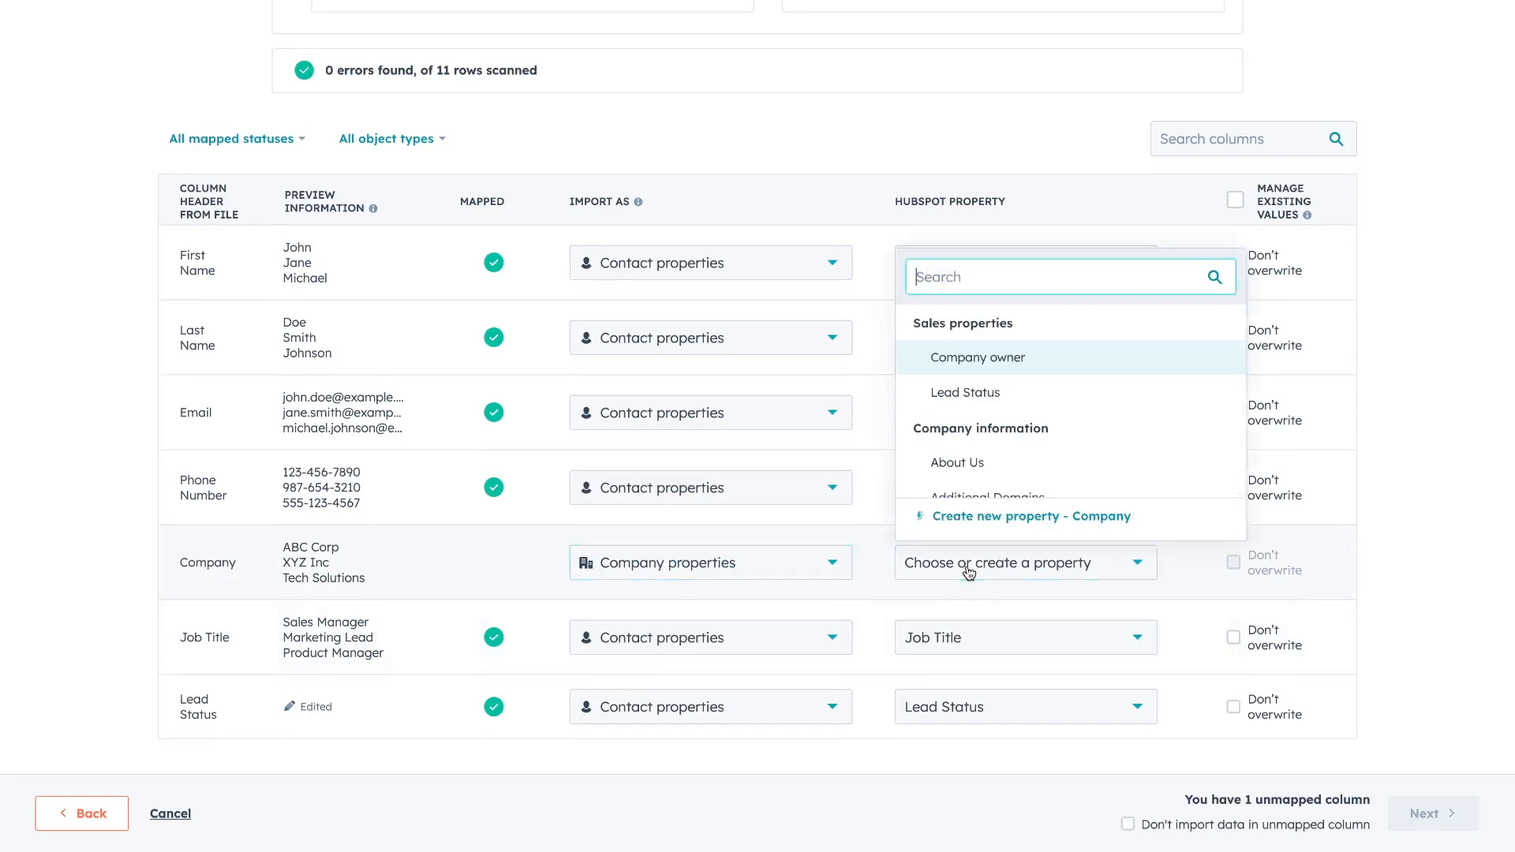
scroll(979, 442, "down", 5)
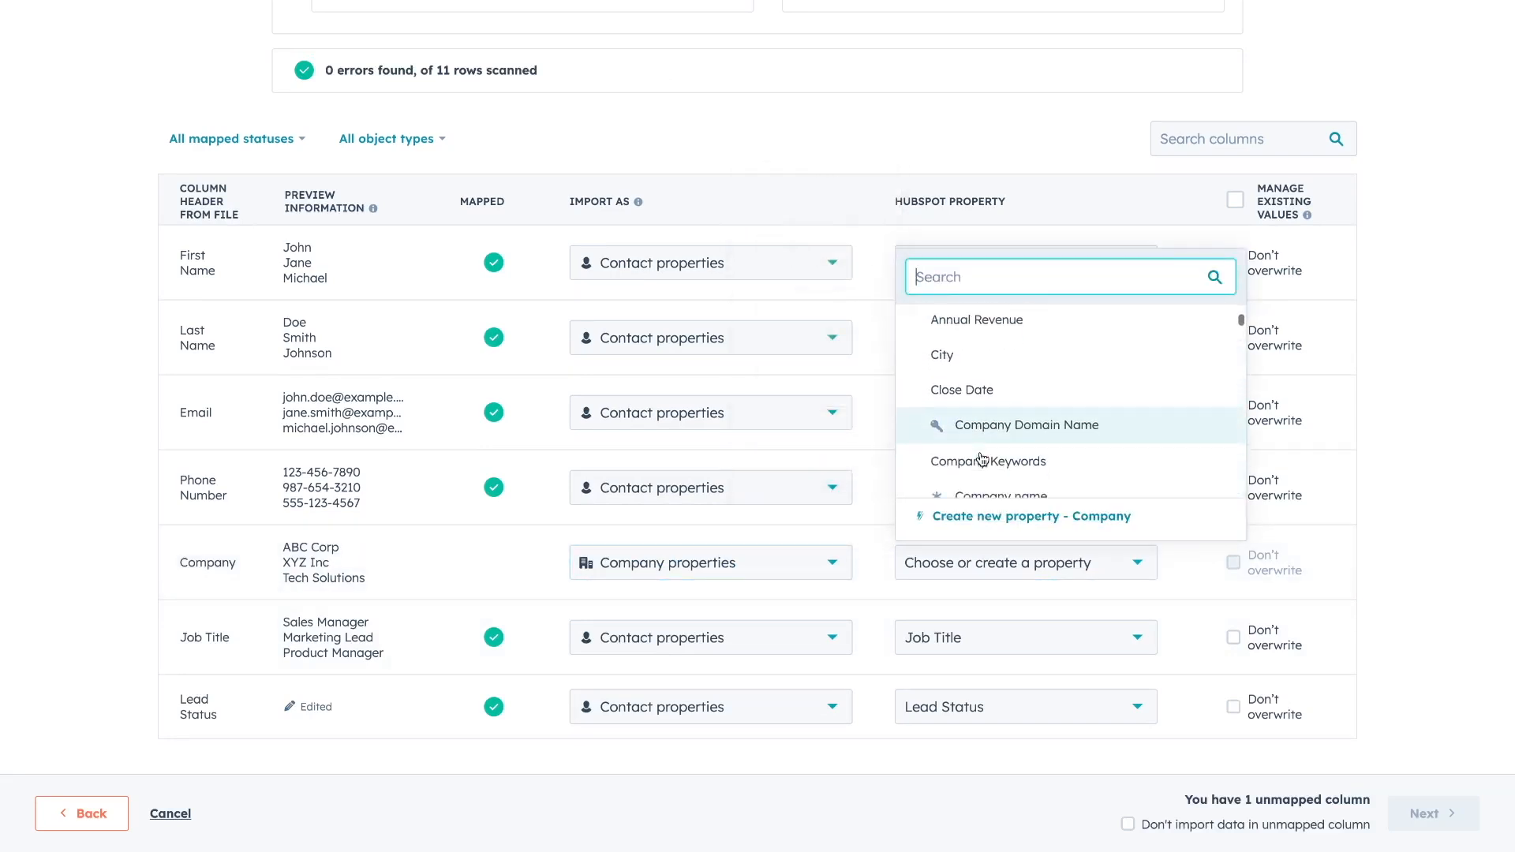
left_click(983, 479)
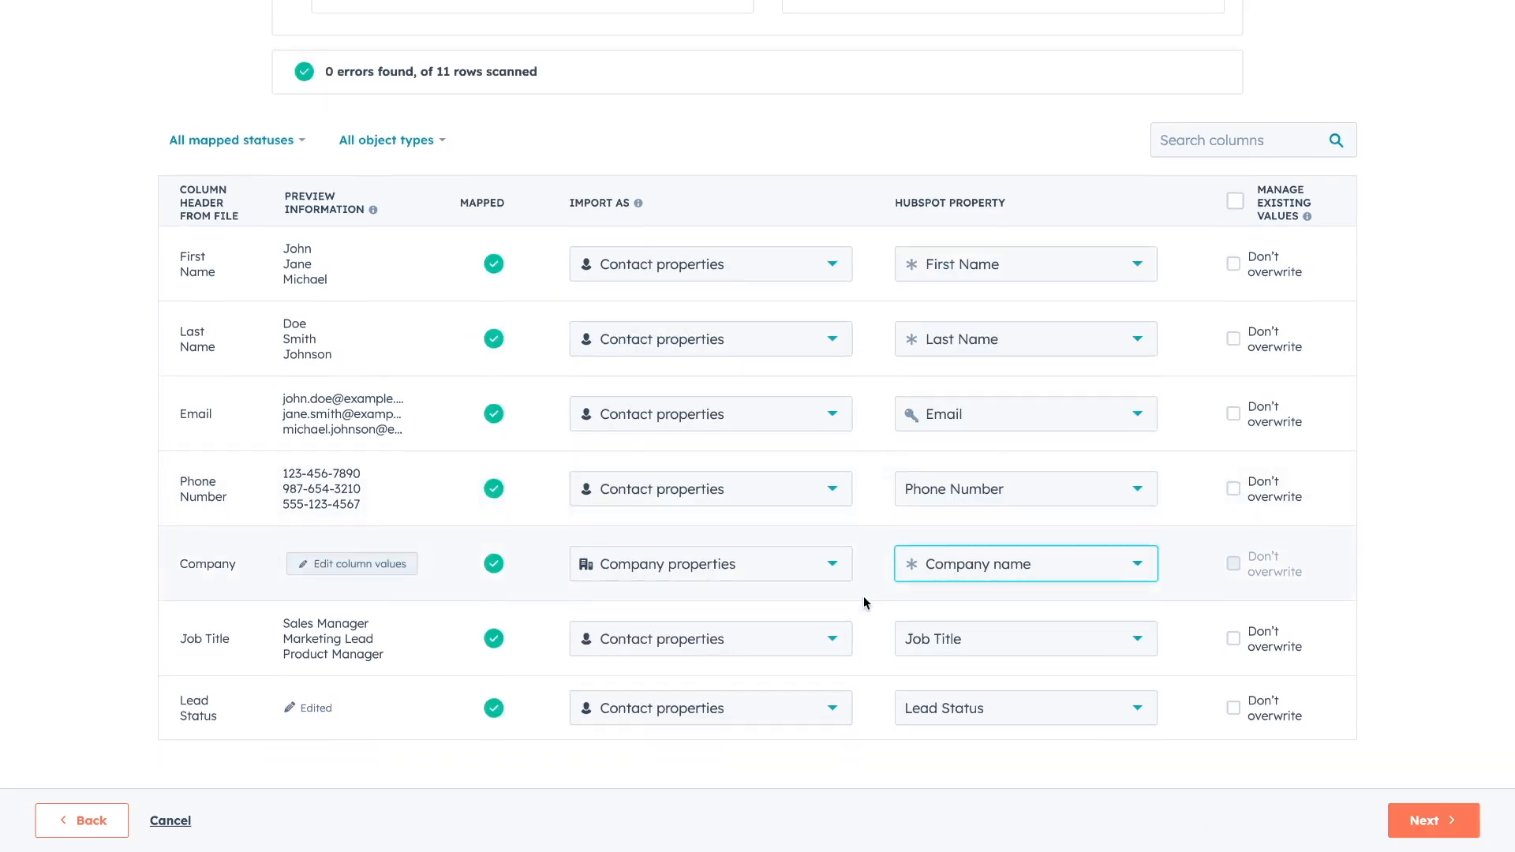
left_click(1414, 815)
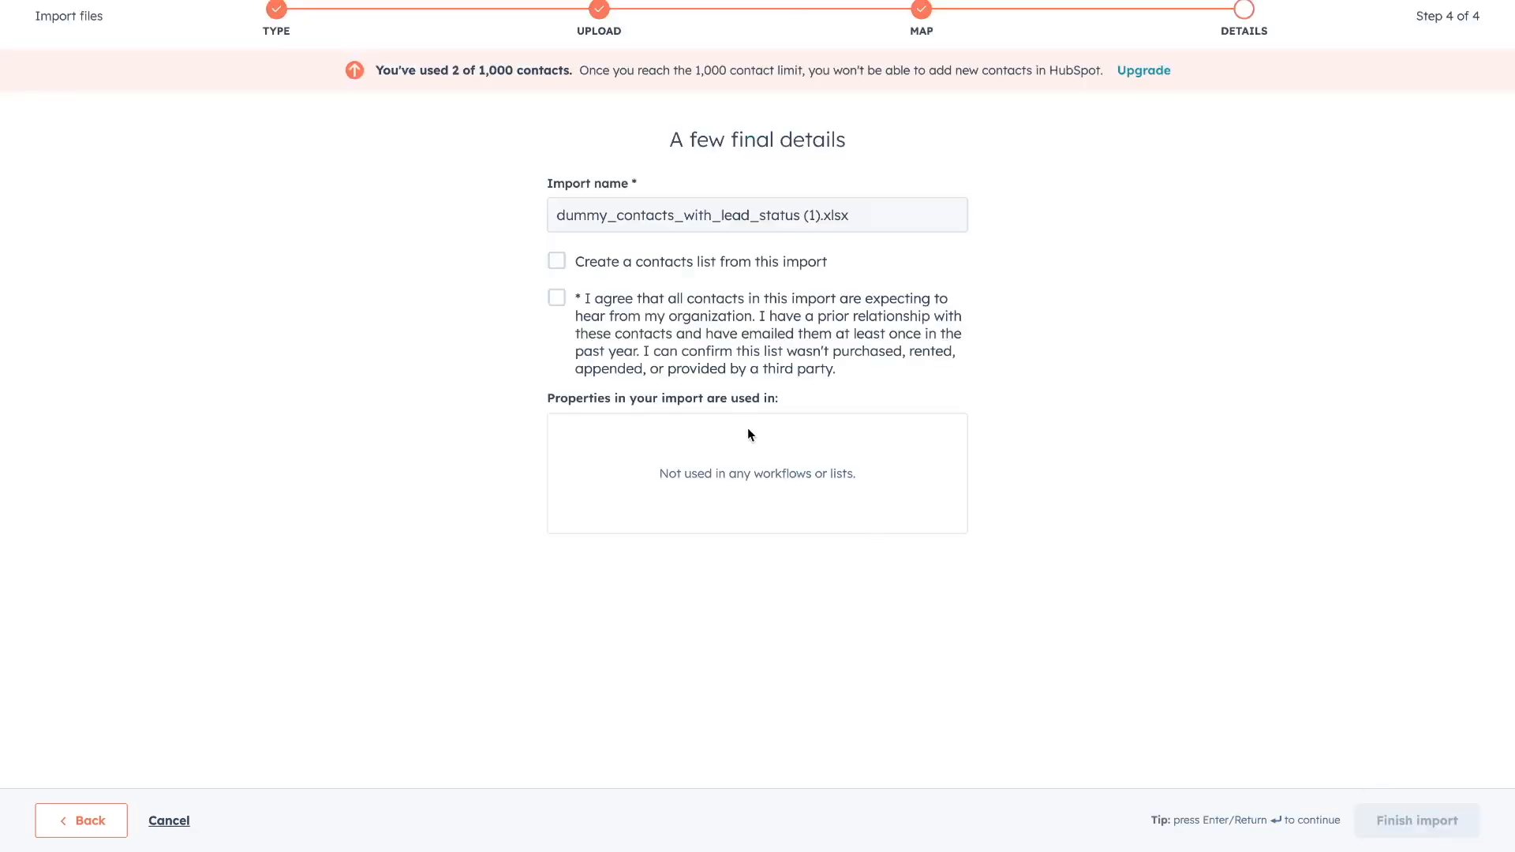
Tick 'Create a contacts list from this import' and the consent box, then finish importing.
left_click(556, 265)
left_click(559, 300)
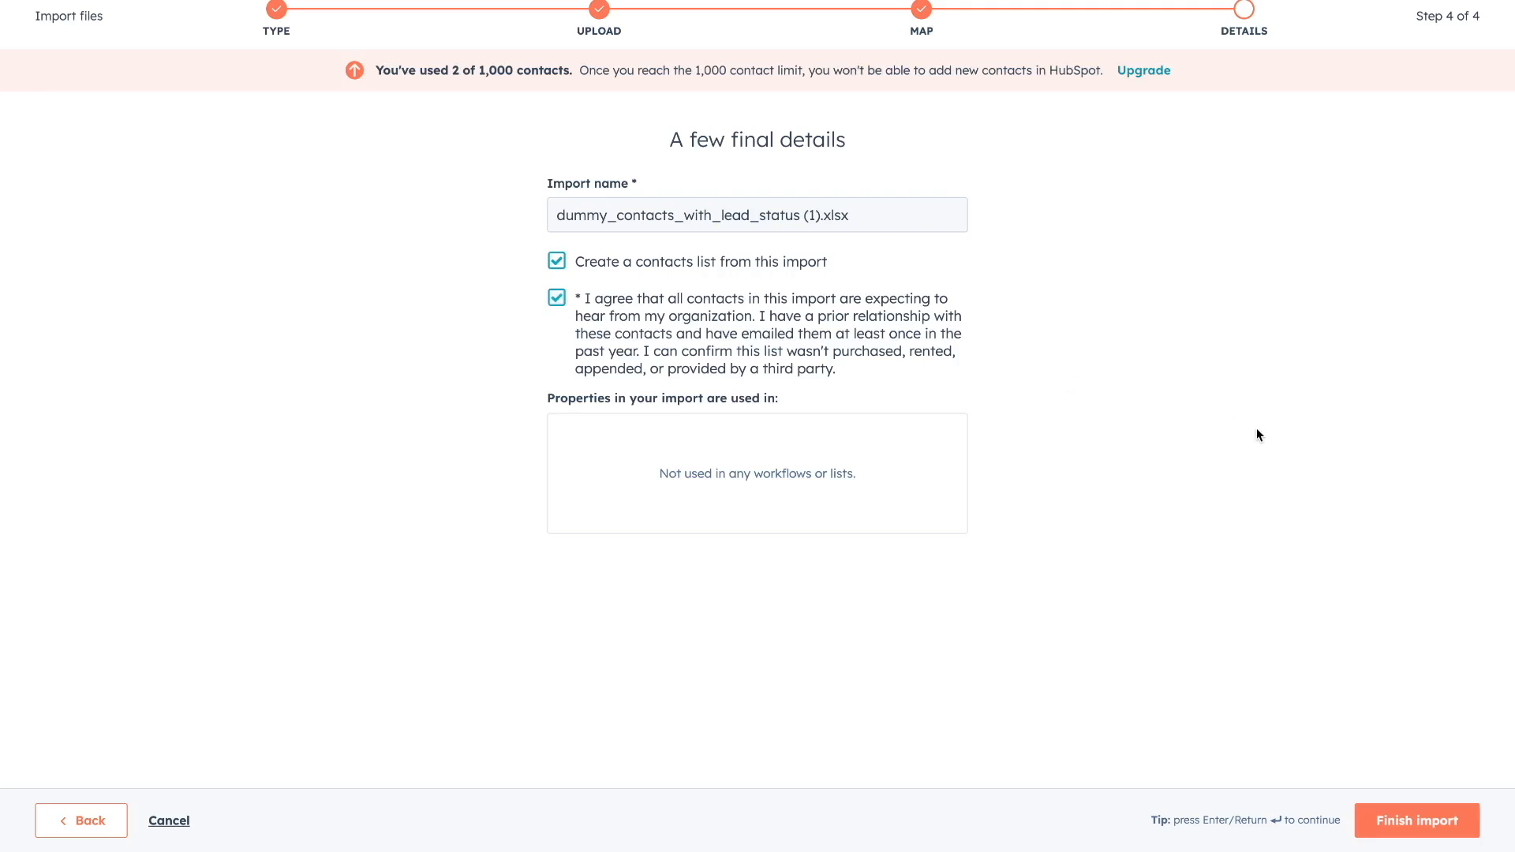
left_click(1415, 823)
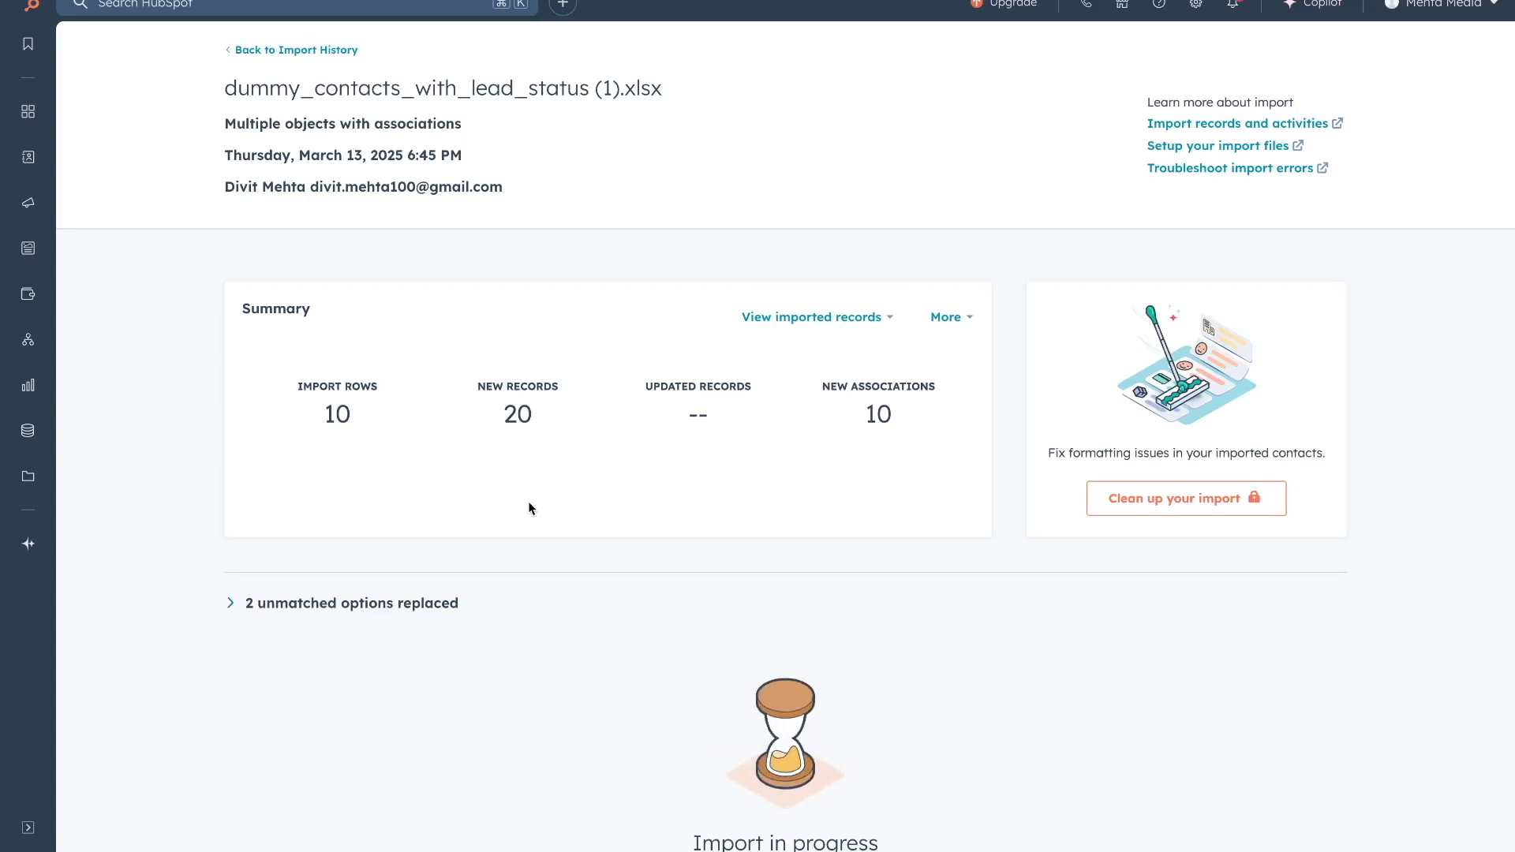
Review the Contacts and Companies lists, then open EcoWorld's associated contact record.
mouse_move(28, 158)
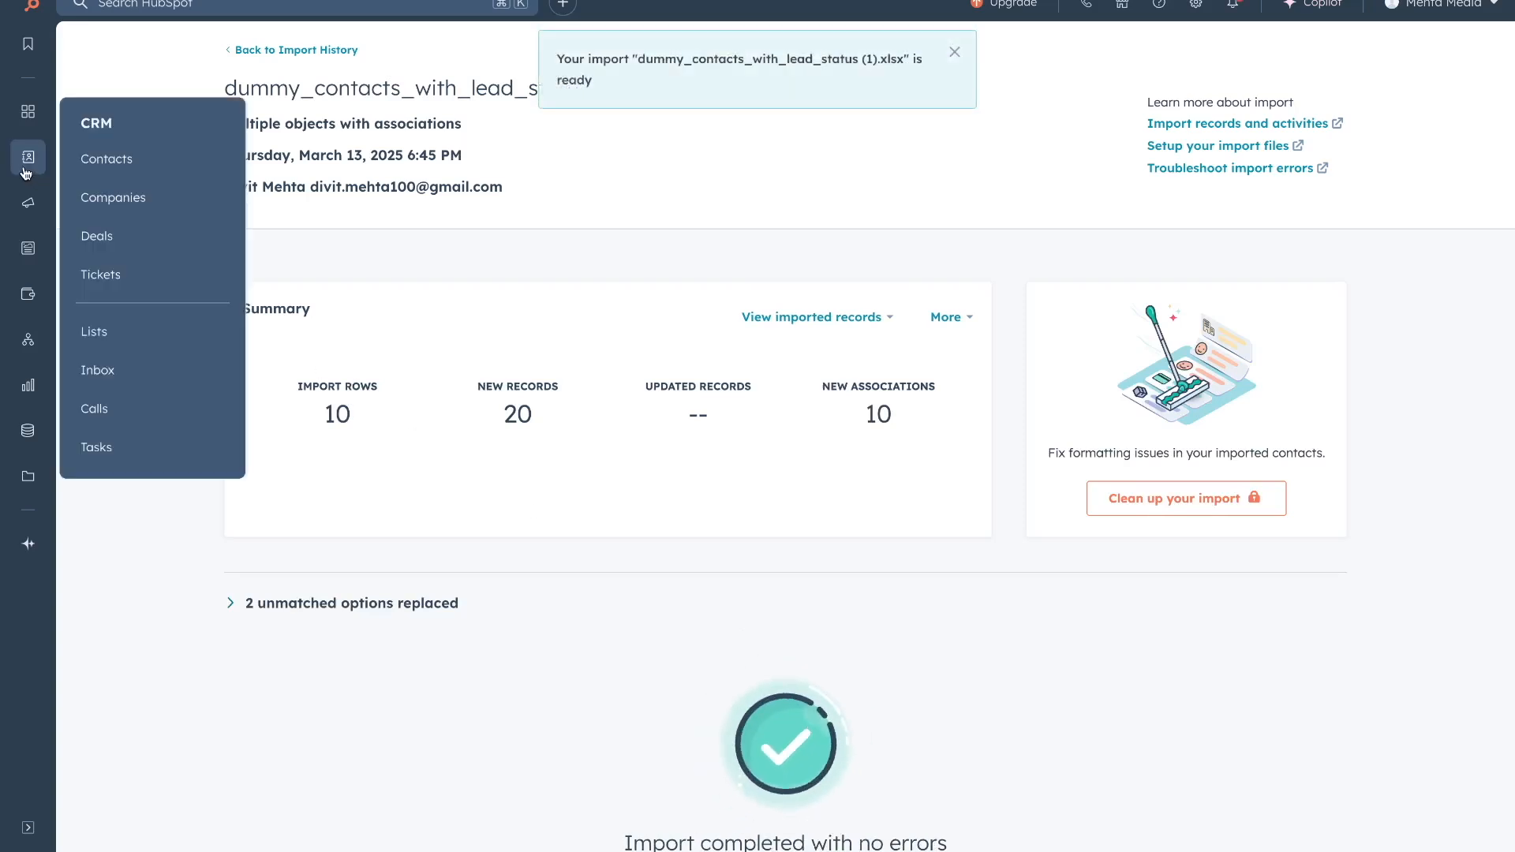
left_click(84, 165)
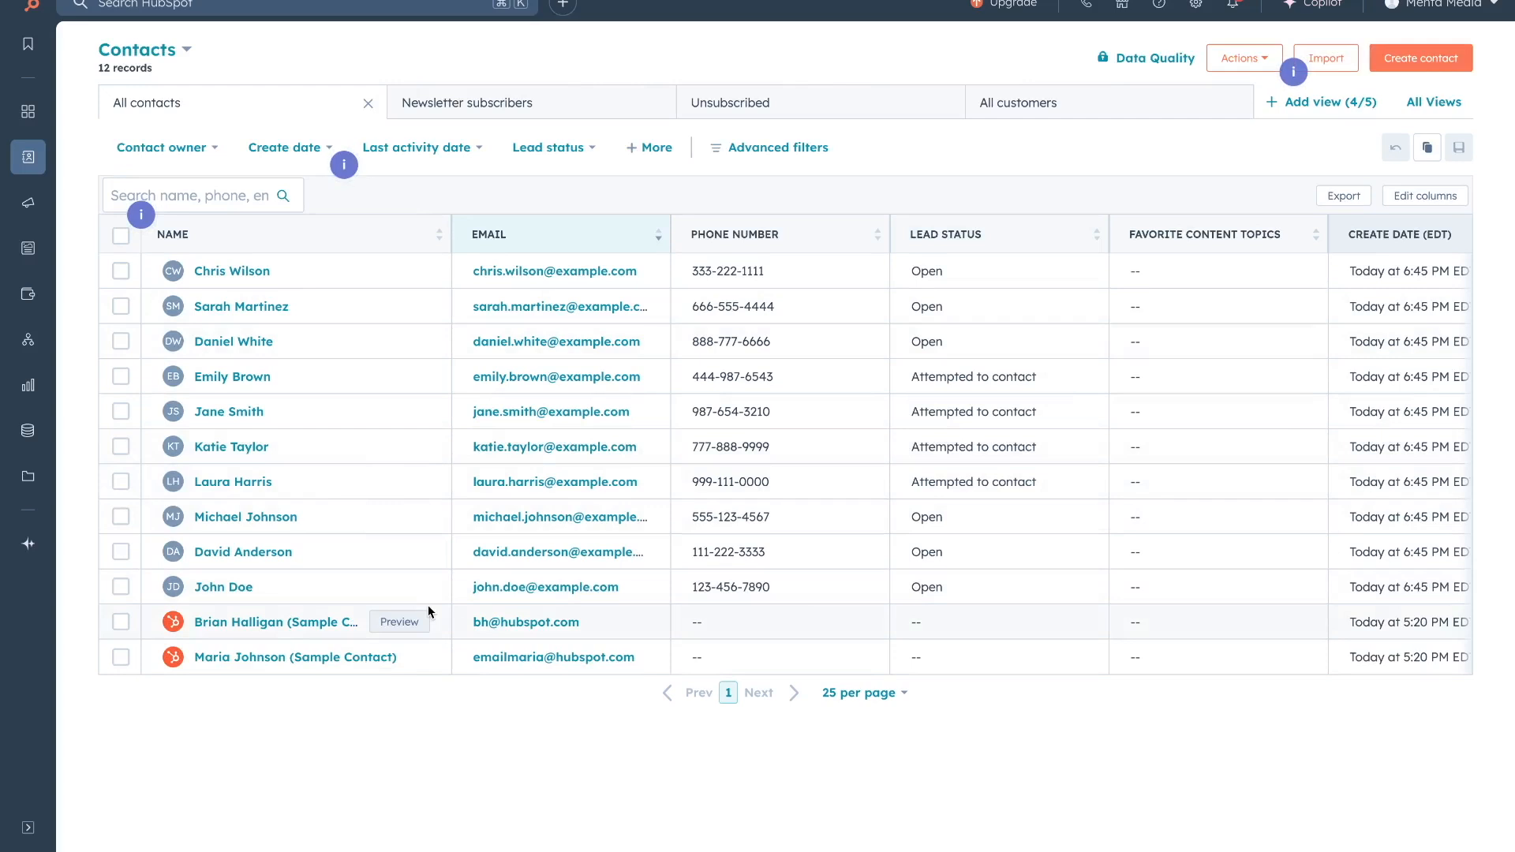
mouse_move(23, 161)
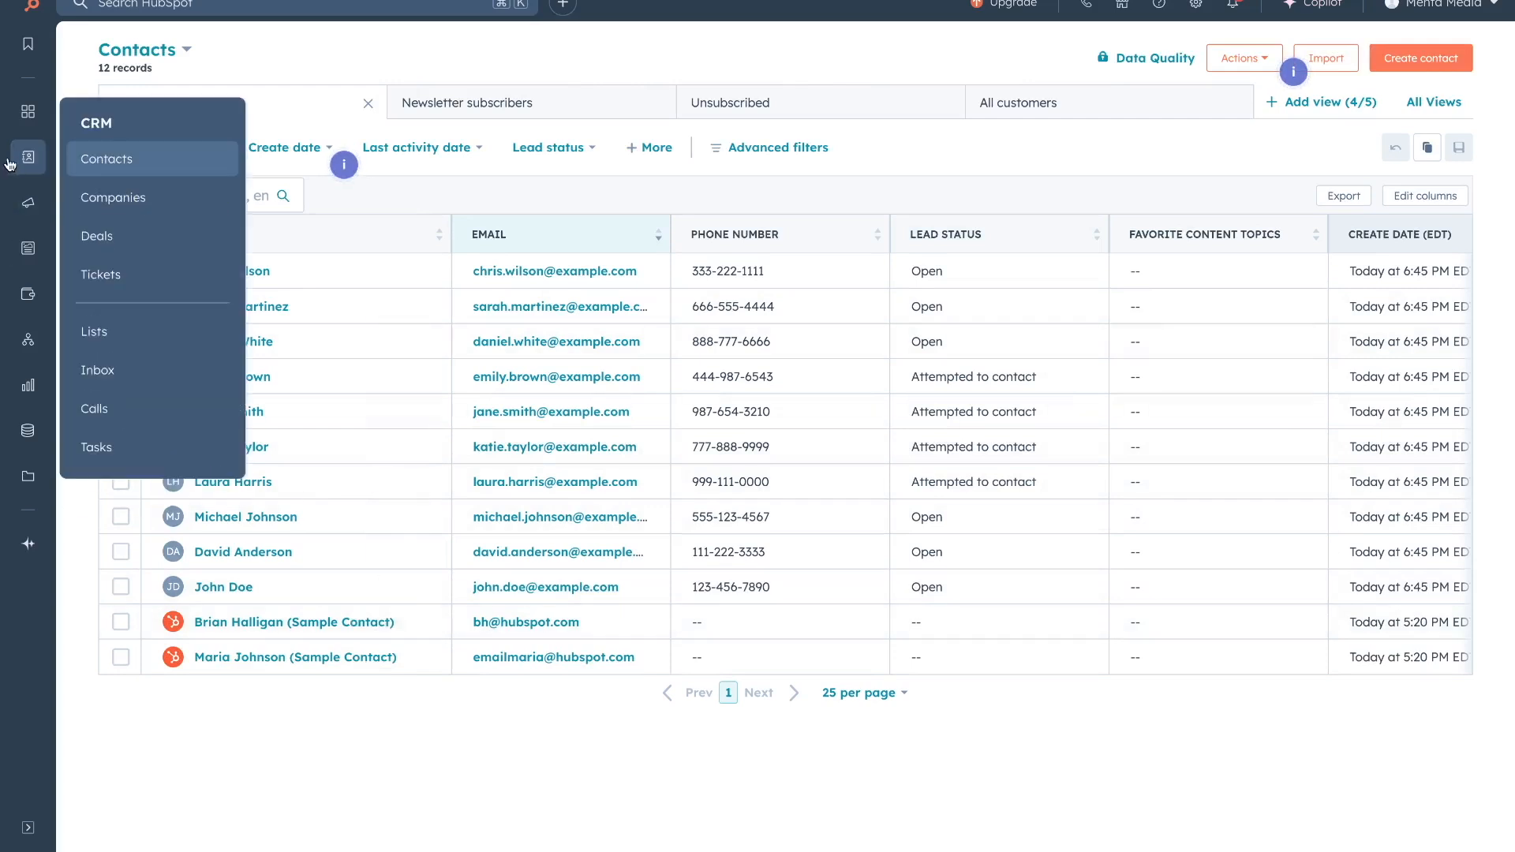
left_click(107, 199)
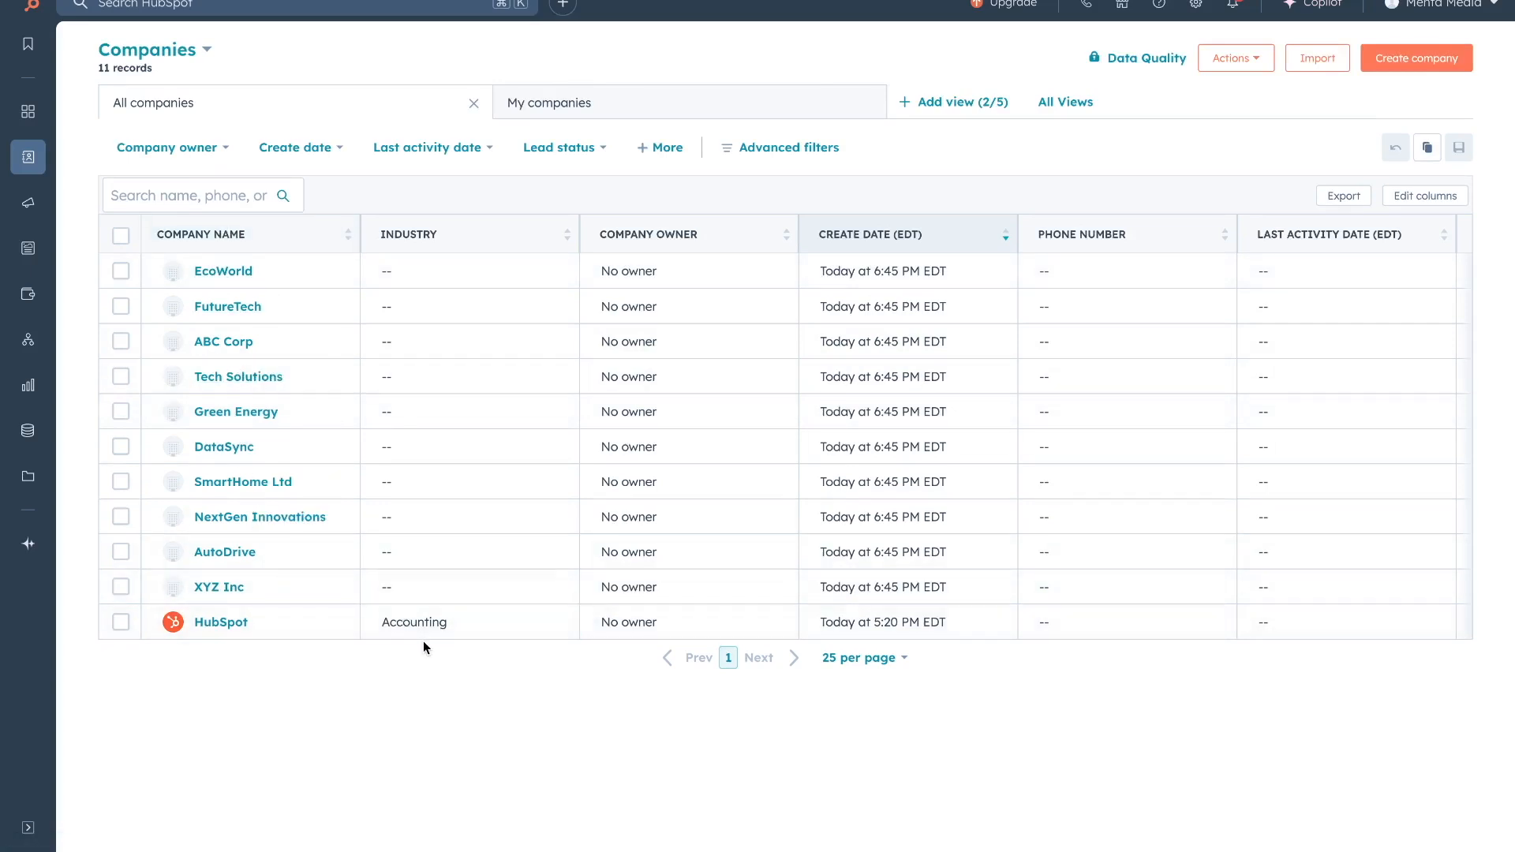
left_click(211, 270)
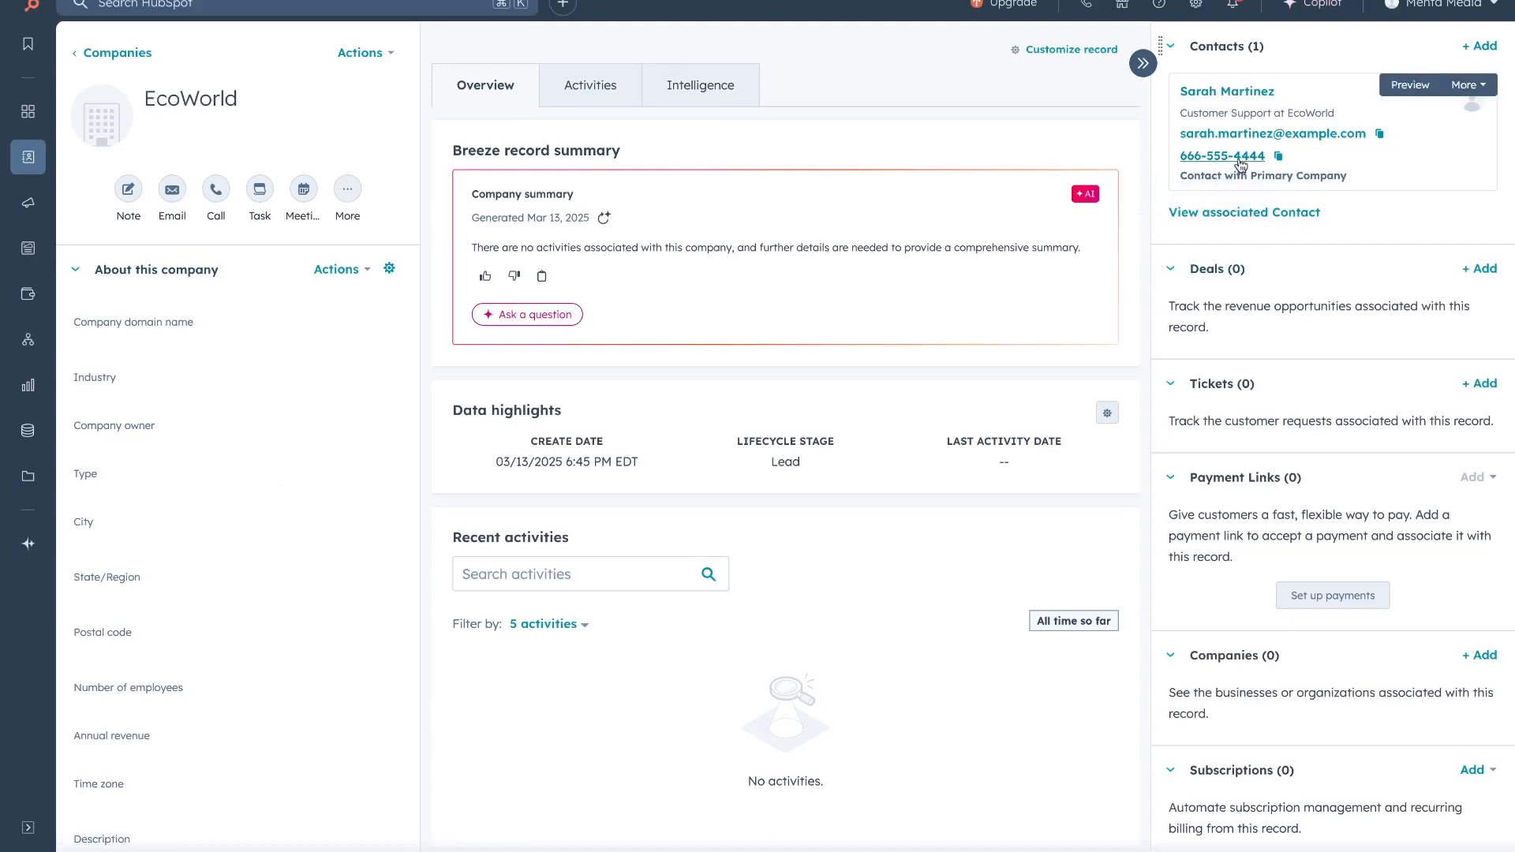
left_click(1225, 92)
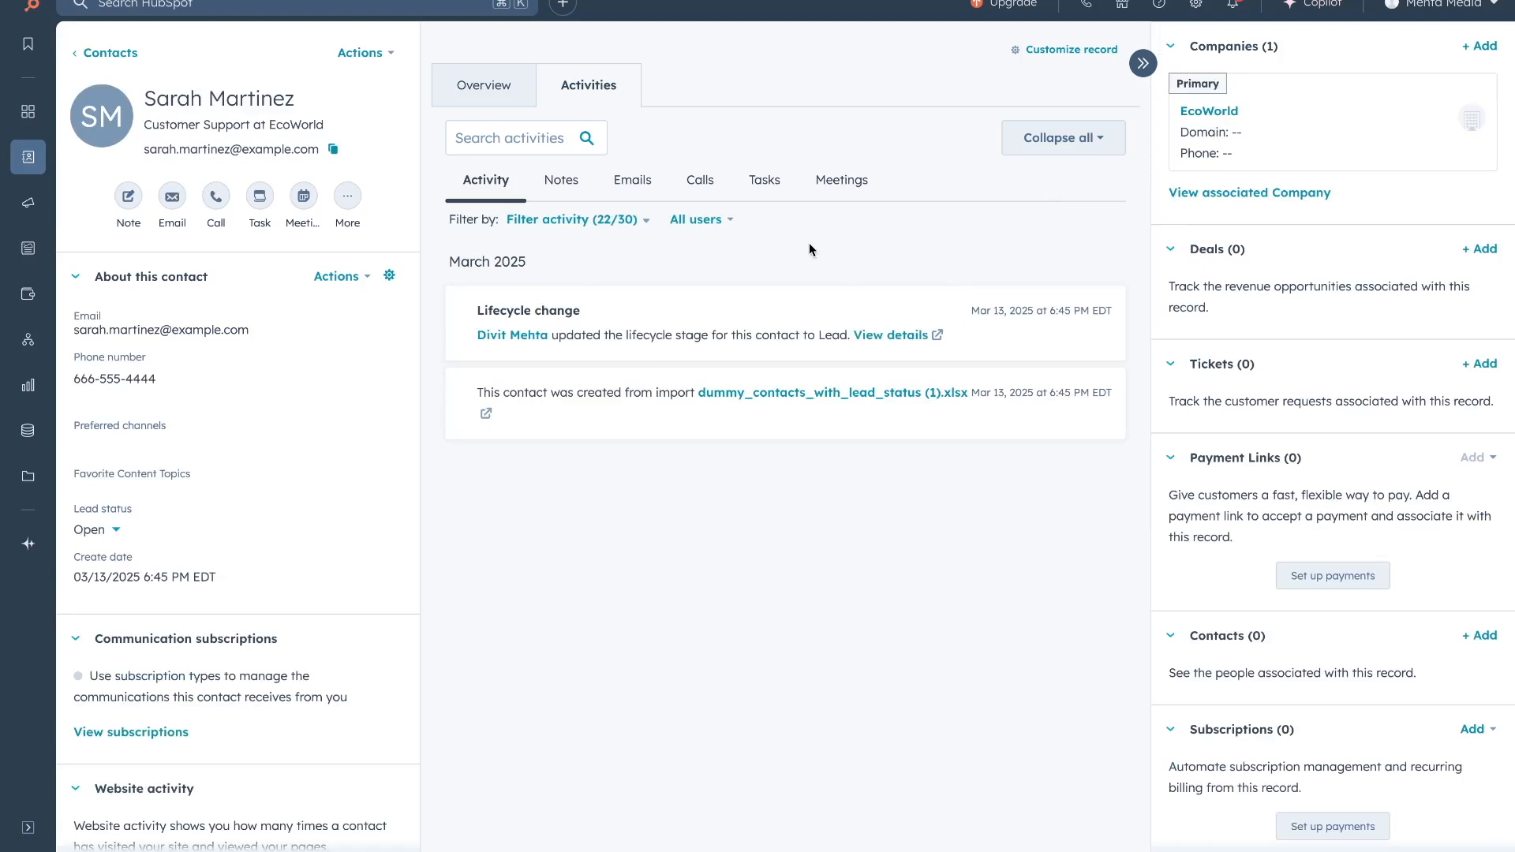
mouse_move(42, 161)
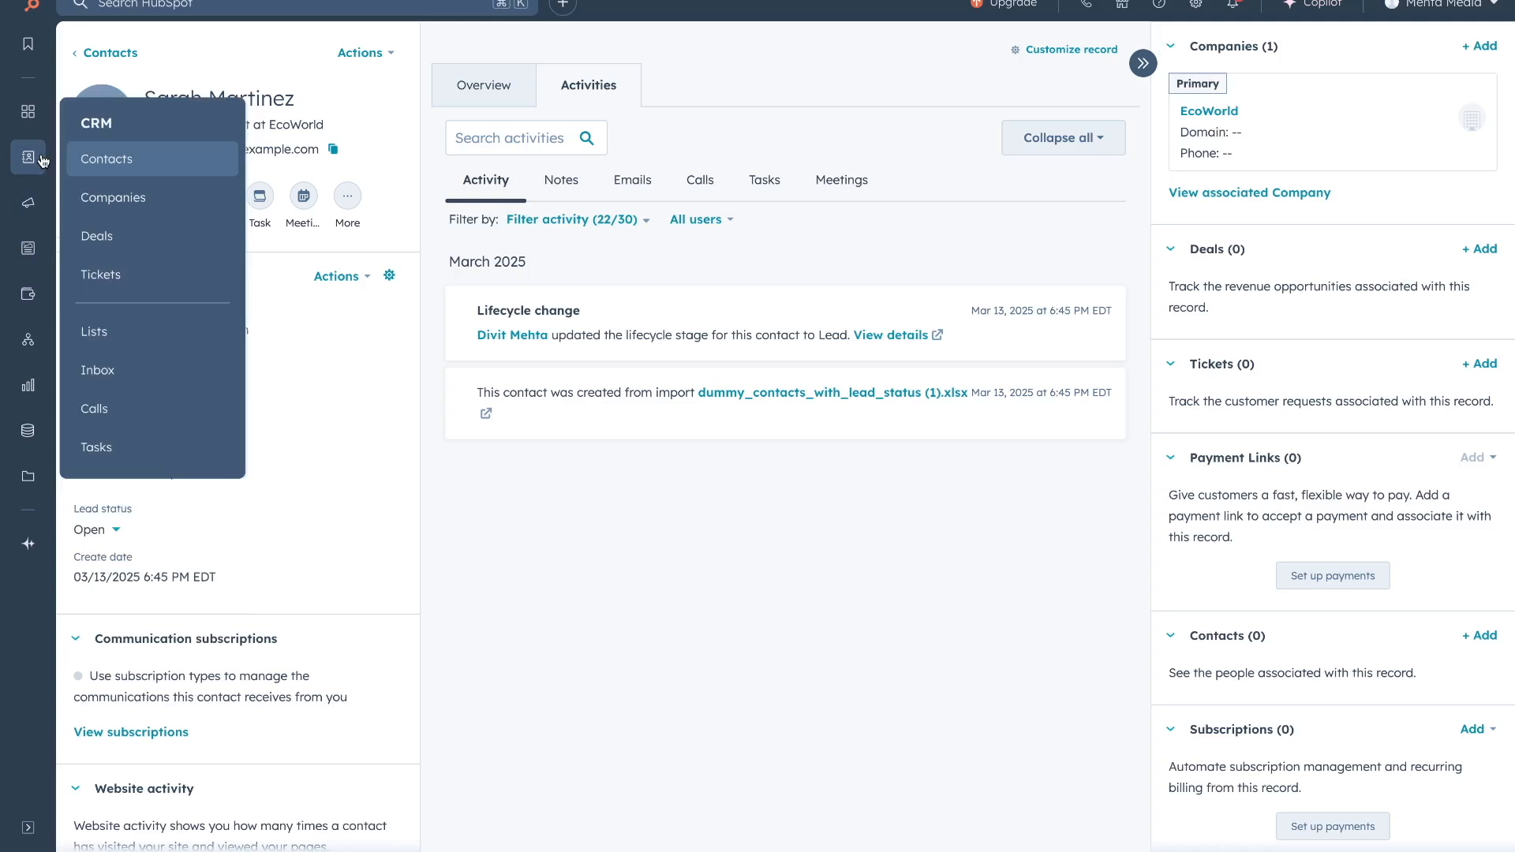
Go from the Deals list to the Edit pipelines settings for Sales Pipeline.
left_click(98, 237)
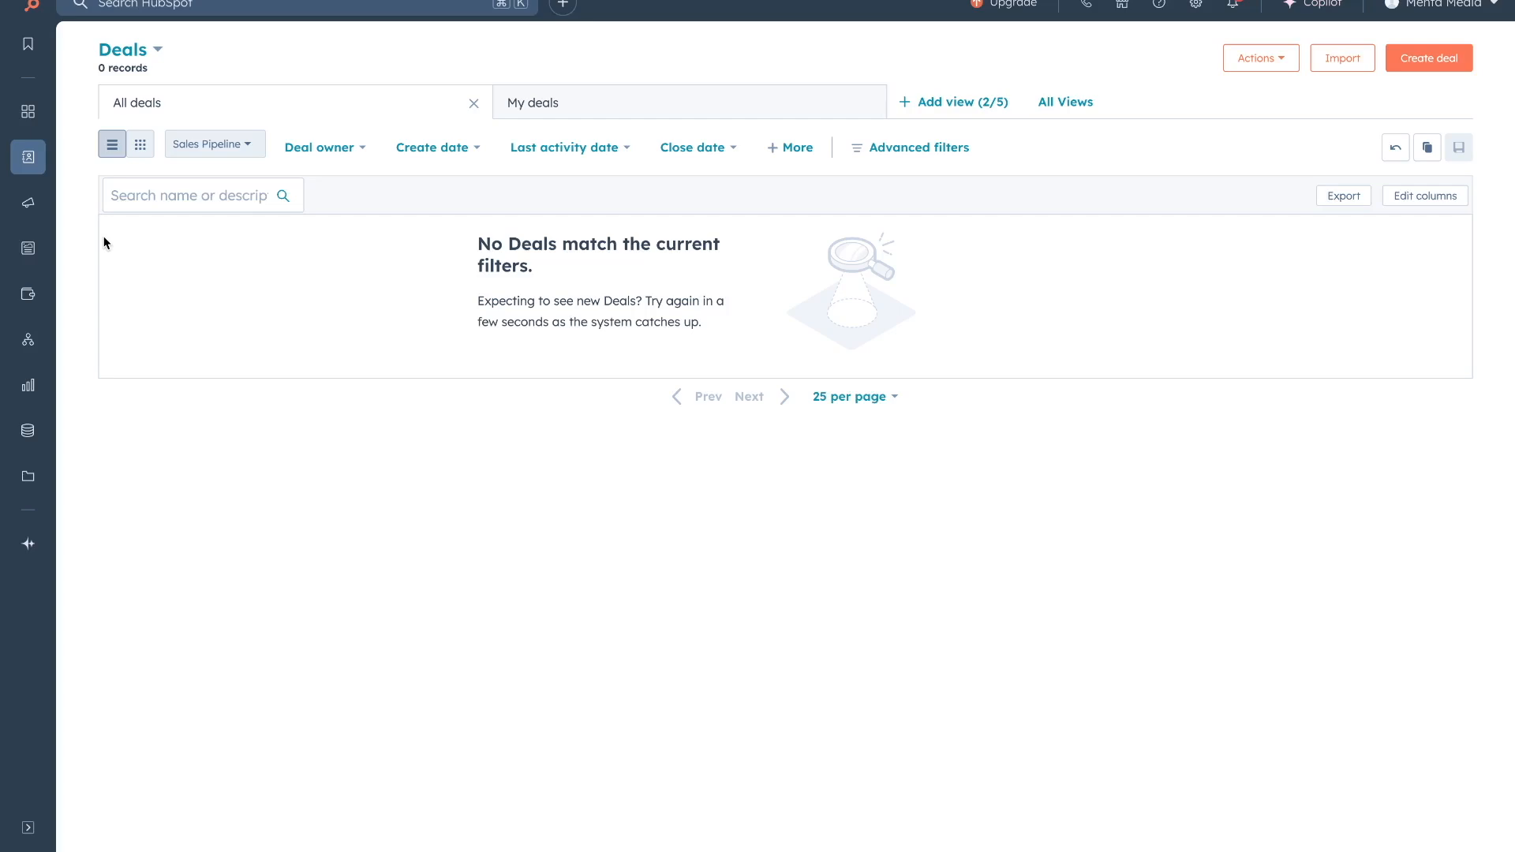
left_click(203, 147)
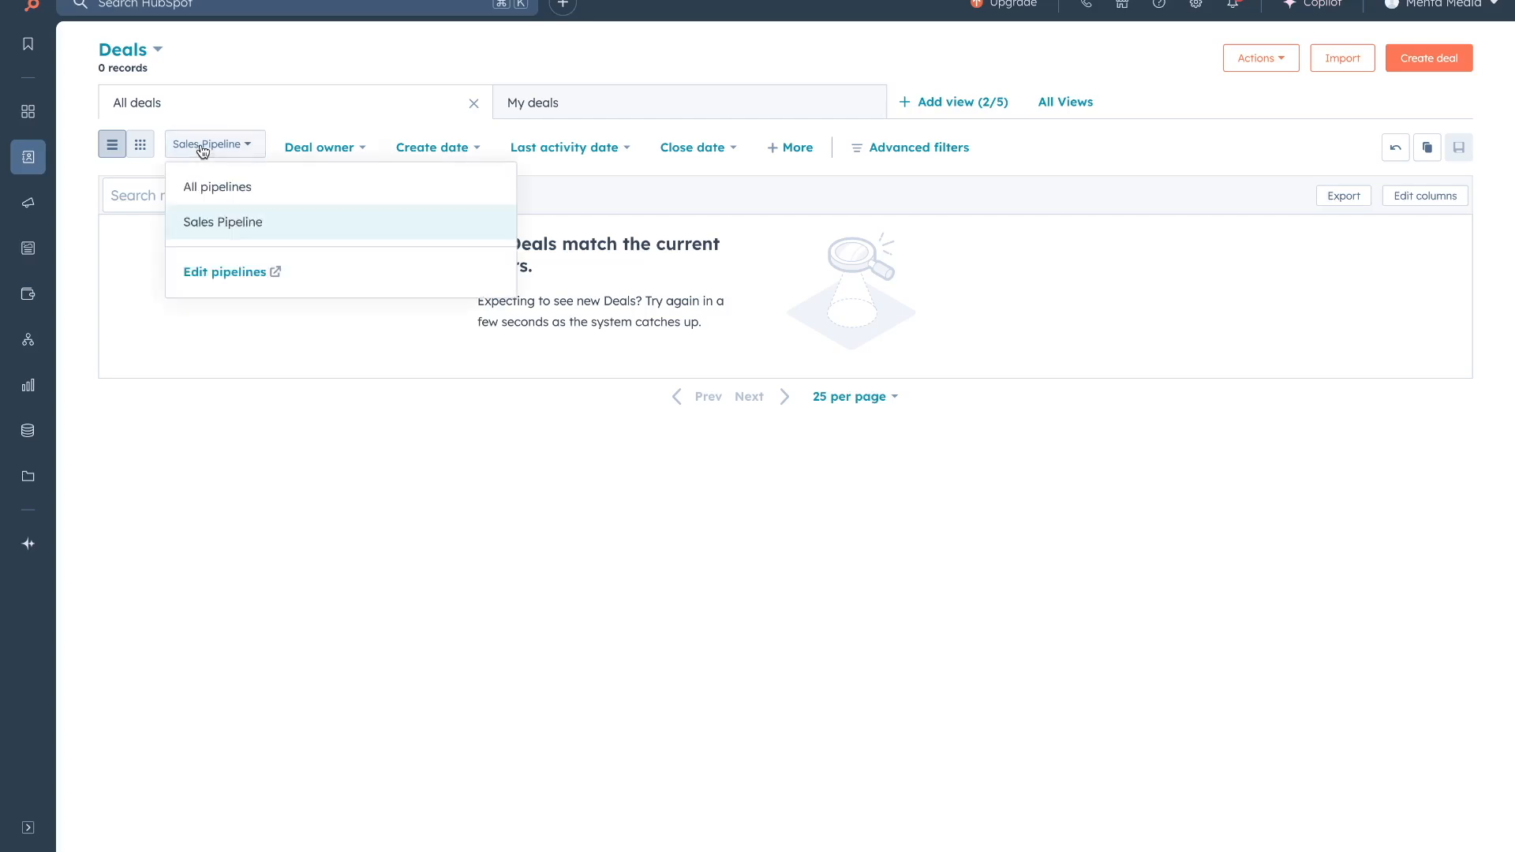
left_click(236, 272)
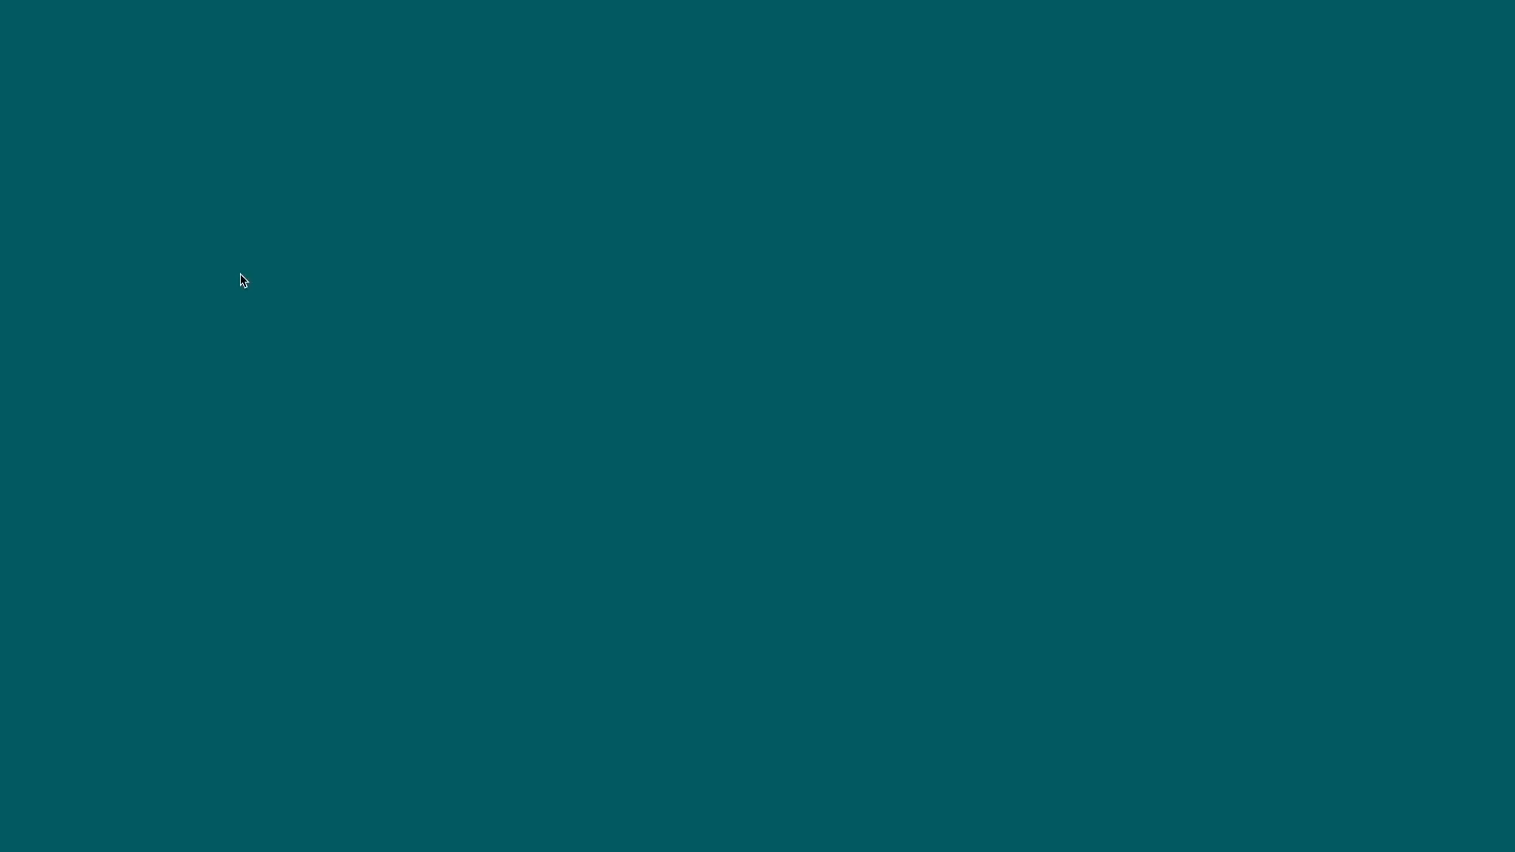
scroll(677, 471, "down", 3)
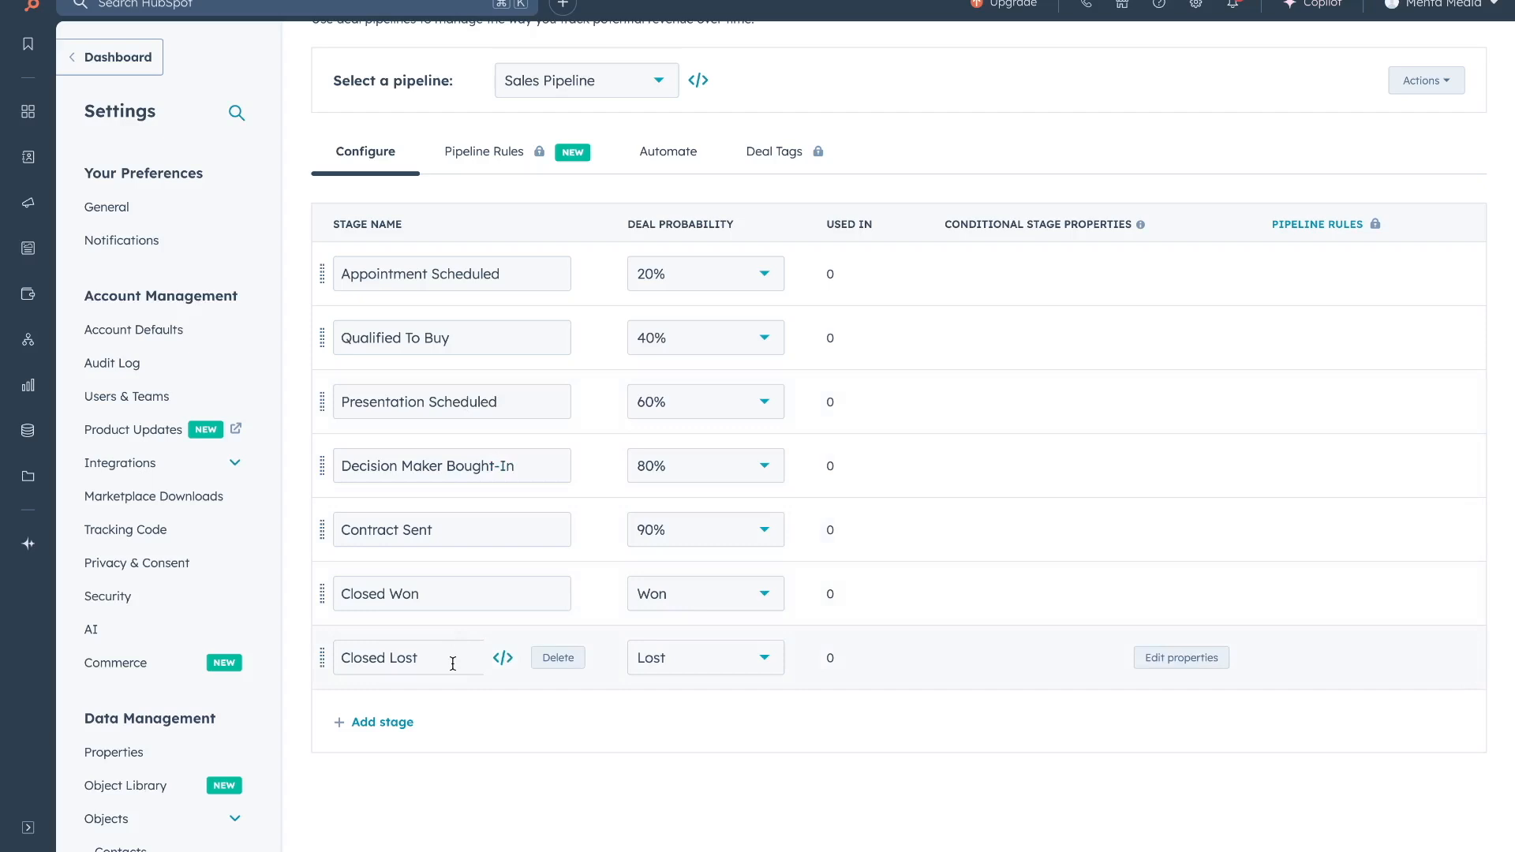
Add an empty deal stage, delete it again, and save the pipeline.
left_click(380, 722)
scroll(648, 722, "down", 1)
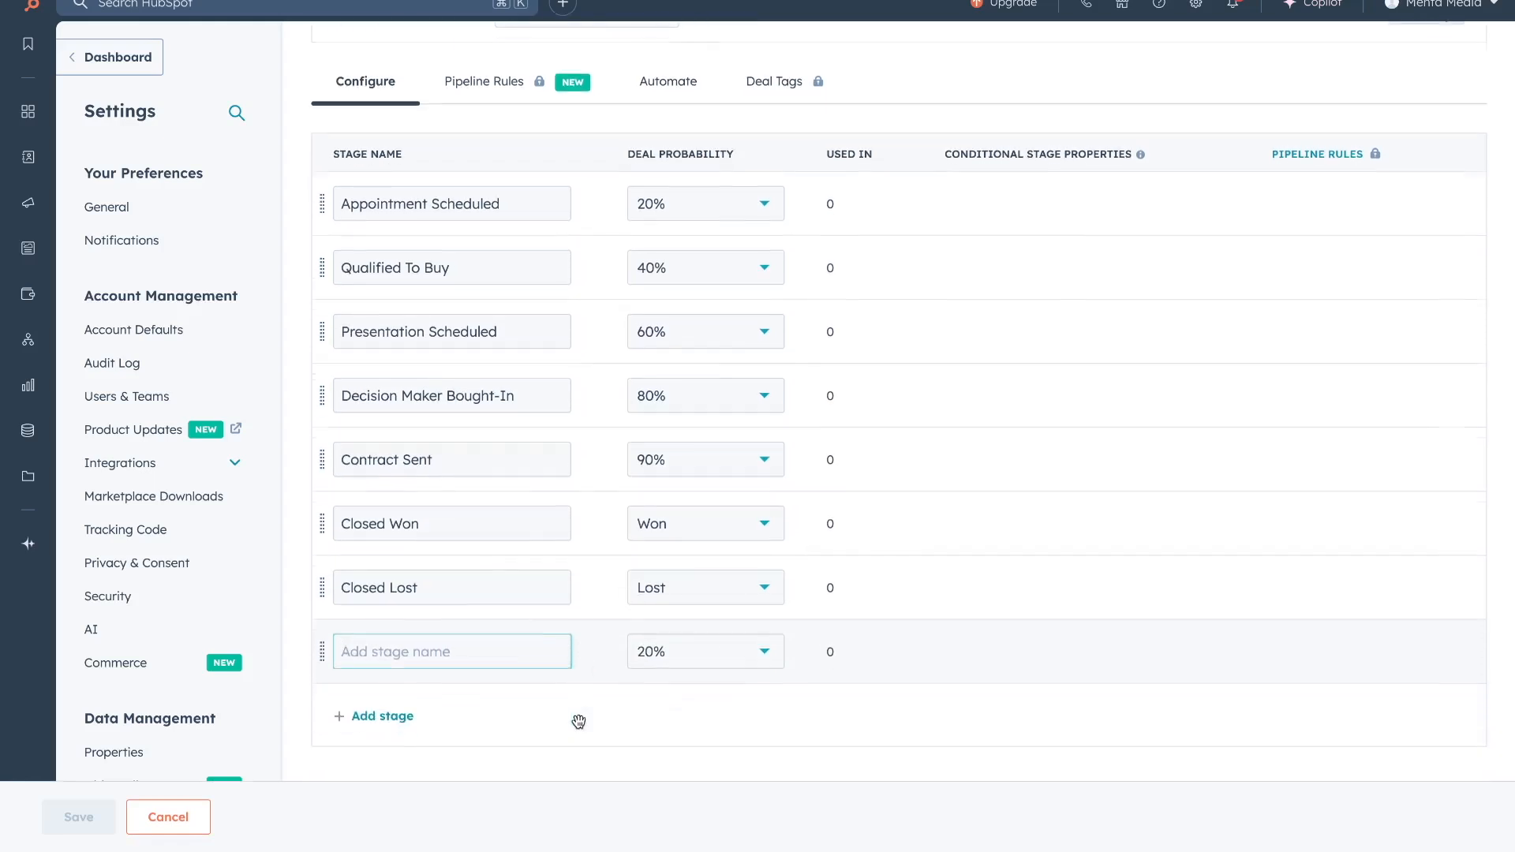
left_click(959, 657)
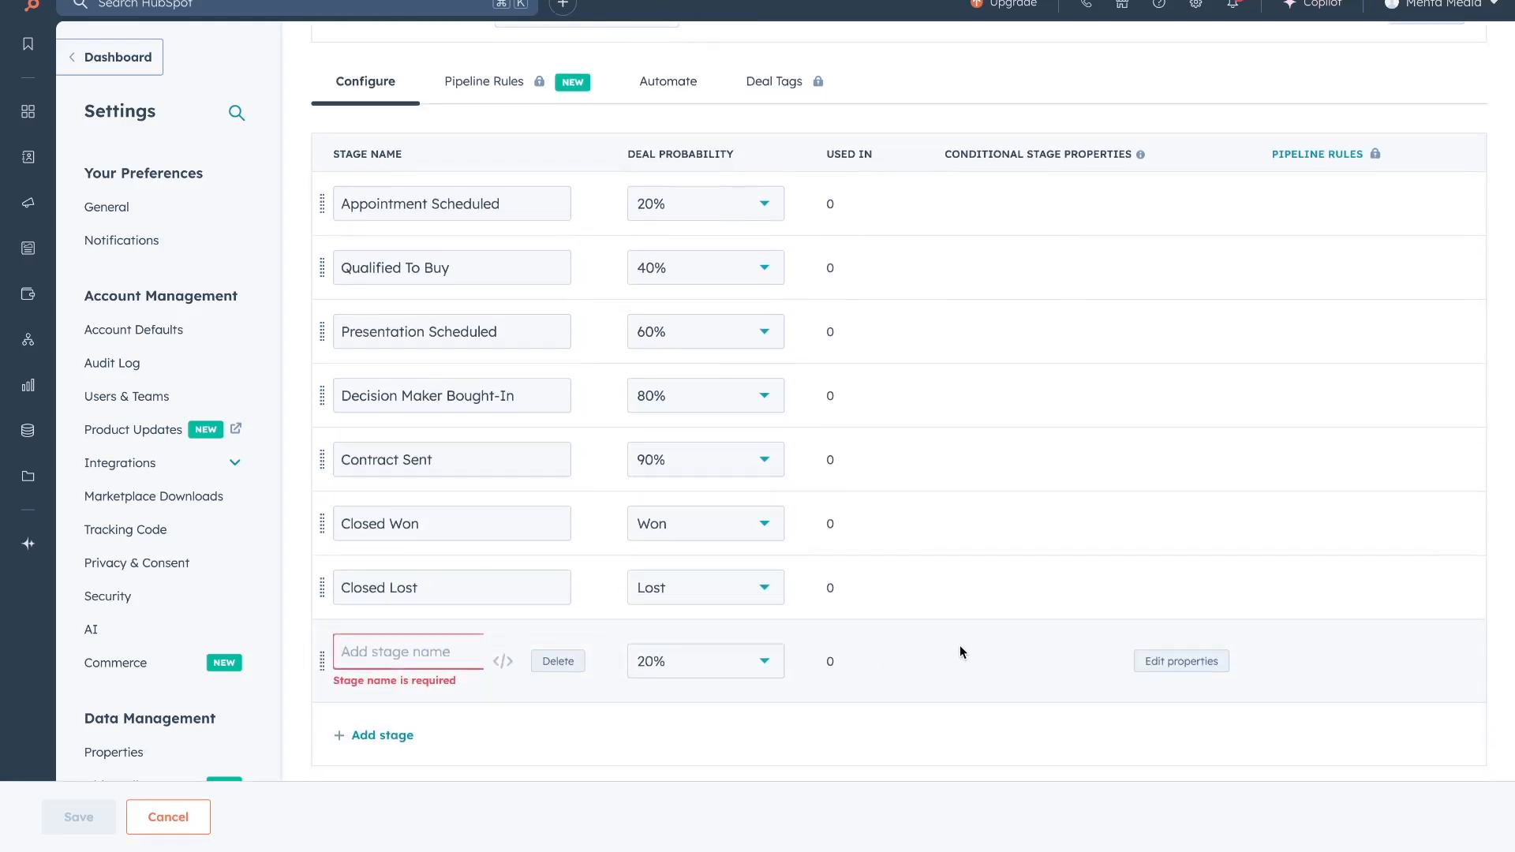
left_click(561, 667)
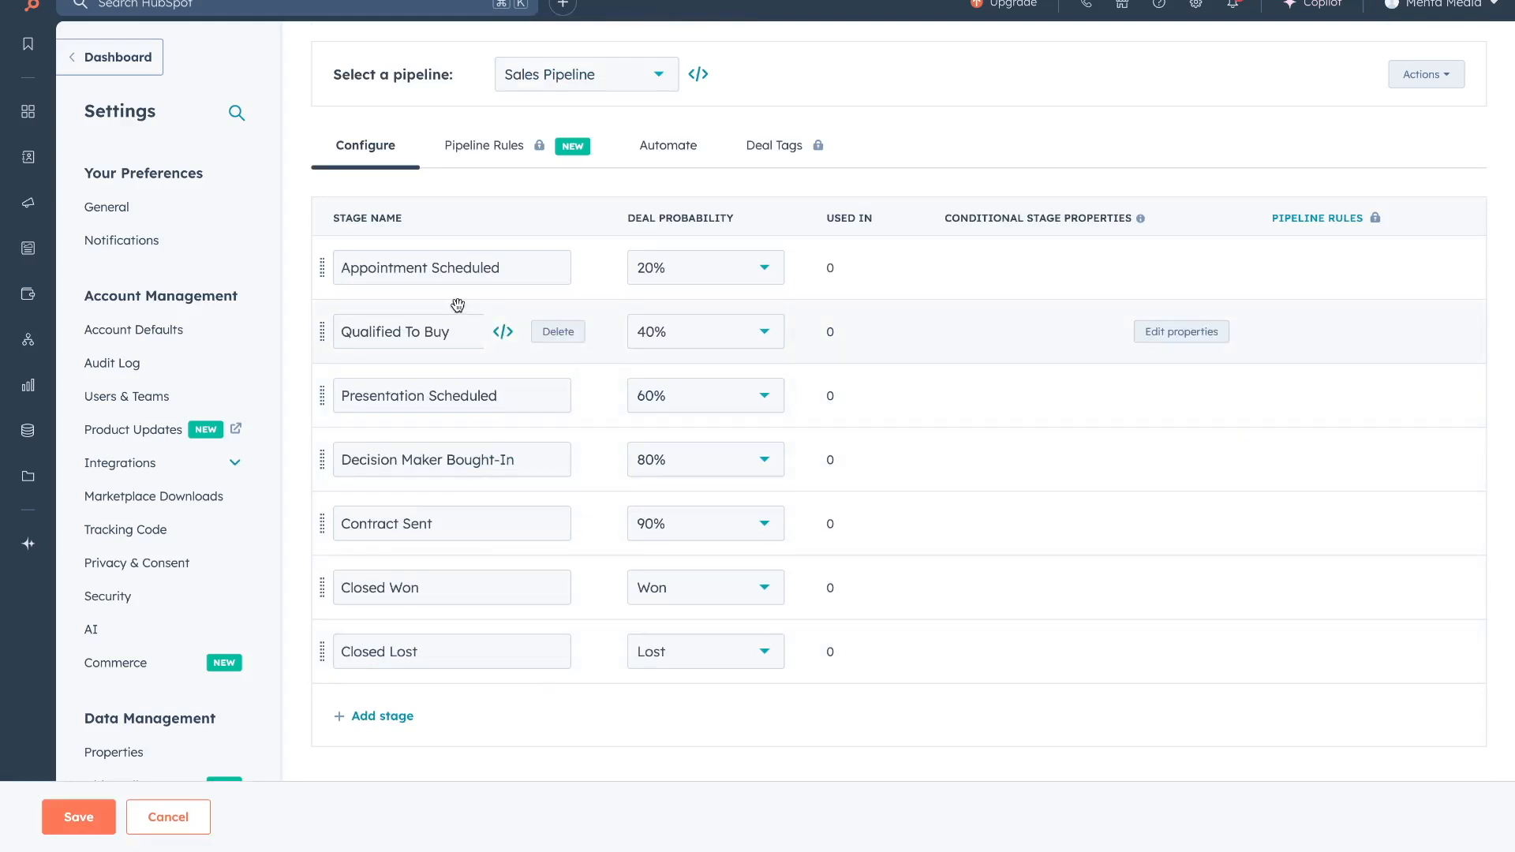
left_click(78, 817)
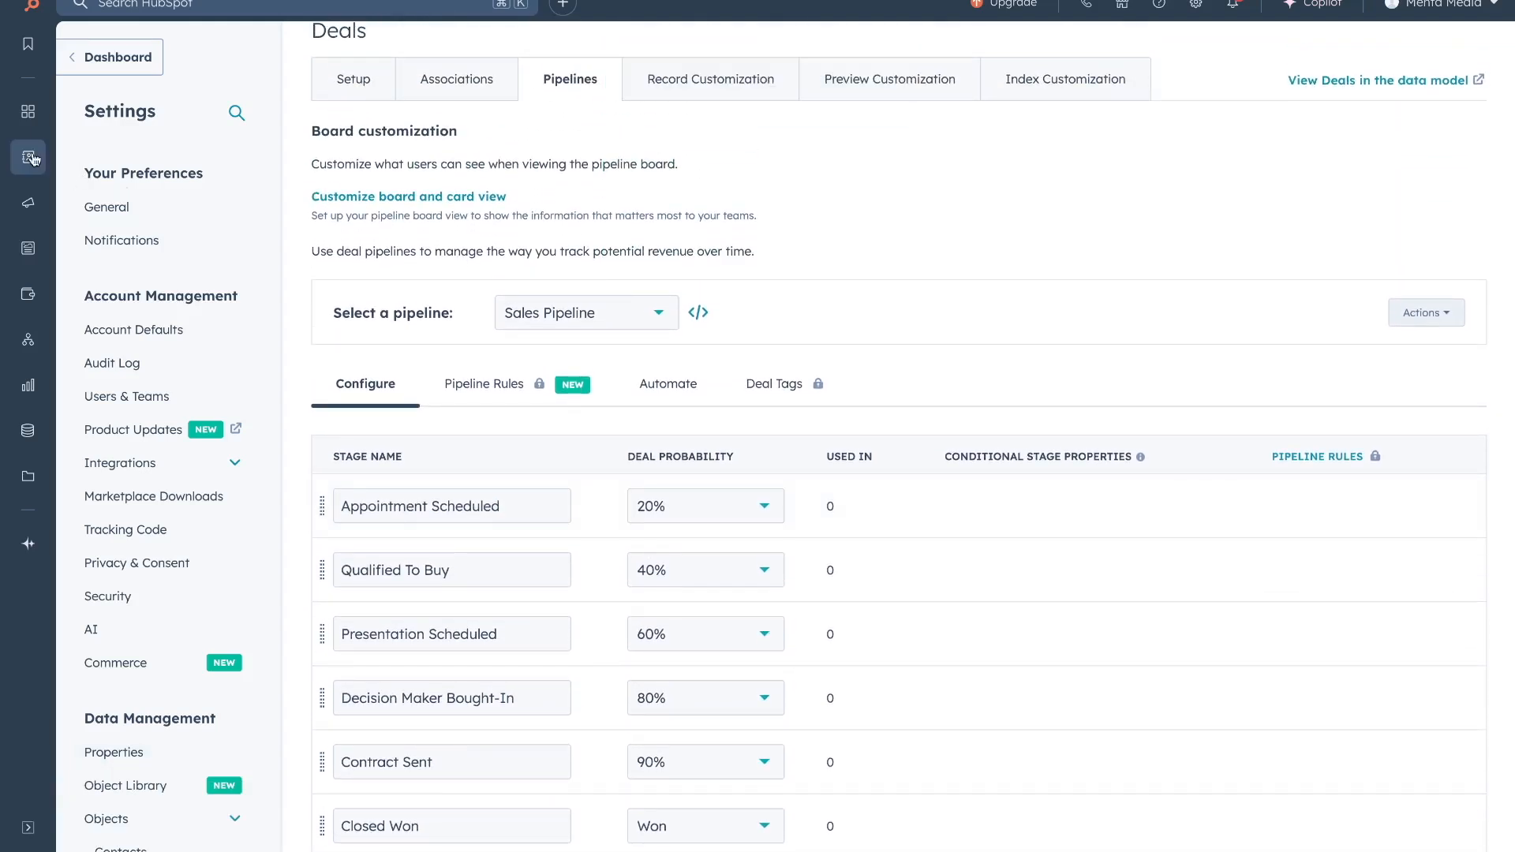
Open the first contact's record, SmartHome Ltd, and start adding a deal.
mouse_move(32, 158)
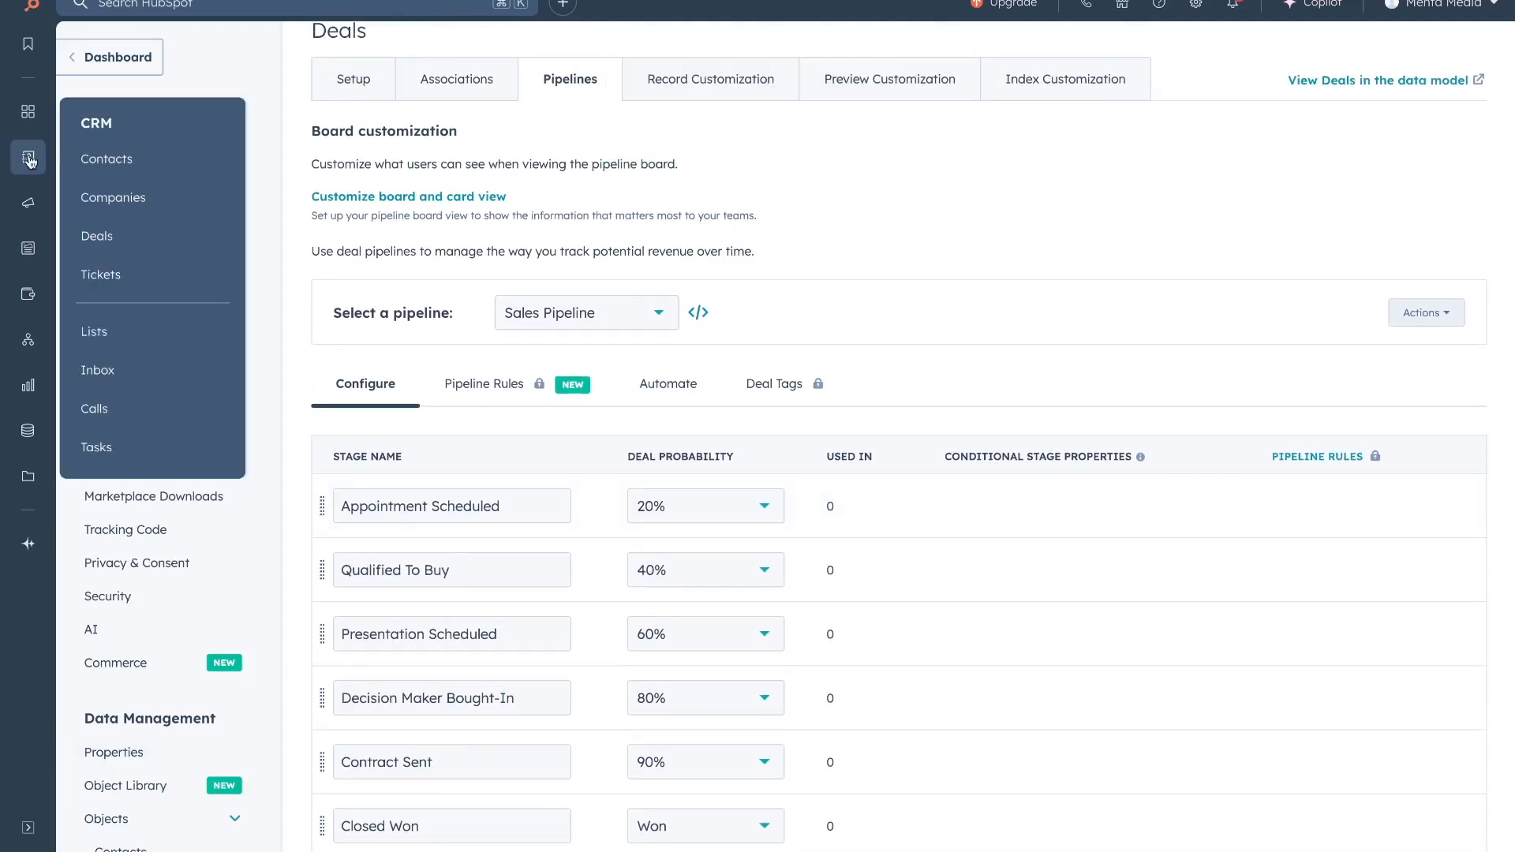
left_click(104, 163)
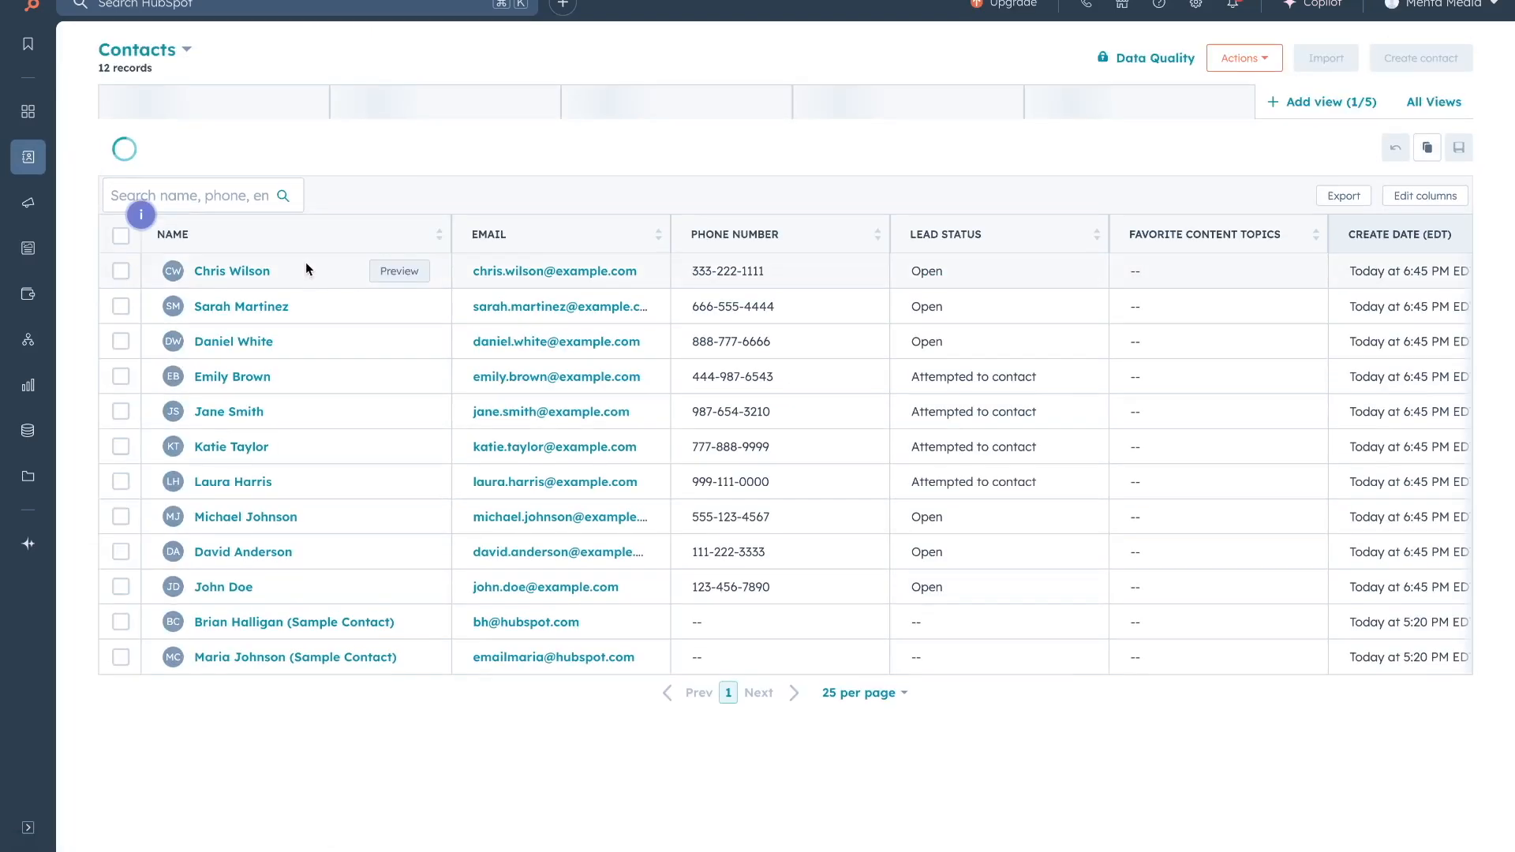
left_click(216, 272)
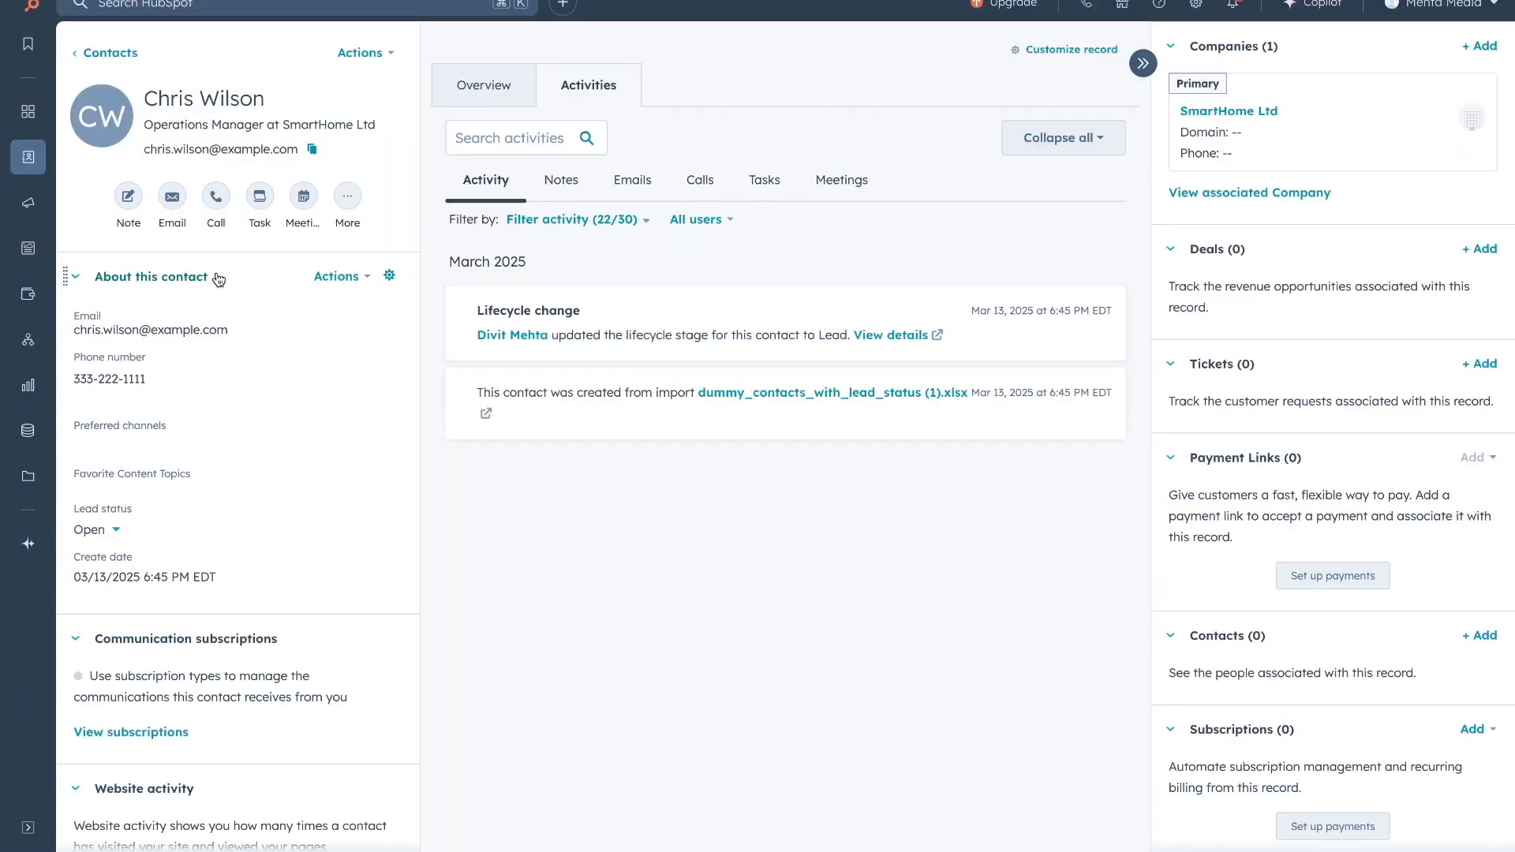
left_click(1483, 250)
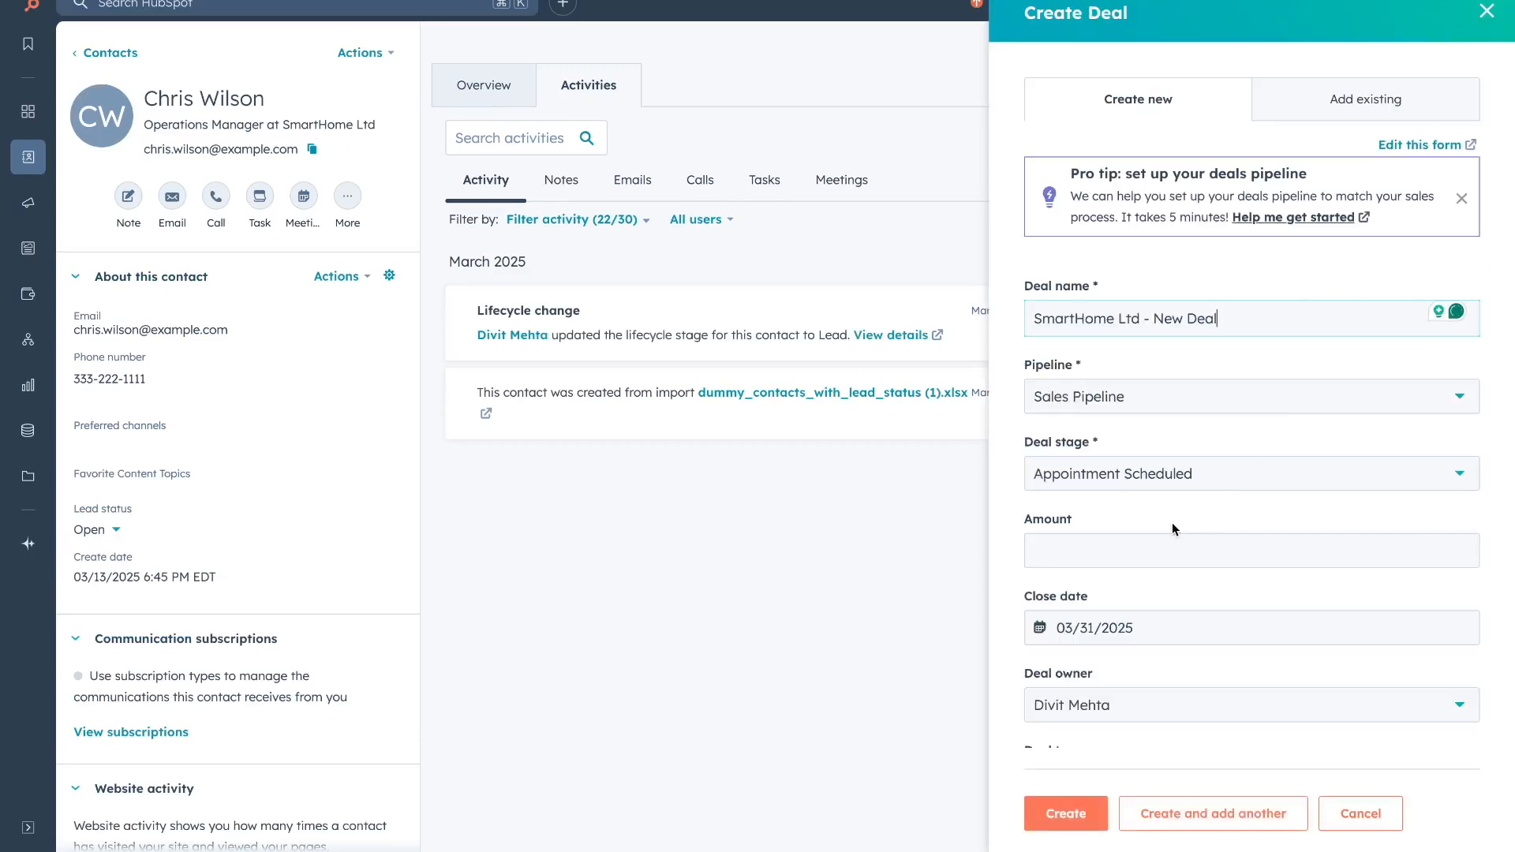
Set the deal stage to Qualified To Buy, amount 50000, close date 03/31/2025.
left_click(1164, 489)
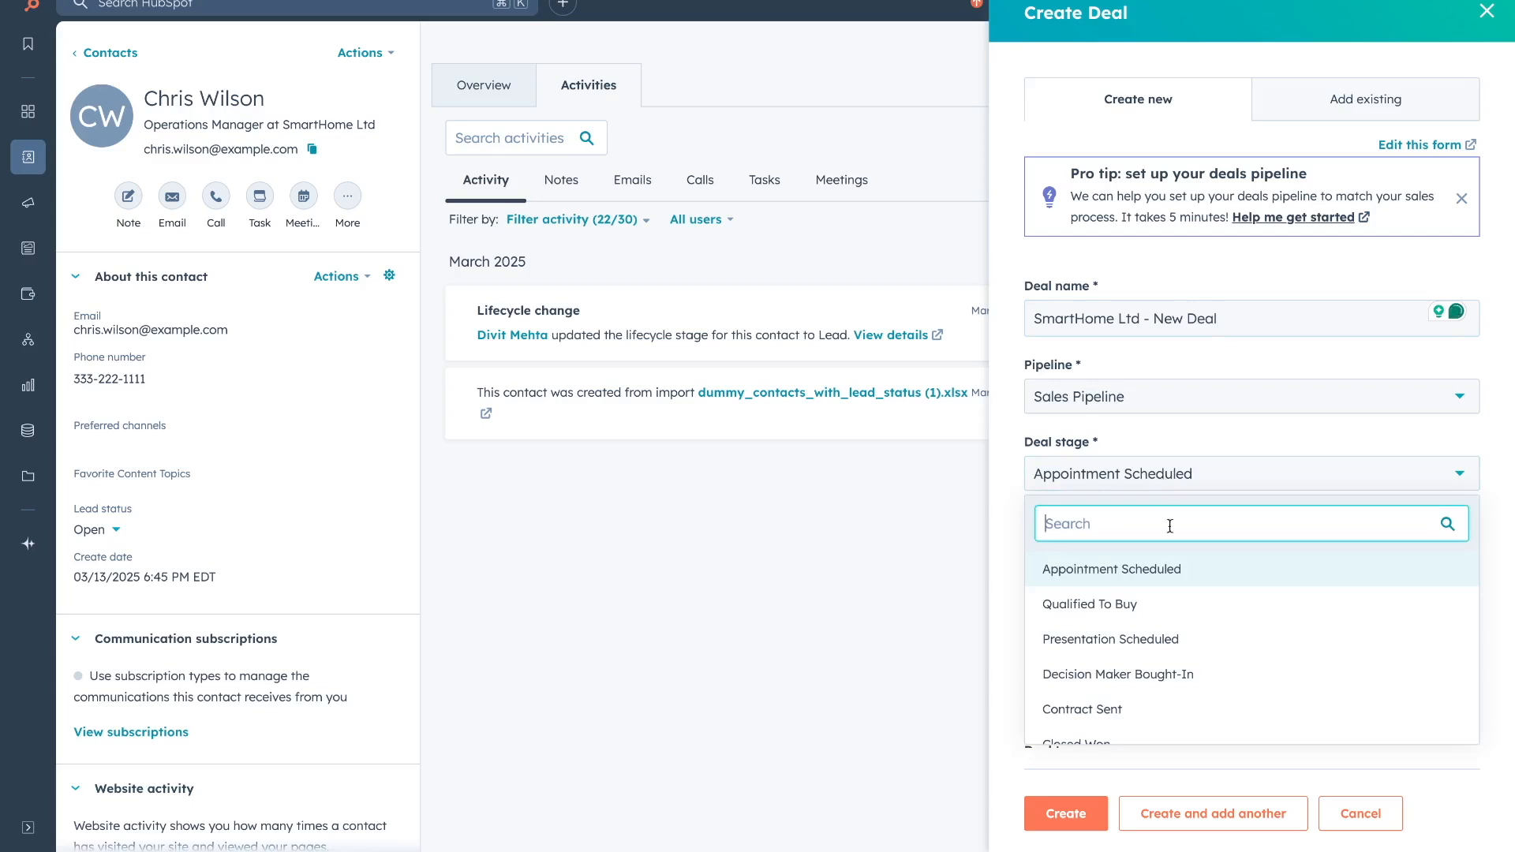
left_click(1192, 604)
left_click(1115, 552)
type("500000")
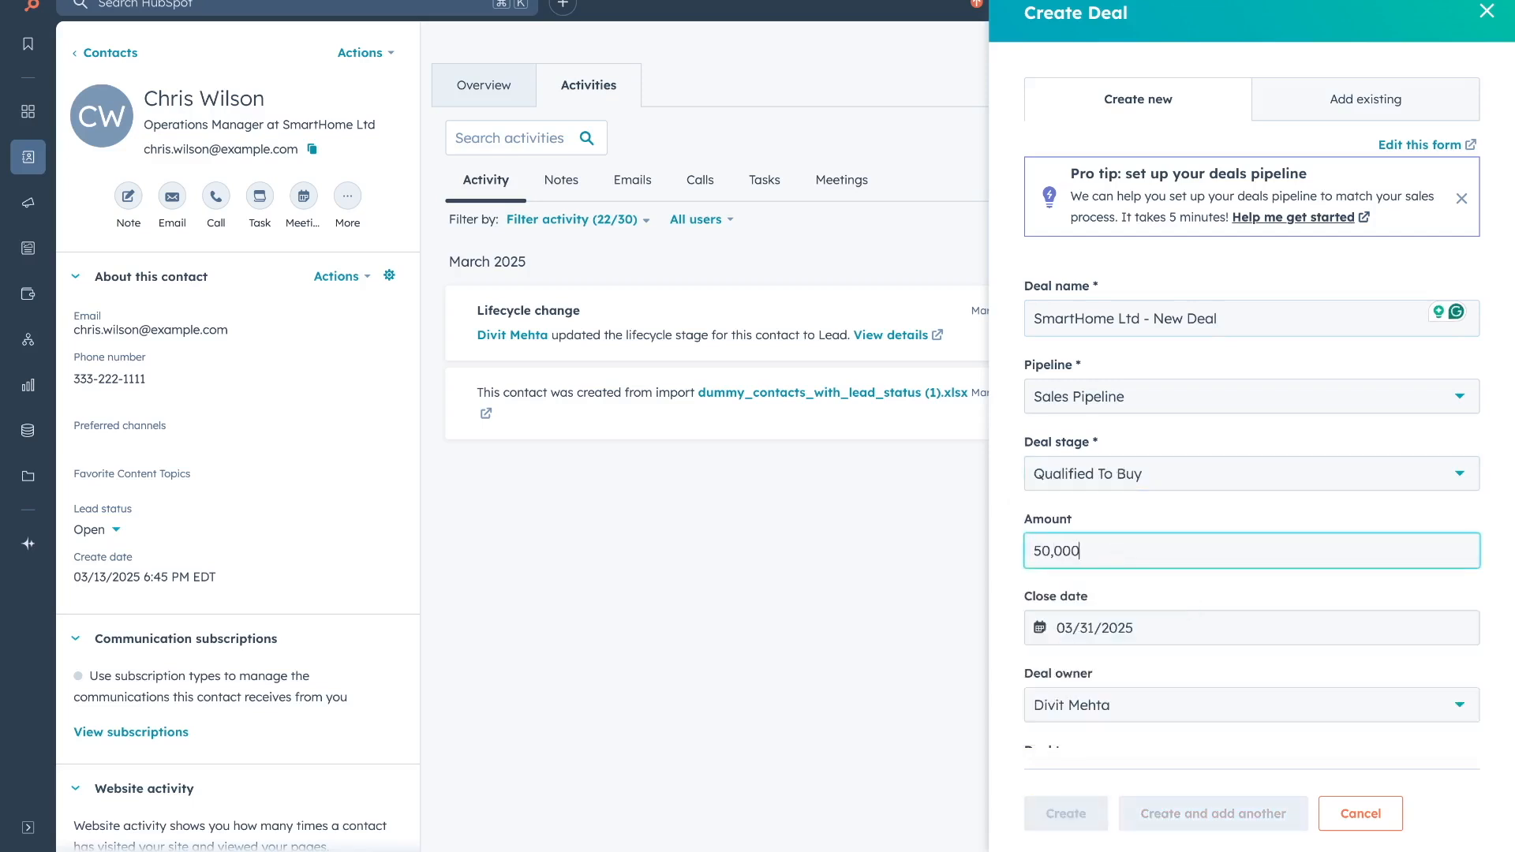
left_click(1172, 625)
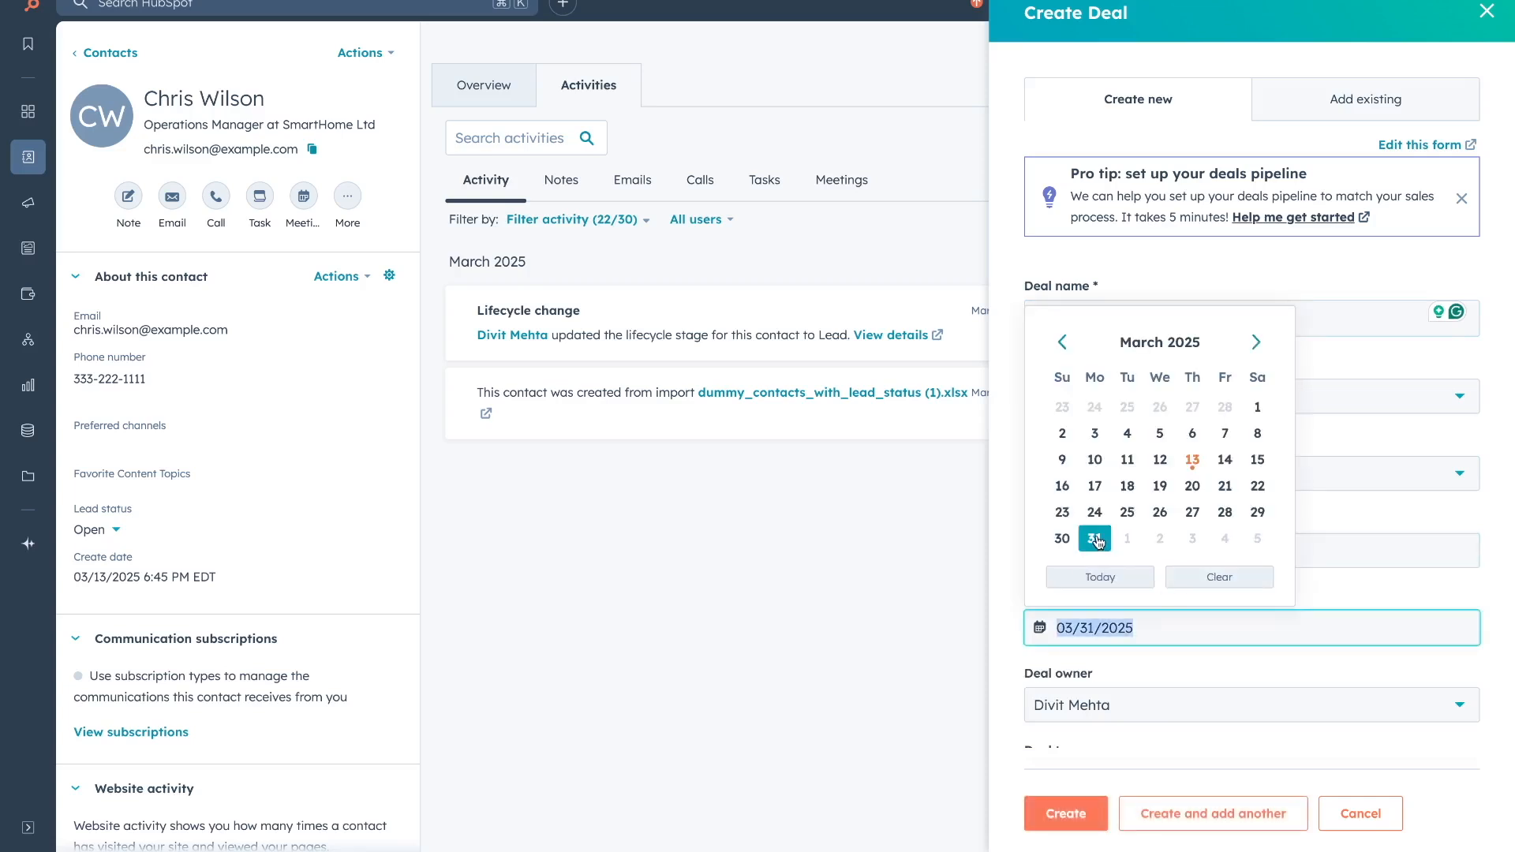
left_click(1095, 539)
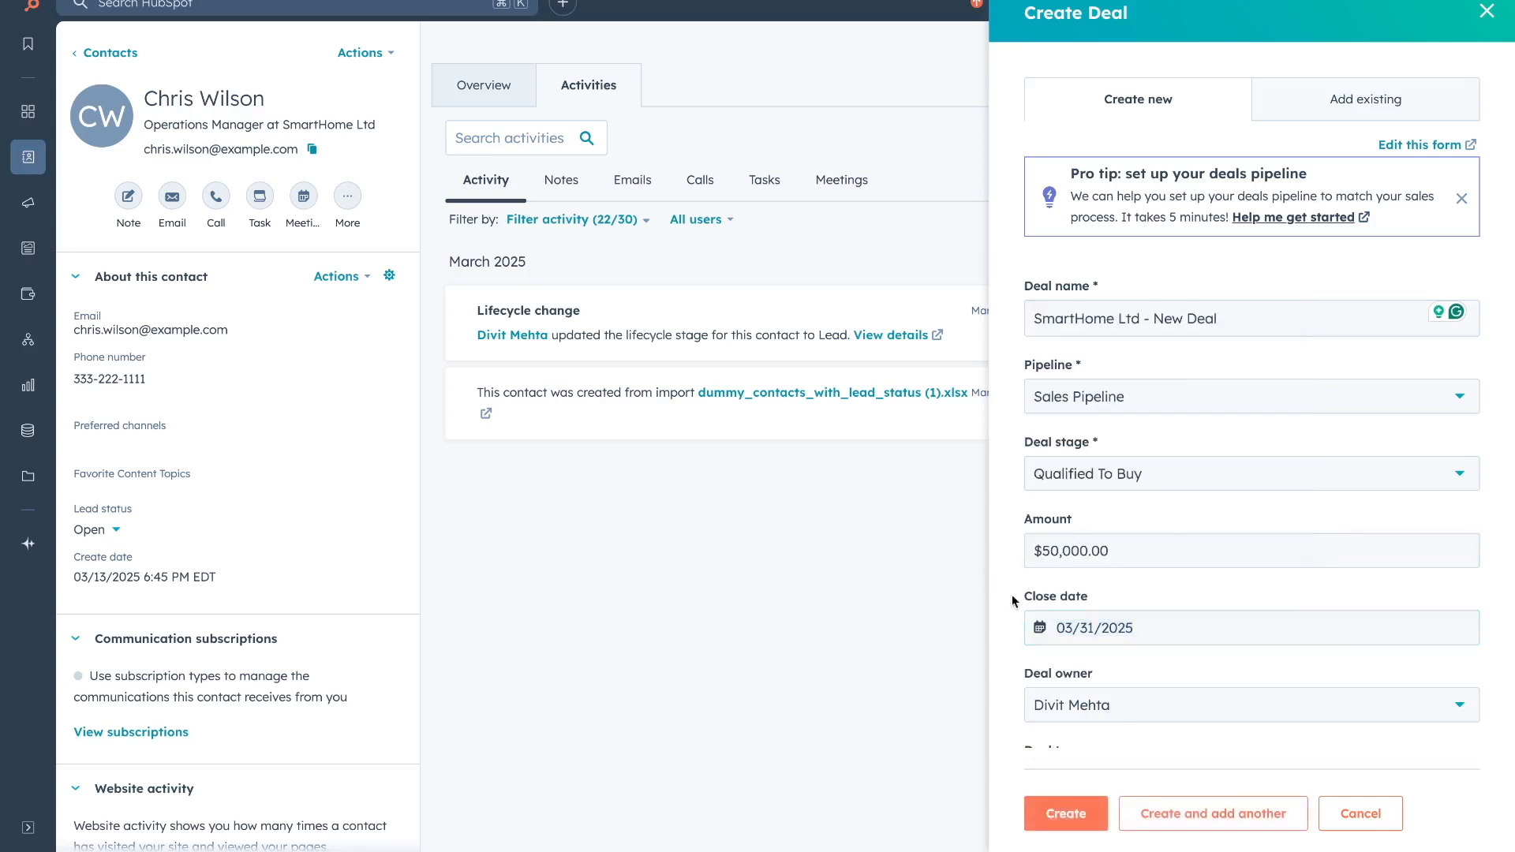
Set deal type New Business and priority High, then create the deal.
scroll(1013, 625, "down", 1)
scroll(1013, 625, "down", 1)
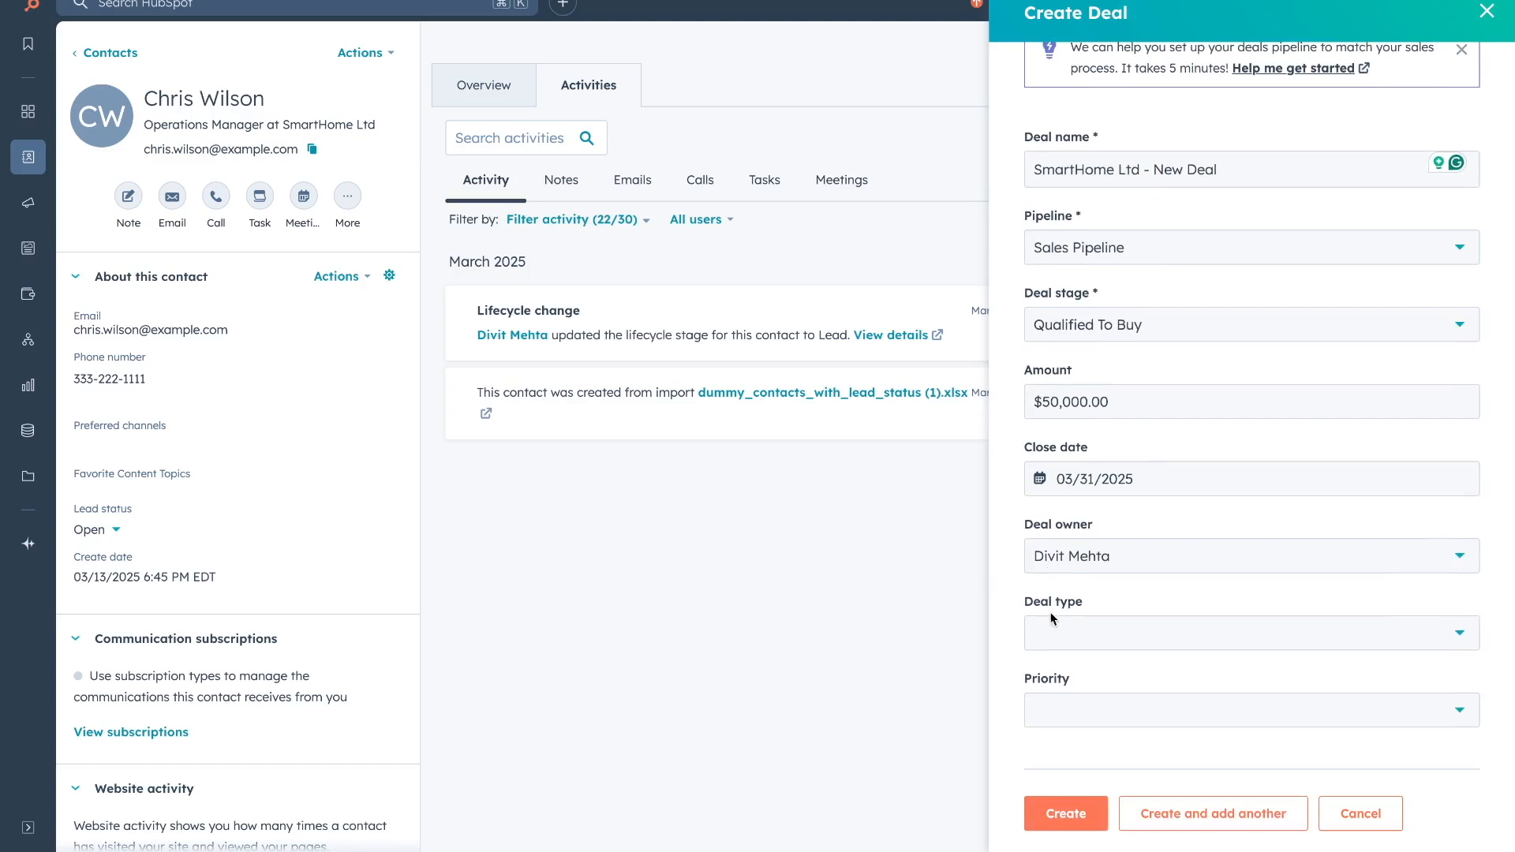
left_click(1044, 639)
scroll(1045, 641, "down", 1)
left_click(1044, 631)
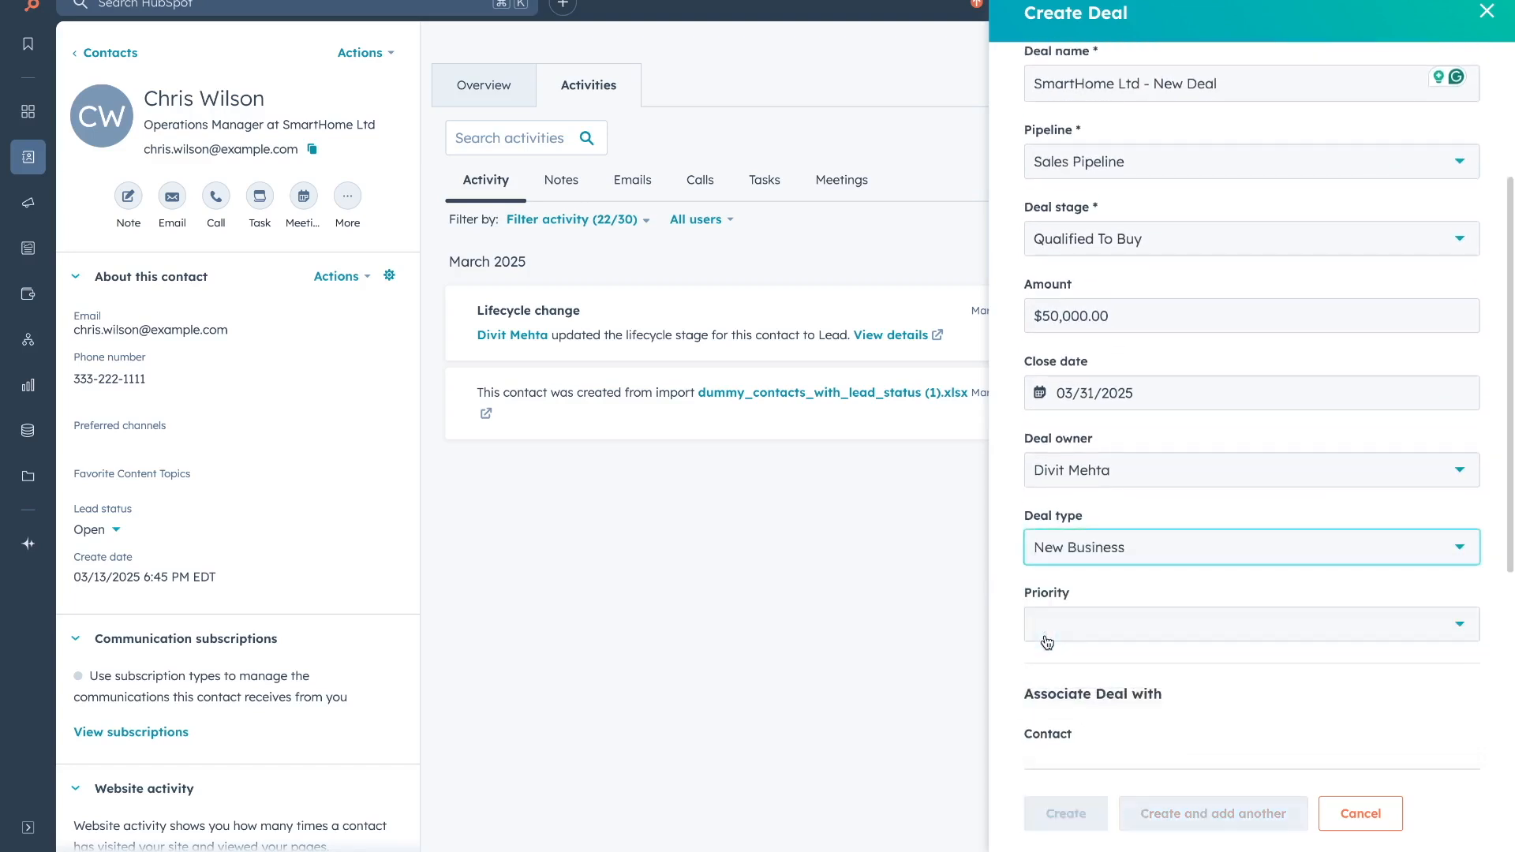
left_click(1039, 625)
left_click(1077, 775)
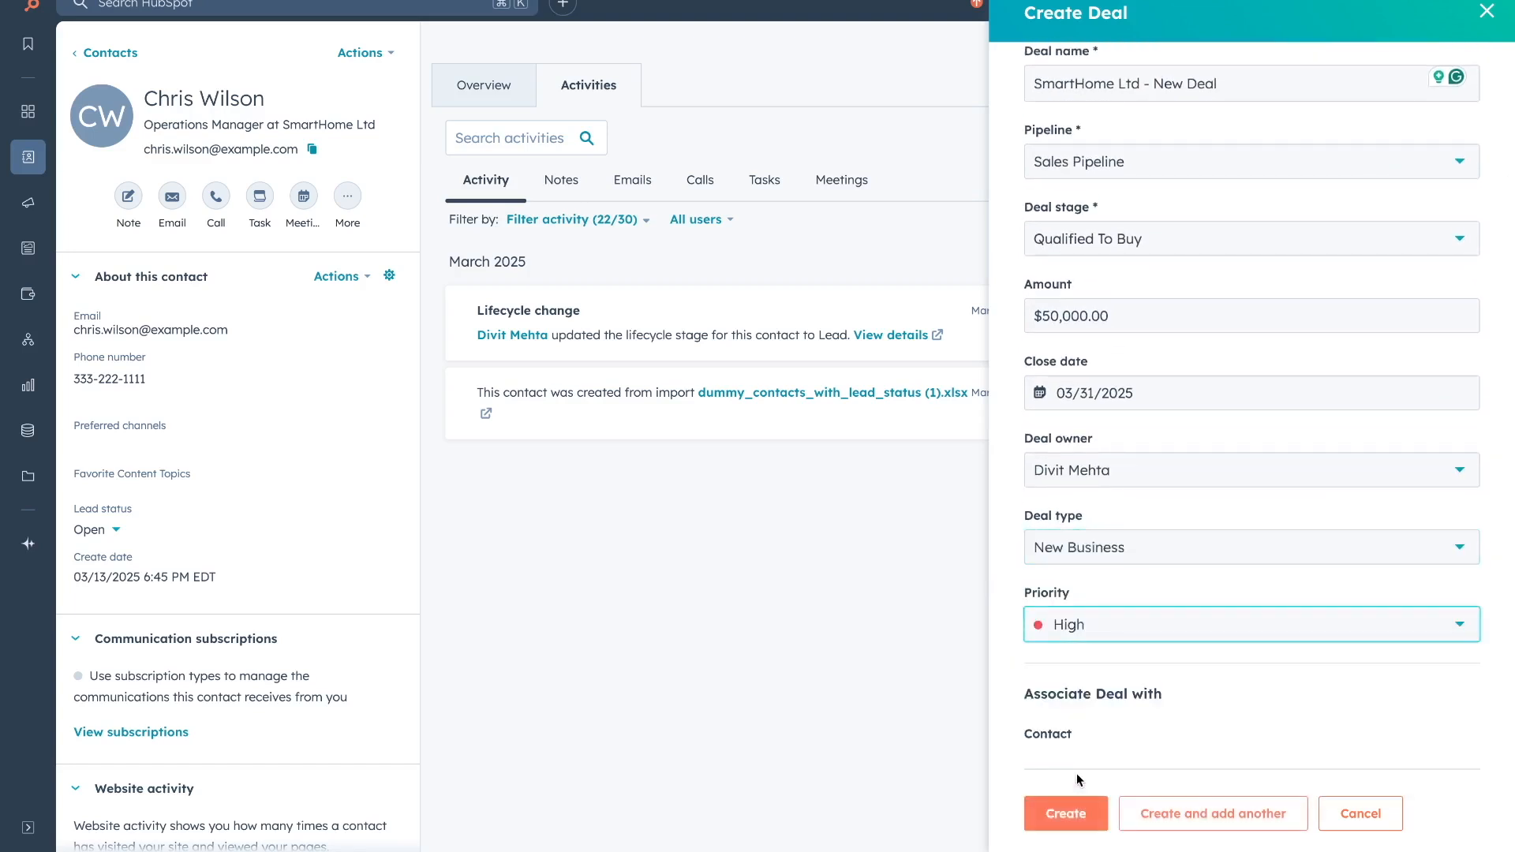
left_click(1083, 814)
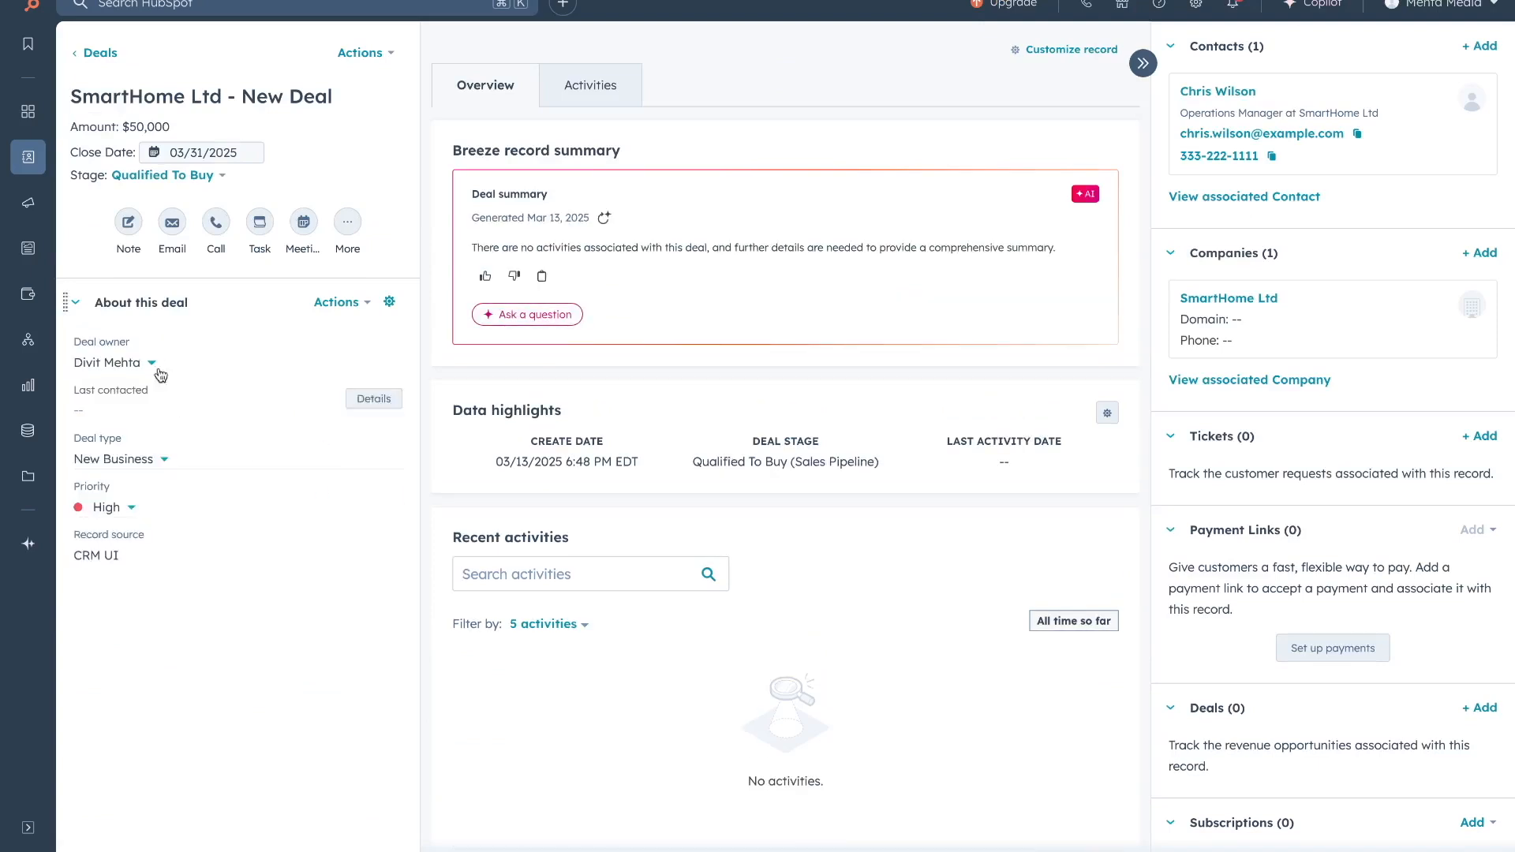
View the Deals list, then open the empty Tickets list and start a new ticket.
mouse_move(28, 163)
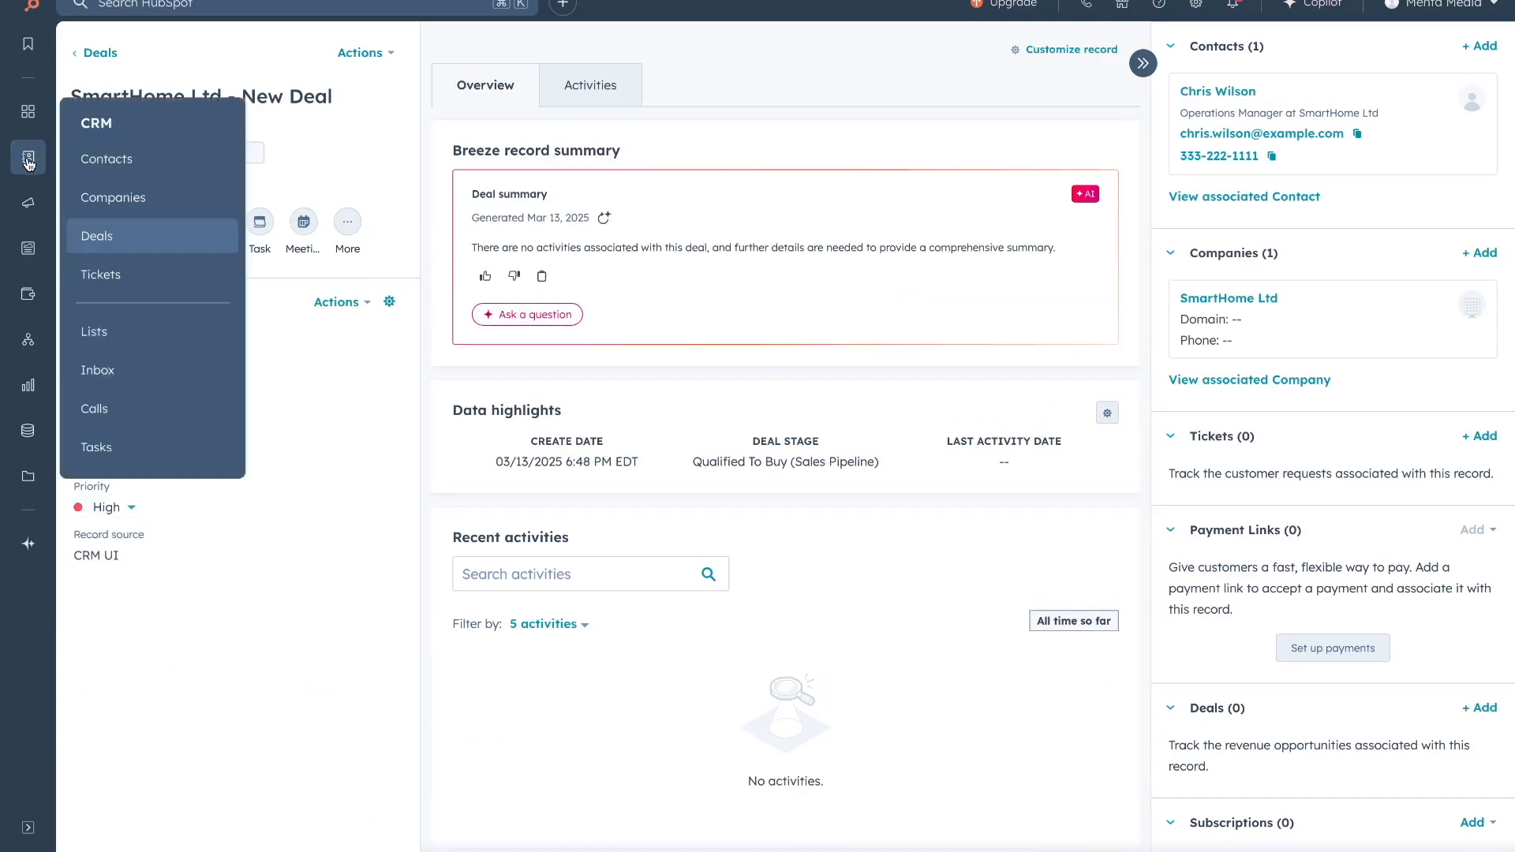
left_click(101, 235)
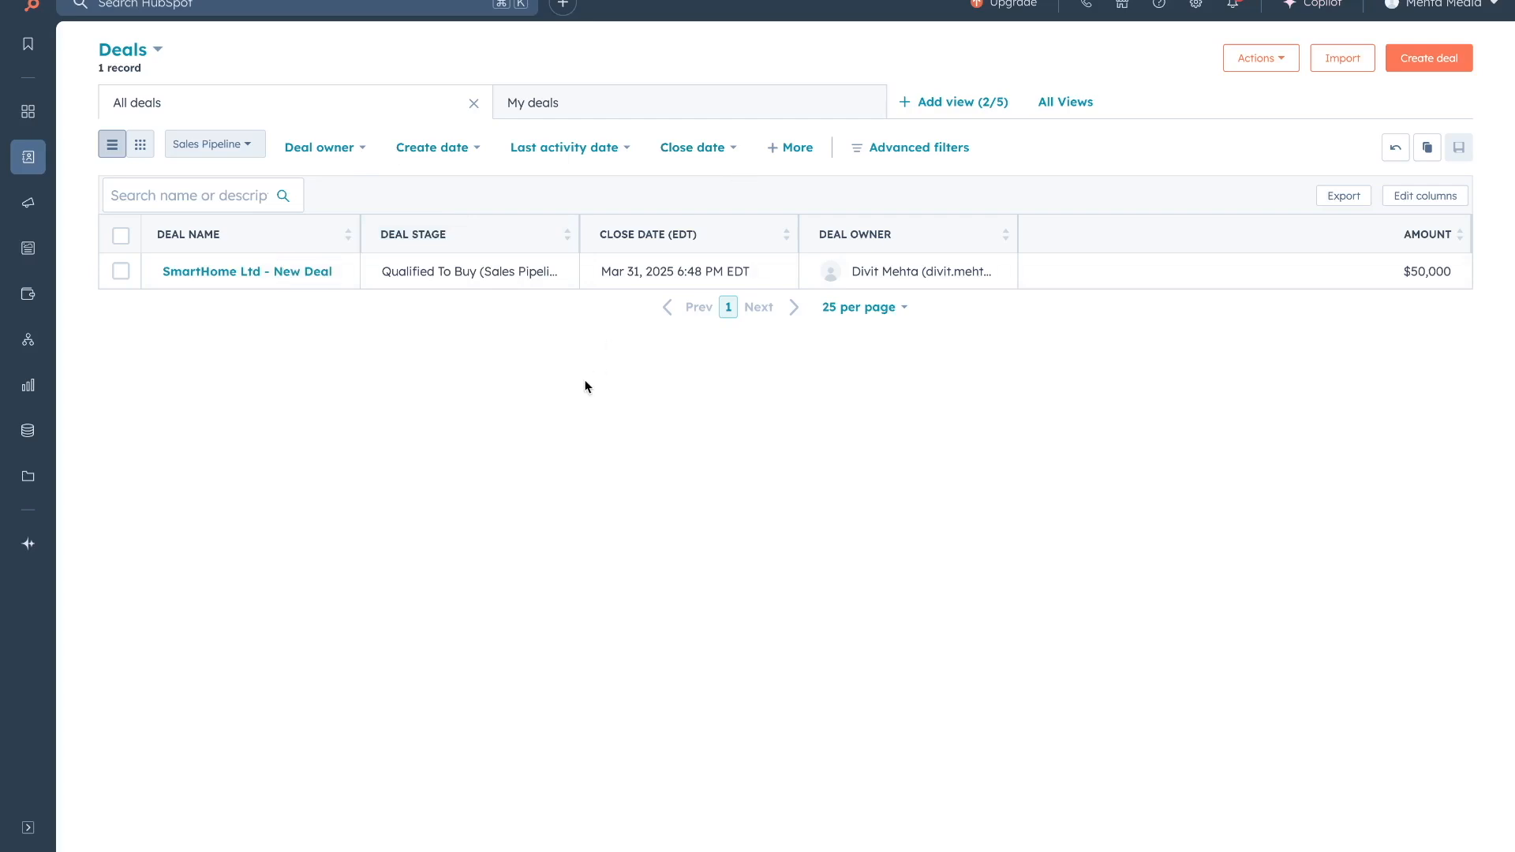
mouse_move(21, 173)
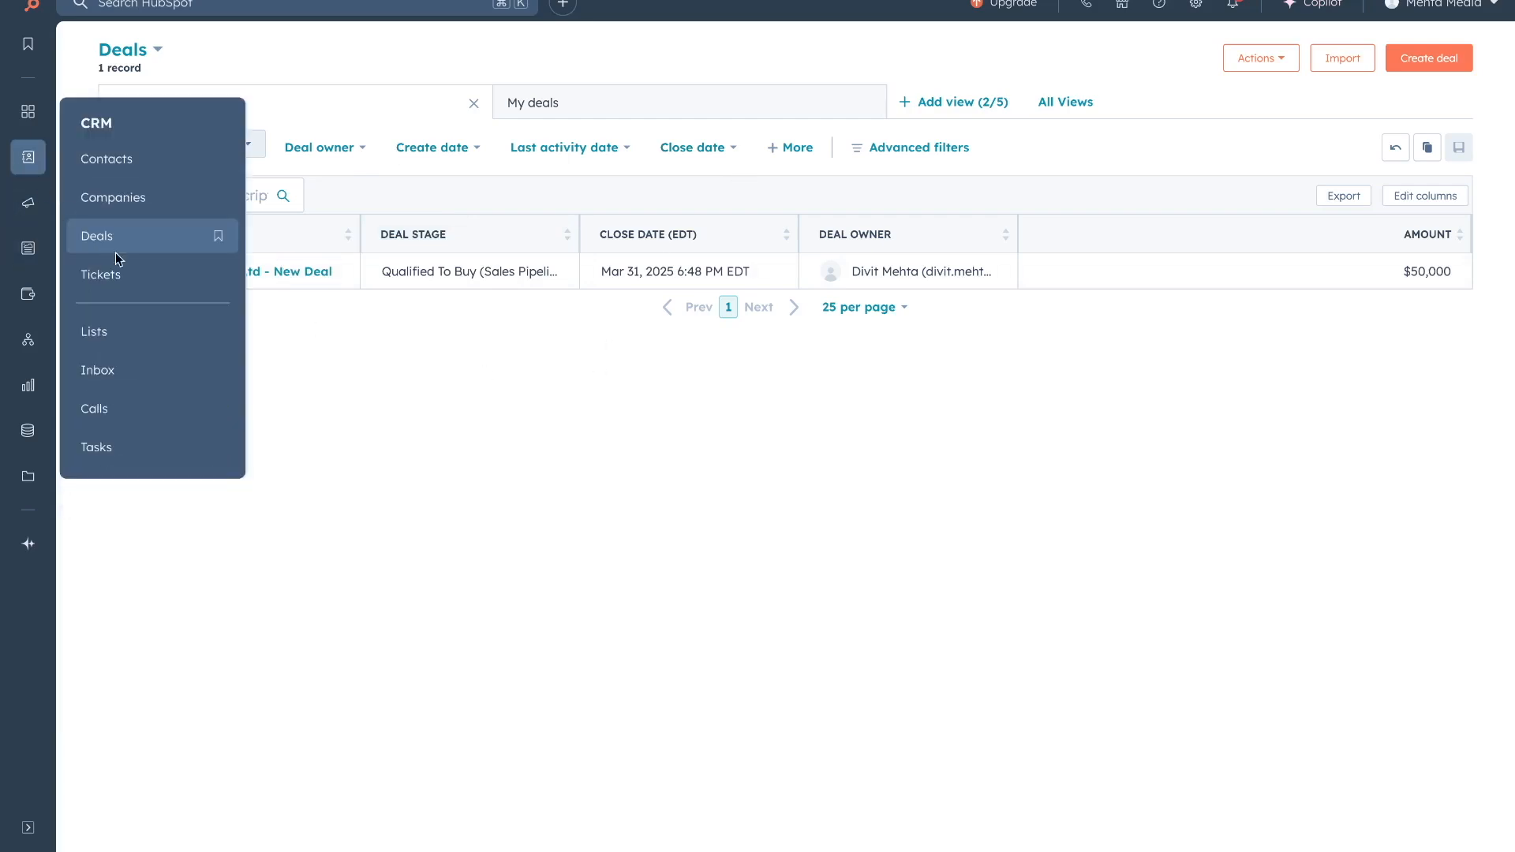
left_click(108, 275)
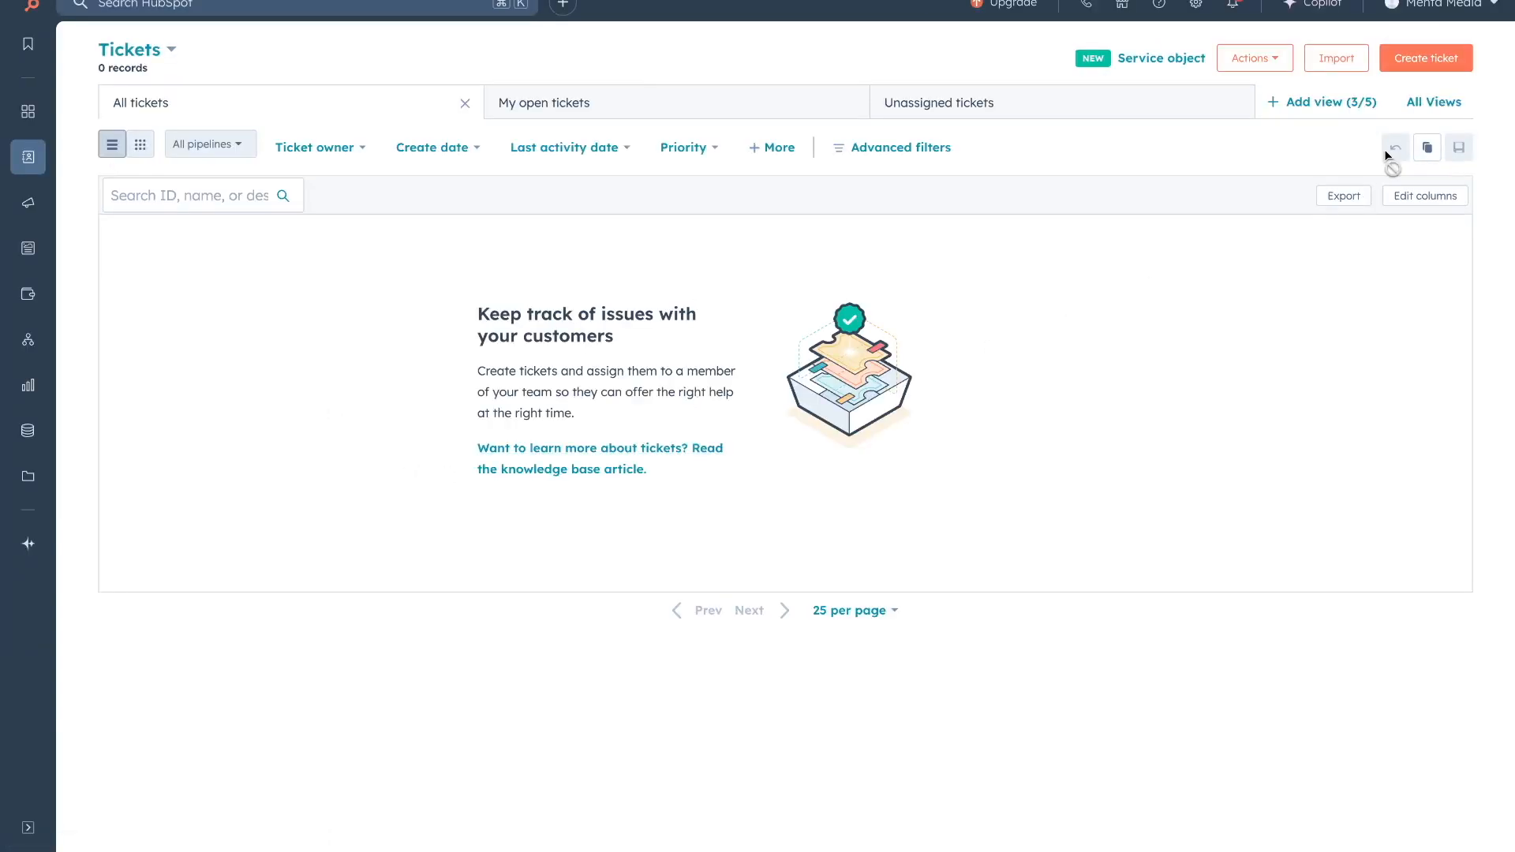
left_click(1416, 57)
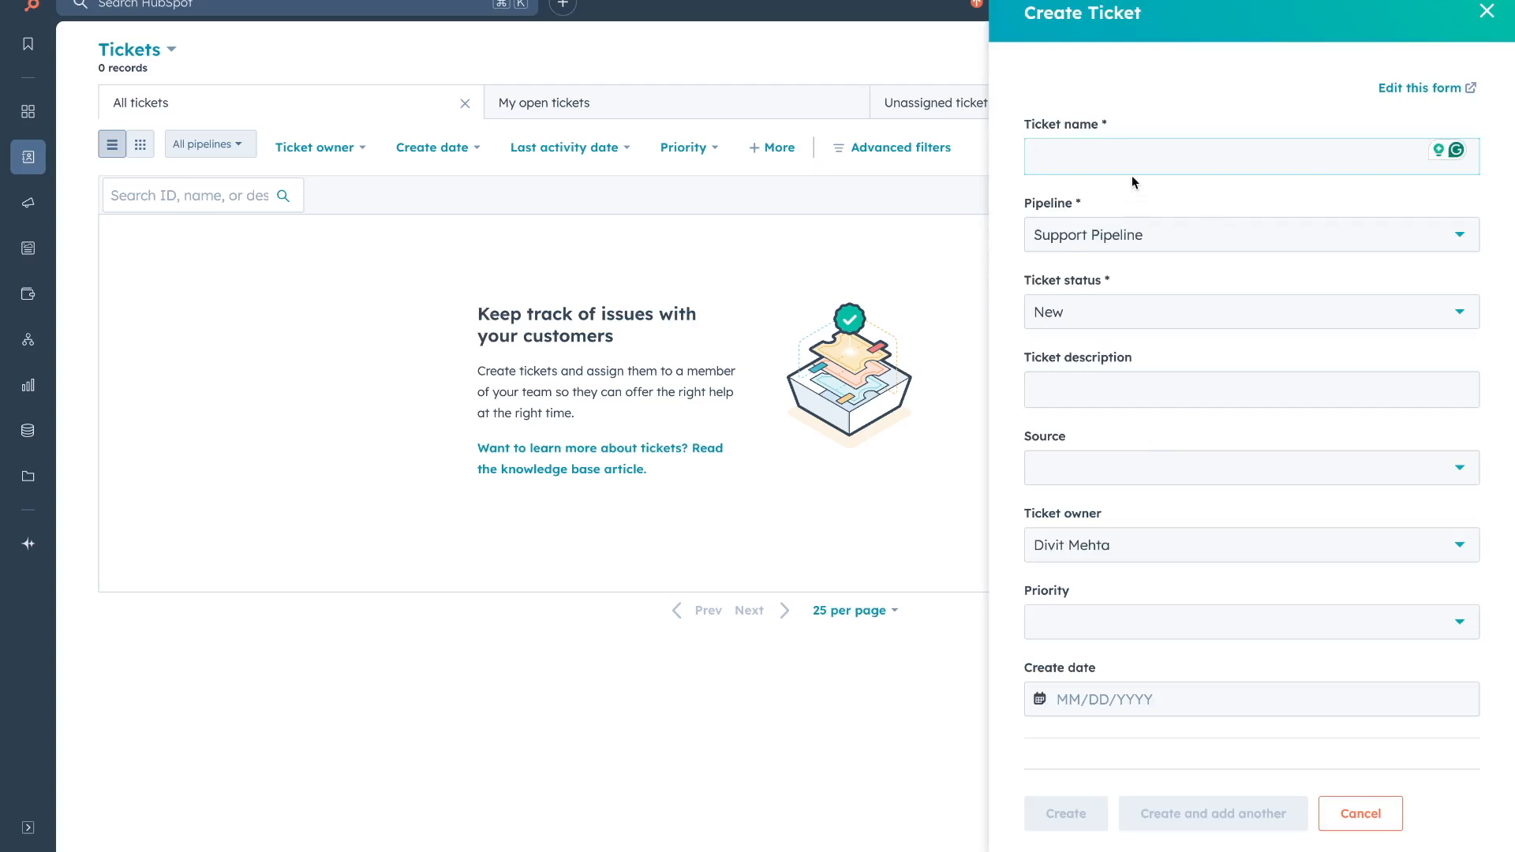
Name the ticket 'test ticket', keeping Support Pipeline and status New.
type("test ticket")
left_click(1110, 230)
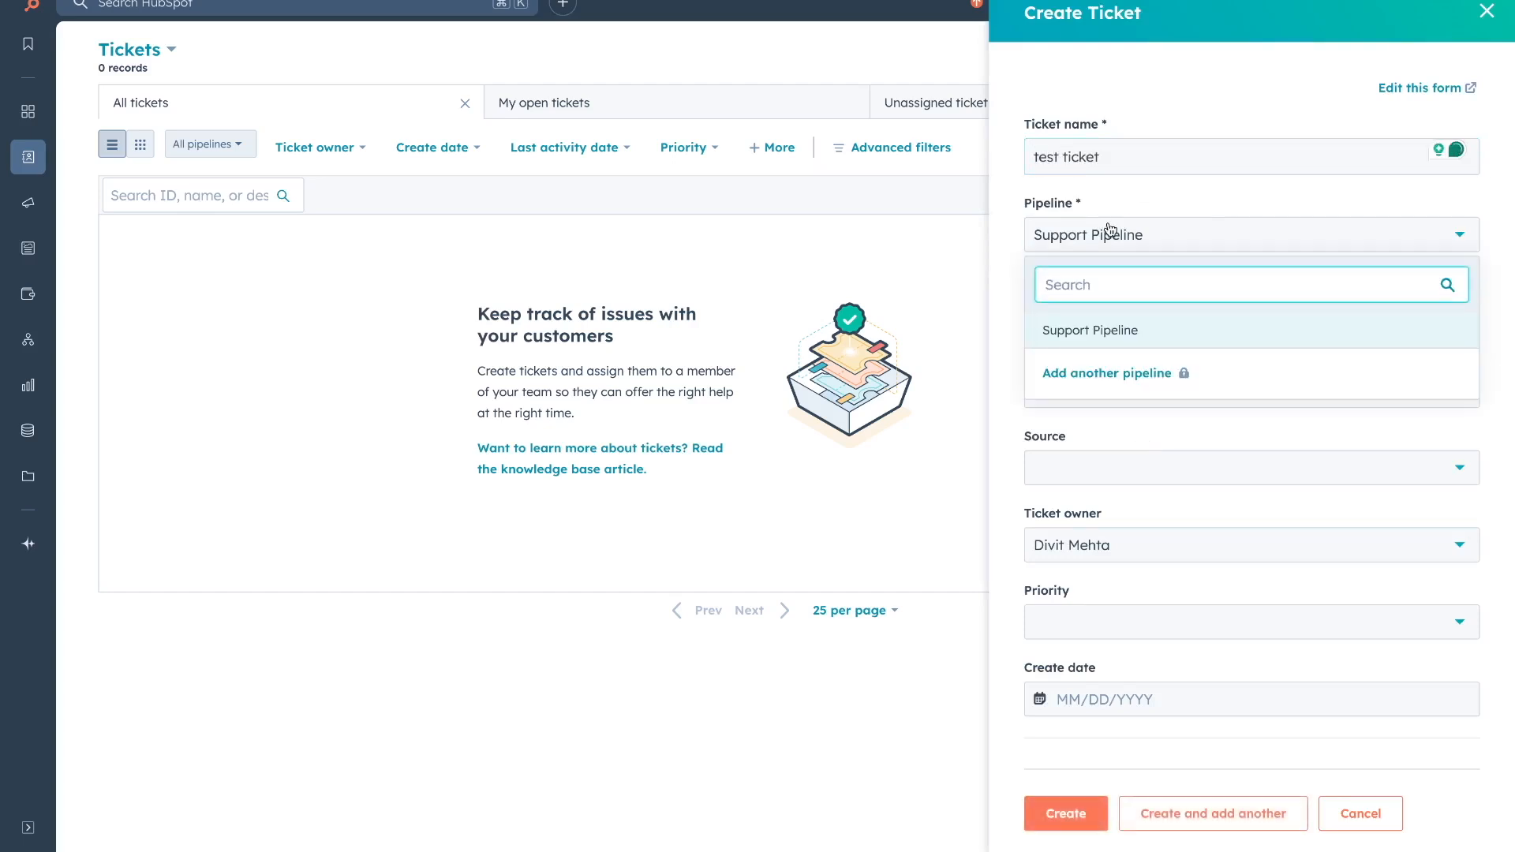
left_click(1114, 336)
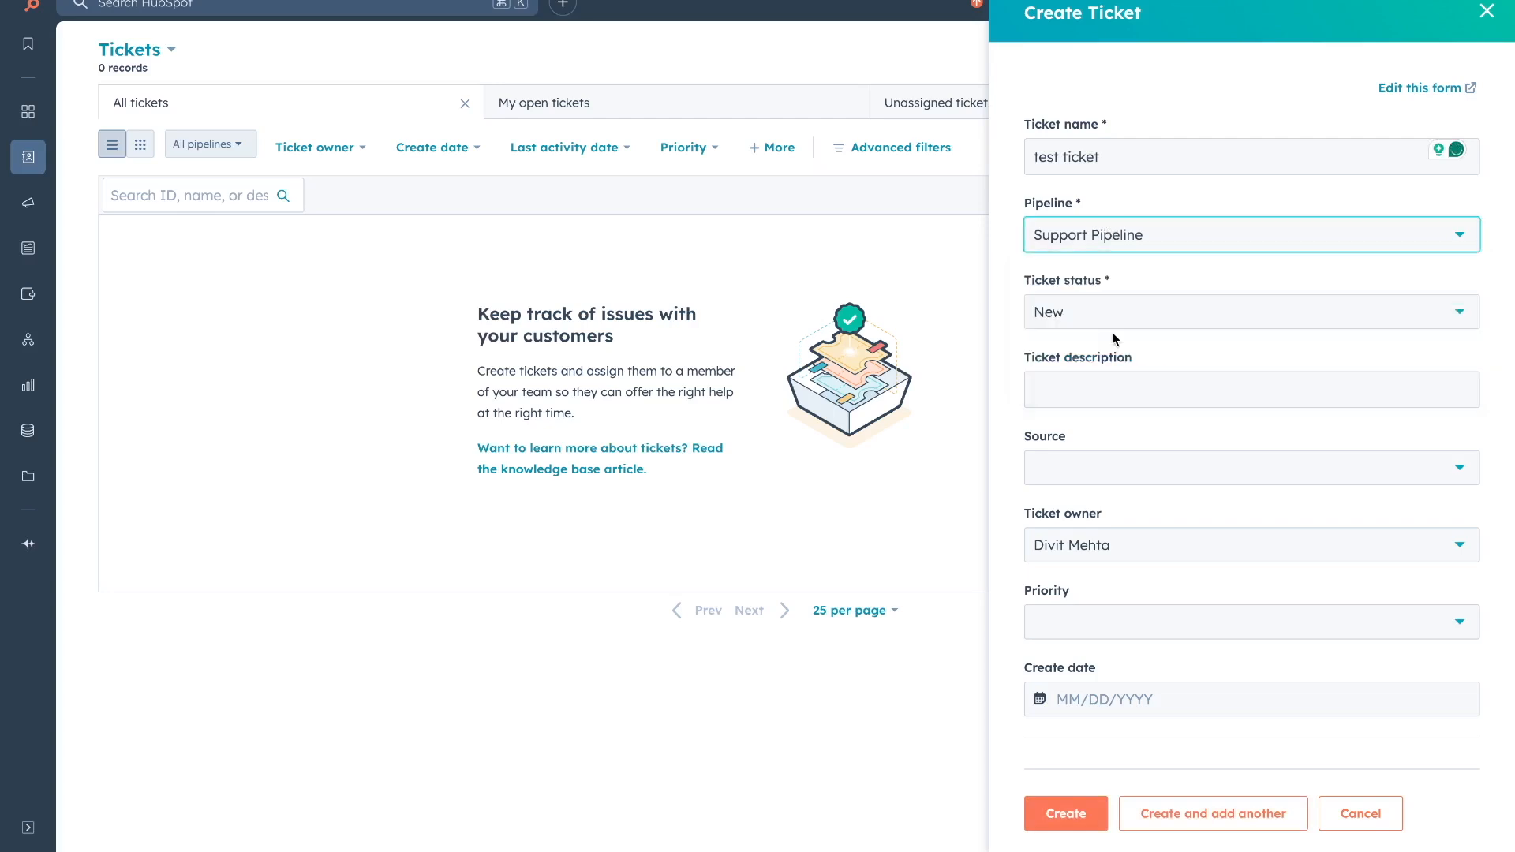
left_click(1104, 317)
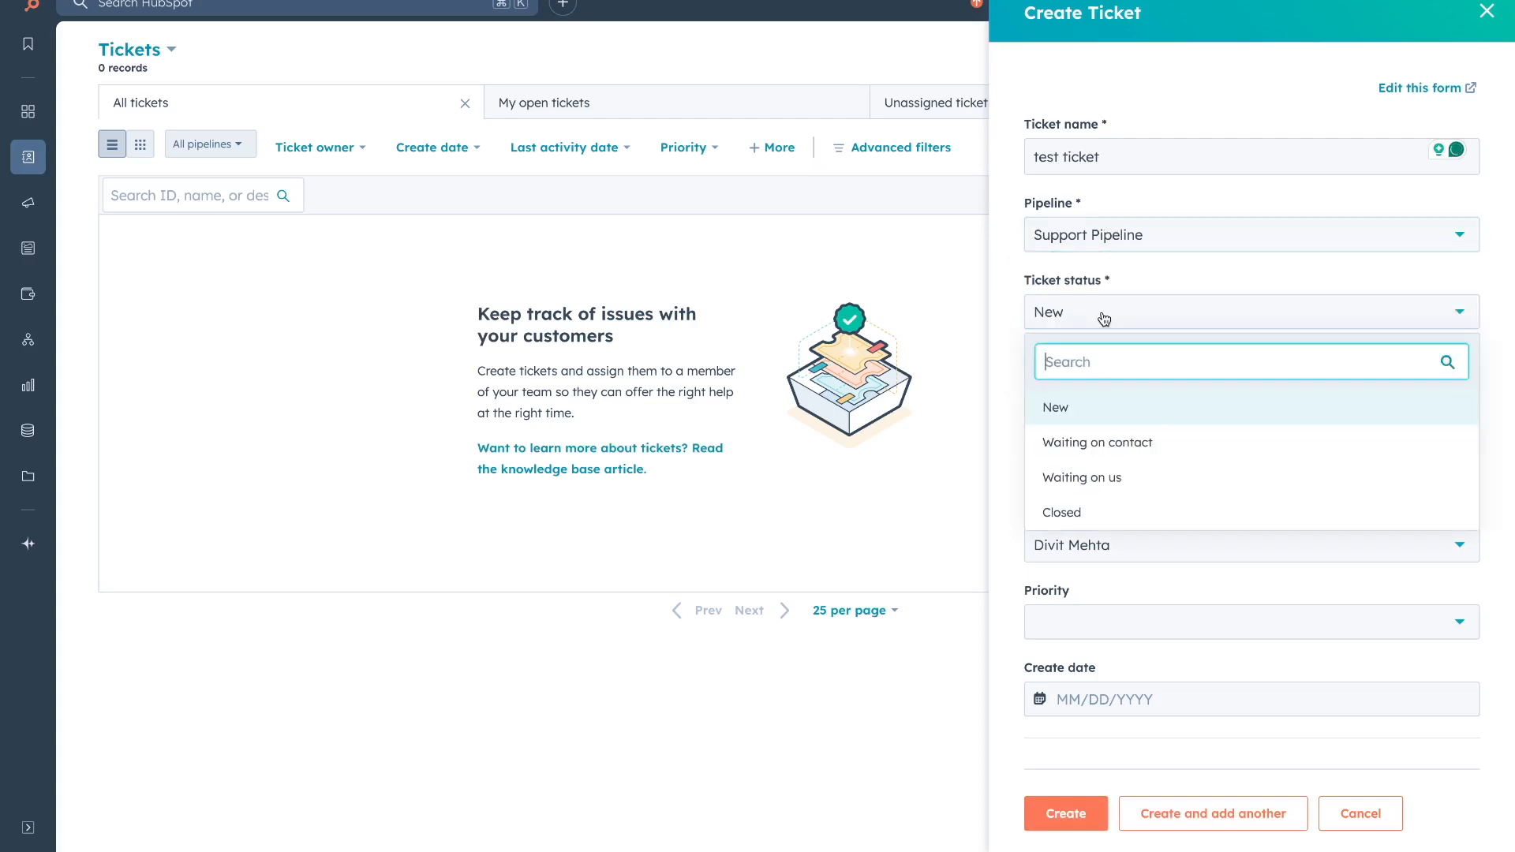
left_click(1013, 391)
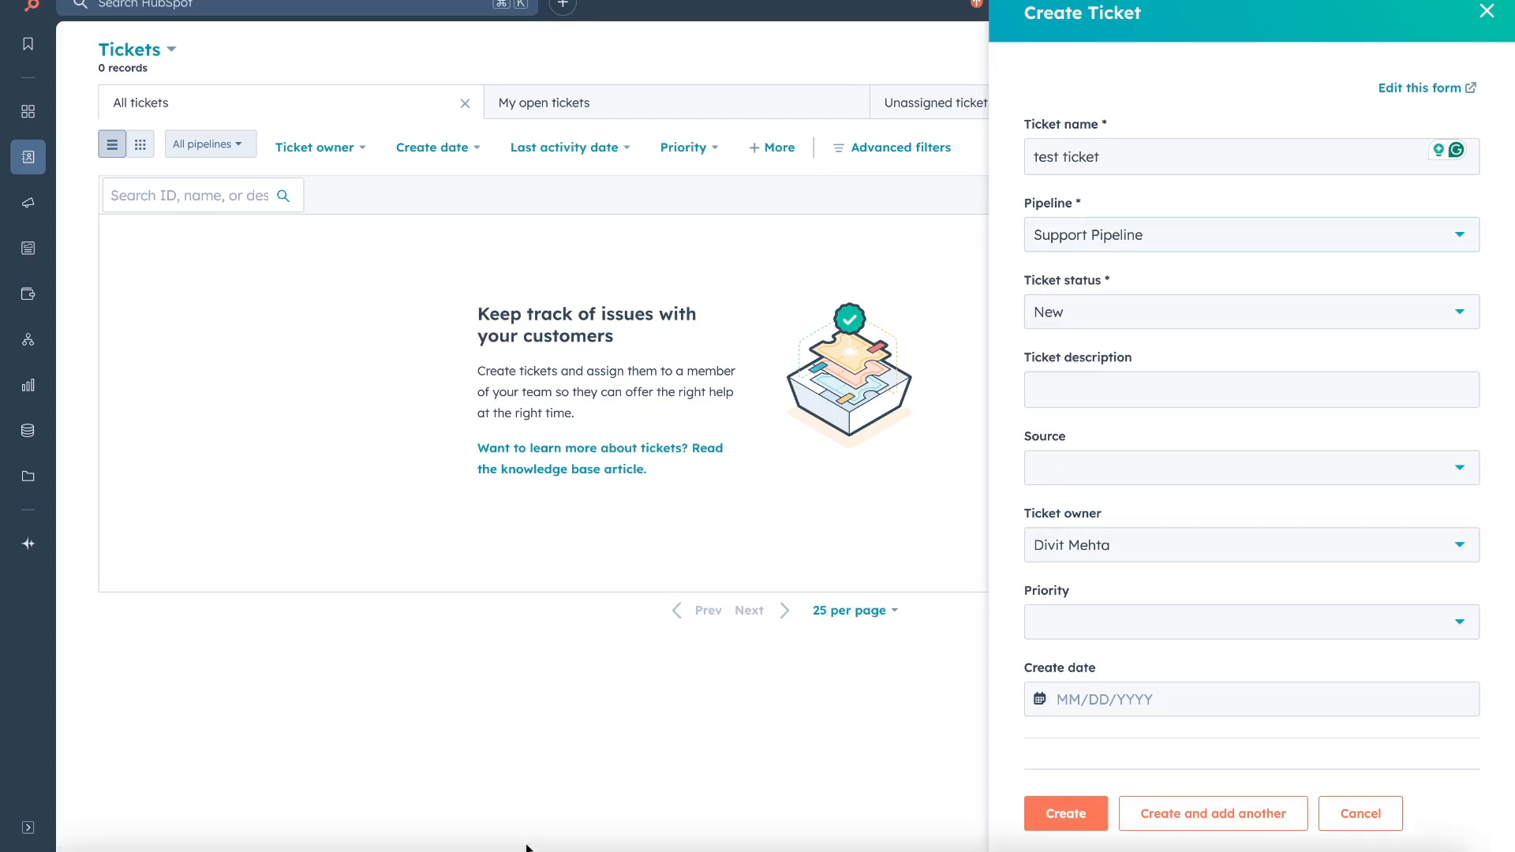
Set source Chat, priority High, create date 03/31/2025, and create the ticket.
left_click(1161, 464)
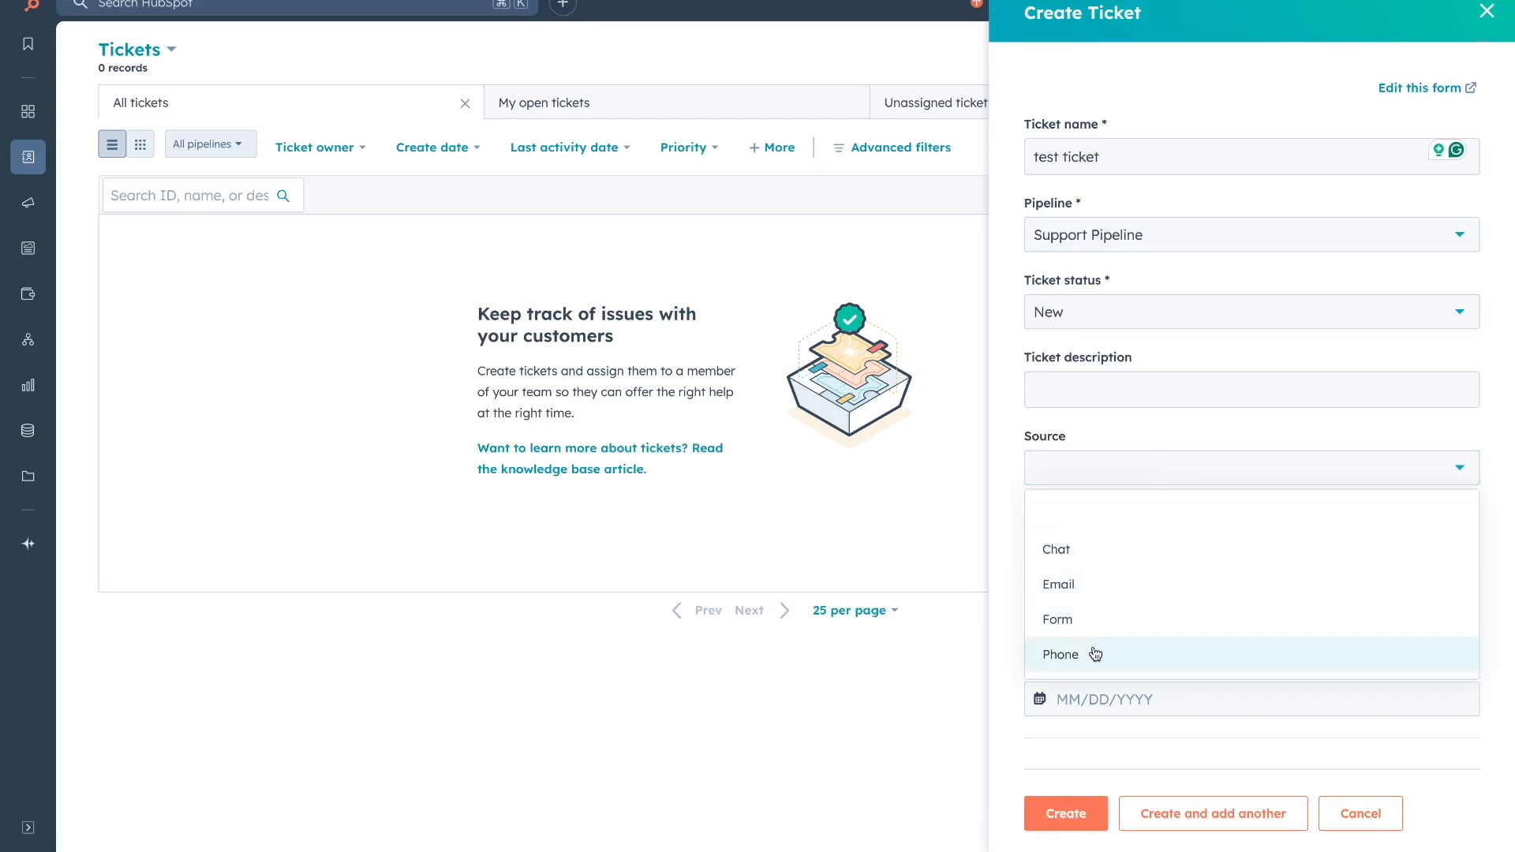
left_click(1081, 562)
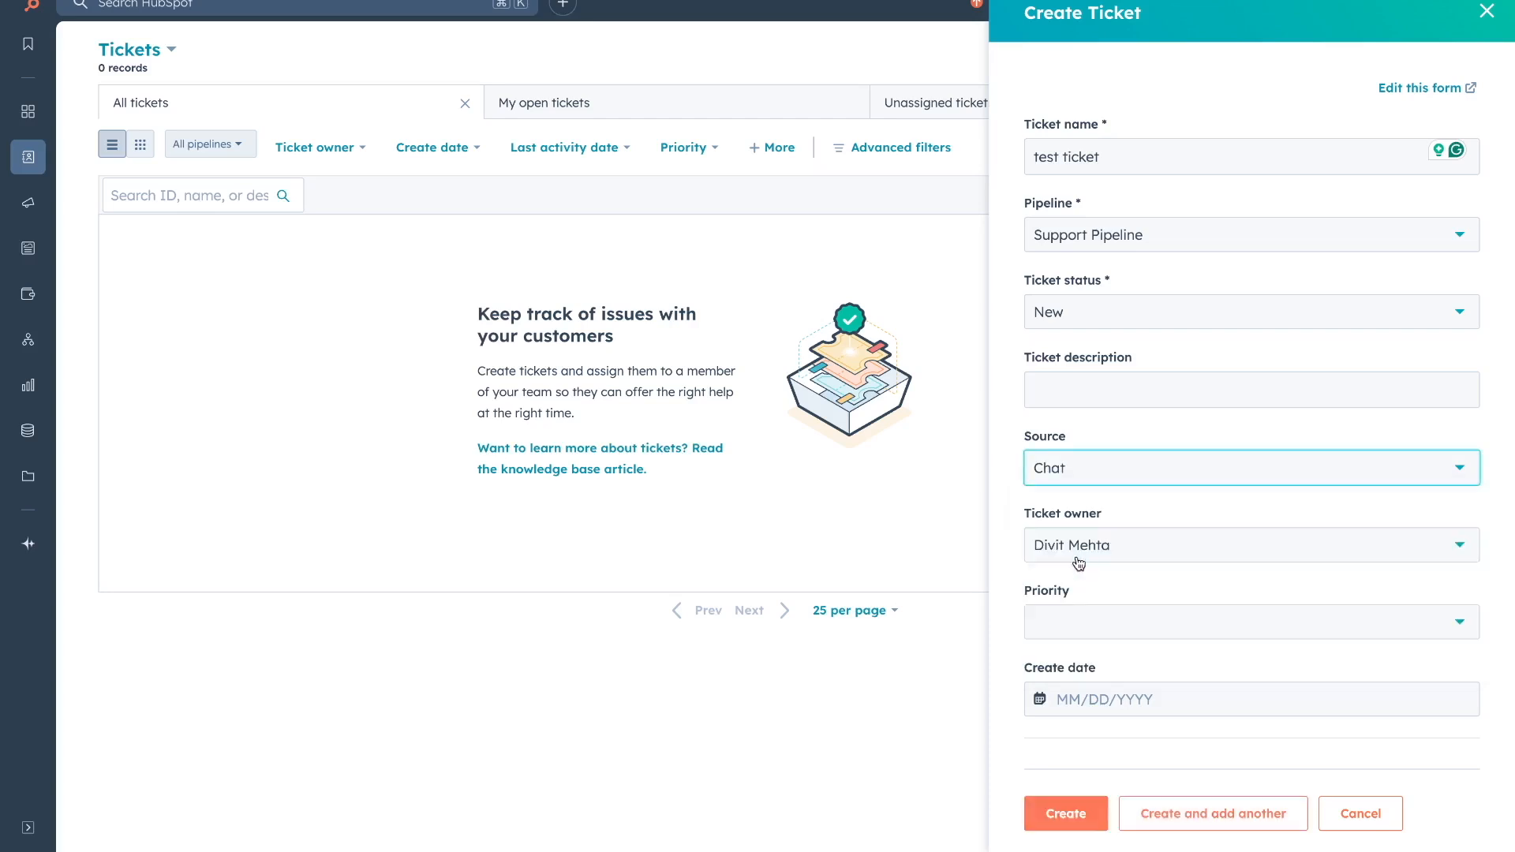
left_click(1093, 634)
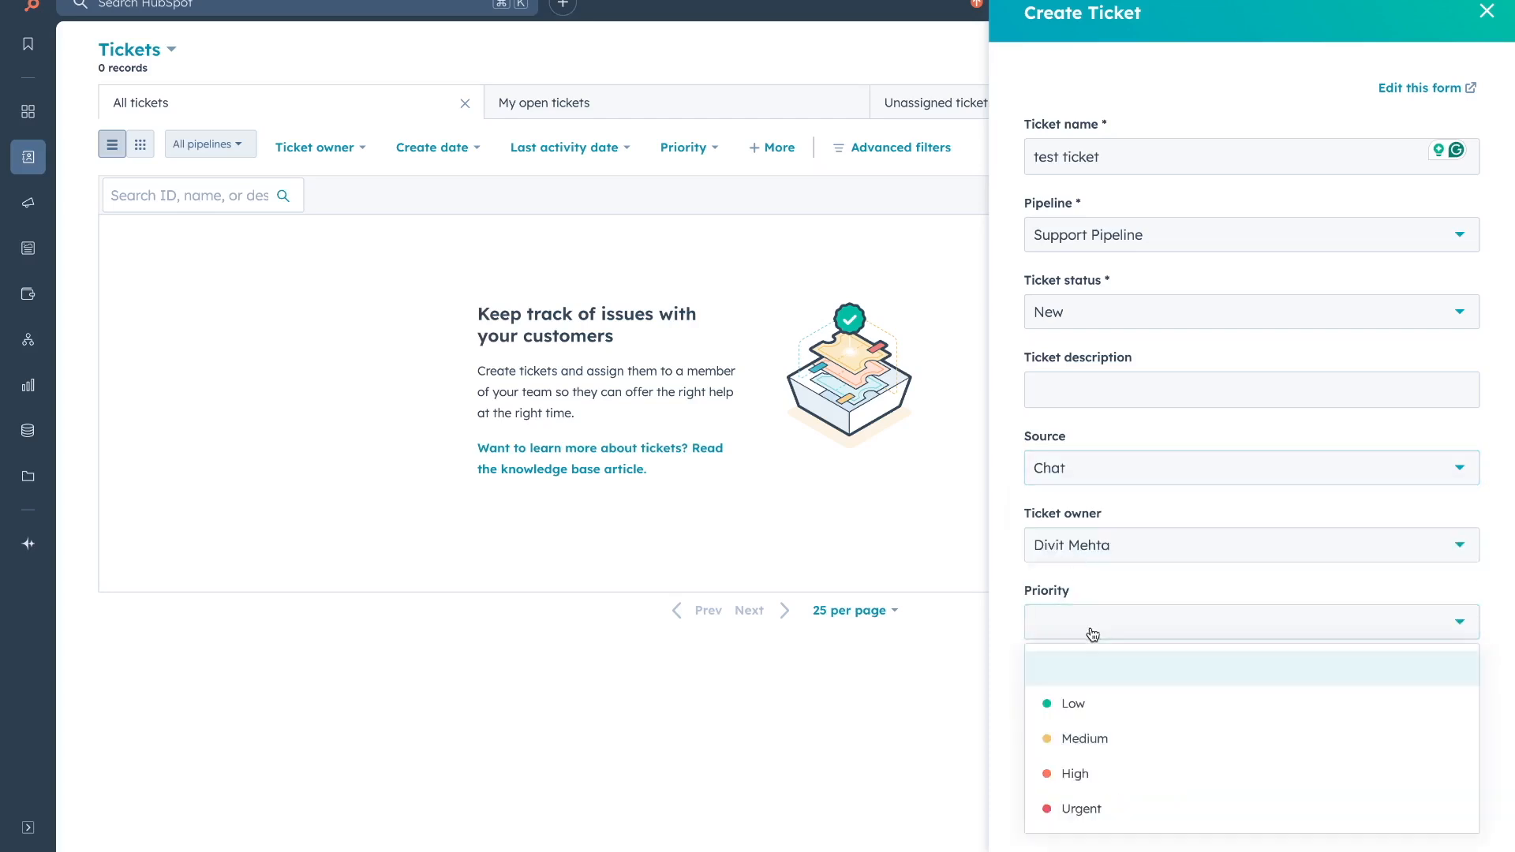
left_click(1082, 778)
left_click(1168, 709)
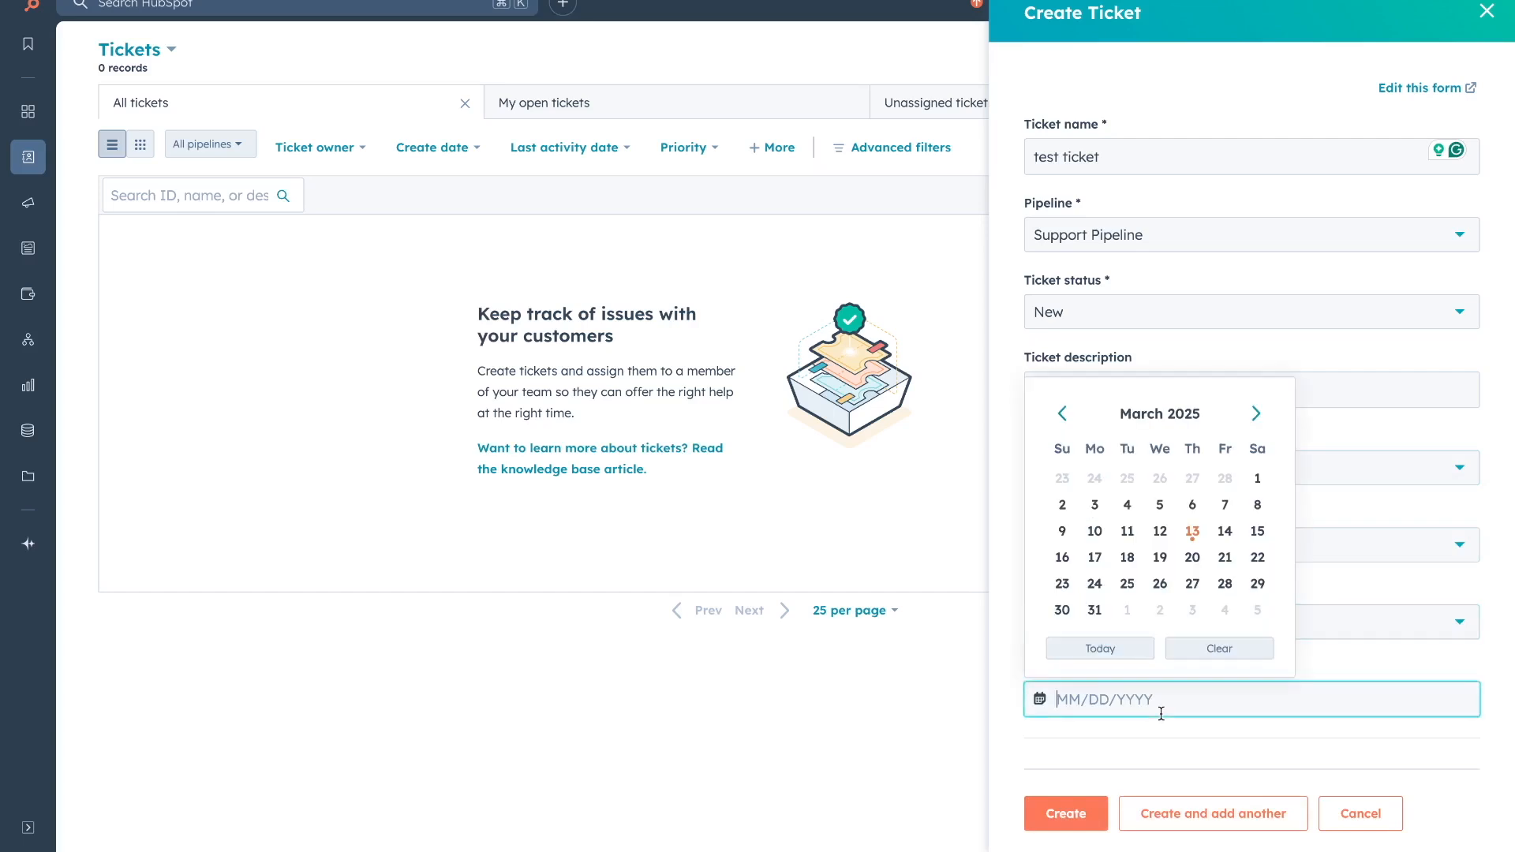
left_click(1093, 610)
left_click(1070, 813)
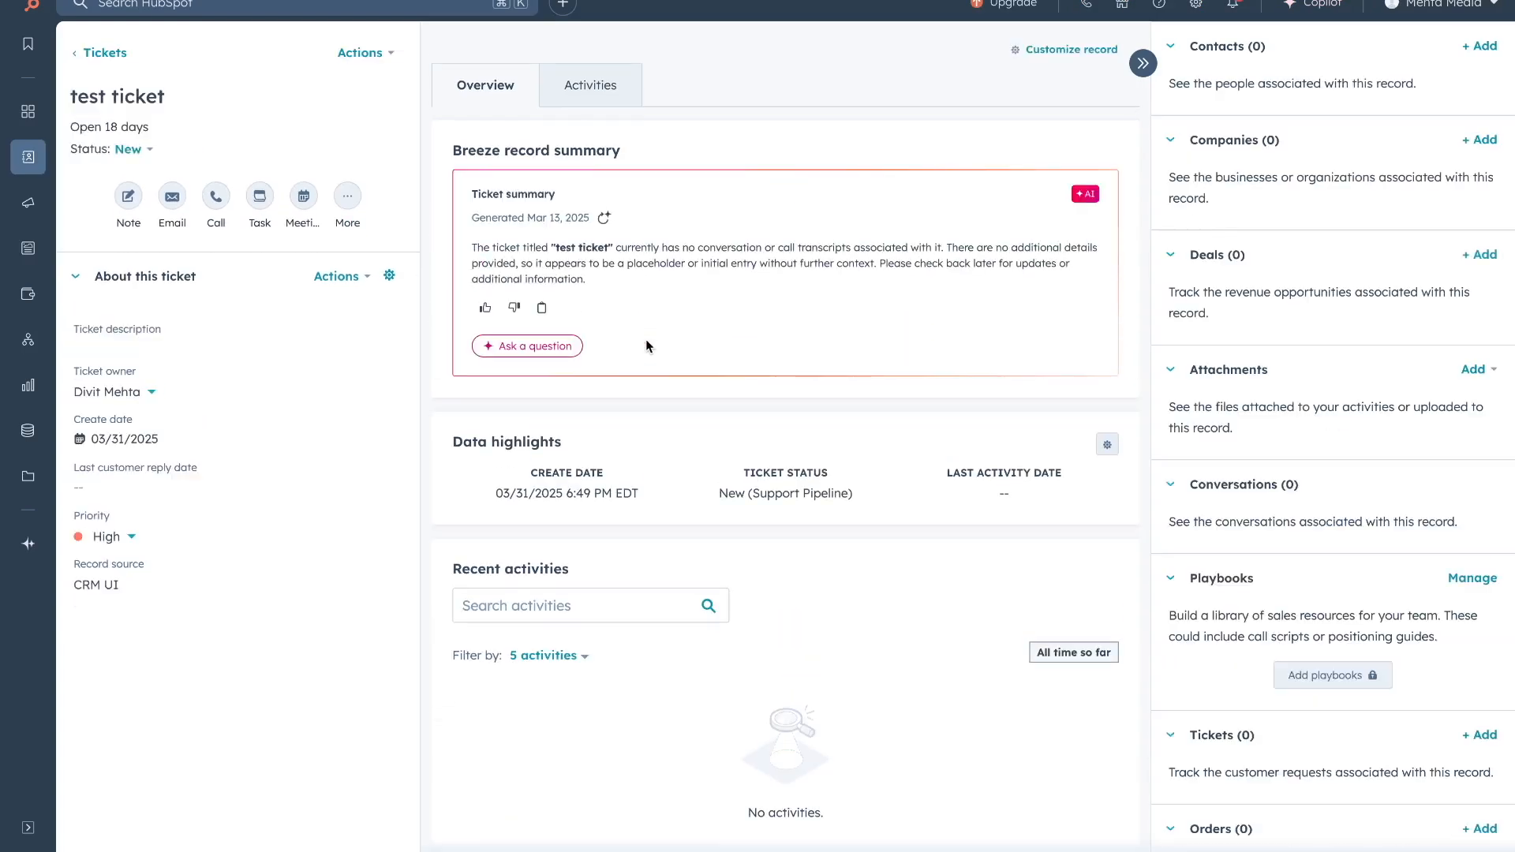
mouse_move(30, 166)
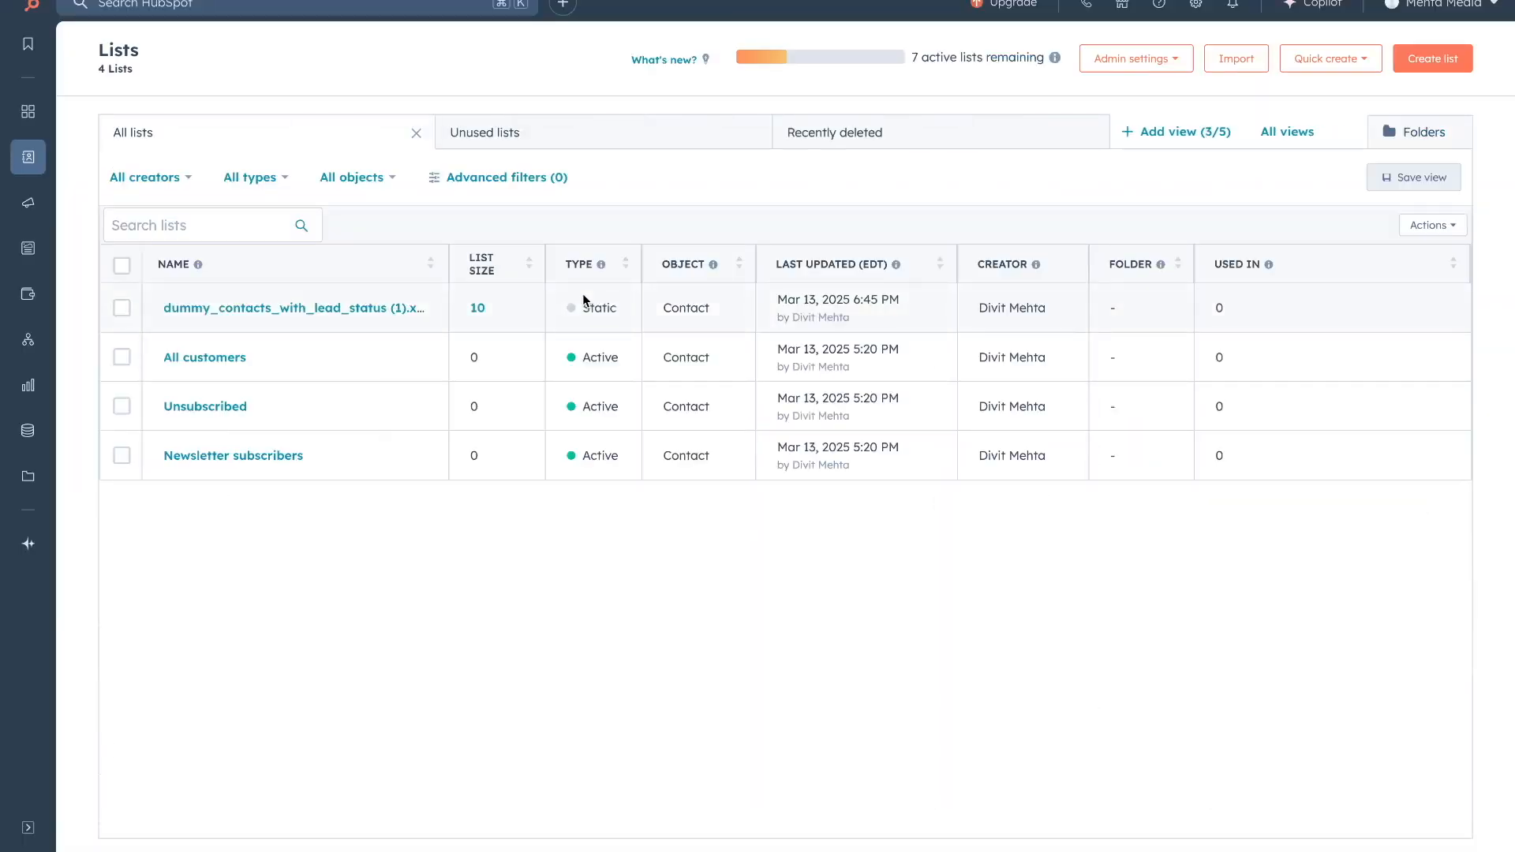
Create a contact list filtered to Lead status is any of Open.
left_click(1427, 59)
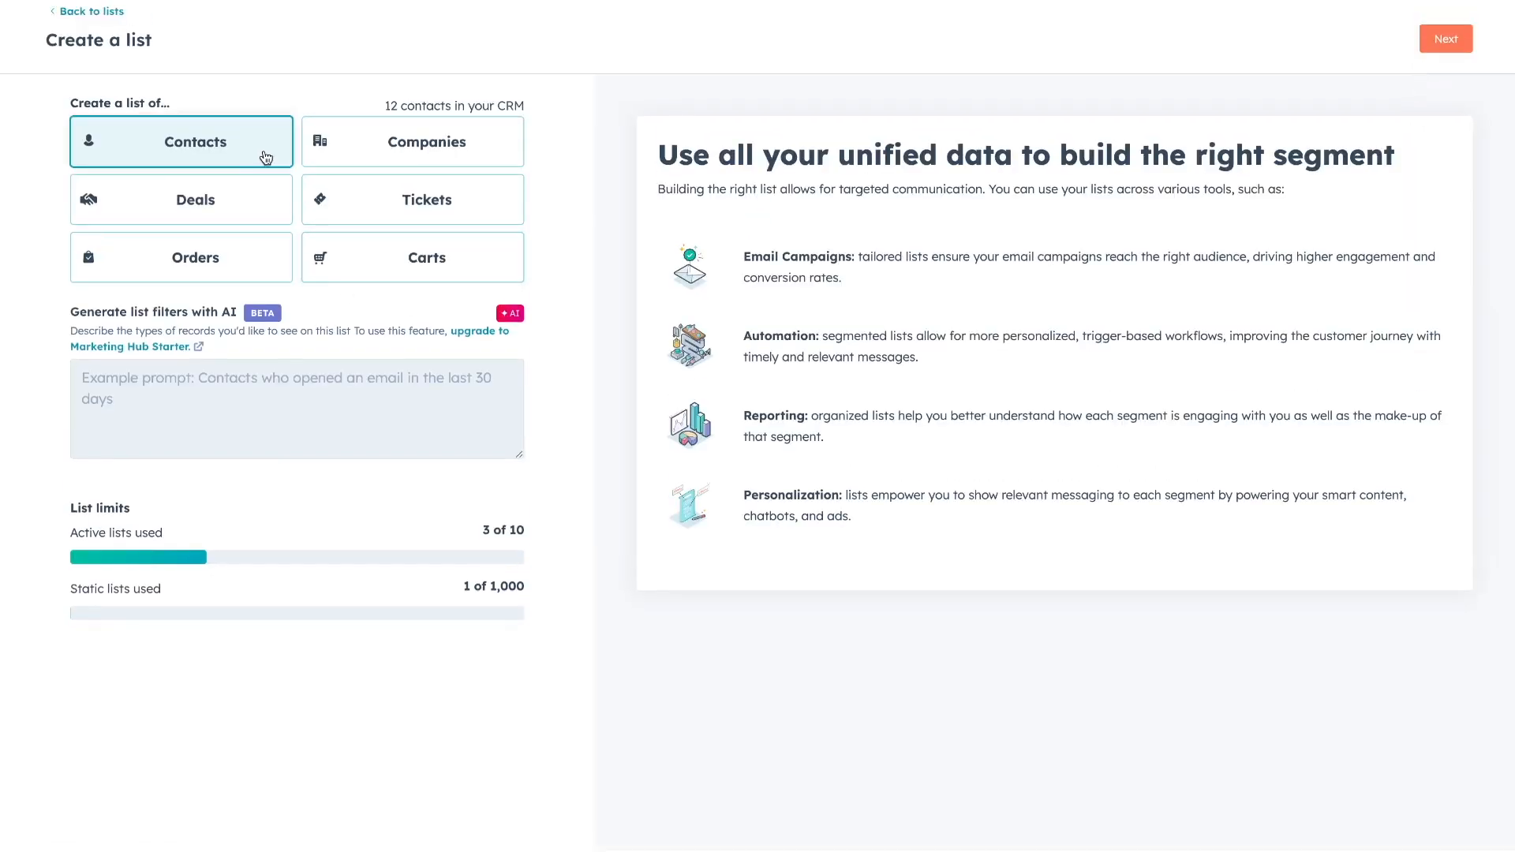
left_click(1444, 50)
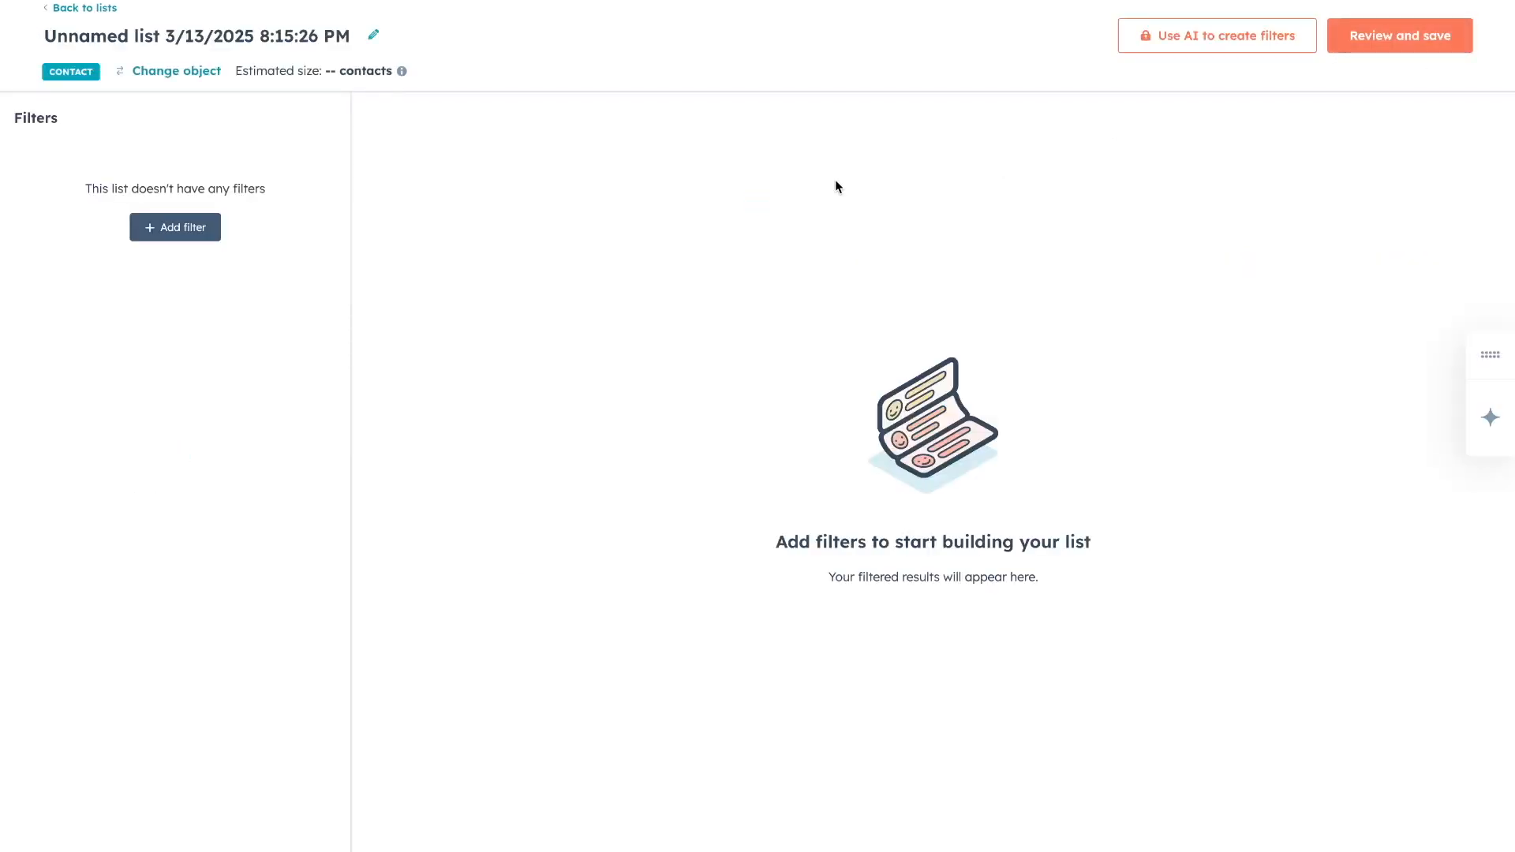
left_click(204, 233)
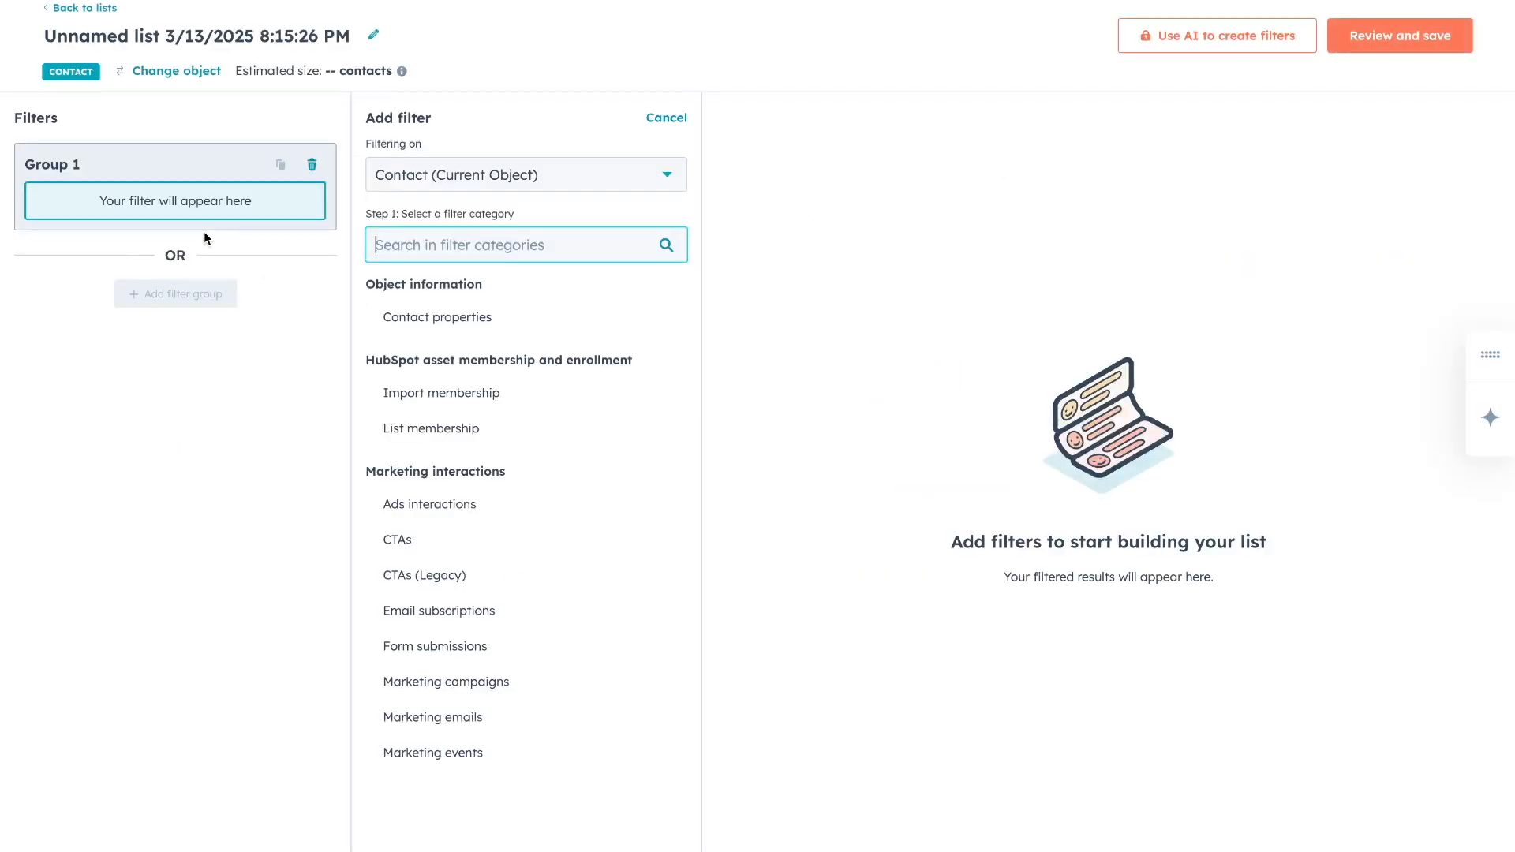
left_click(435, 319)
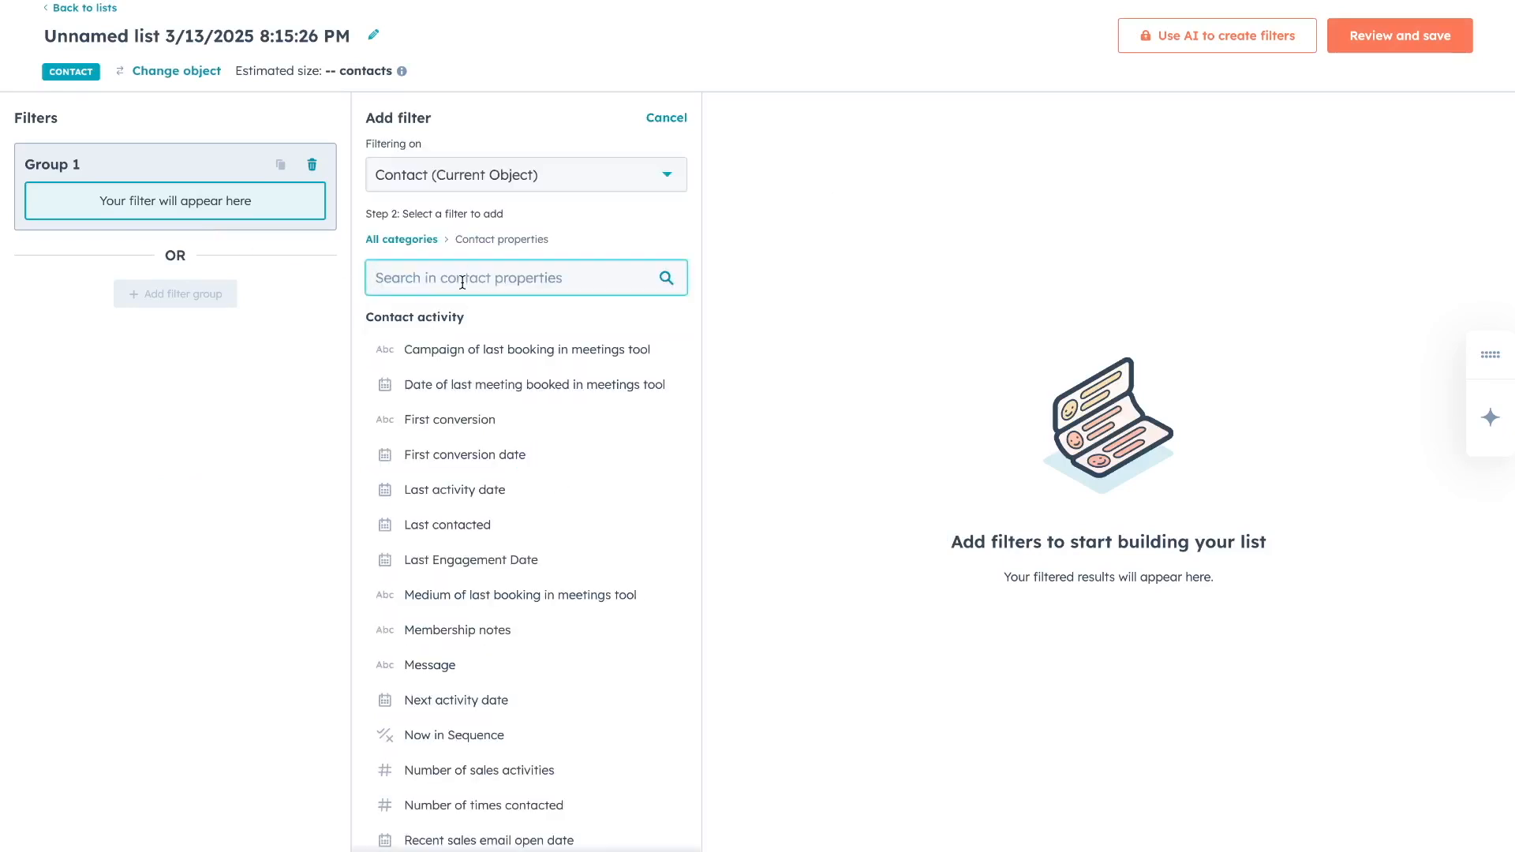
type("lead st")
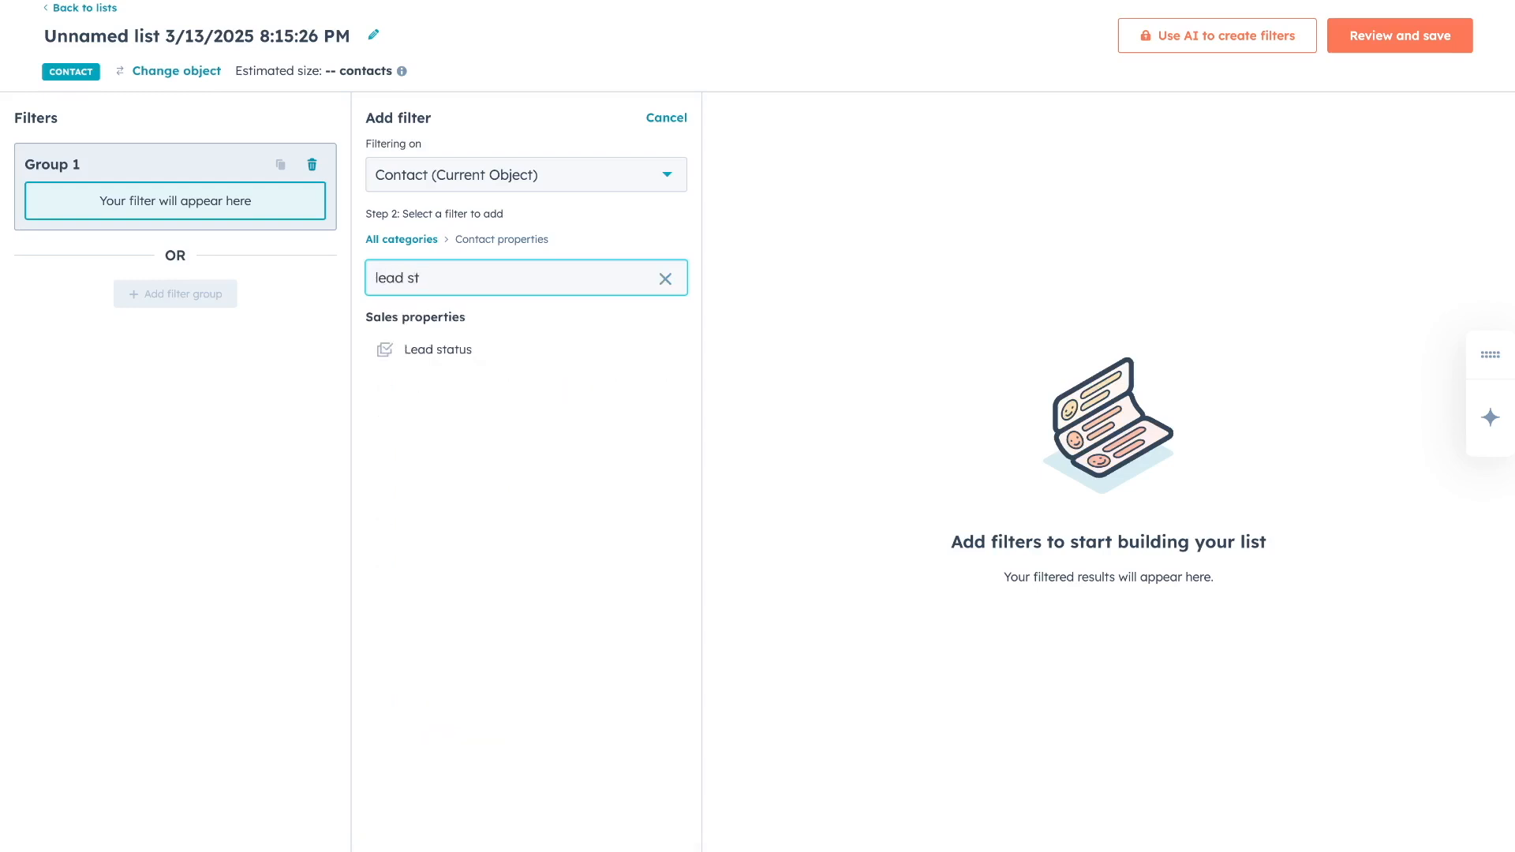
left_click(442, 353)
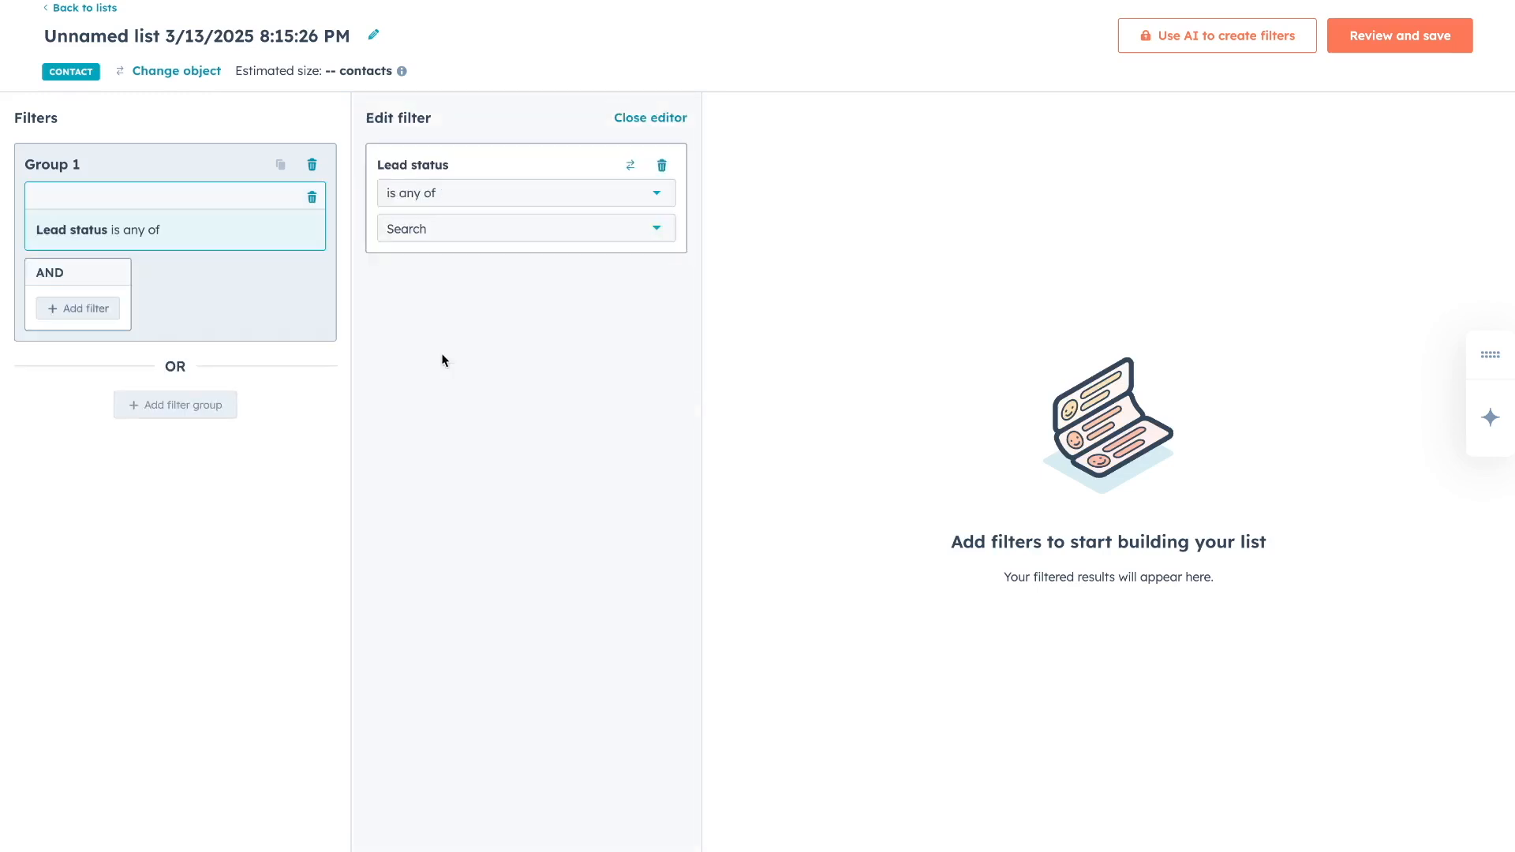
left_click(449, 228)
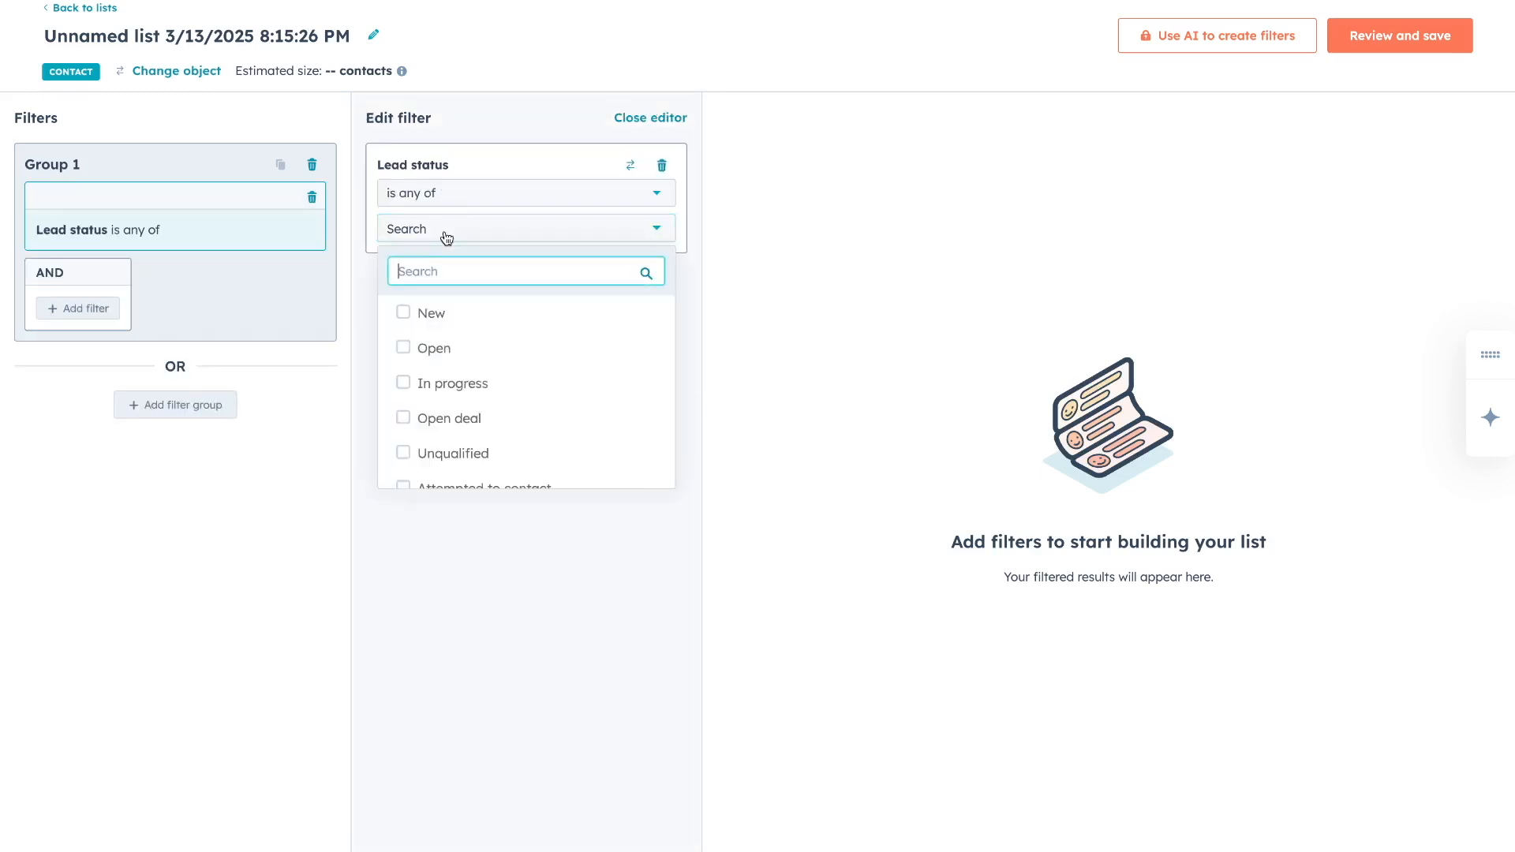
left_click(404, 345)
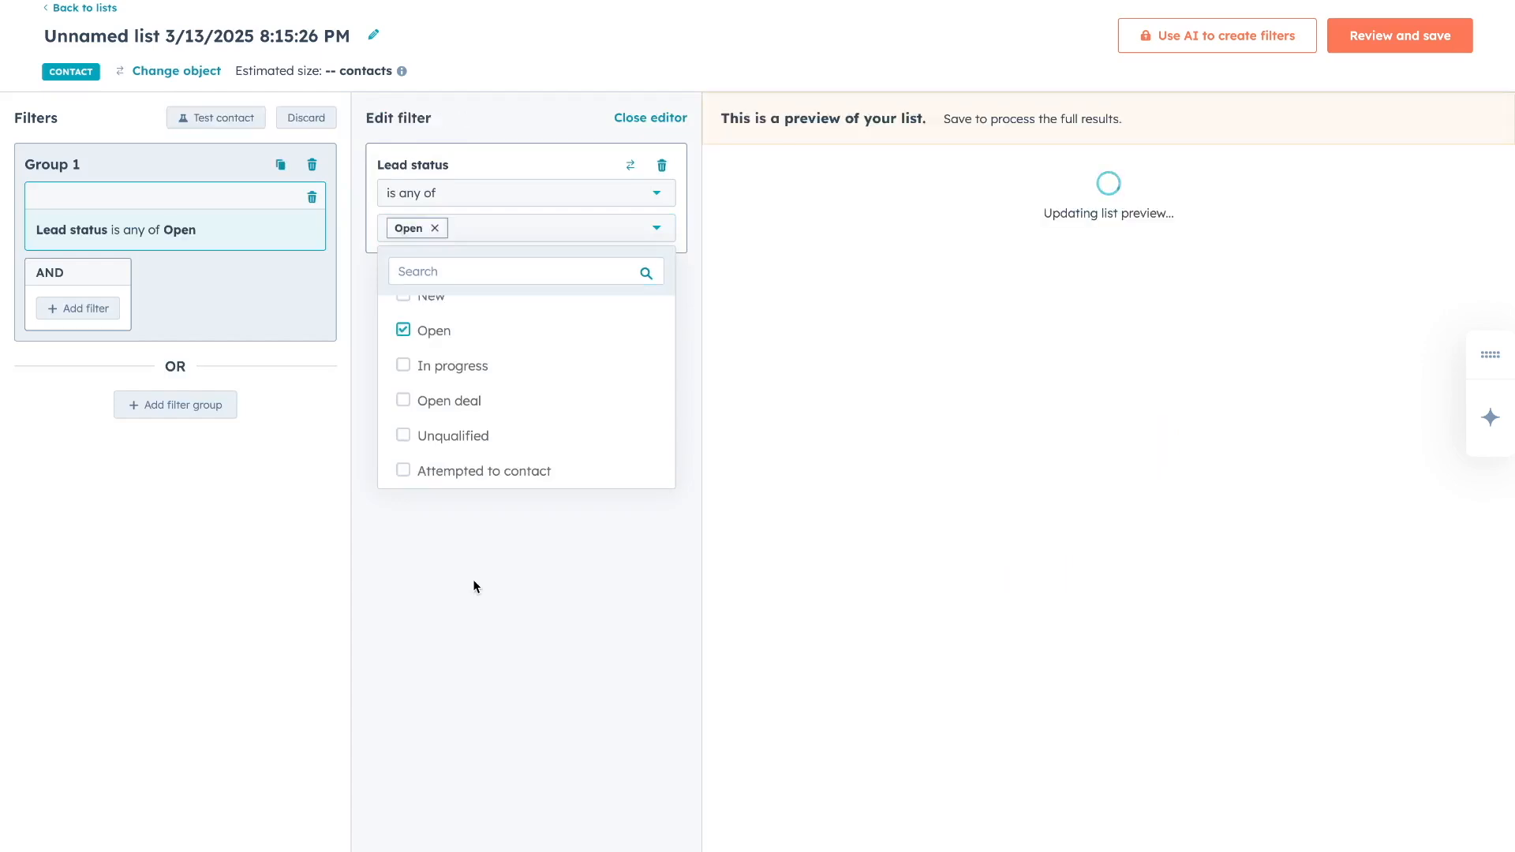
left_click(474, 582)
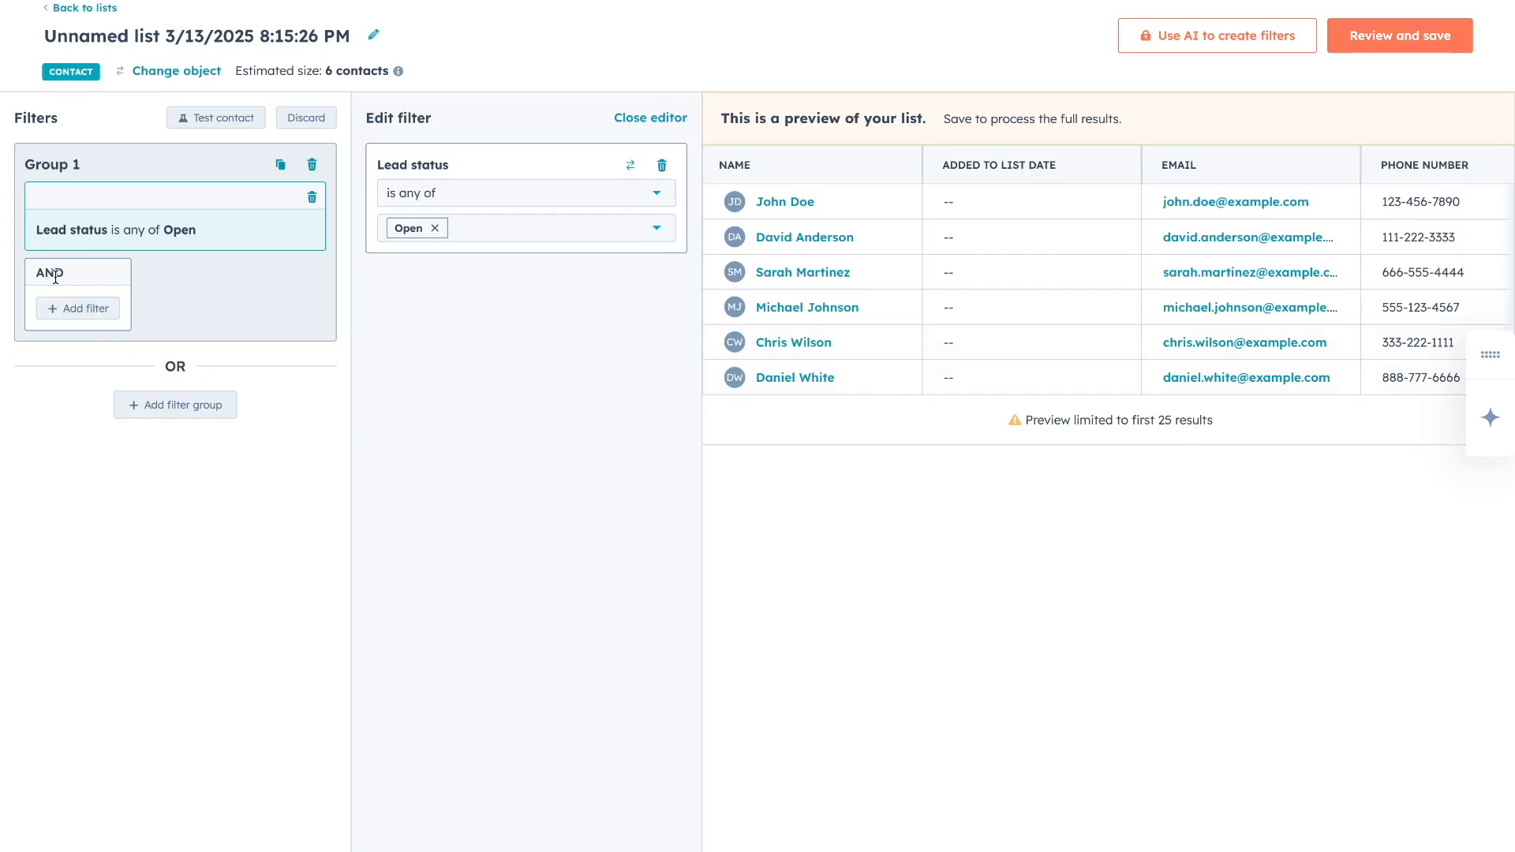
Add a Company name filter to the group, then delete it again.
left_click(75, 307)
left_click(399, 316)
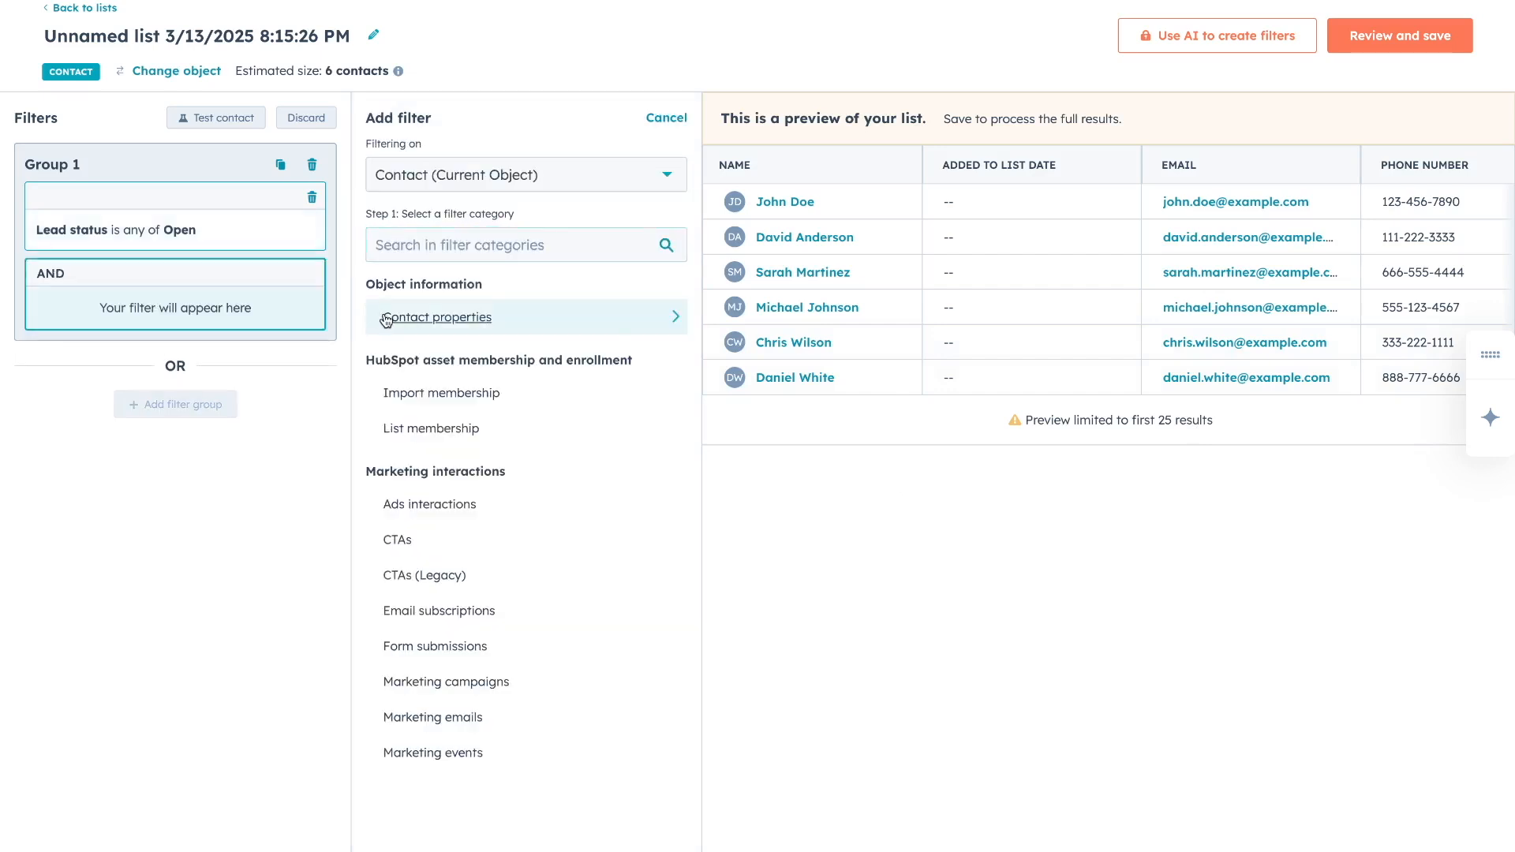
type("company")
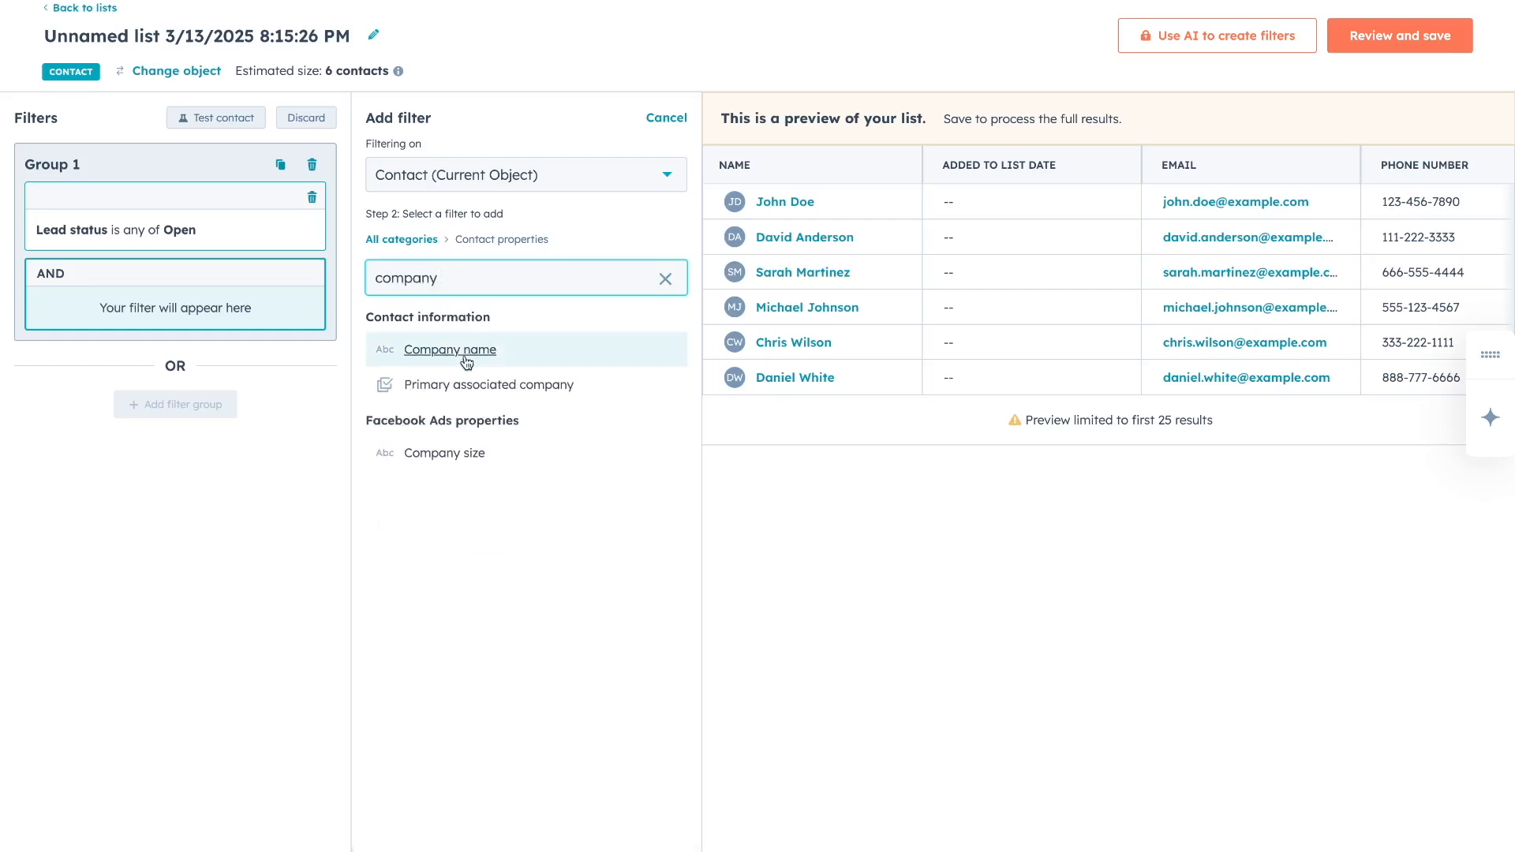
left_click(467, 355)
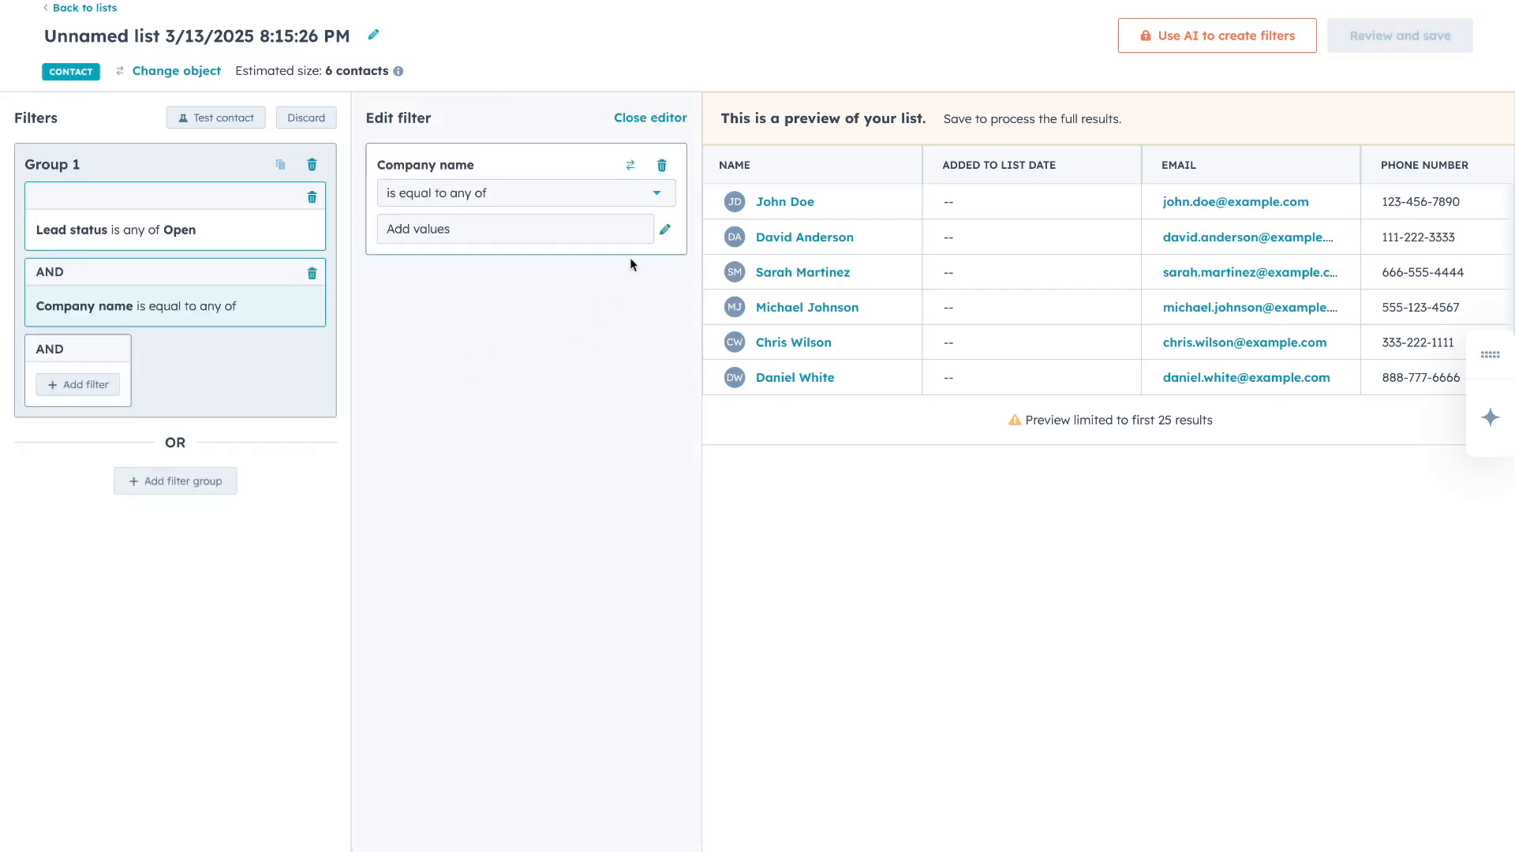
left_click(663, 166)
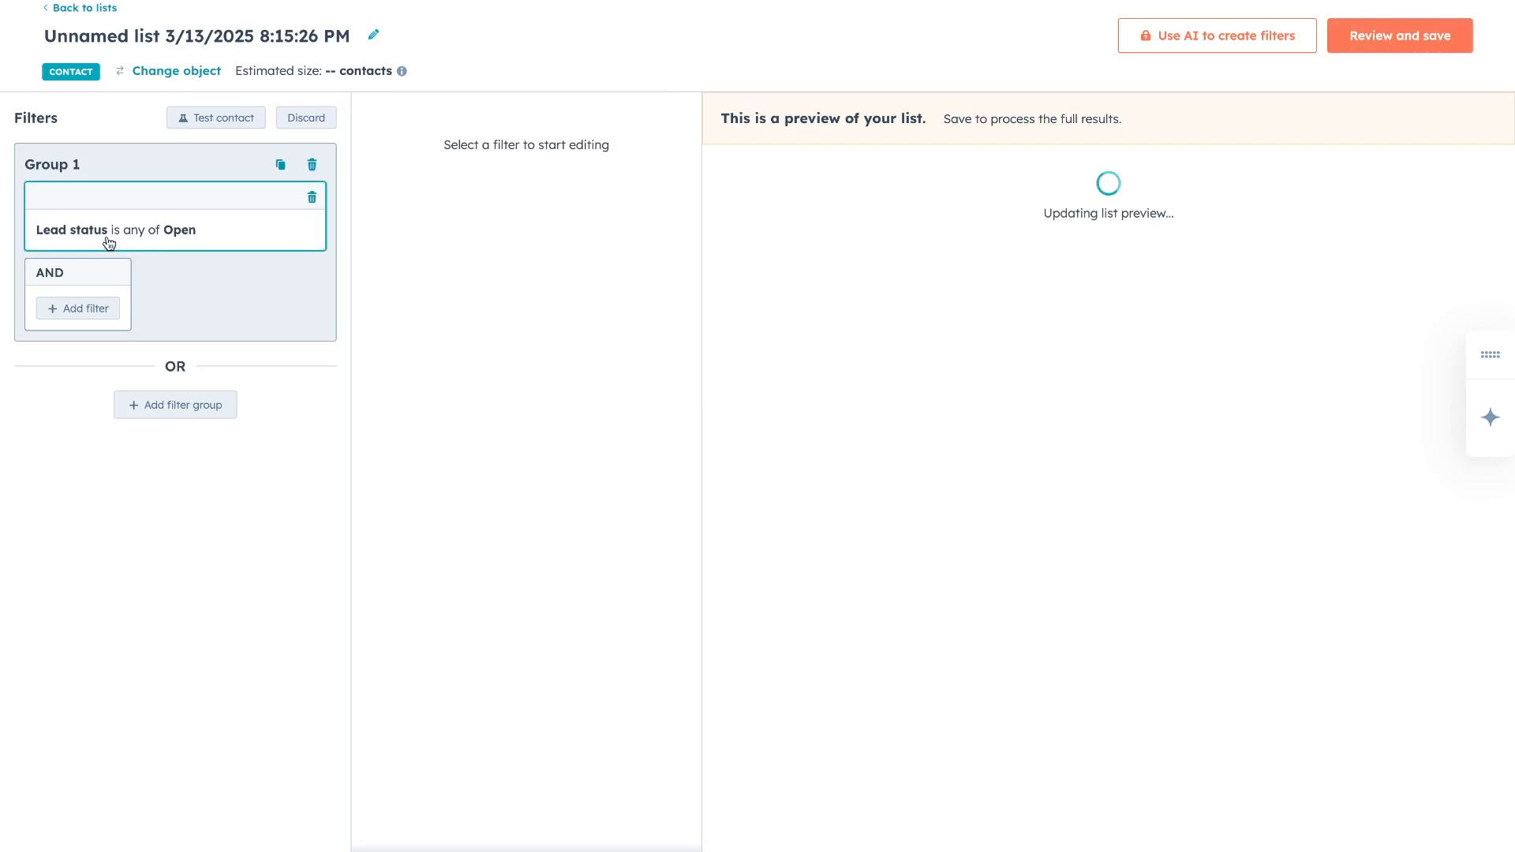
Save the 'Lead status is Open' list as an active list, processing 6 contacts.
left_click(1380, 35)
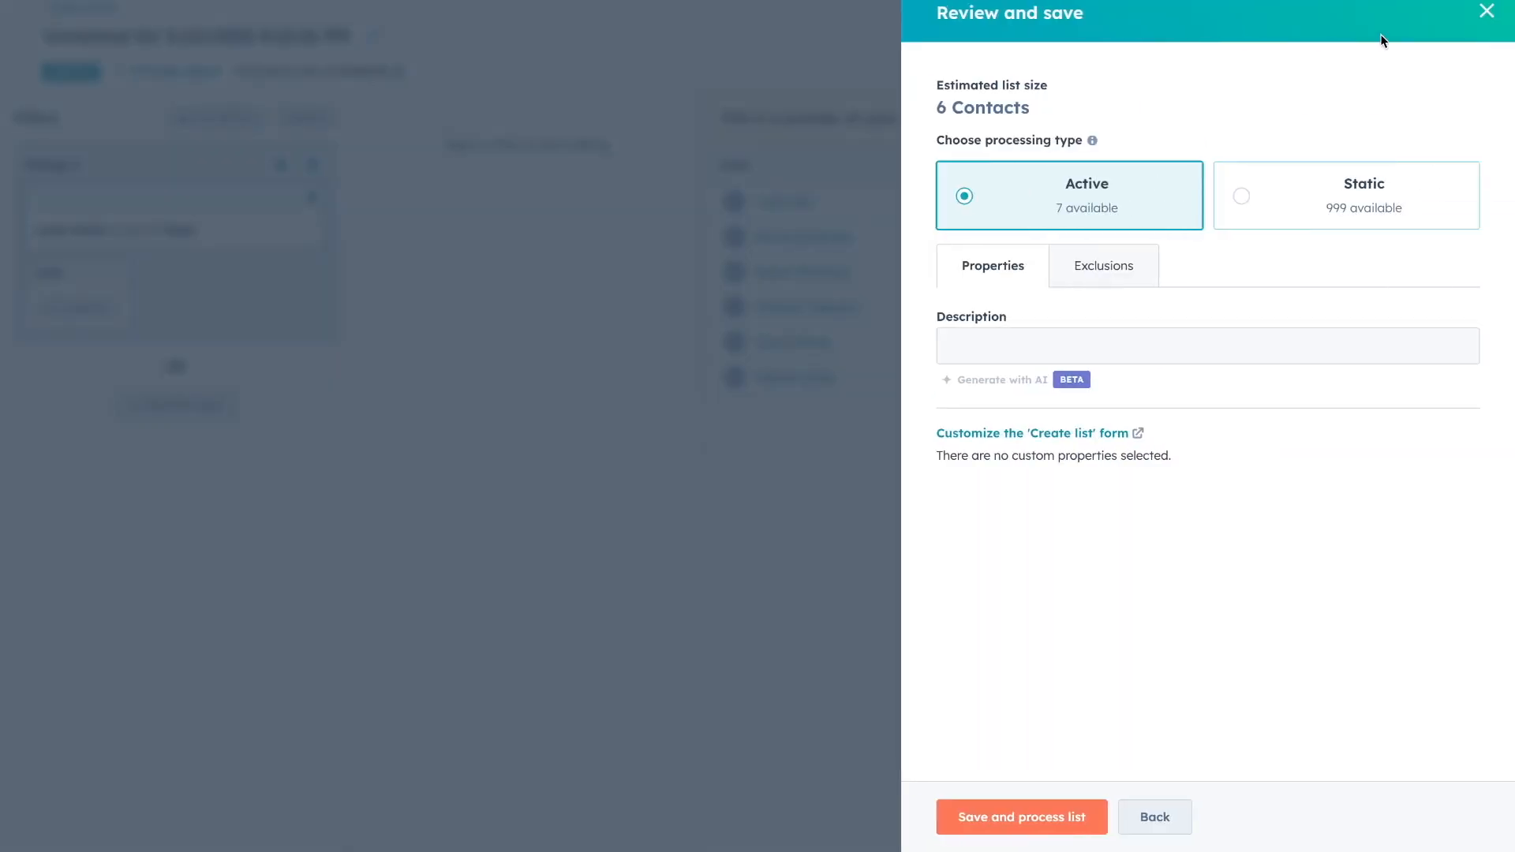
left_click(1027, 809)
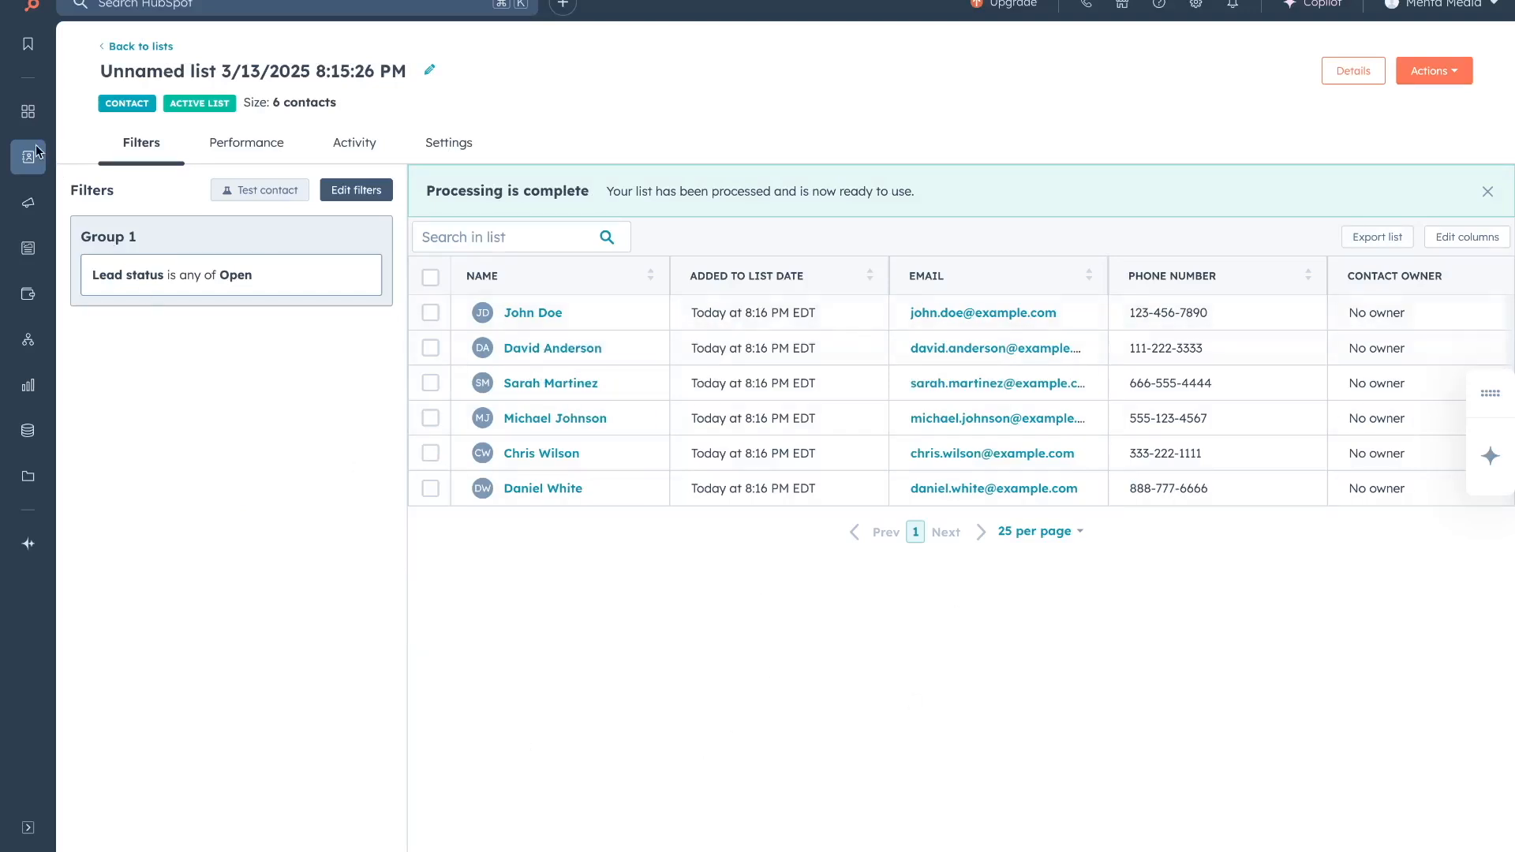
mouse_move(27, 157)
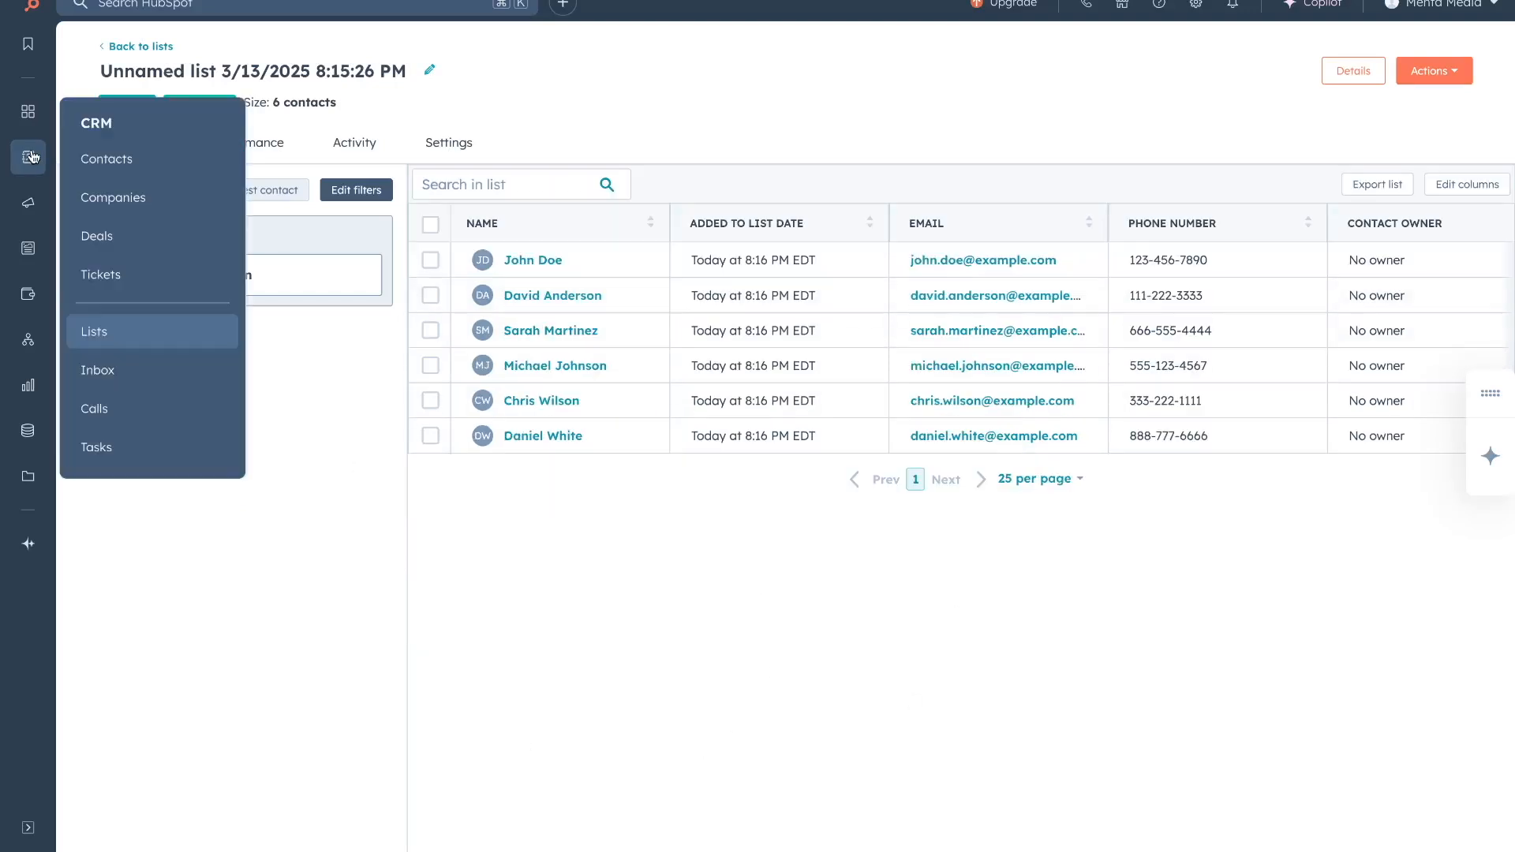
Return to the Lists overview with the new 6-contact list, then show the empty Tasks page.
left_click(112, 334)
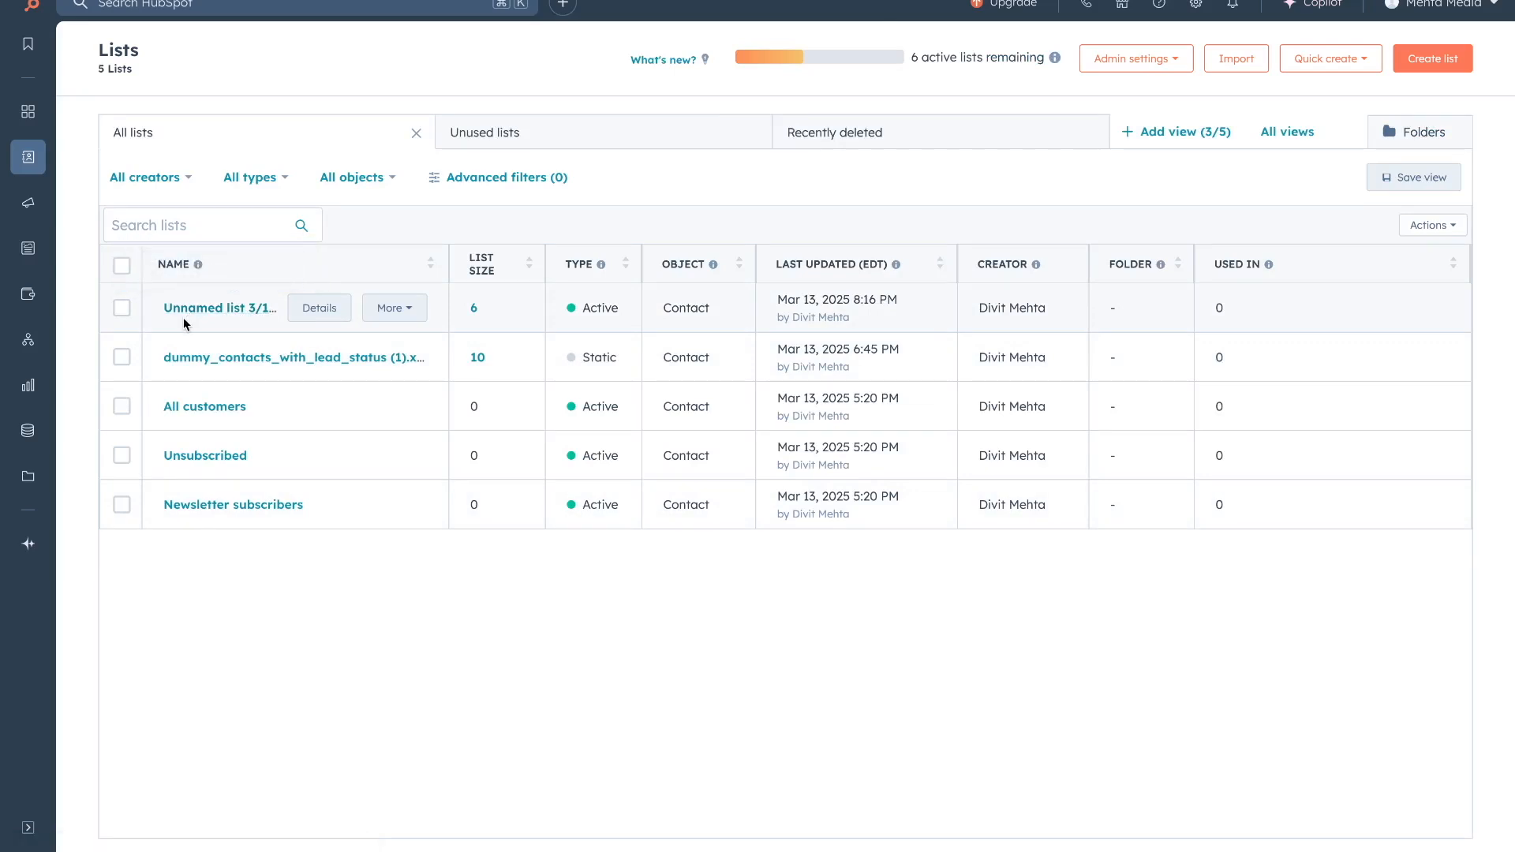
mouse_move(27, 157)
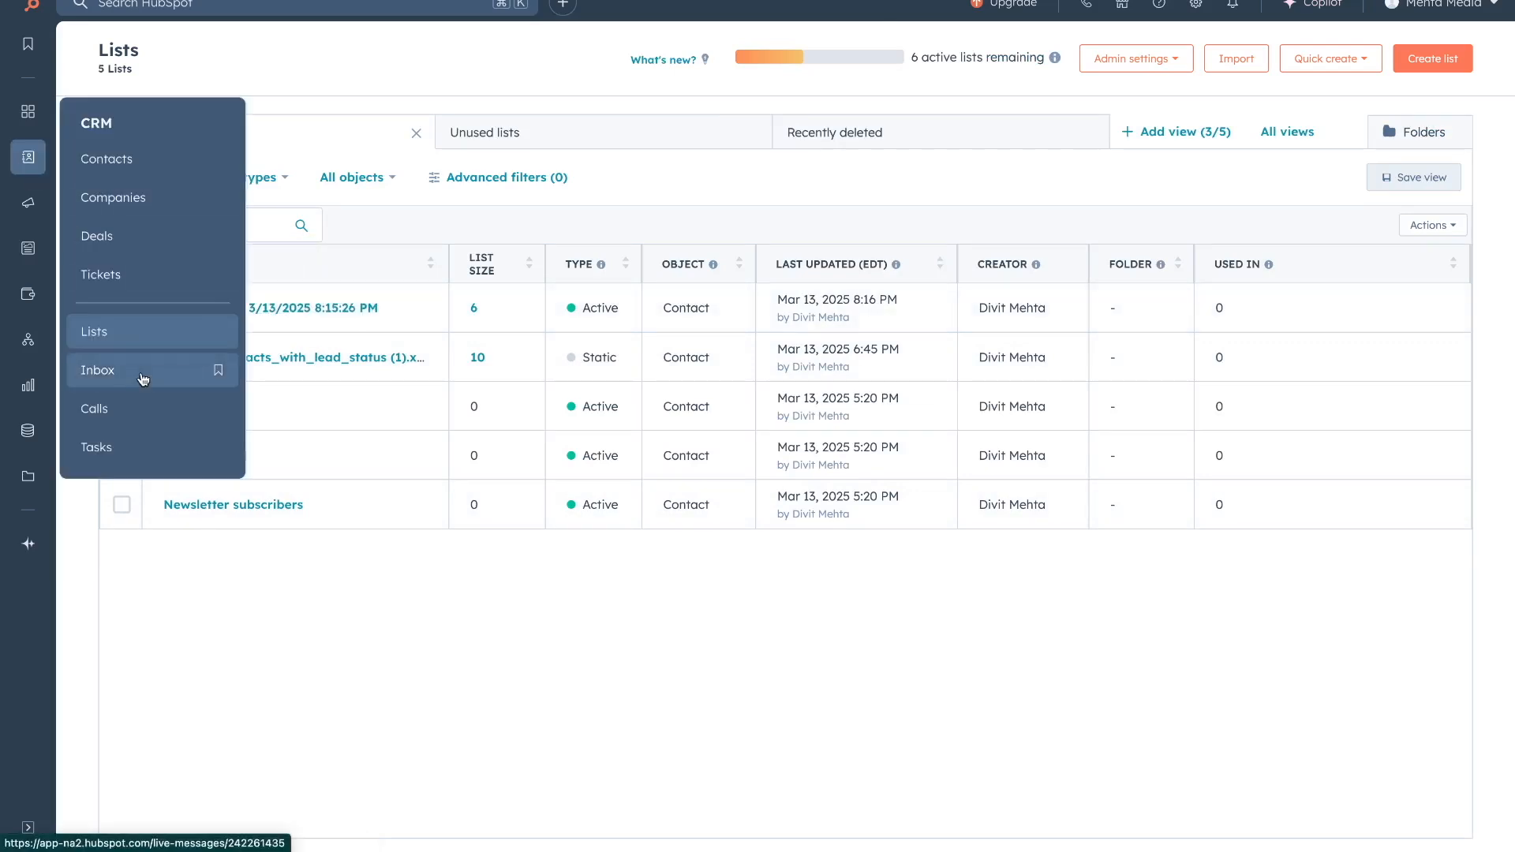
left_click(143, 447)
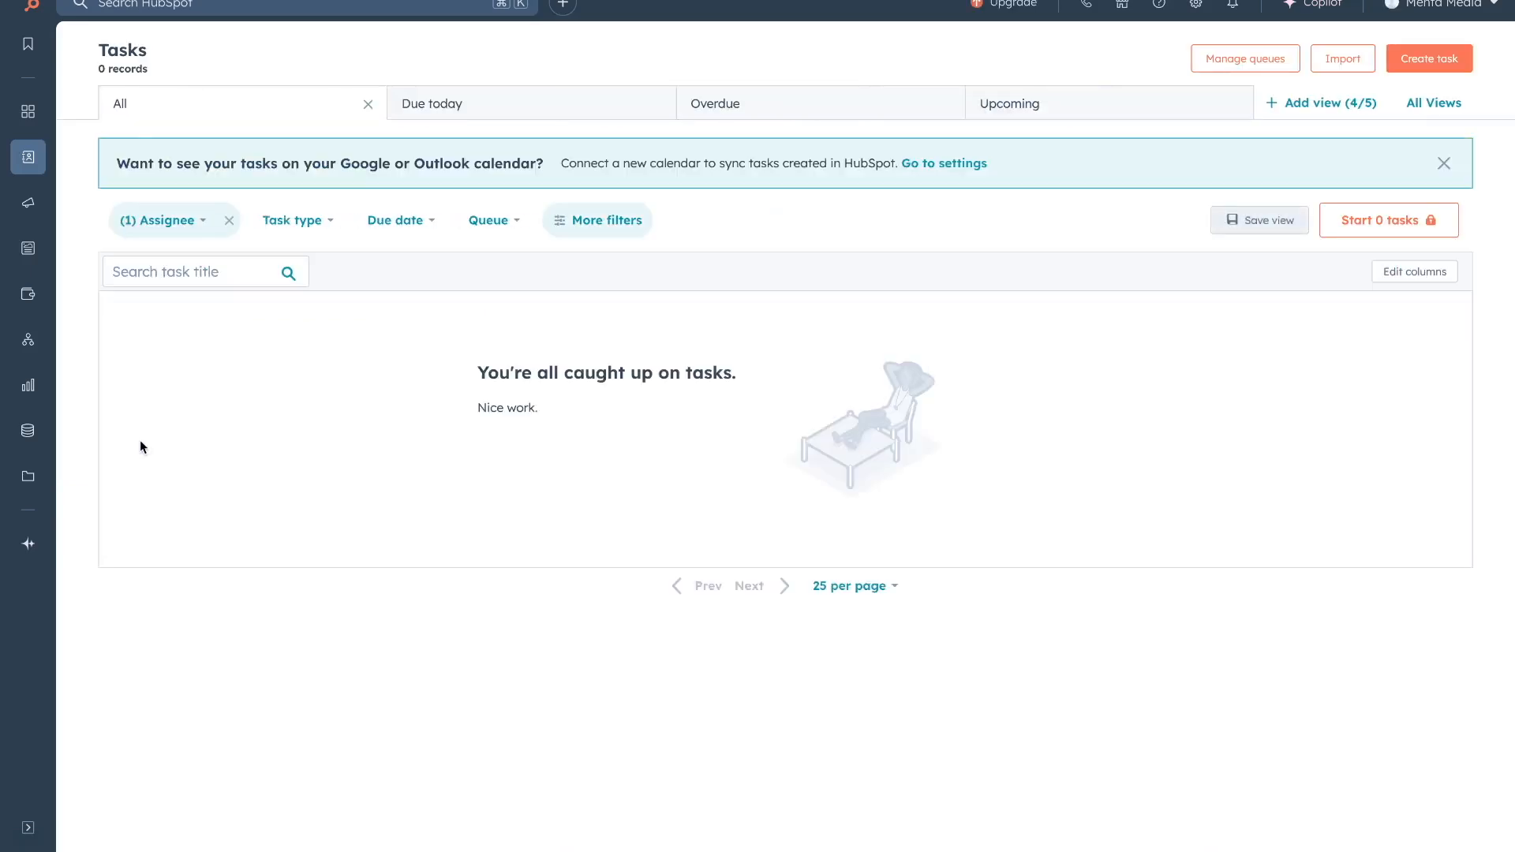
Create the High-priority to-do task 'update contact info' associated with one contact.
left_click(1433, 62)
type("update contact info")
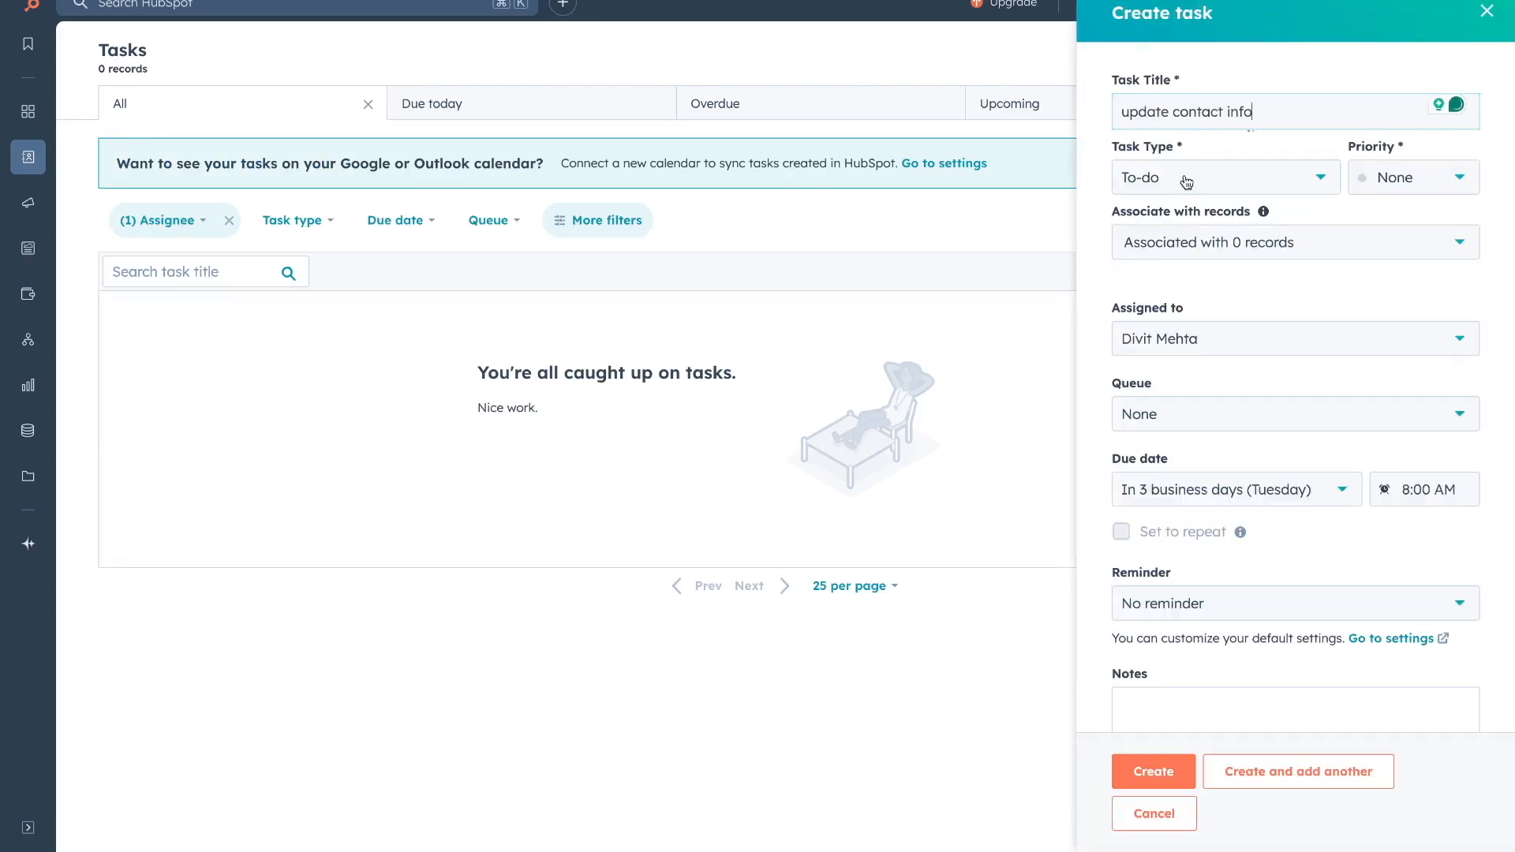
left_click(1186, 179)
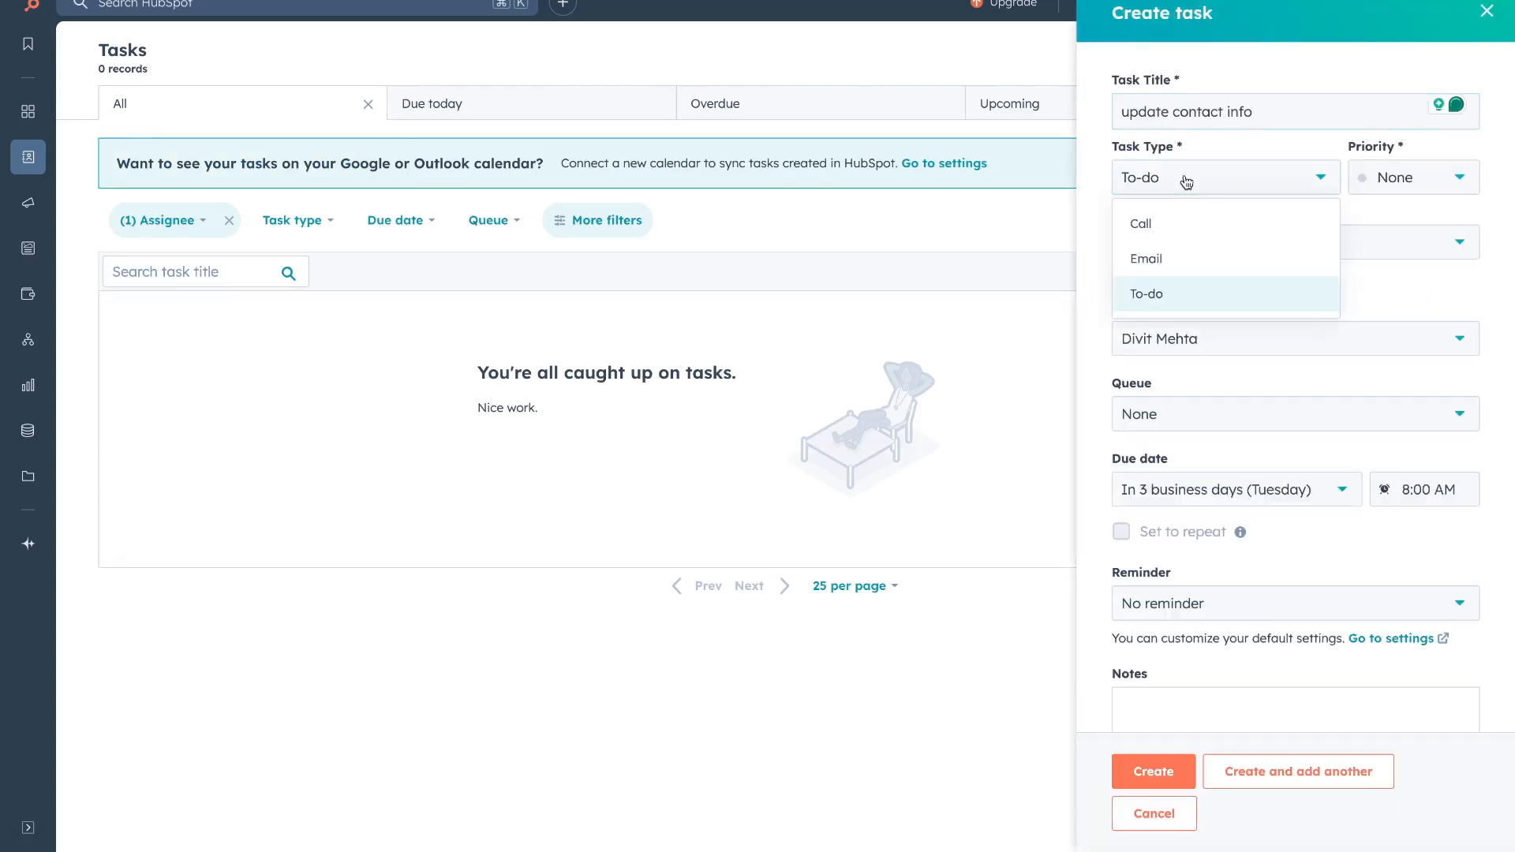
left_click(1401, 177)
left_click(1402, 329)
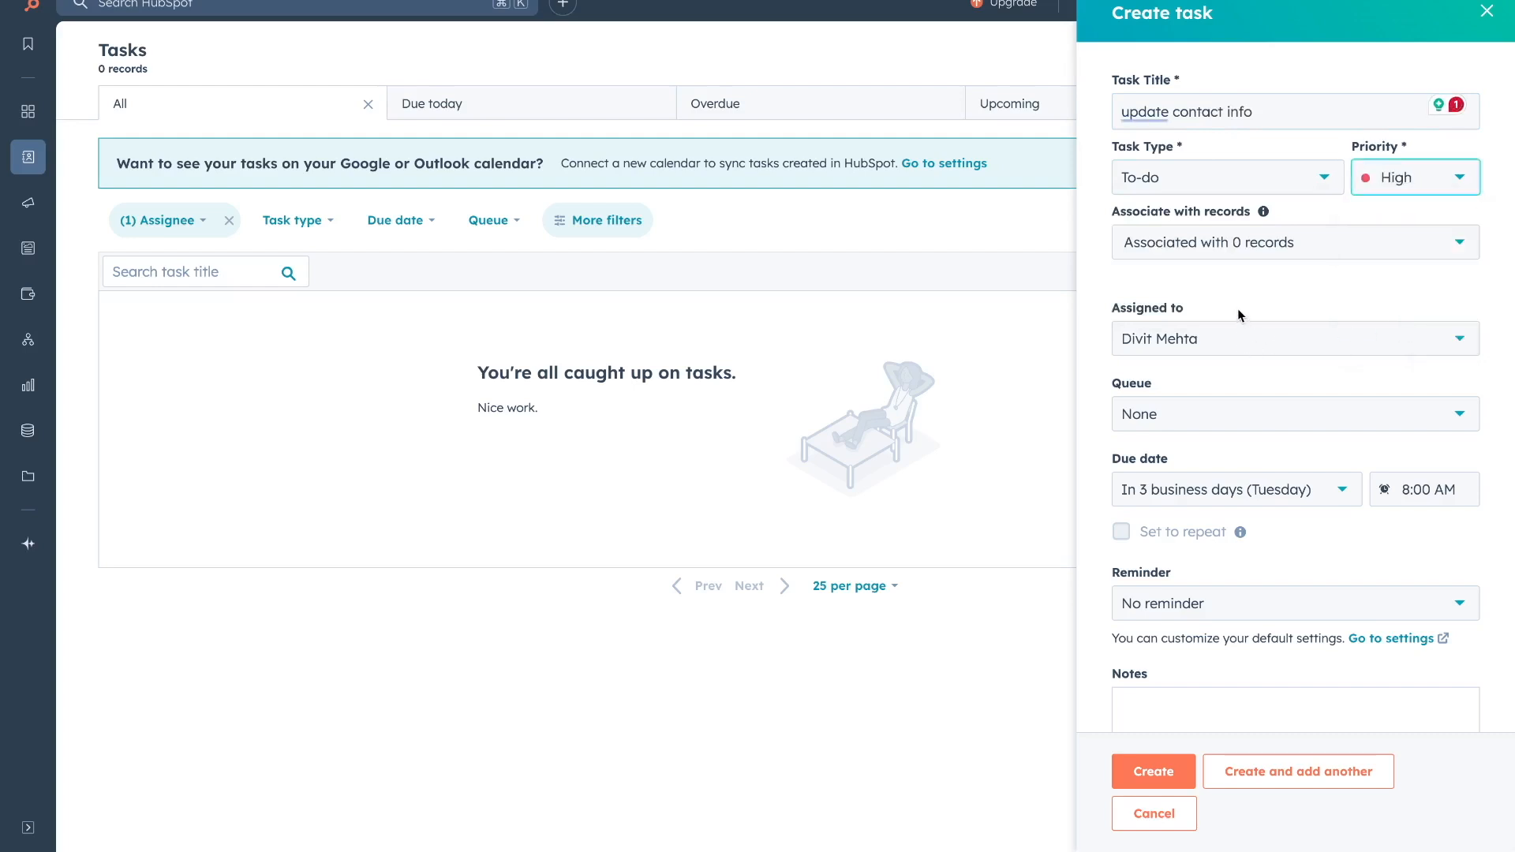
left_click(1220, 245)
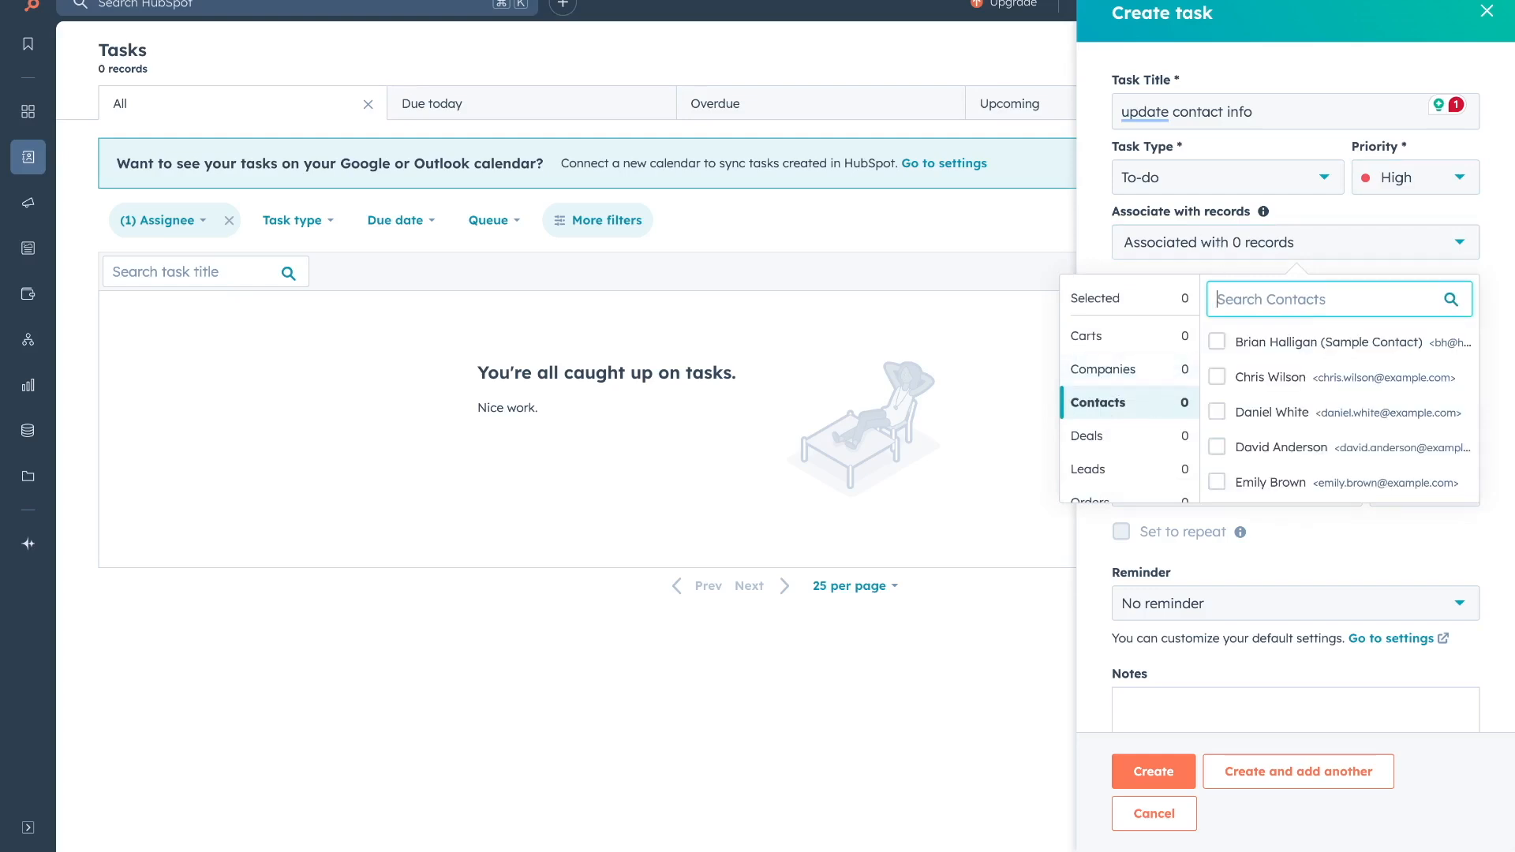
left_click(1221, 380)
left_click(1104, 251)
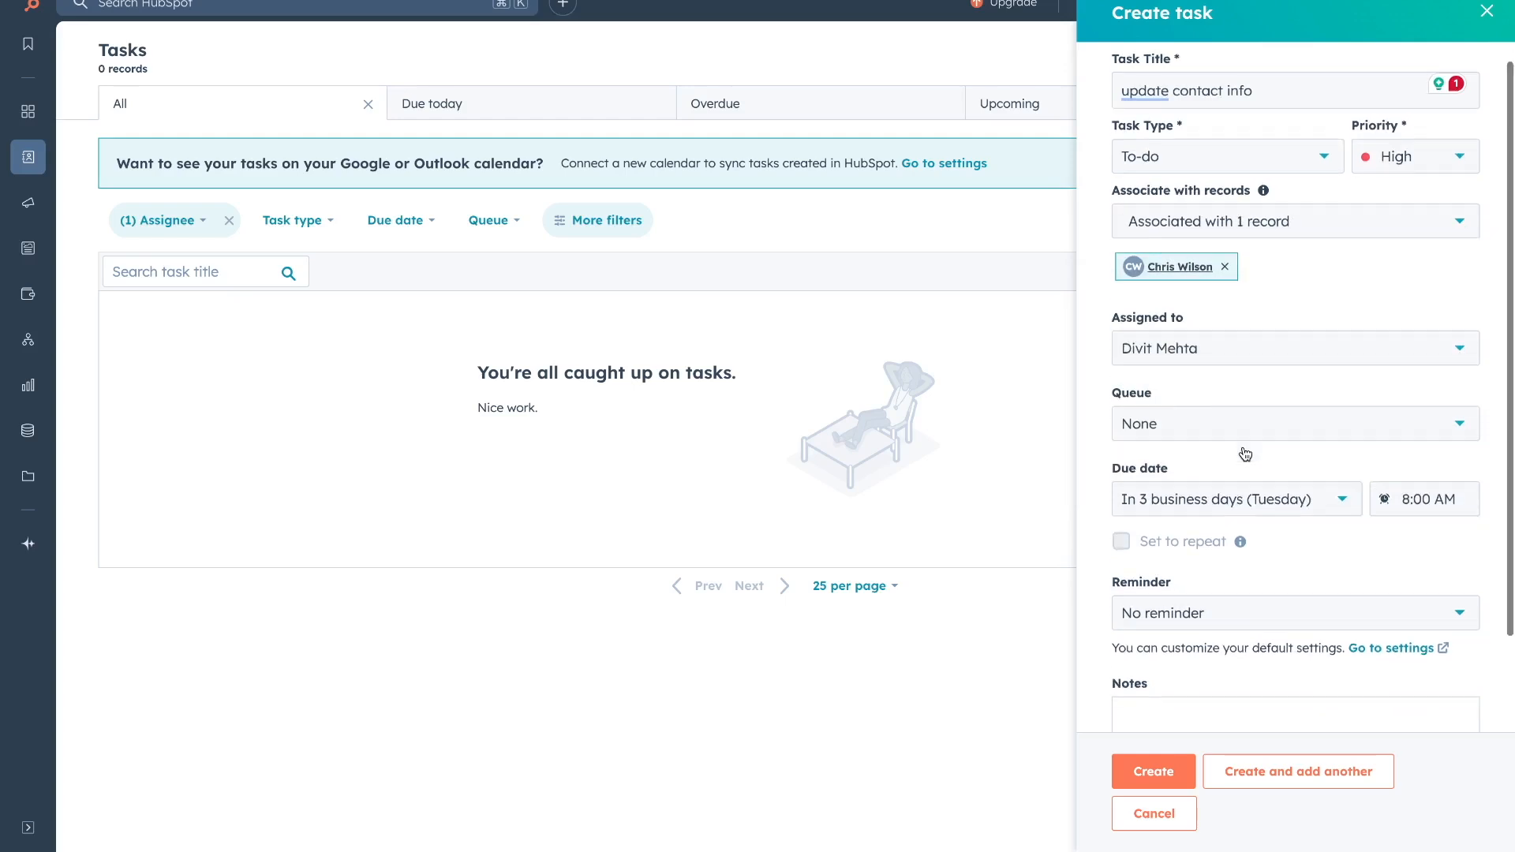
scroll(1244, 449, "down", 2)
left_click(1157, 767)
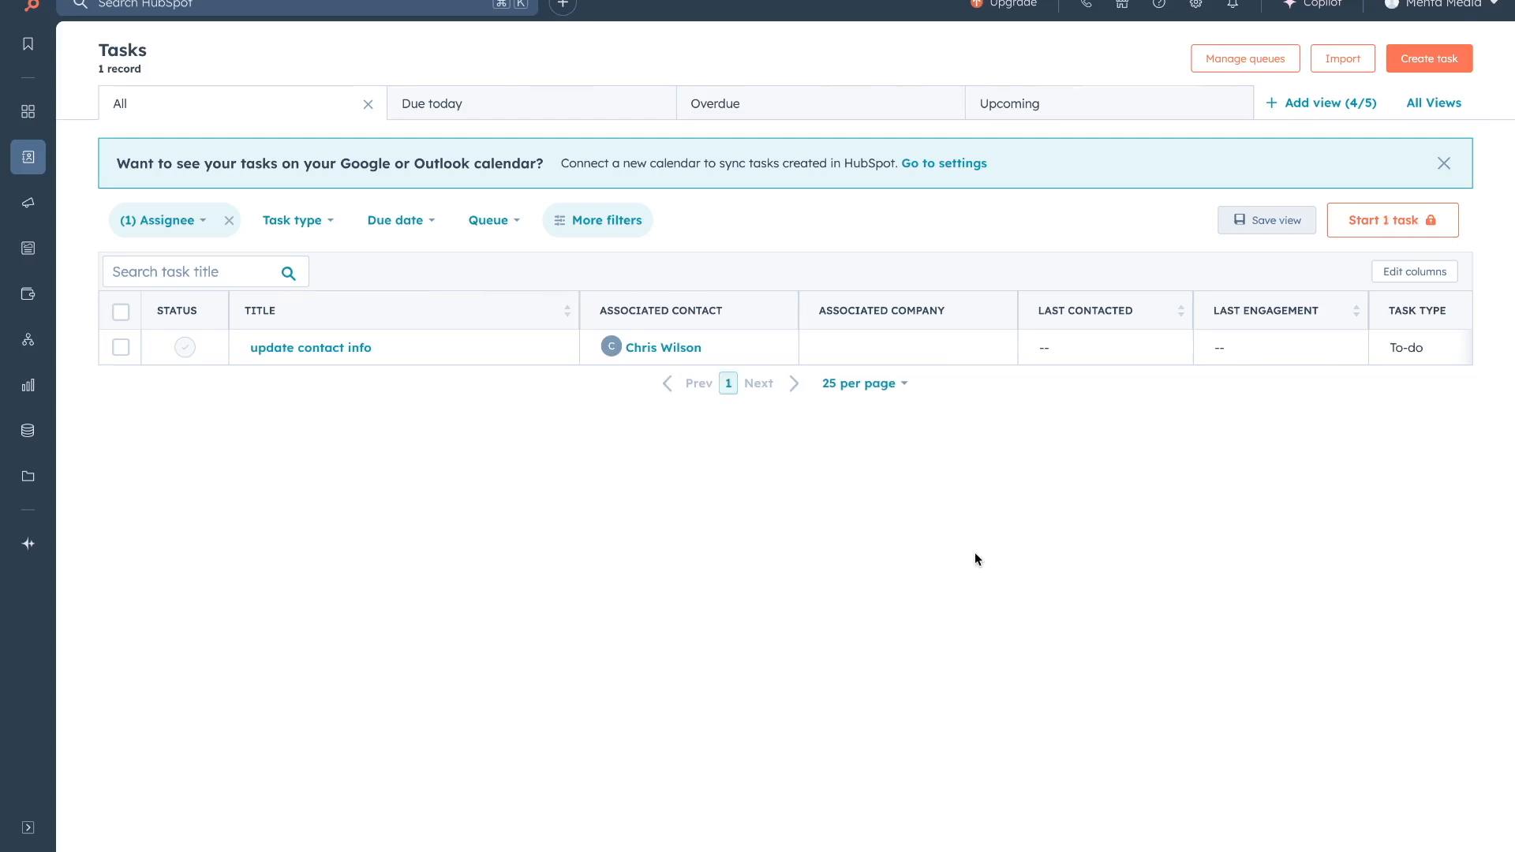
Visit the conversations Inbox and start connecting Facebook Messenger.
mouse_move(24, 172)
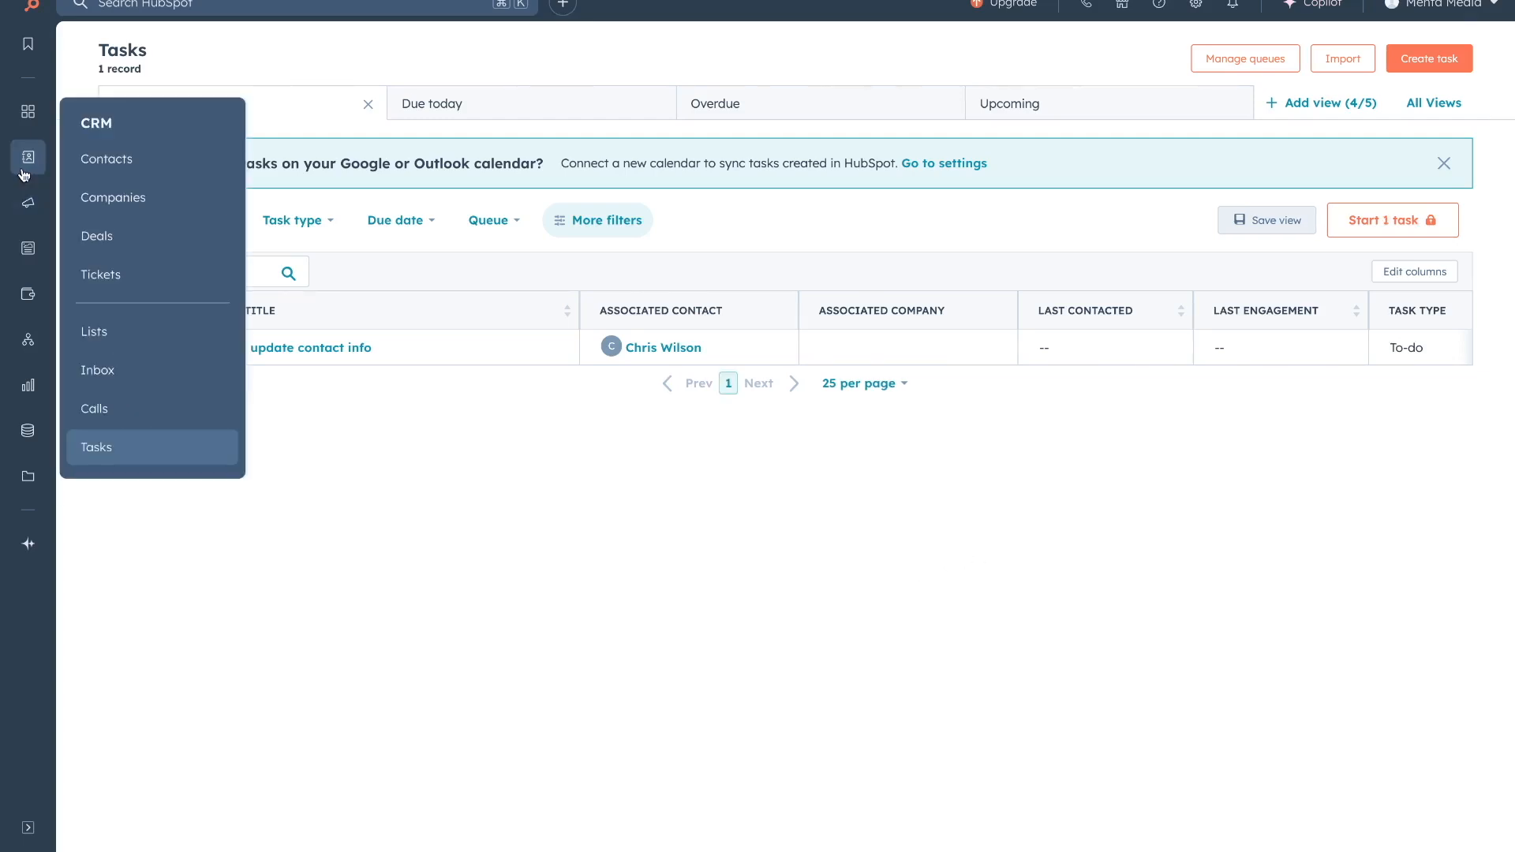
left_click(101, 371)
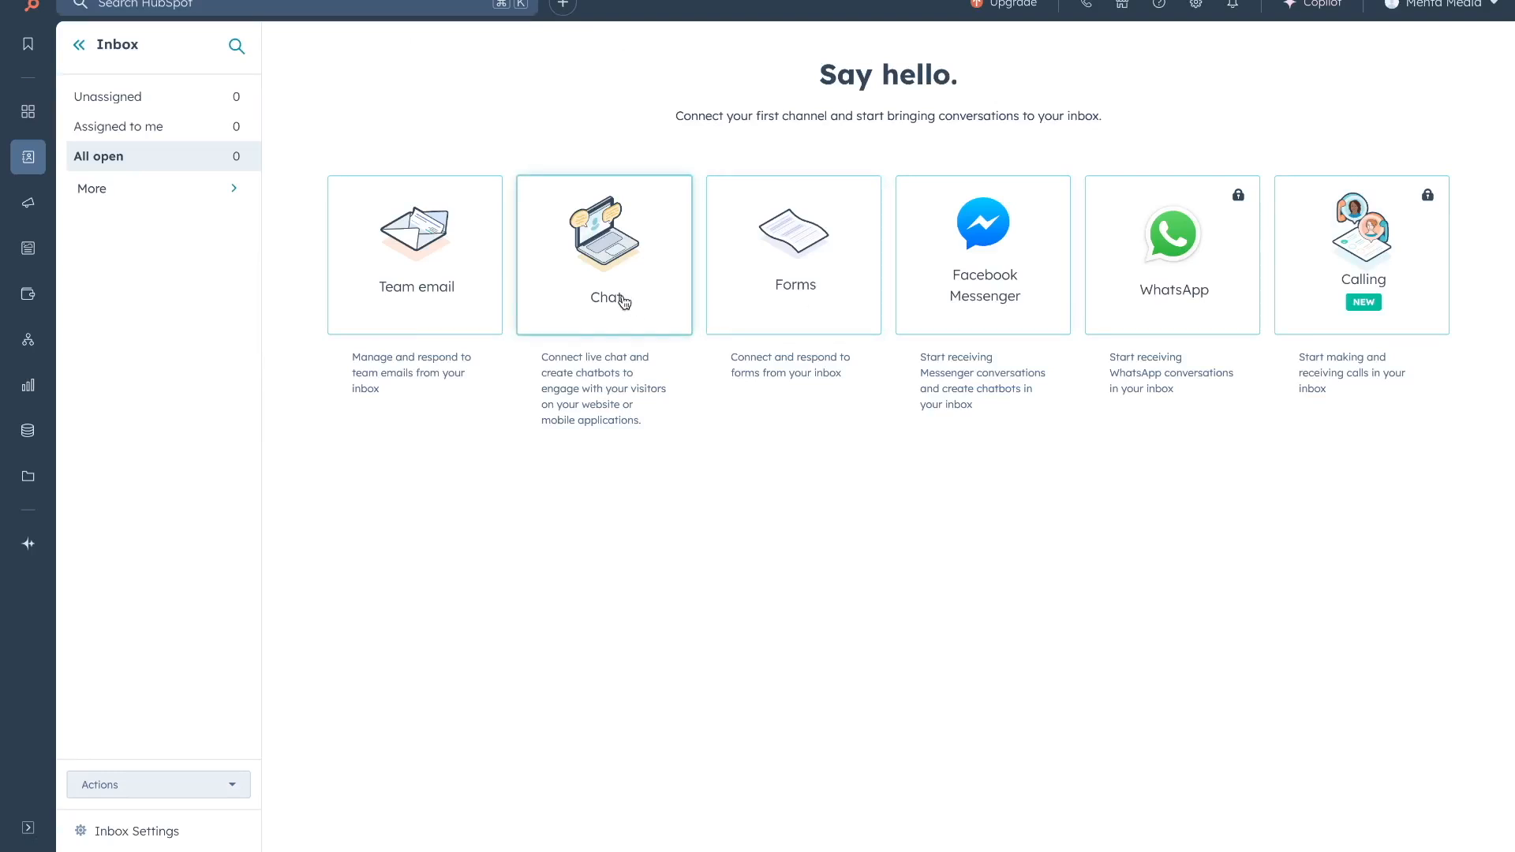
left_click(981, 298)
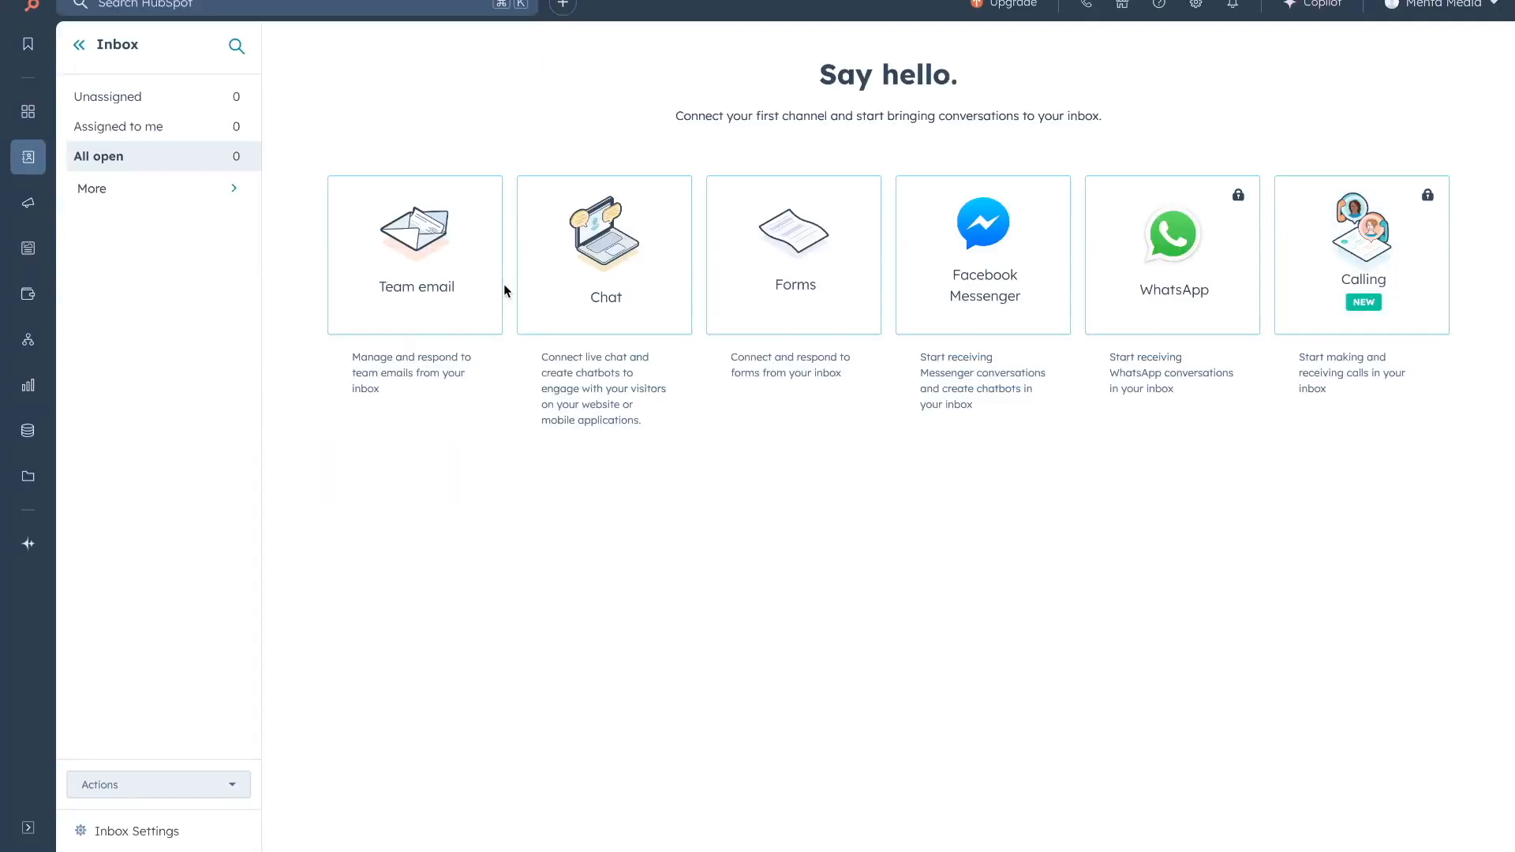
Check the empty Calls page, then return to the Contacts list of 12 contacts.
mouse_move(28, 157)
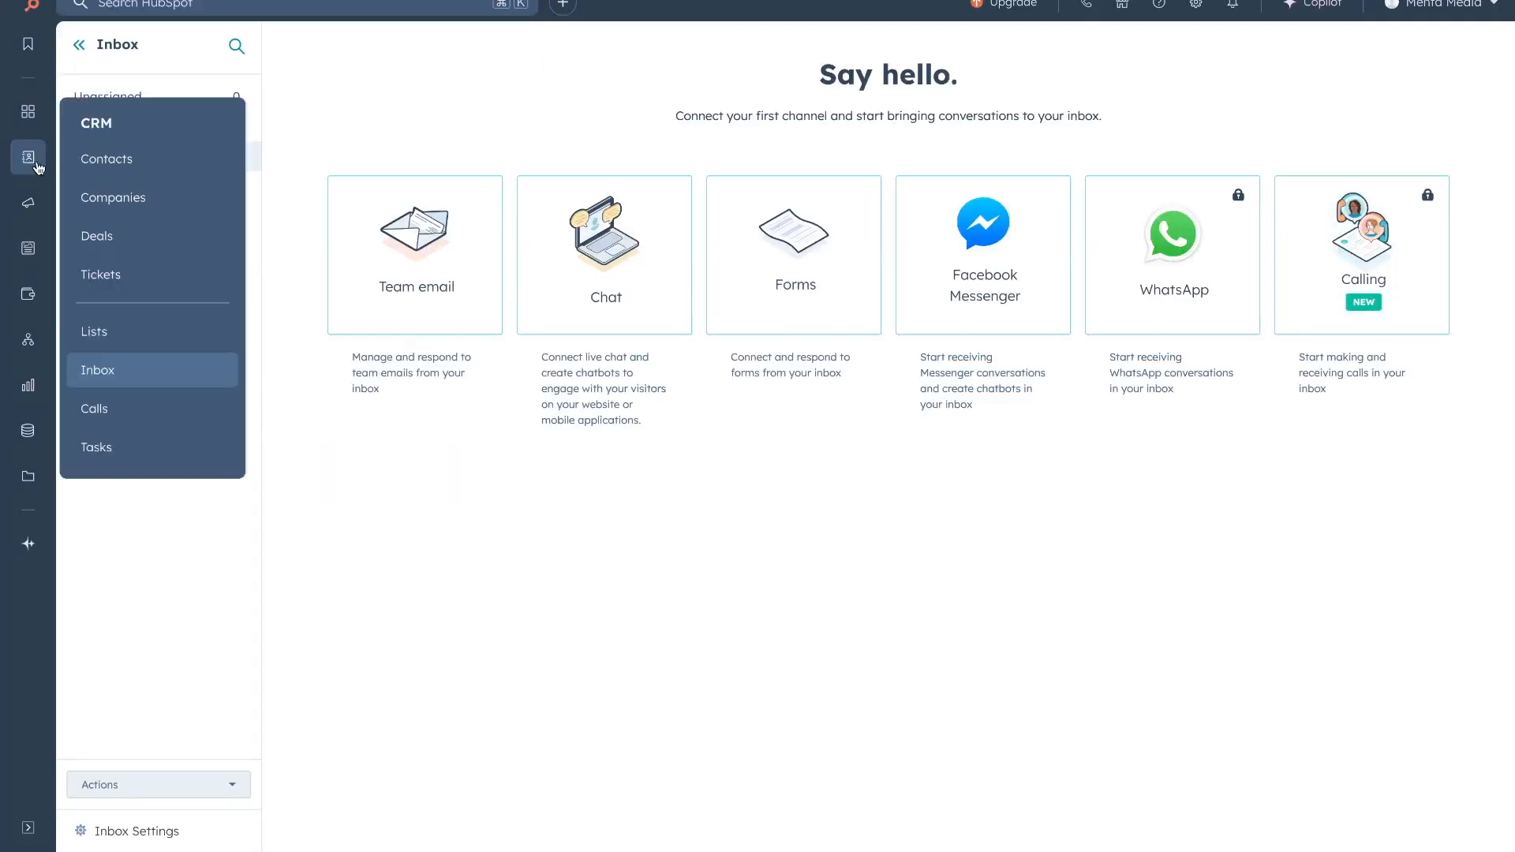
left_click(111, 421)
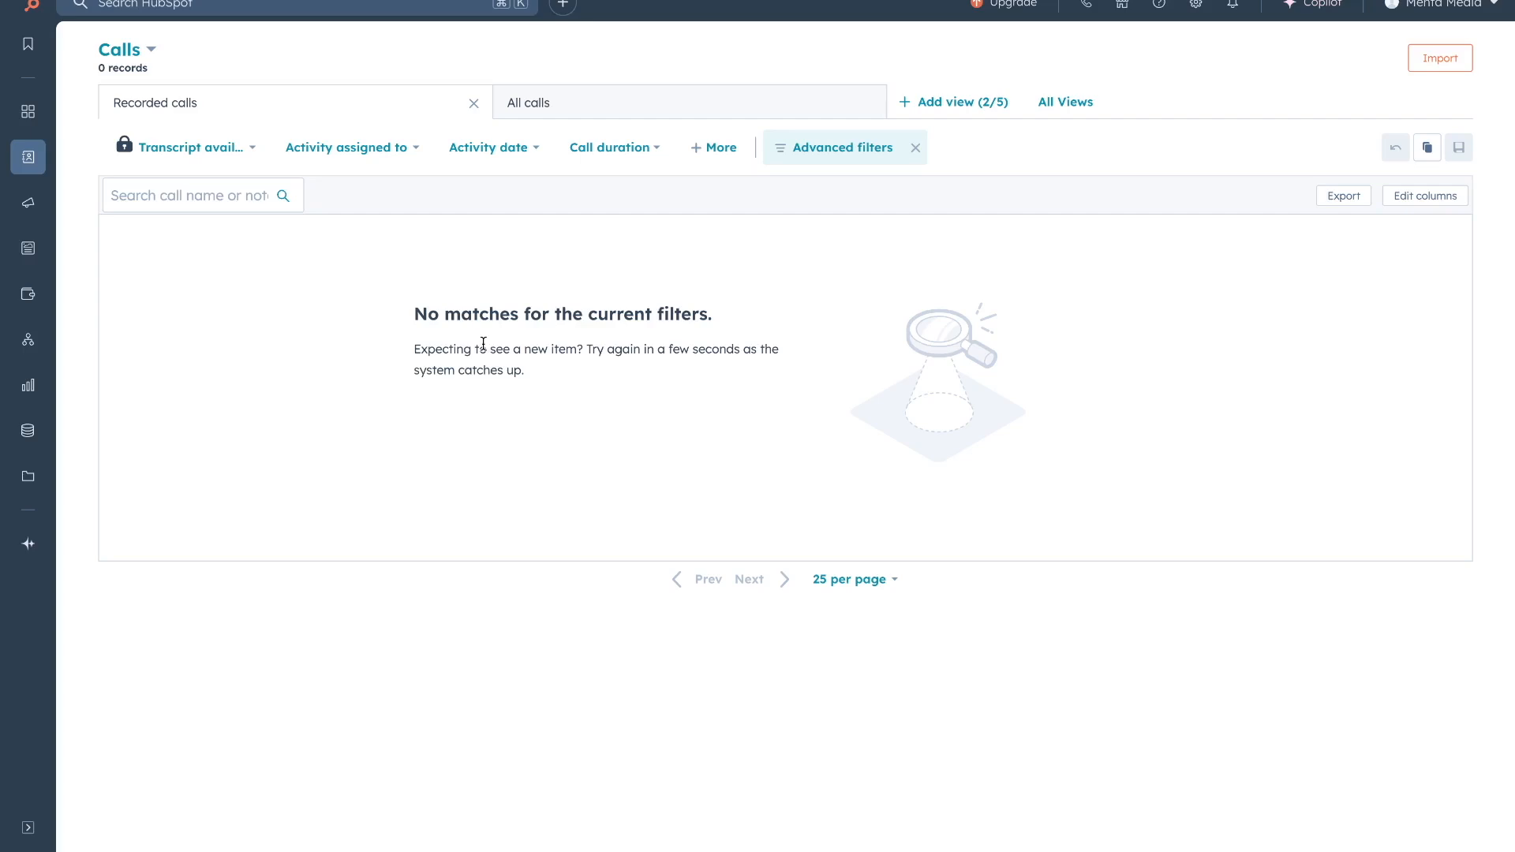
mouse_move(32, 162)
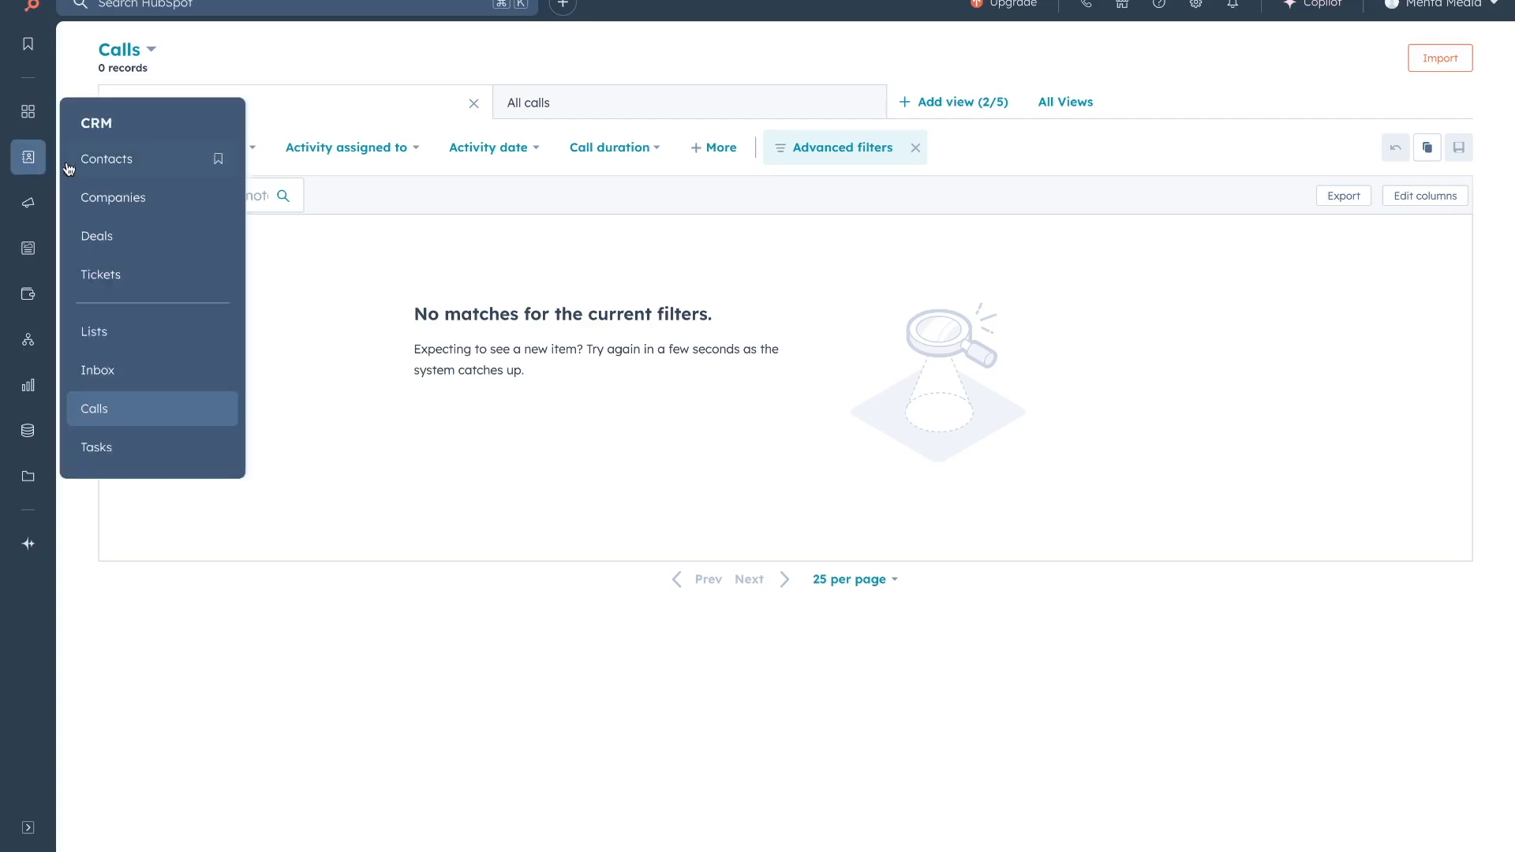
left_click(106, 165)
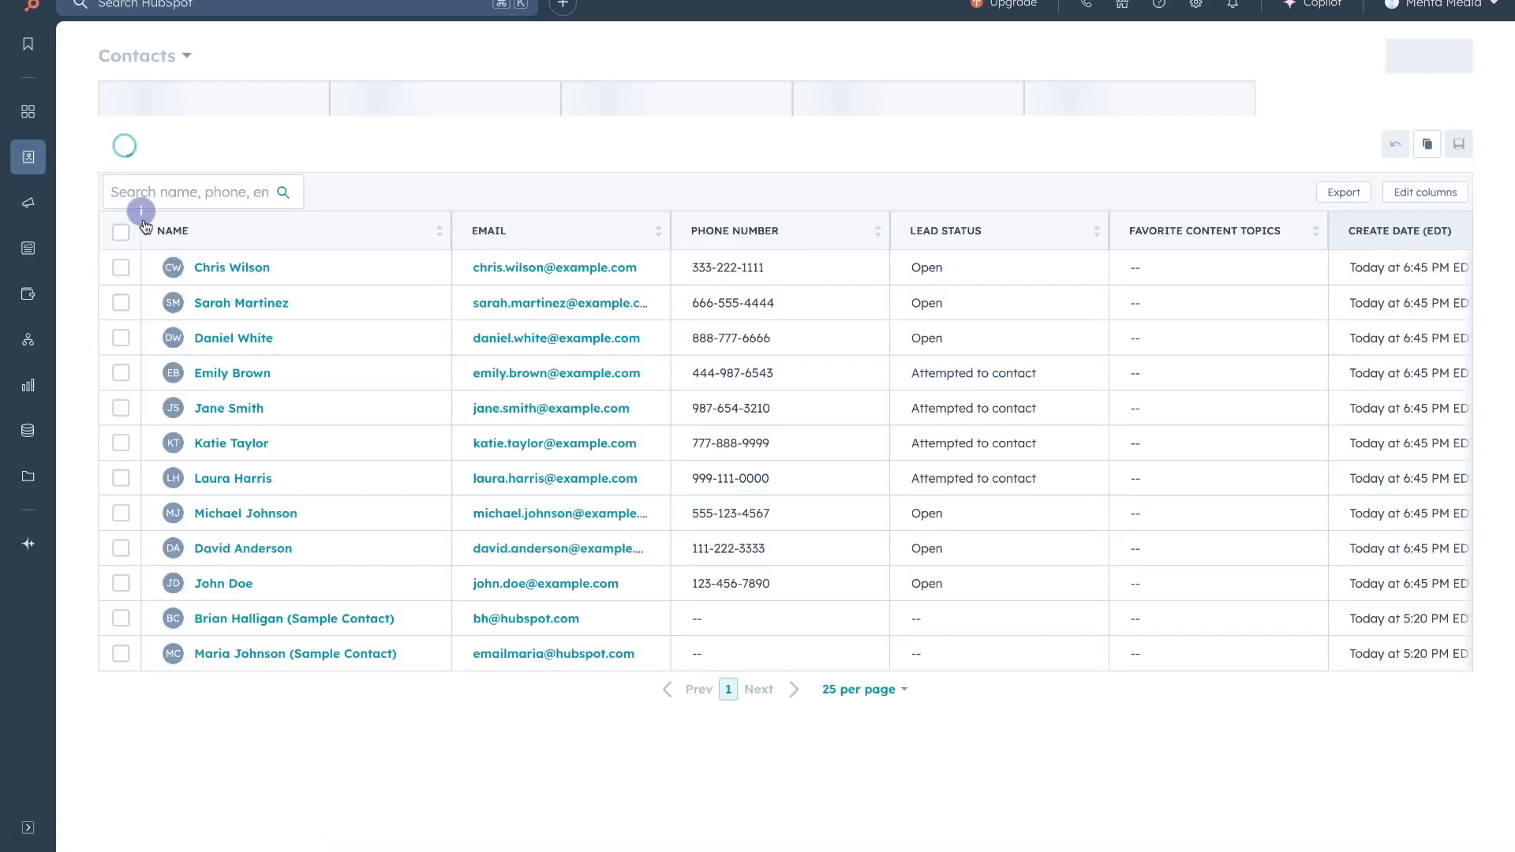
Open the SmartHome Ltd Operations Manager's record, try calling, and dismiss the calling promotion.
left_click(212, 271)
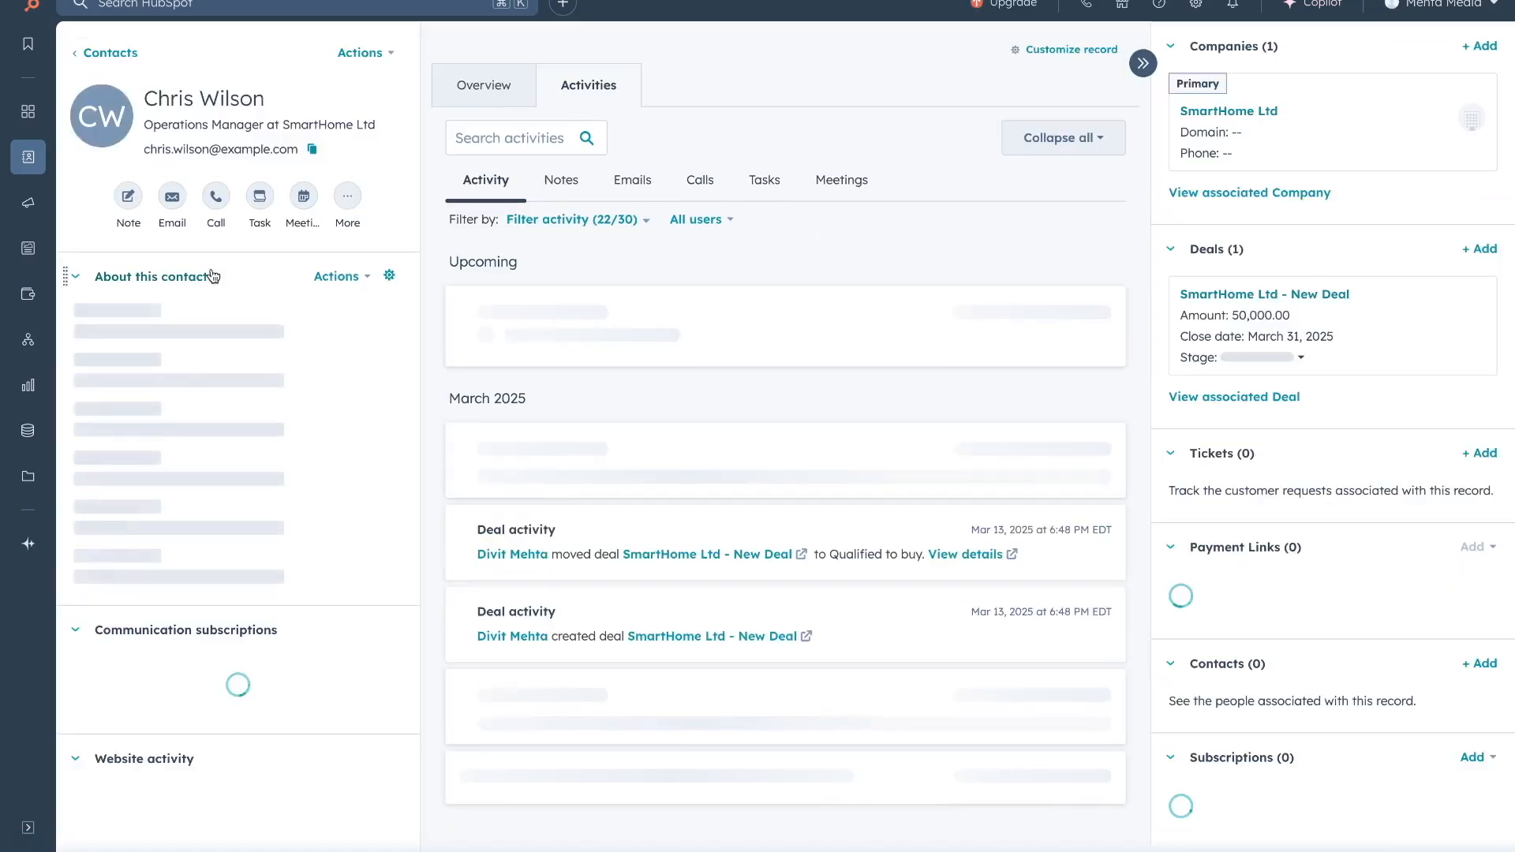
left_click(216, 197)
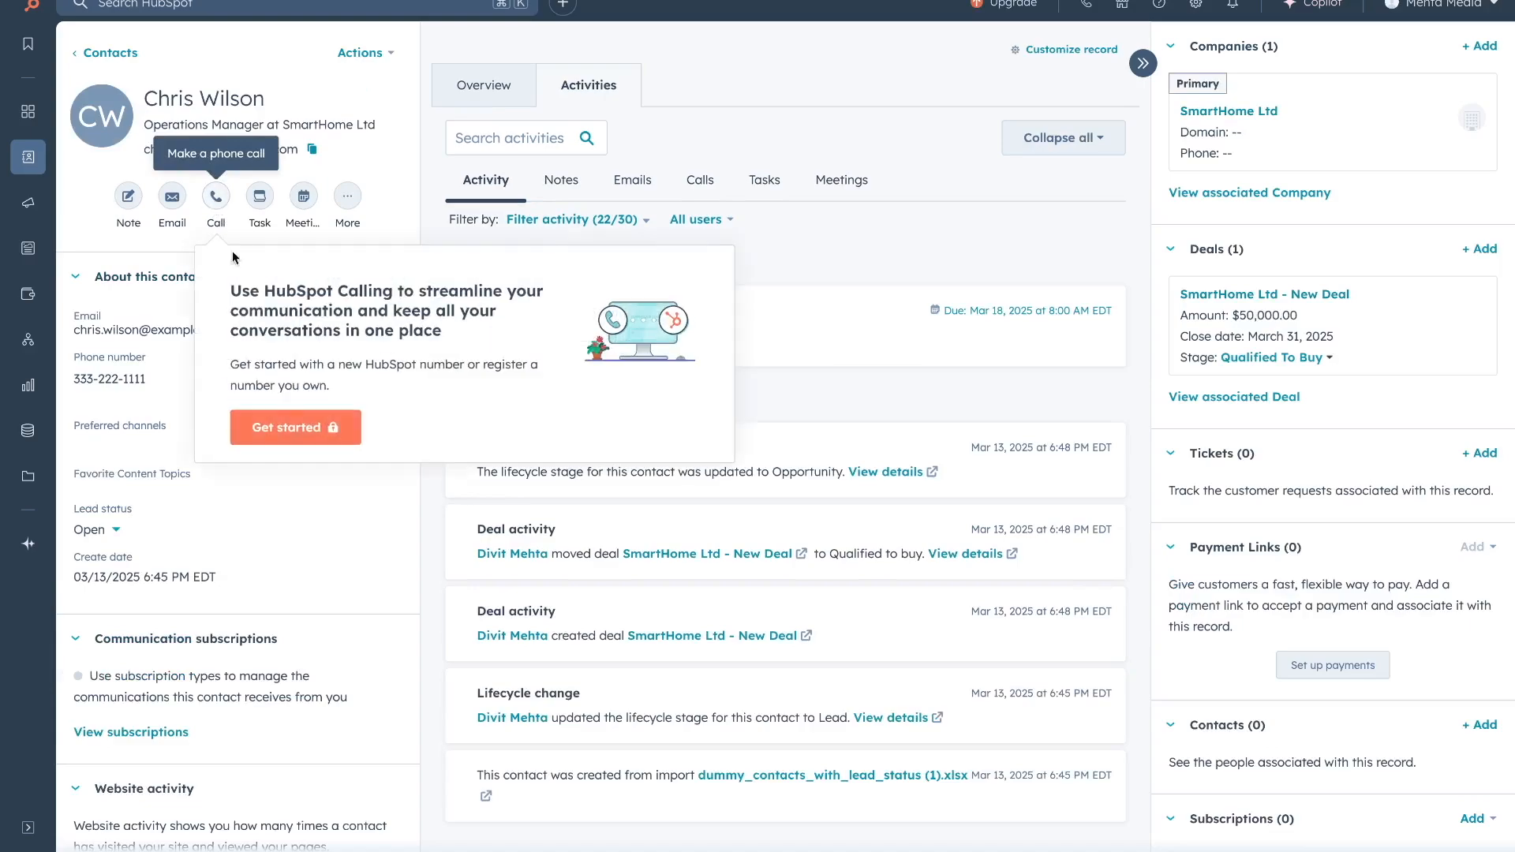
left_click(274, 424)
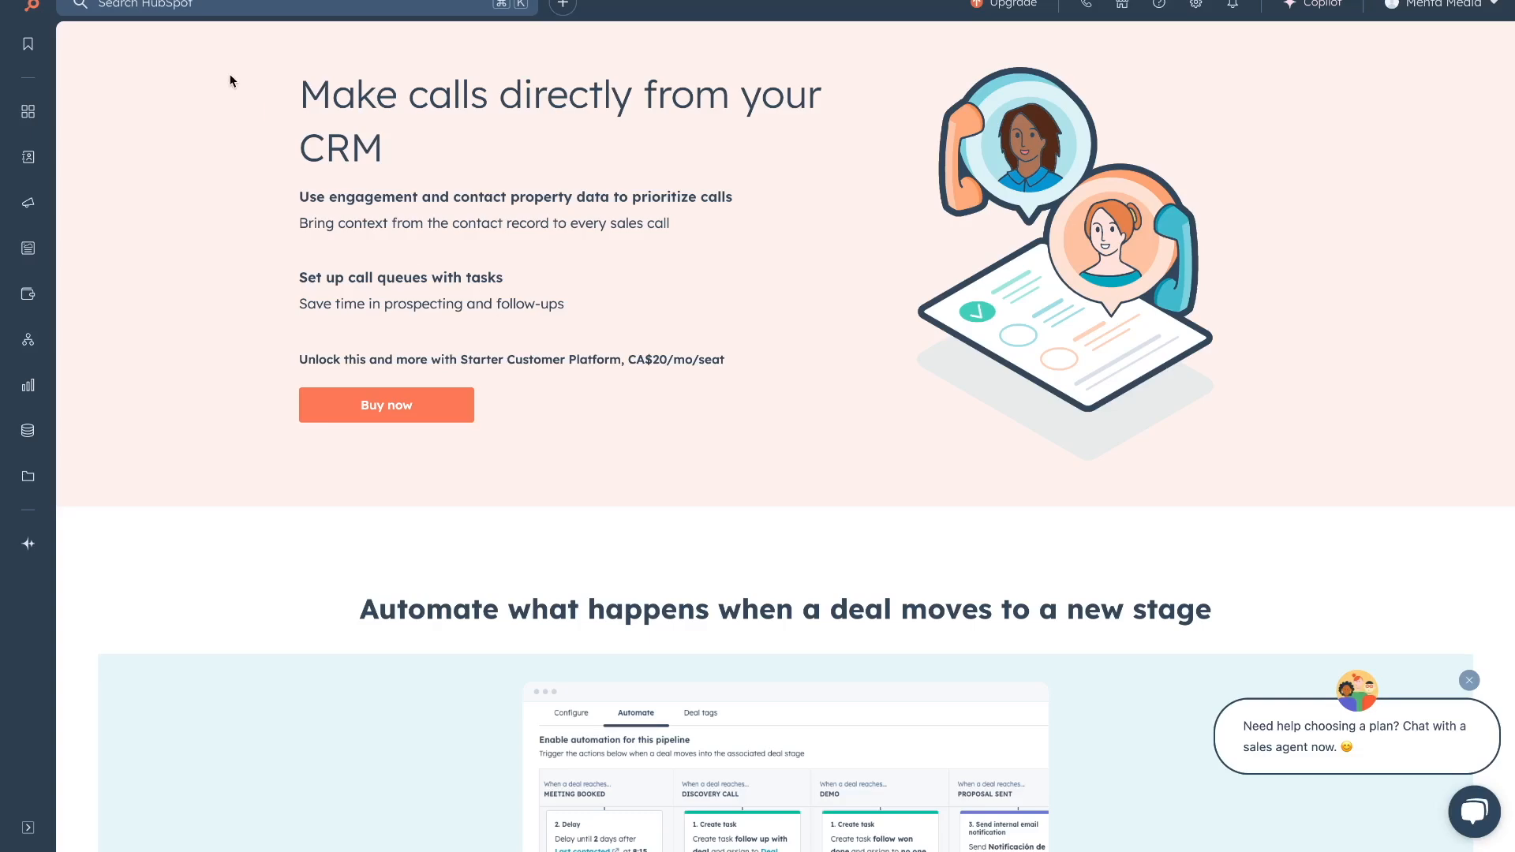
key("super+w")
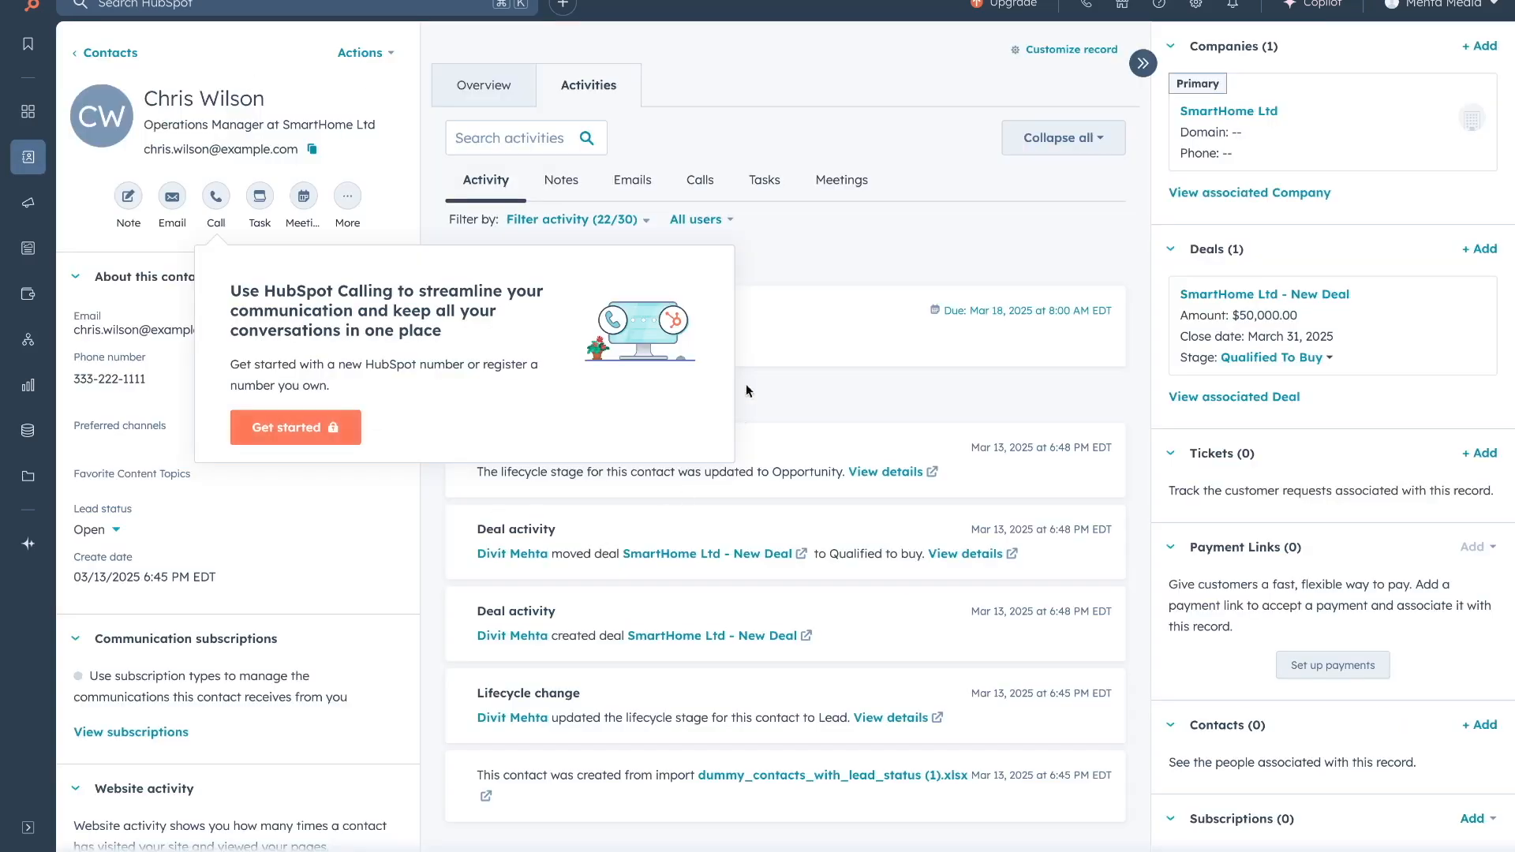
left_click(798, 272)
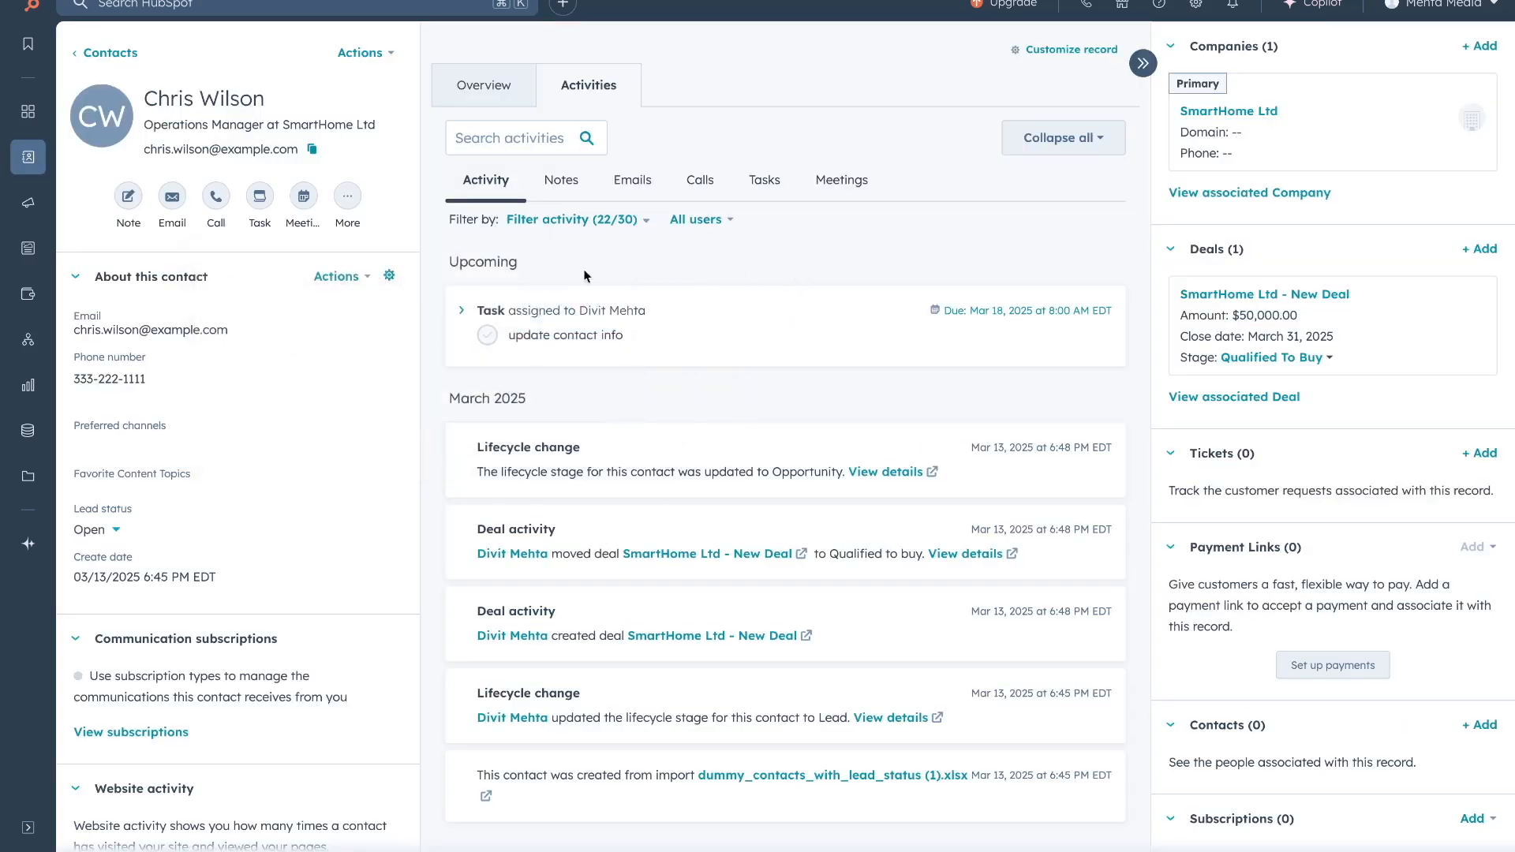
Discard an empty note on the contact, then start a blank email draft to them.
left_click(128, 196)
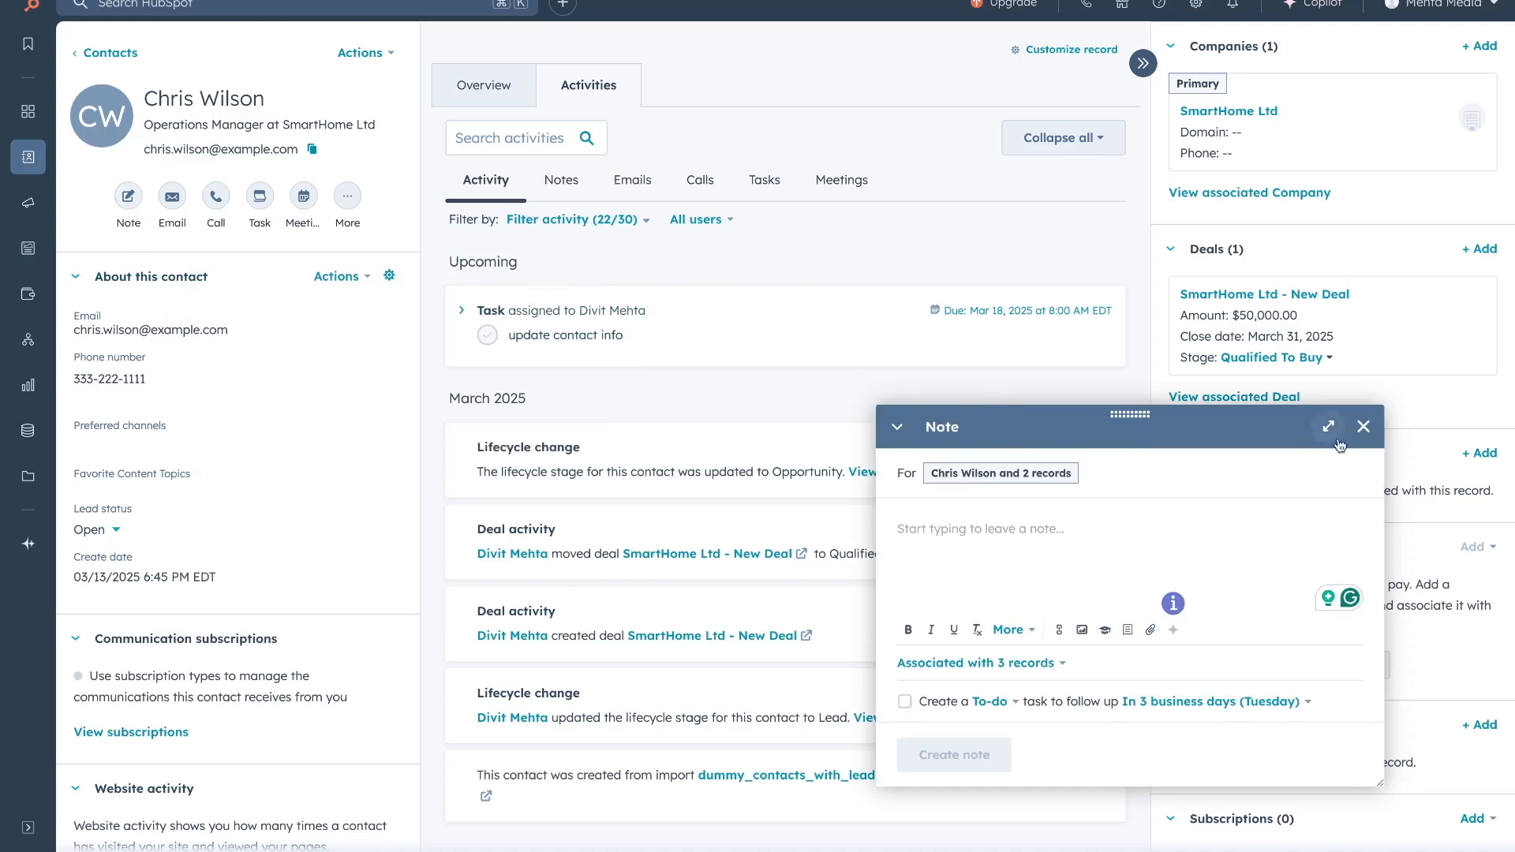
left_click(1364, 426)
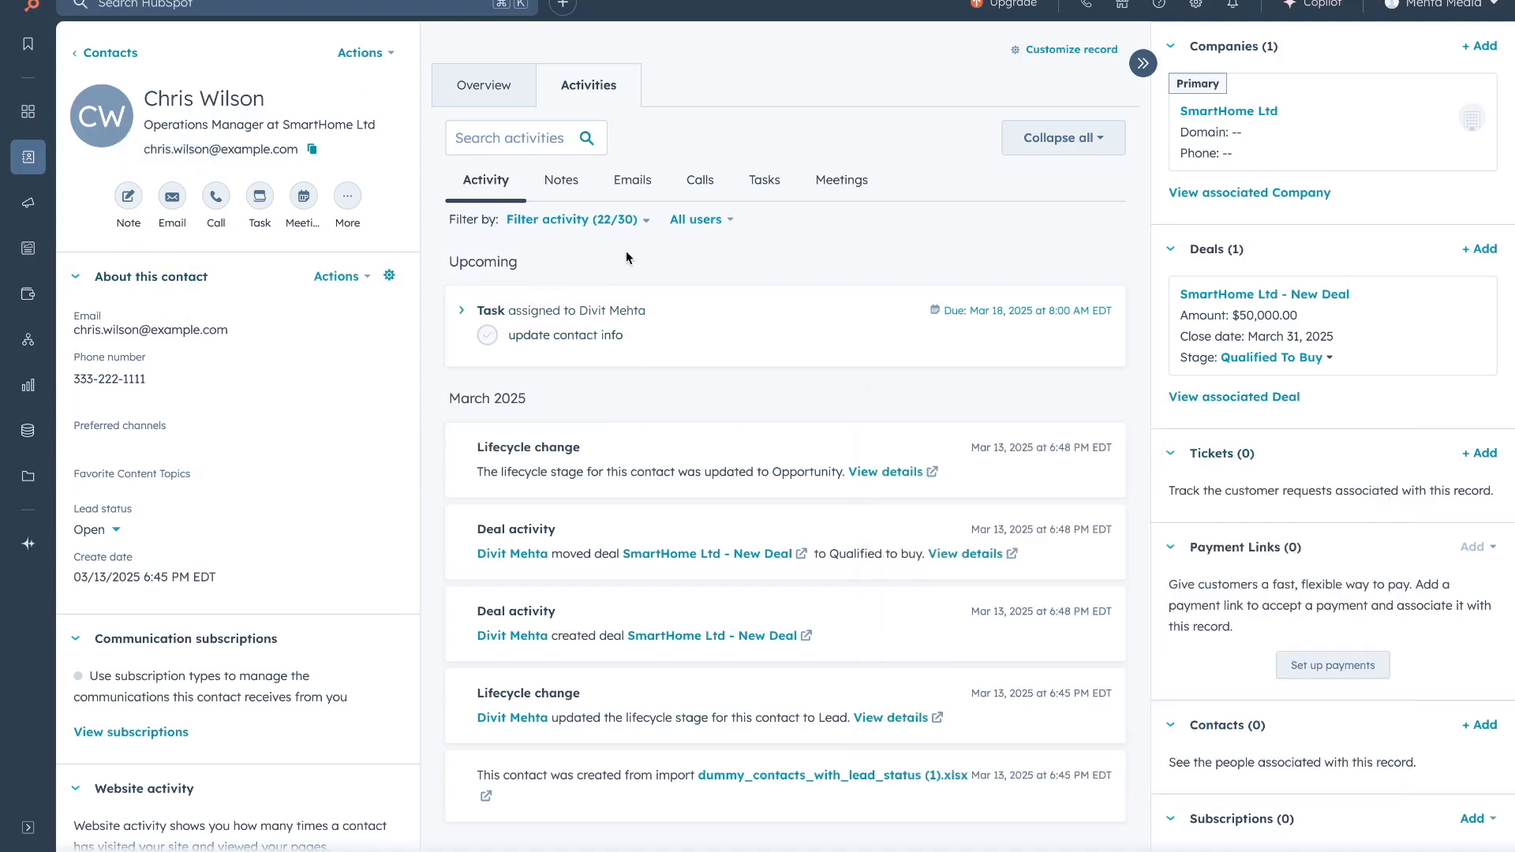
left_click(172, 196)
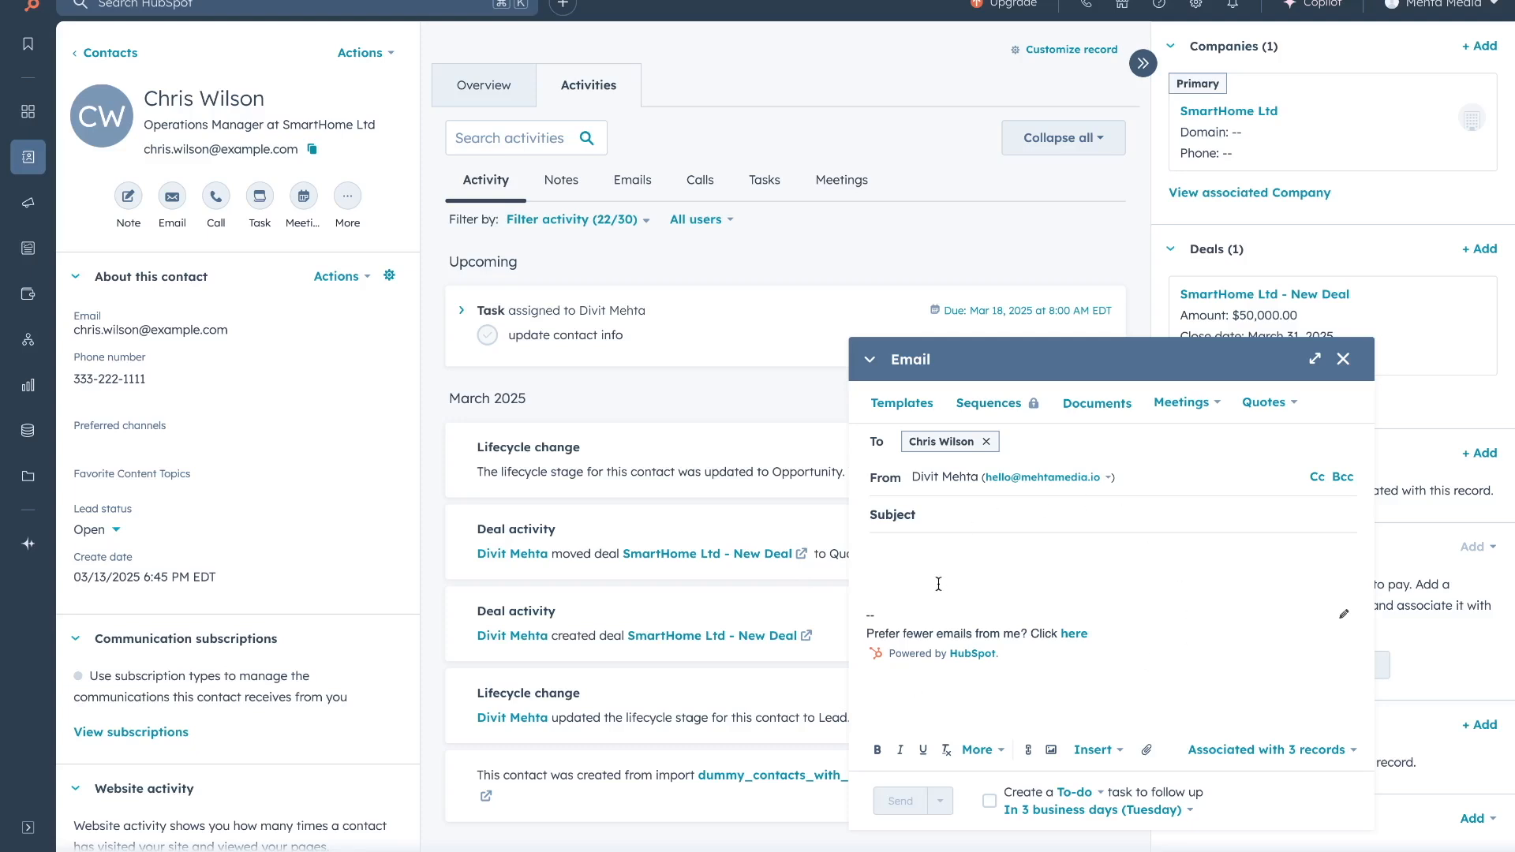
Insert the '60 min, 30 min, and 15 min meeting' scheduling link into the email, check its address, and close the draft.
left_click(1210, 412)
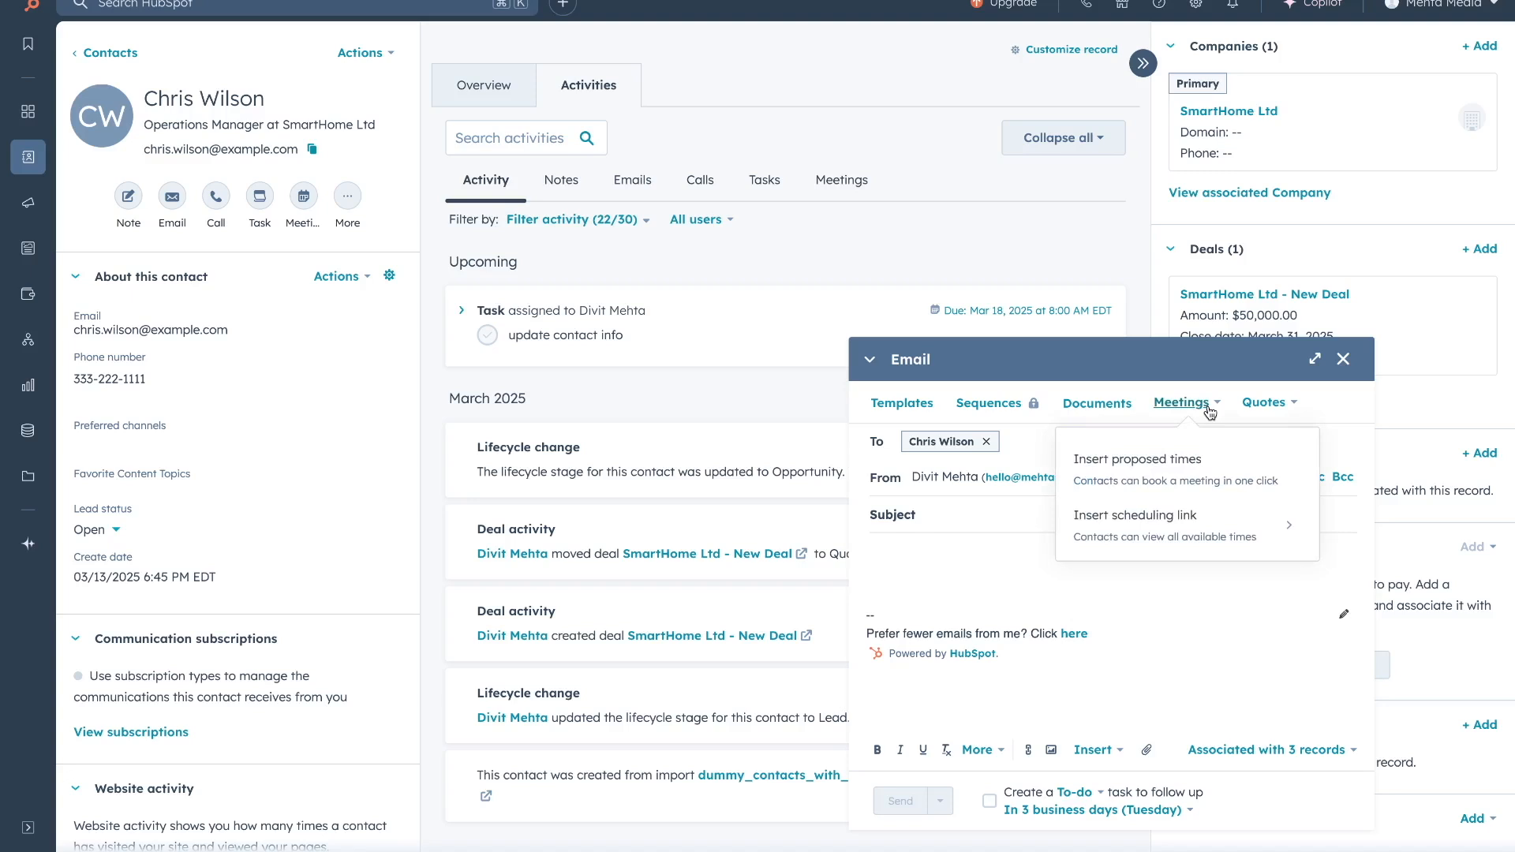
left_click(1220, 523)
left_click(1220, 513)
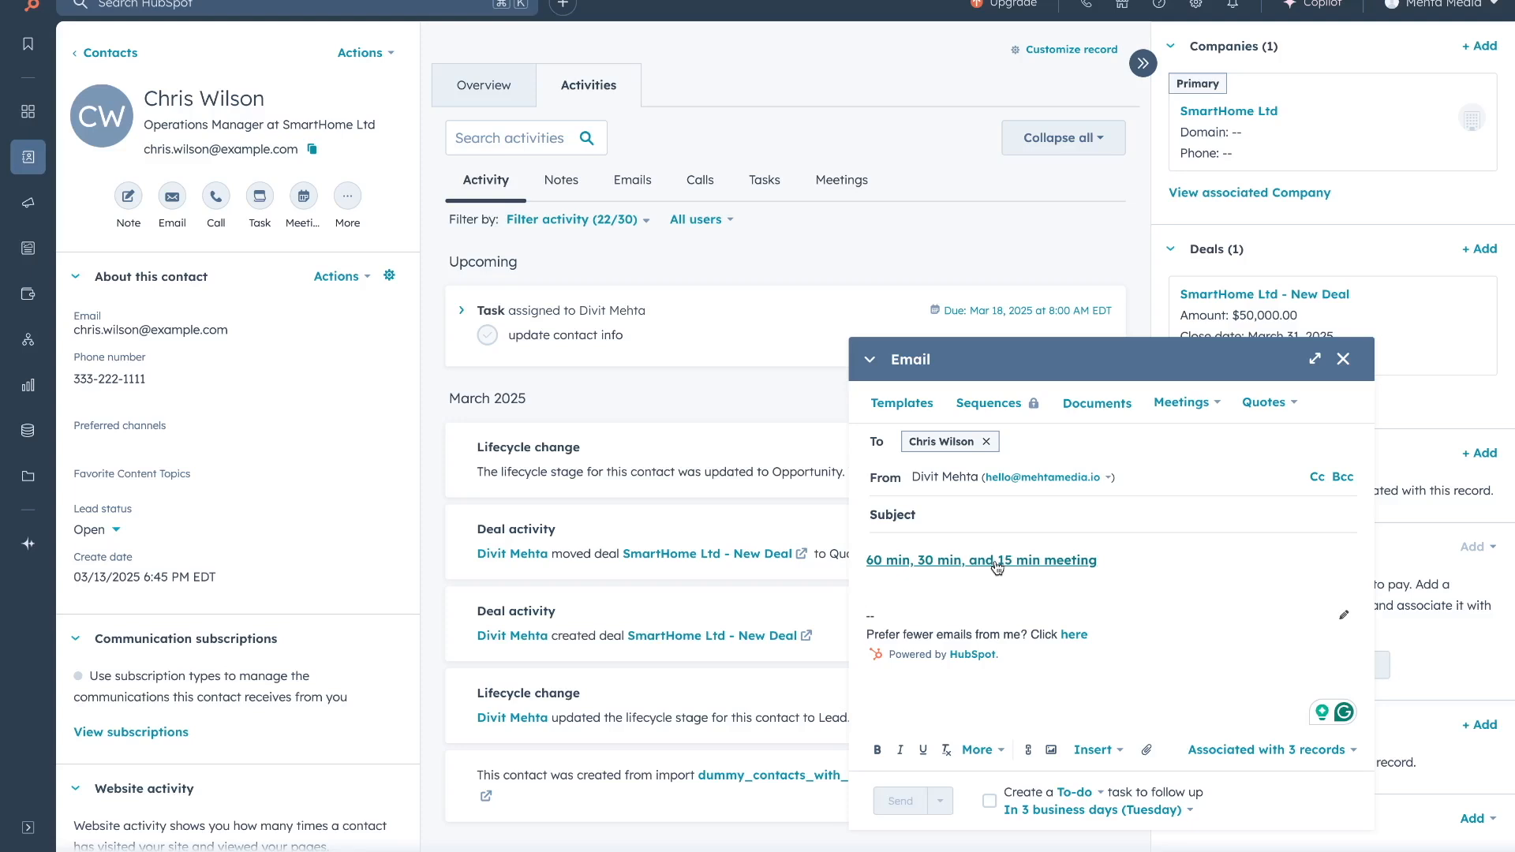
left_click(1062, 568)
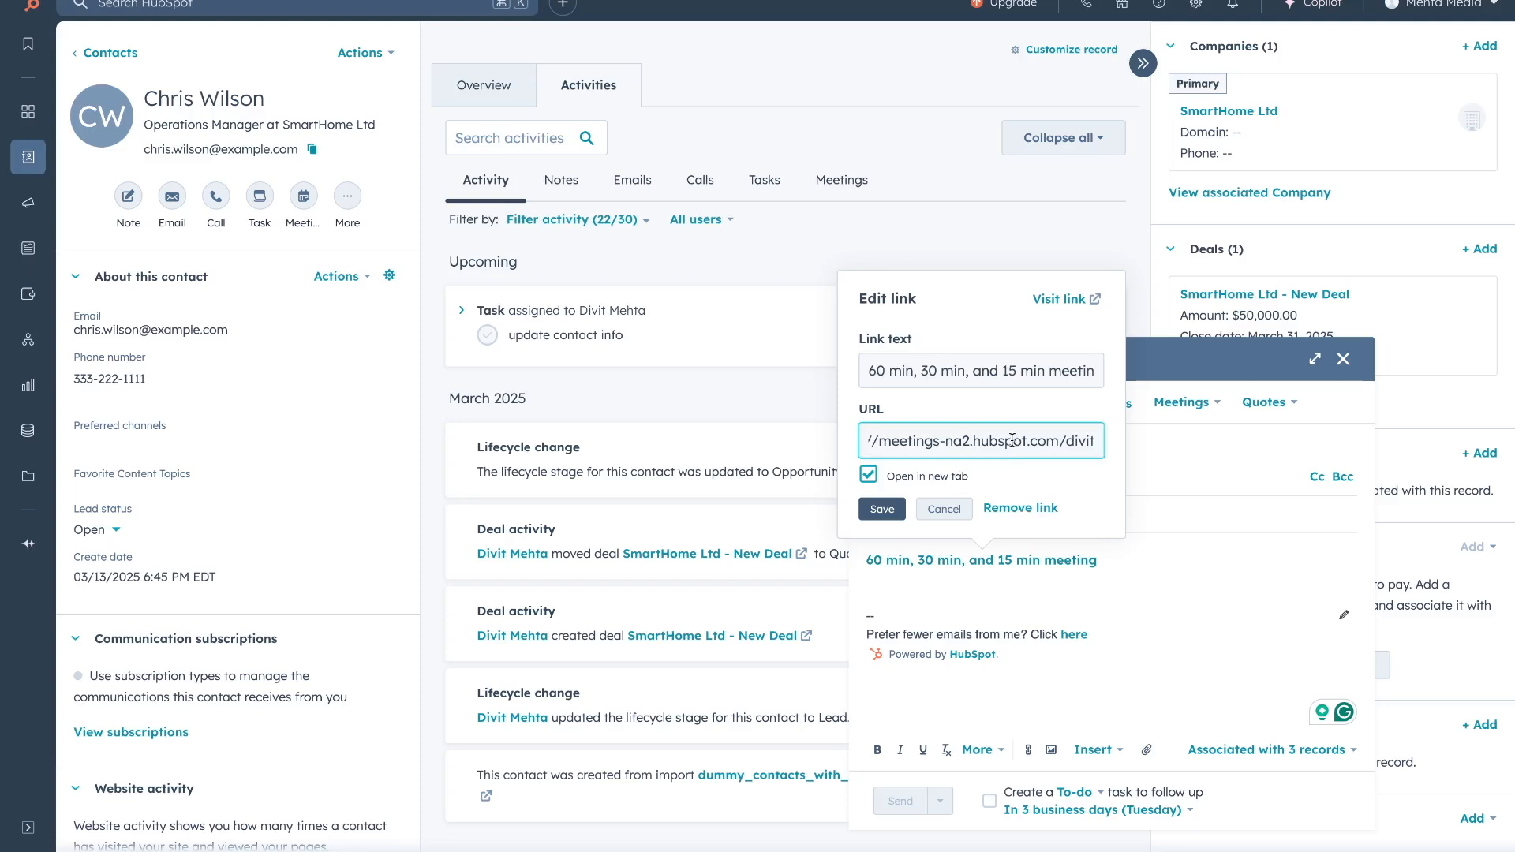
left_click(1143, 280)
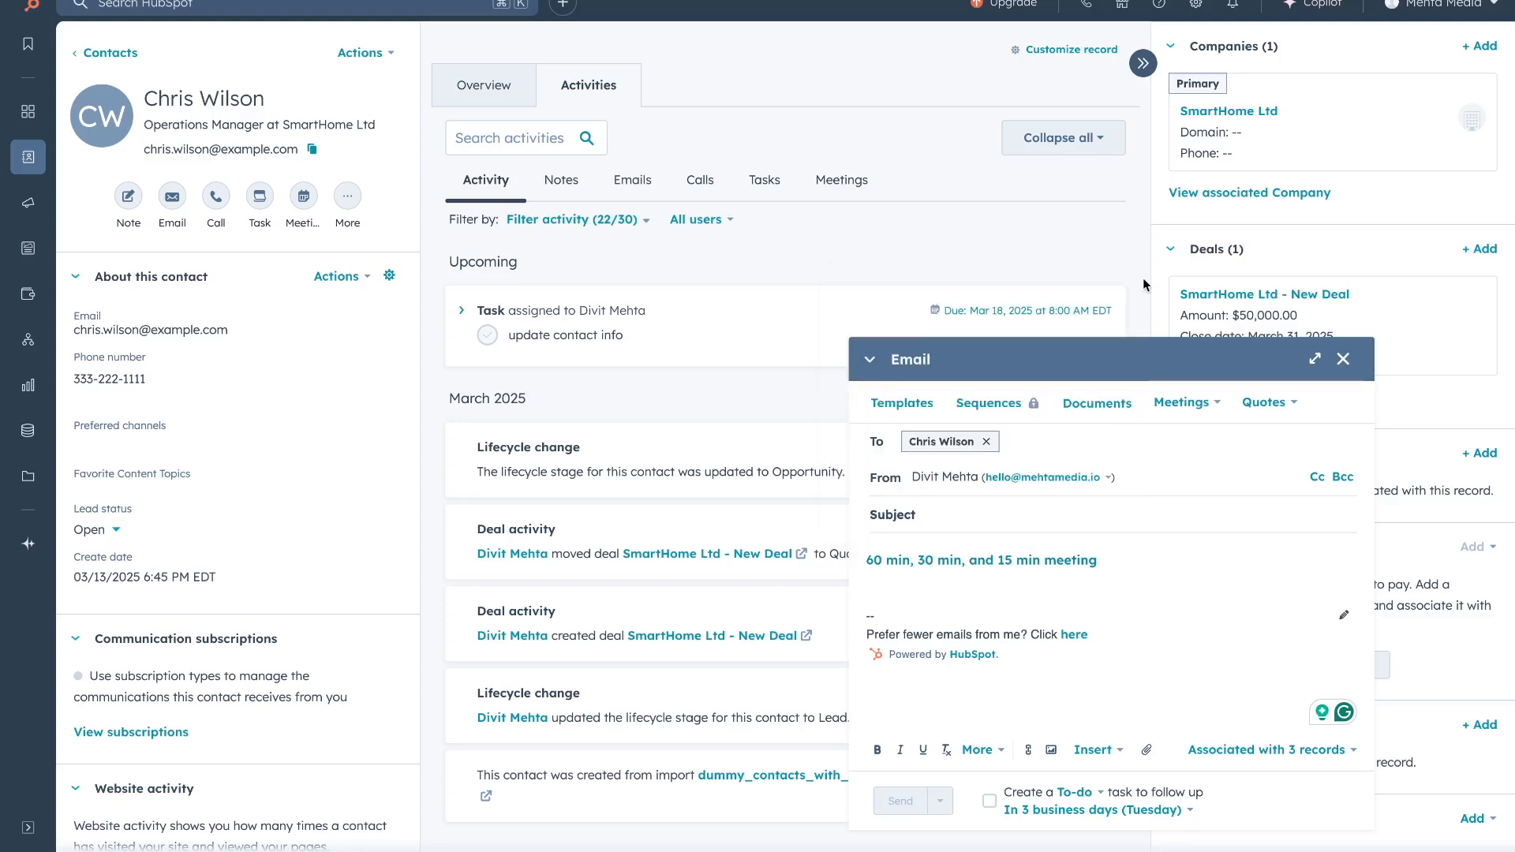
left_click(1343, 359)
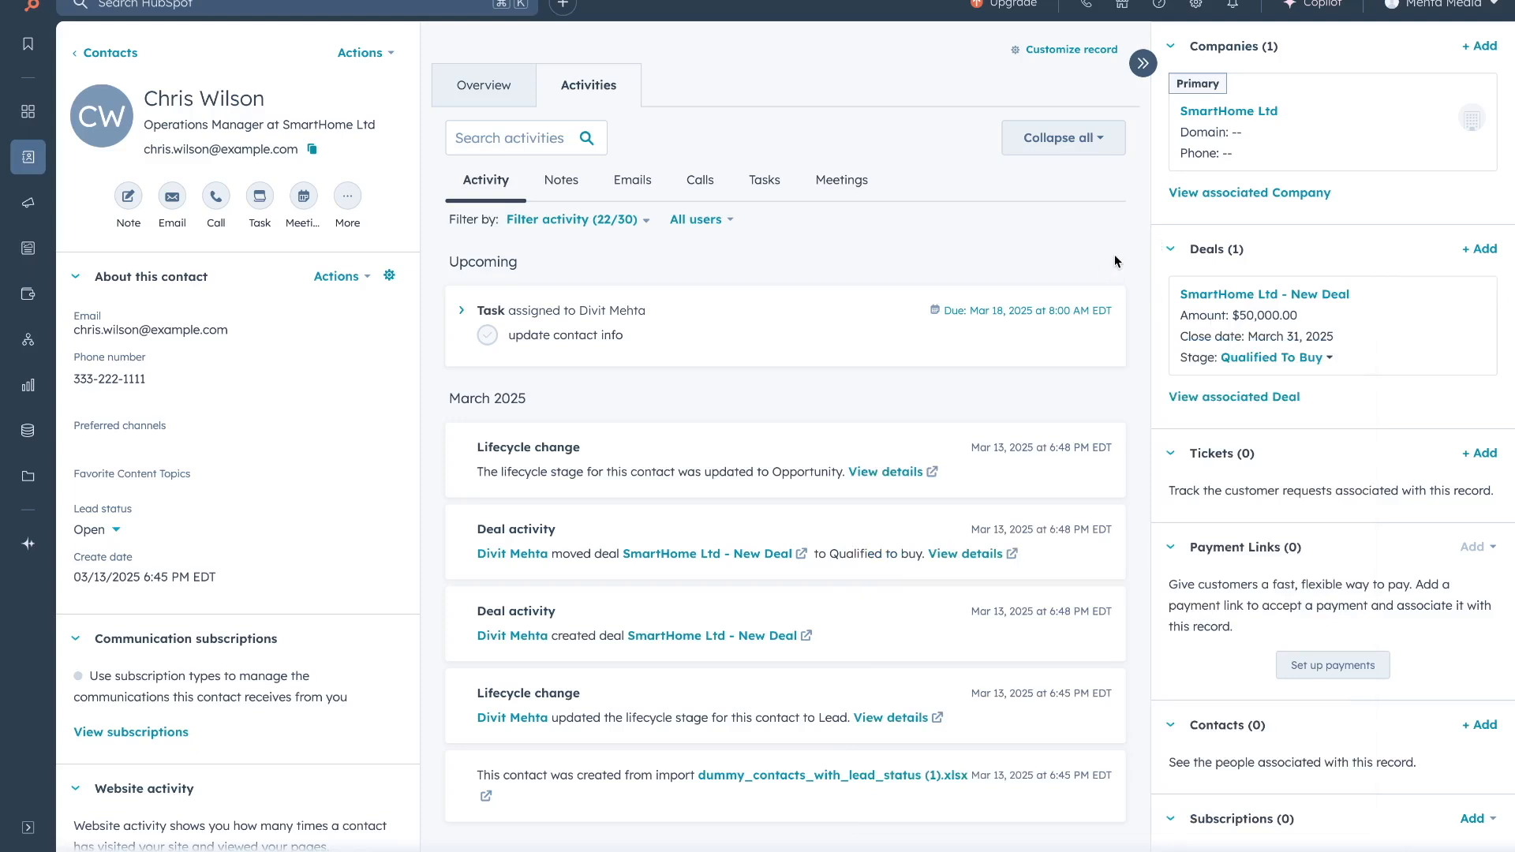